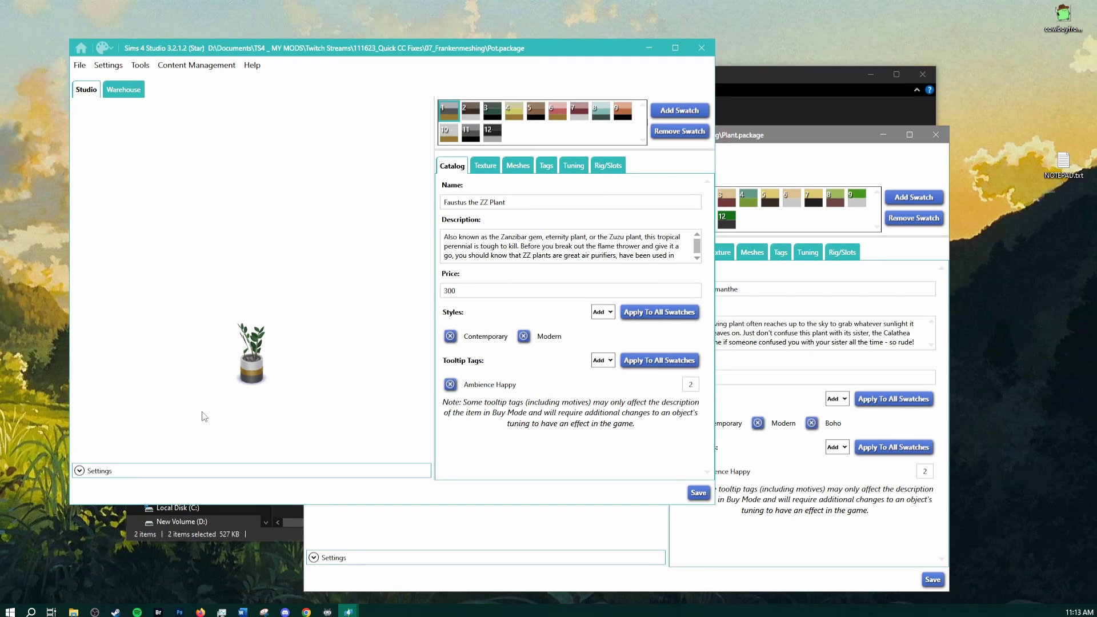
Step: Export the meshes and textures of Pot.package with the studio export command in the Cheat Console
left_click(718, 558)
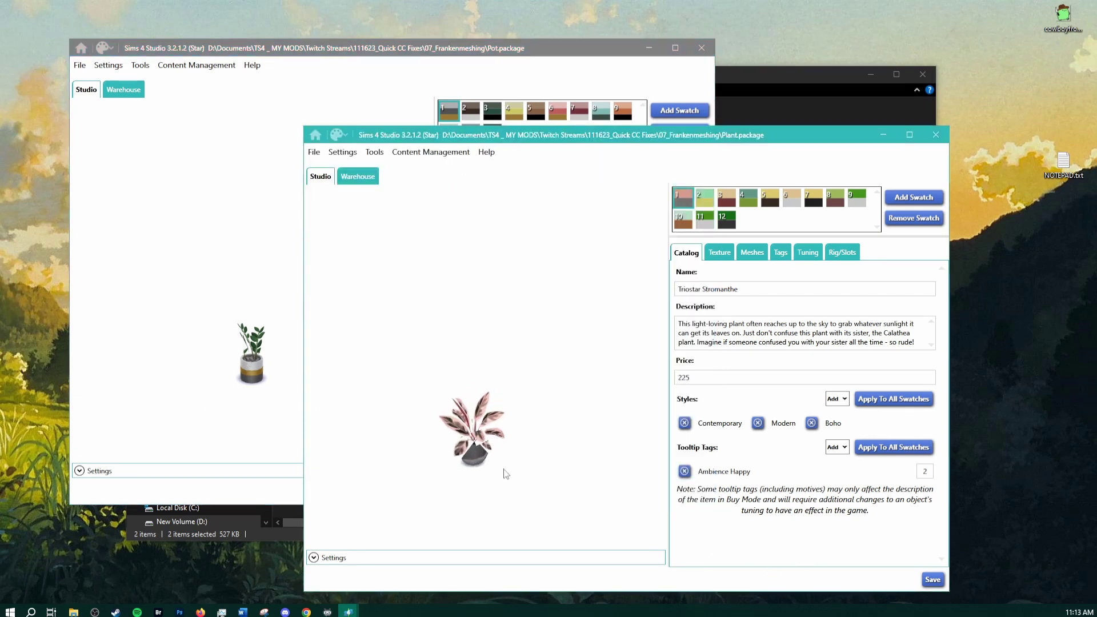
left_click(220, 441)
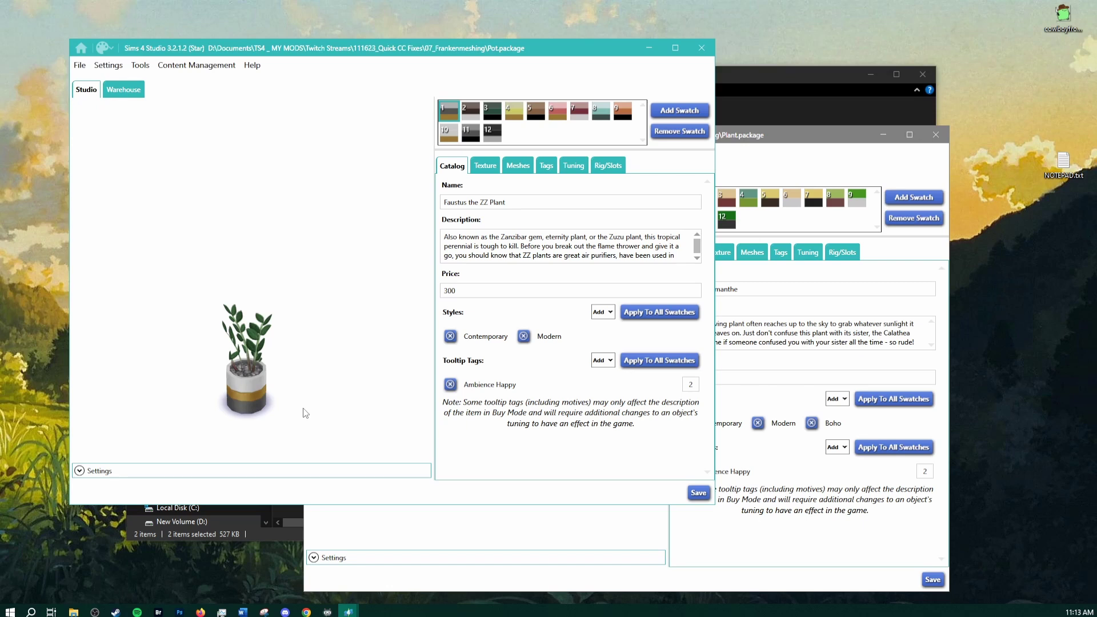
key("ctrl+shift+c")
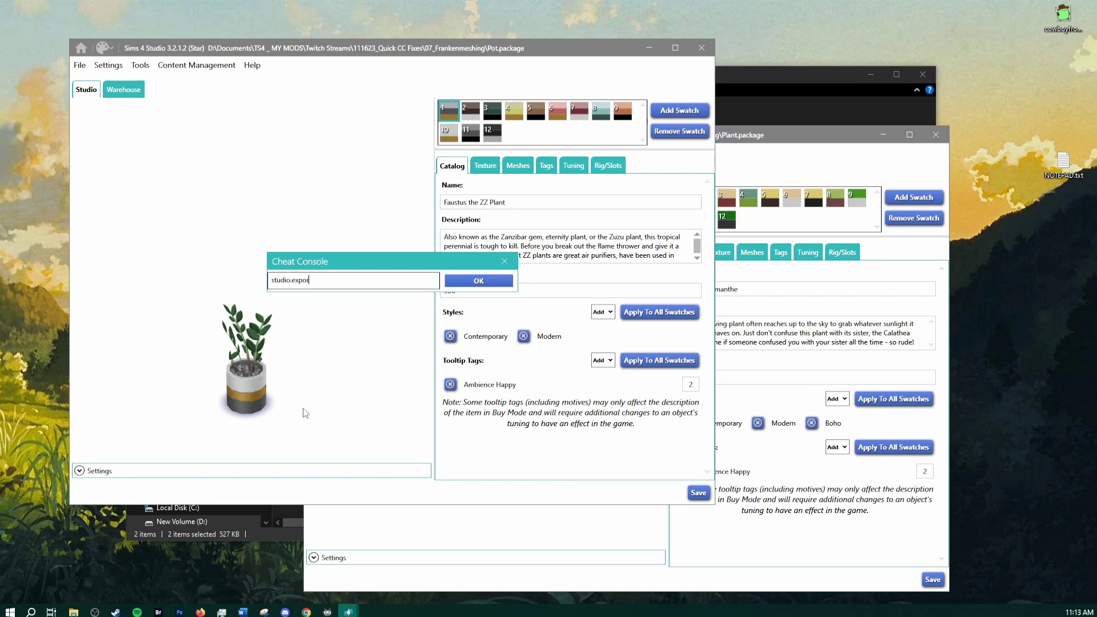
key("Return")
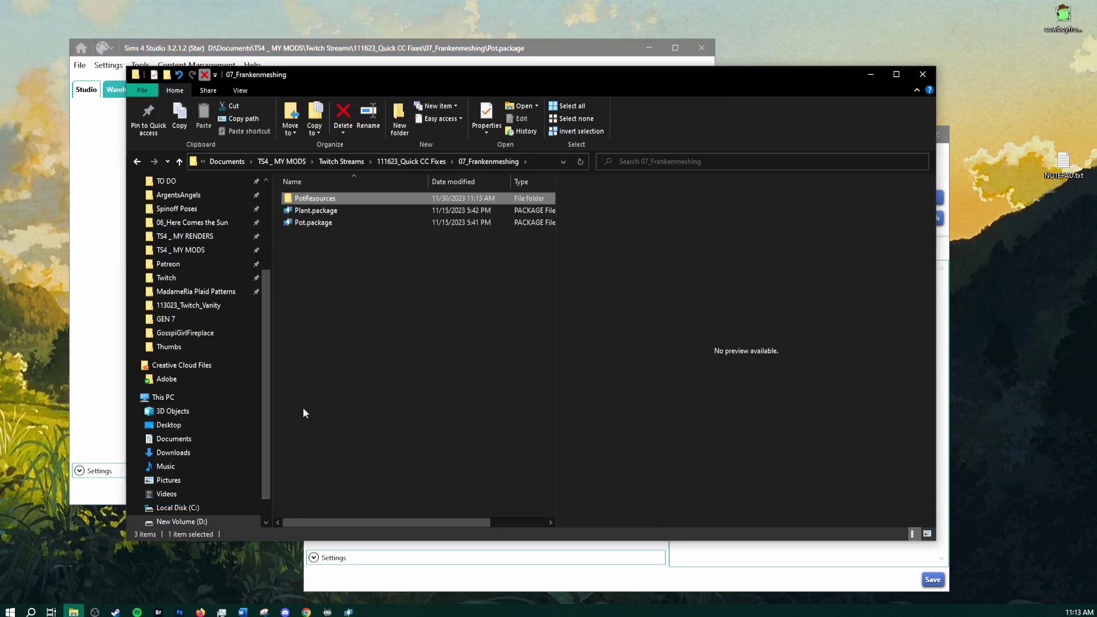
Step: Check the exported blend and texture files in the PotResources folder and return to the Plant.package window
double_click(315, 198)
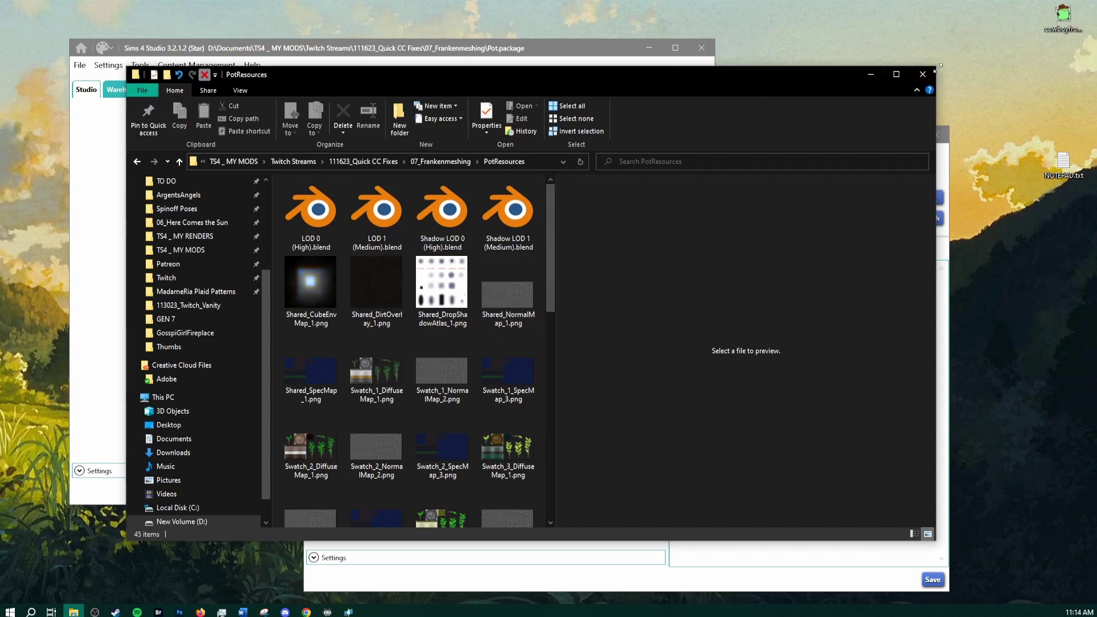
left_click(921, 78)
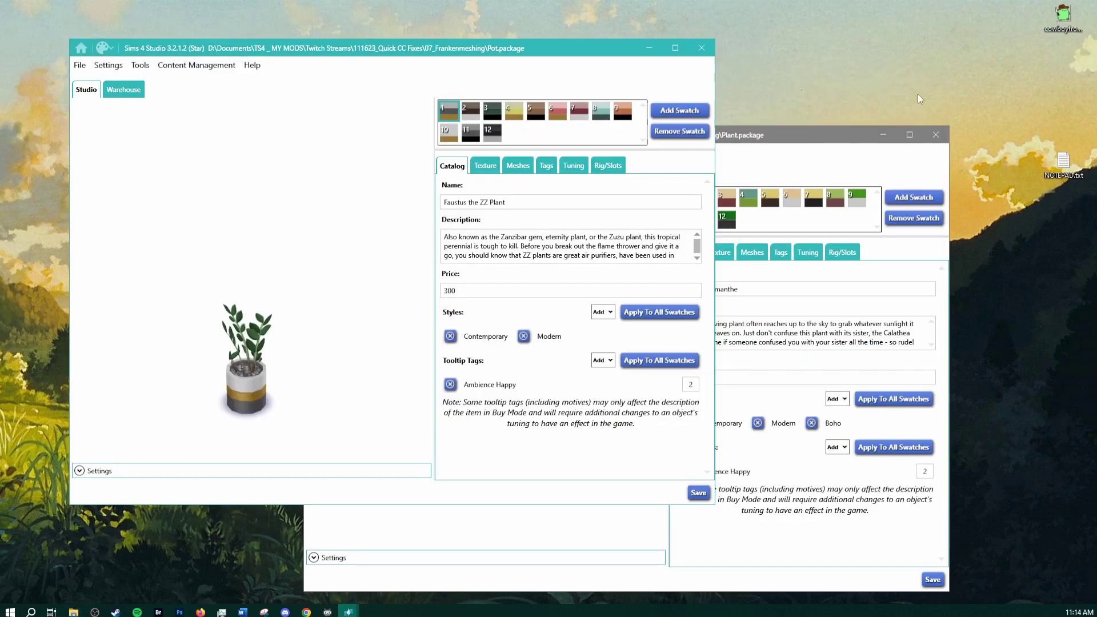
left_click(924, 284)
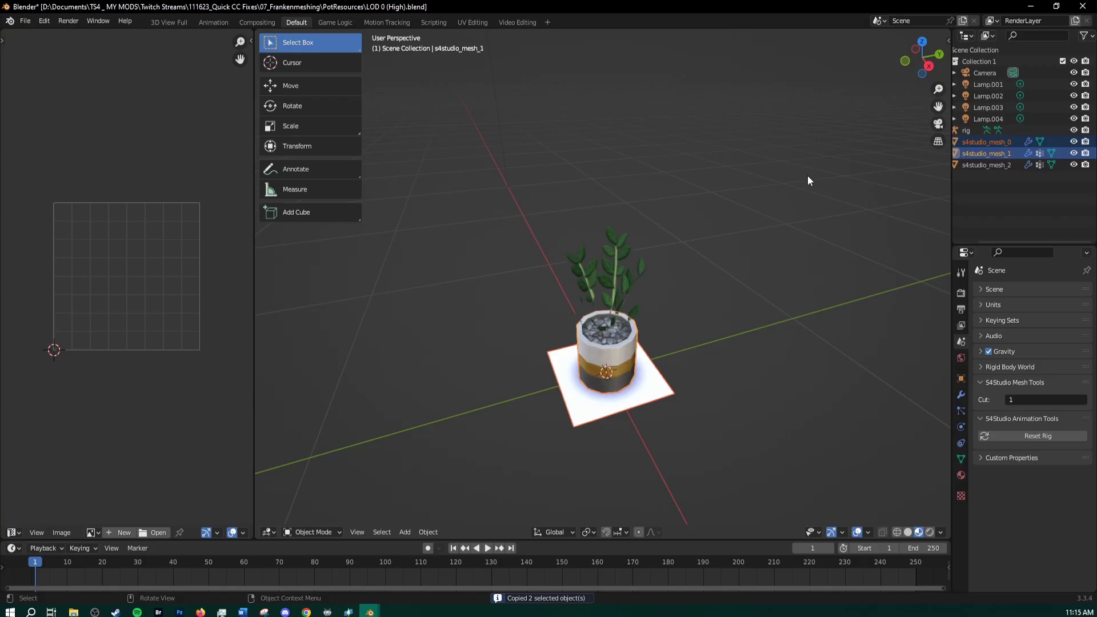
Step: Examine which meshes make up the leaves and the pot in the PotResources LOD 0 (High) file
middle_click_drag(751, 213, 766, 204)
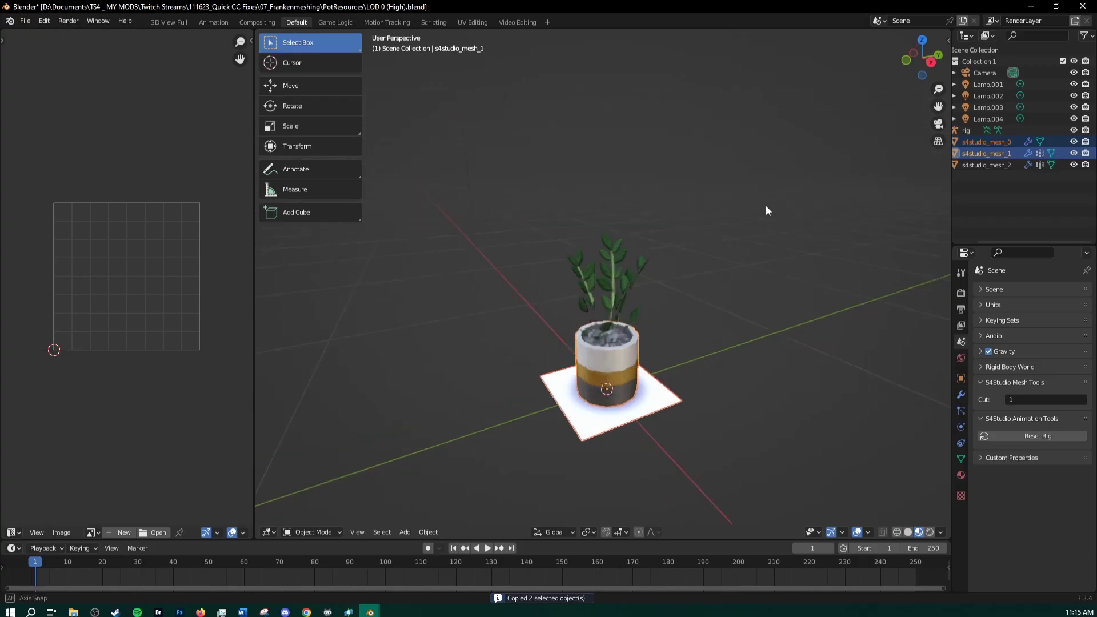
scroll(769, 263, "up", 3)
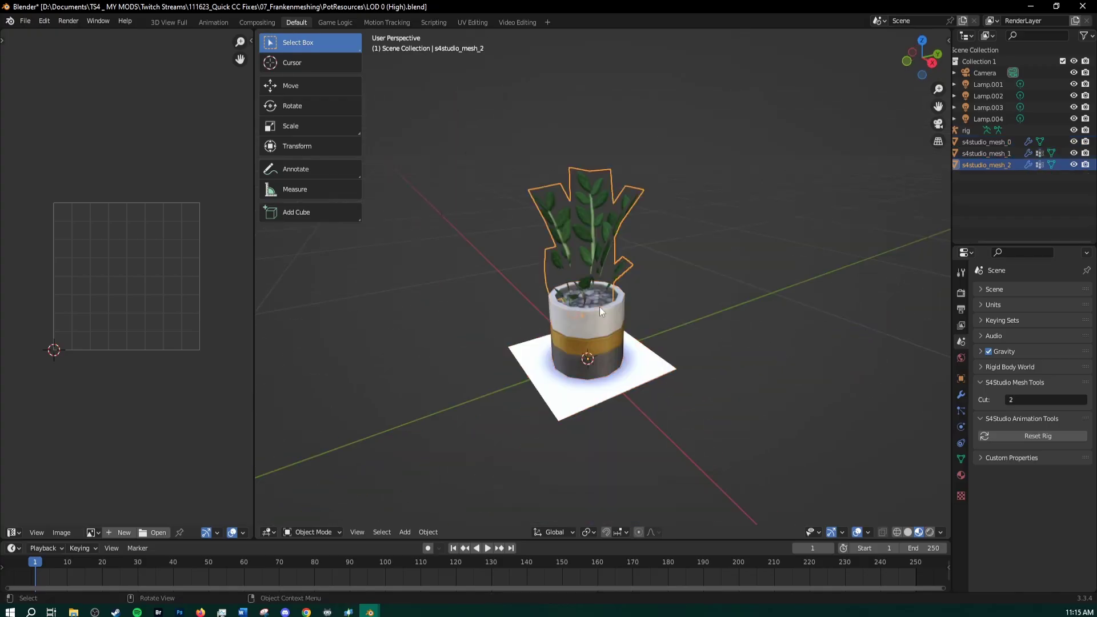
left_click(607, 334)
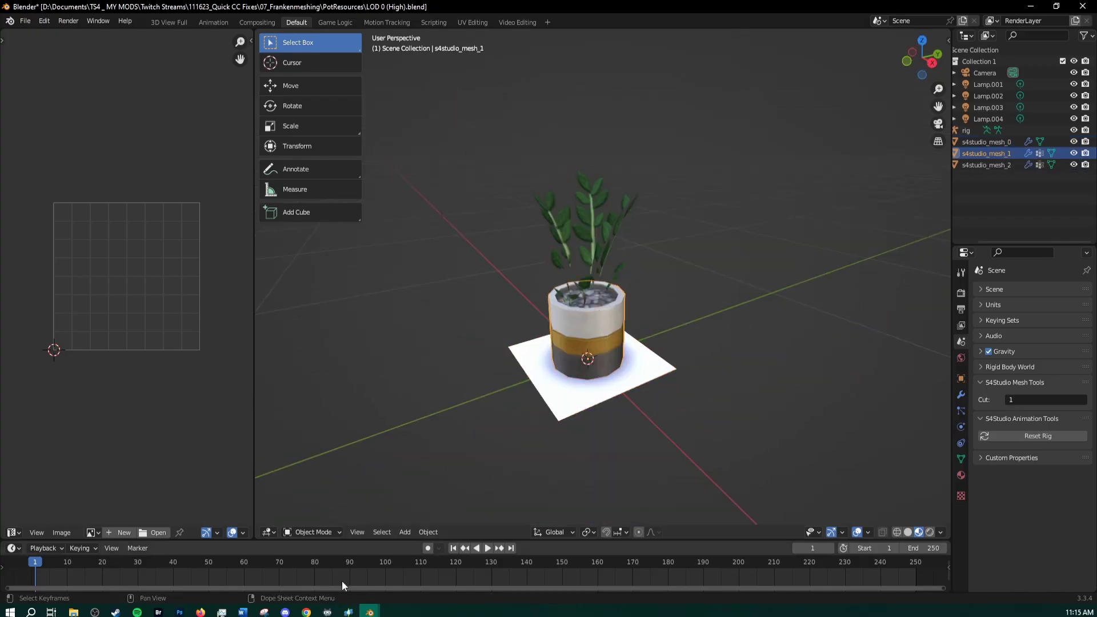
Step: Switch to the PlantResources LOD 0 (High) file and examine its plant mesh and drop shadow mesh
left_click(371, 611)
left_click(430, 563)
scroll(699, 377, "up", 7)
scroll(613, 413, "up", 3)
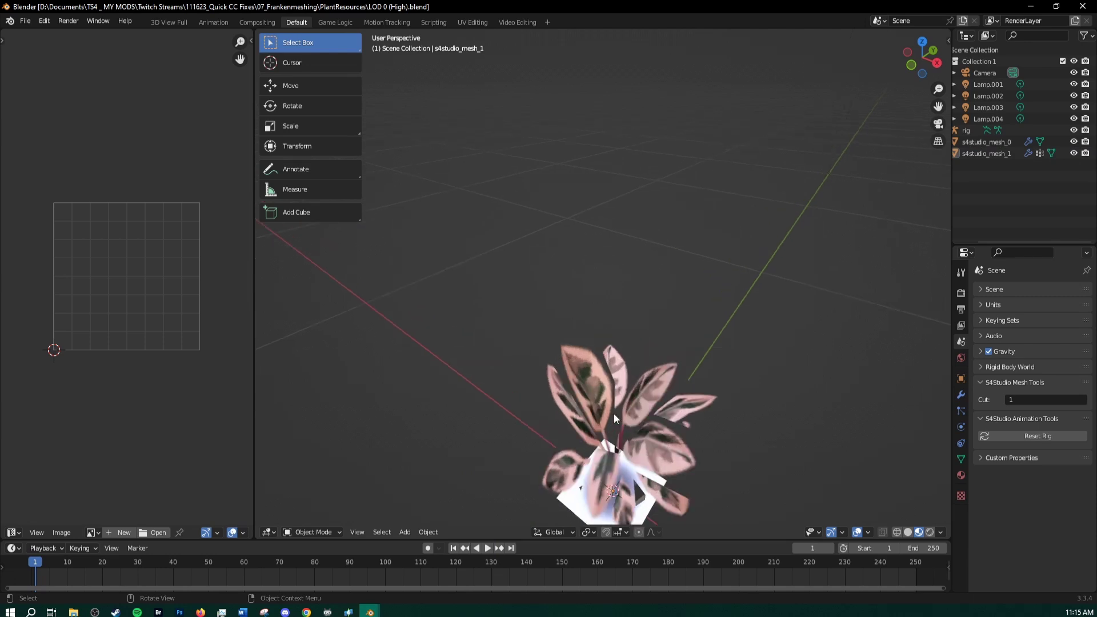
left_click(614, 413)
middle_click_drag(614, 413, 660, 278)
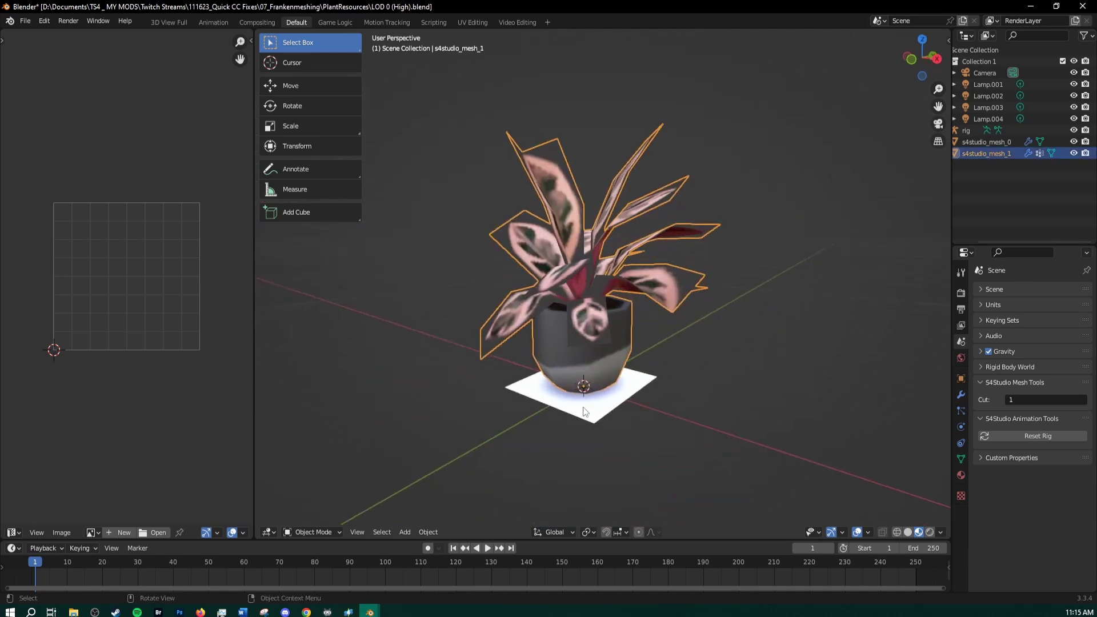
left_click(597, 421)
middle_click_drag(597, 421, 552, 401)
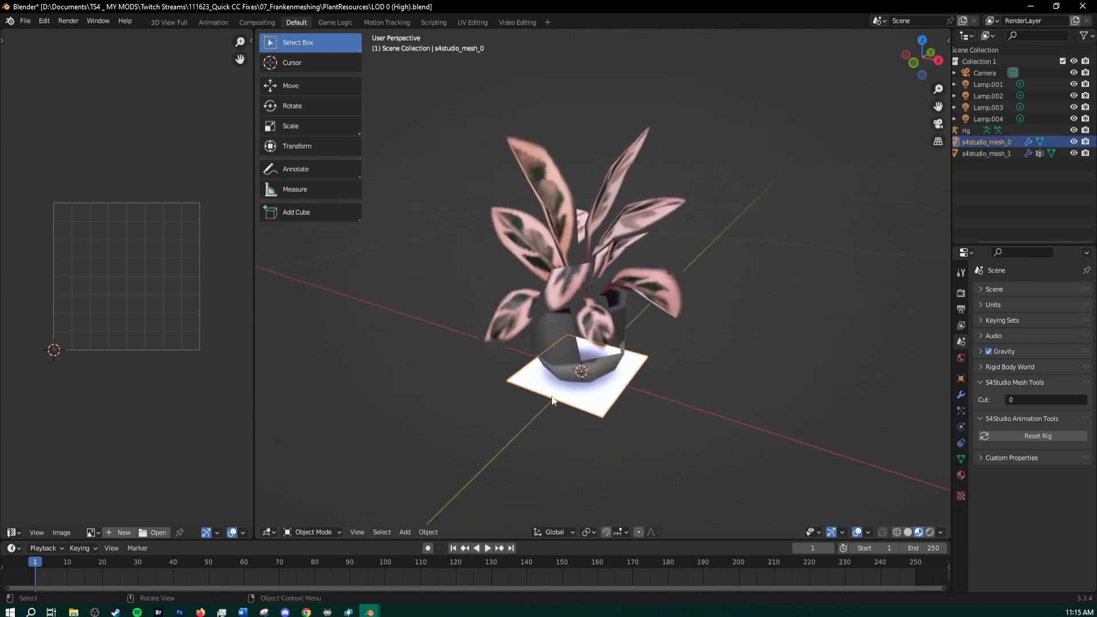
left_click(558, 317)
Step: Switch to Plant.package in Sims 4 Studio and check the mesh details of LOD 0 (High)
mouse_move(348, 612)
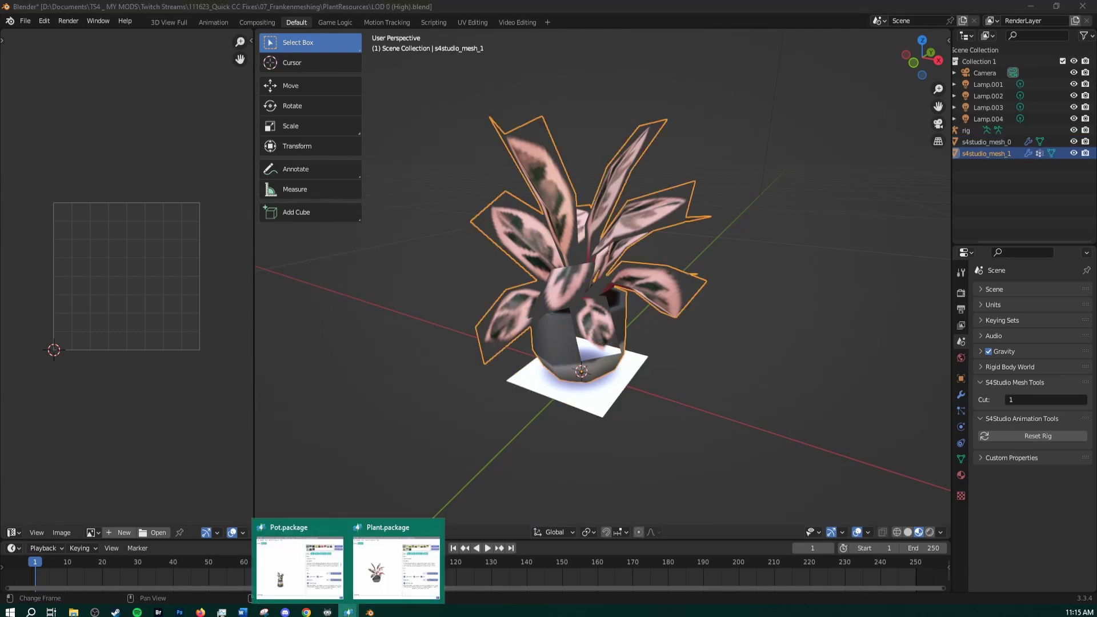
left_click(409, 582)
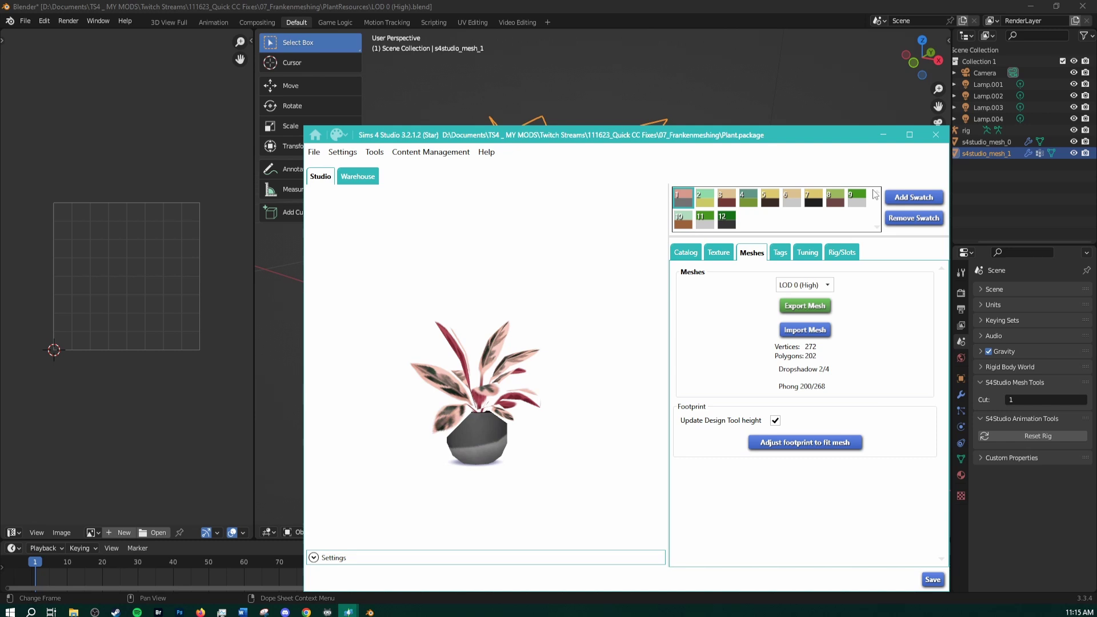
left_click(884, 136)
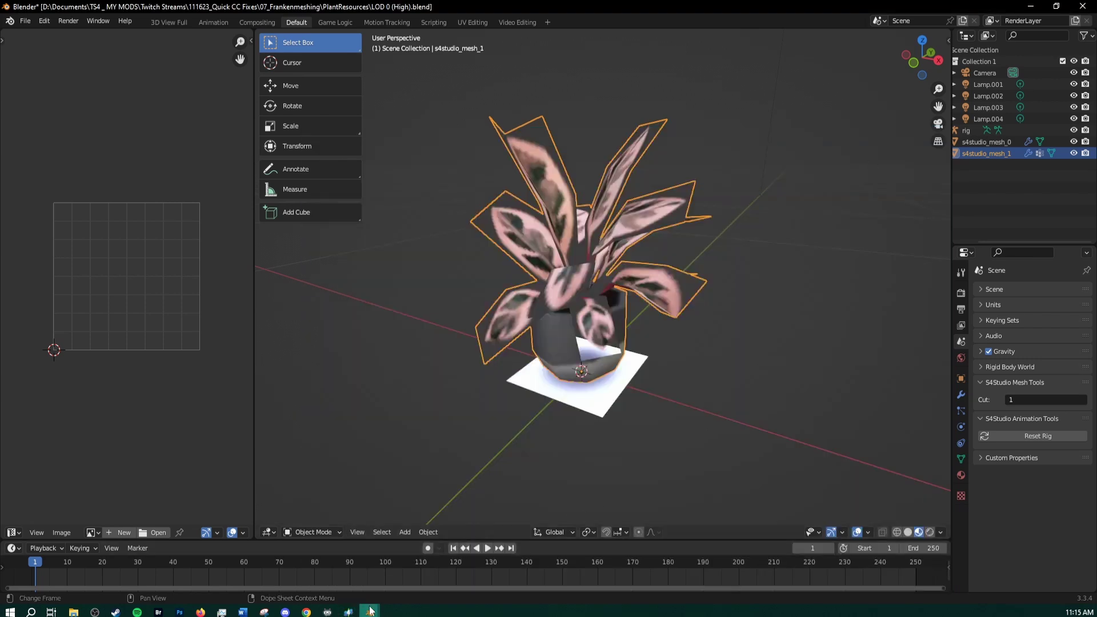
Step: Switch to the PotResources file in Blender and hide the original leaves mesh s4studio_mesh_2
mouse_move(369, 611)
left_click(308, 569)
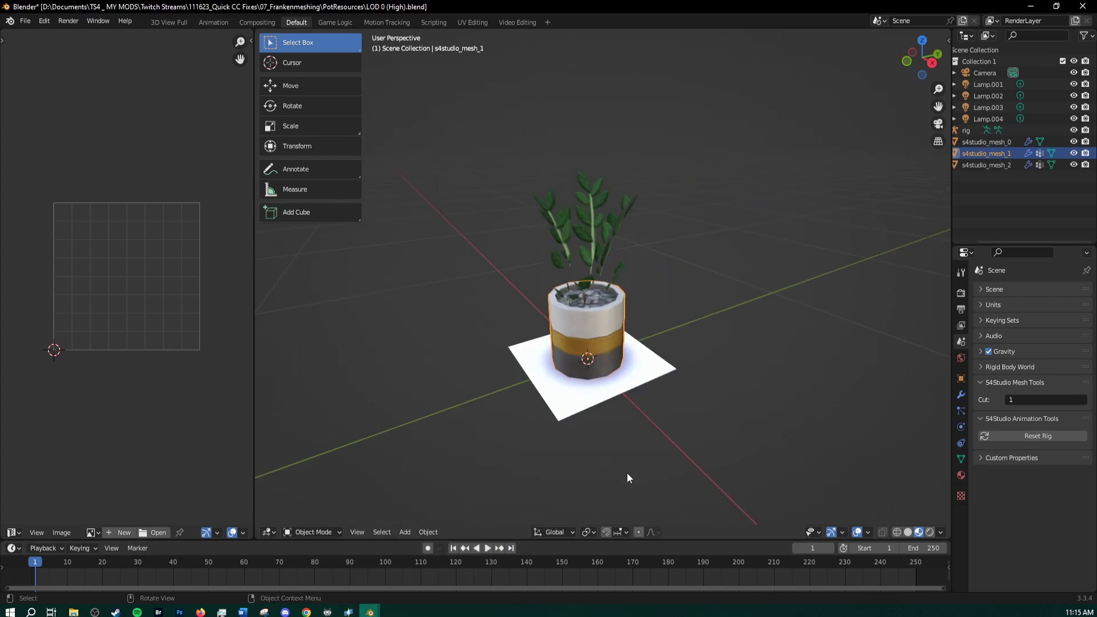
middle_click_drag(718, 372, 748, 366)
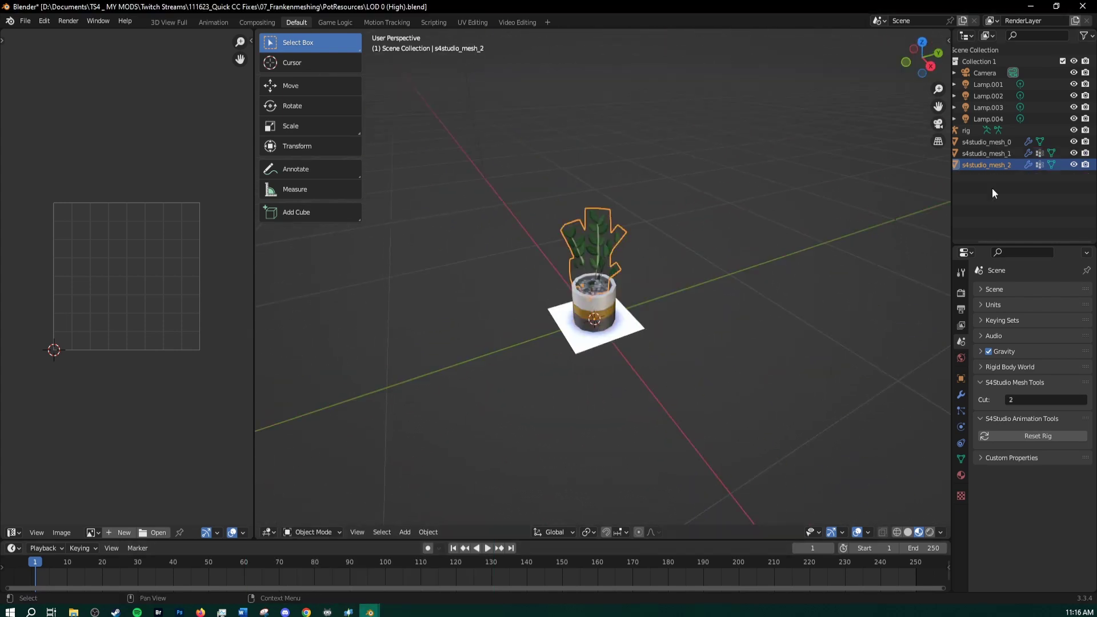
left_click(1074, 165)
middle_click_drag(811, 311, 767, 307)
Step: Switch to the PlantResources file and select linked leaf faces of s4studio_mesh_1 in face select mode
mouse_move(370, 611)
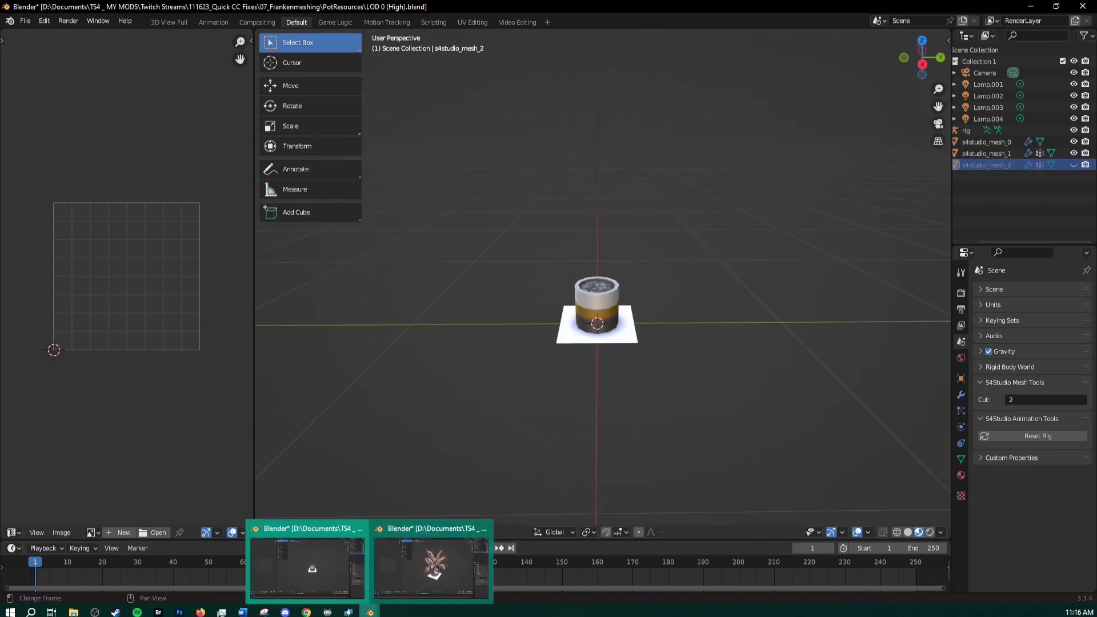
left_click(434, 574)
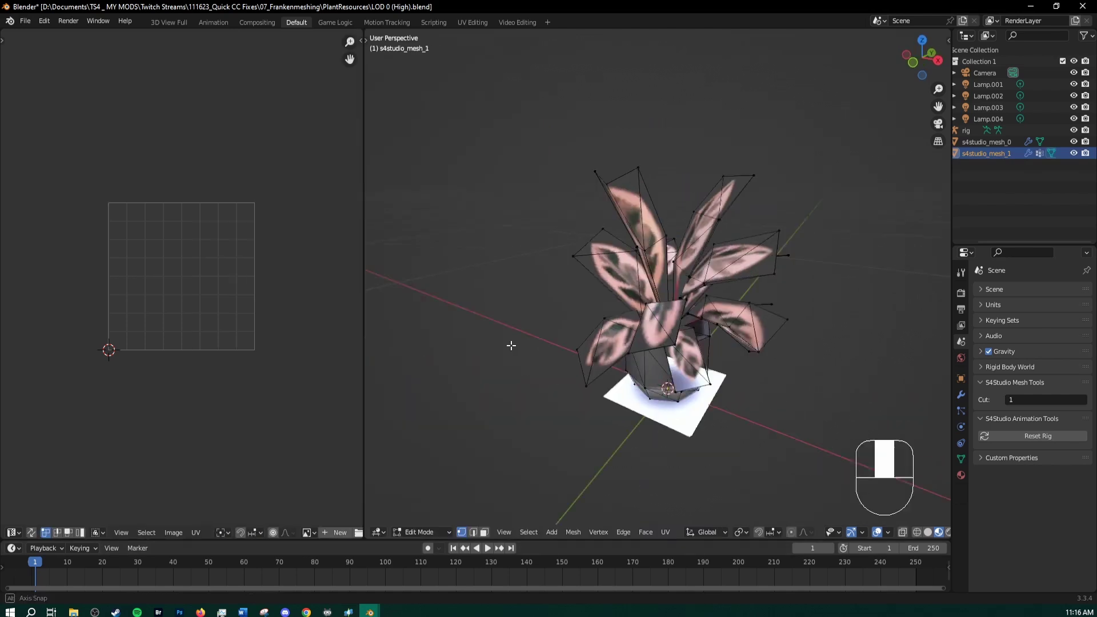
middle_click_drag(511, 346, 817, 260)
left_click(692, 314)
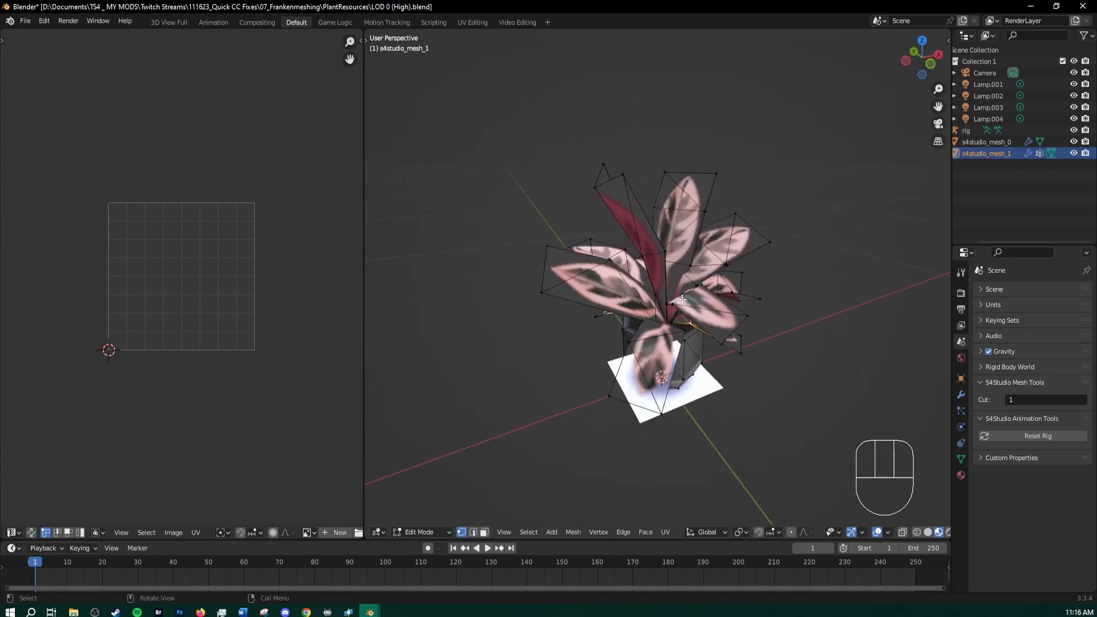
key("3")
left_click(705, 304)
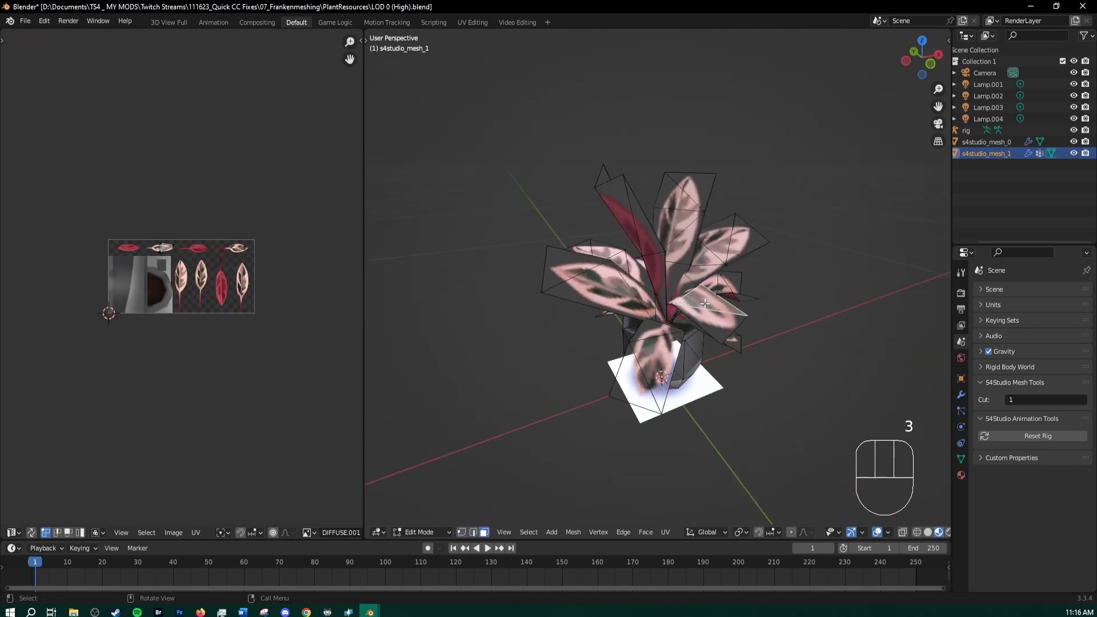
key("l")
middle_click_drag(702, 305, 780, 285)
key("l")
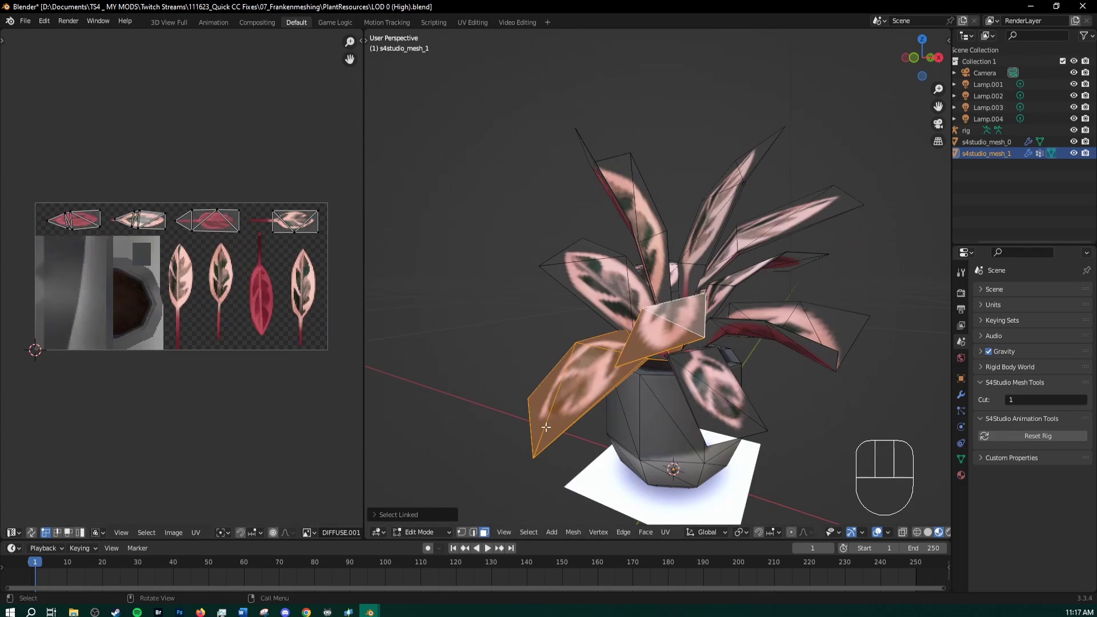
Step: Turn on UV sync selection and select all the leaf islands in the UV layout, leaving out the pot's islands
left_click(31, 534)
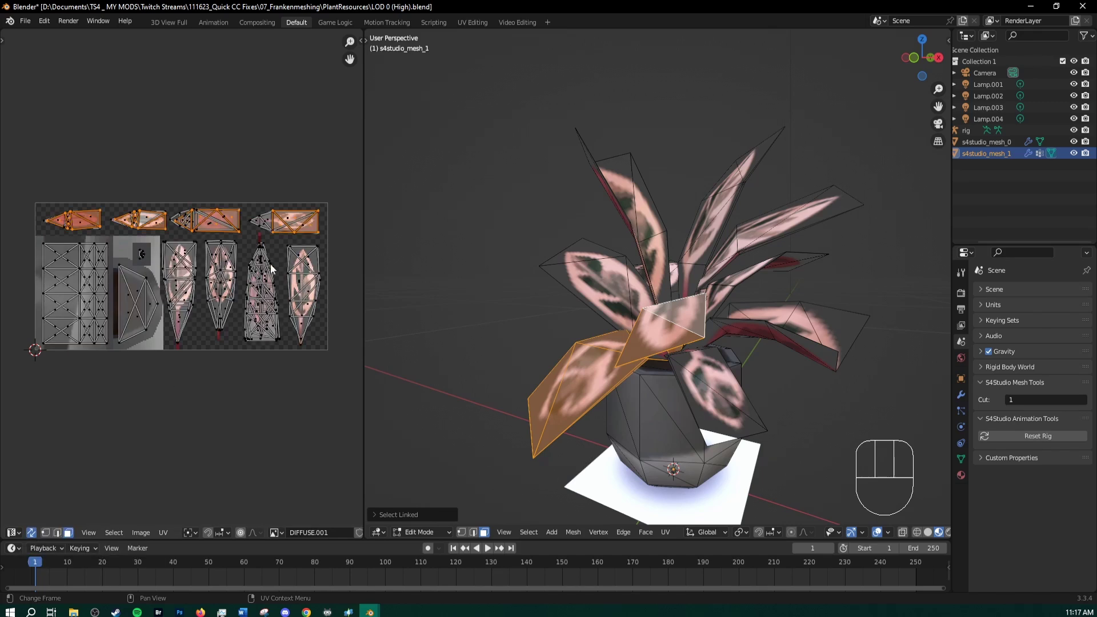
scroll(117, 240, "up", 2)
middle_click_drag(172, 222, 72, 225)
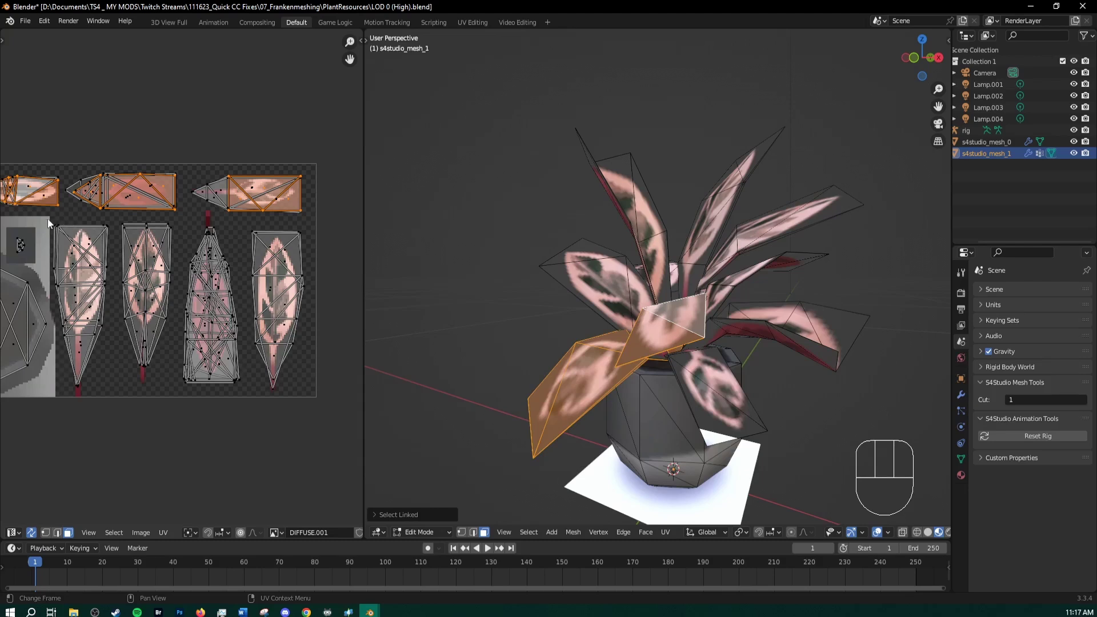
left_click_drag(49, 223, 342, 409)
middle_click_drag(342, 409, 444, 492, "shift")
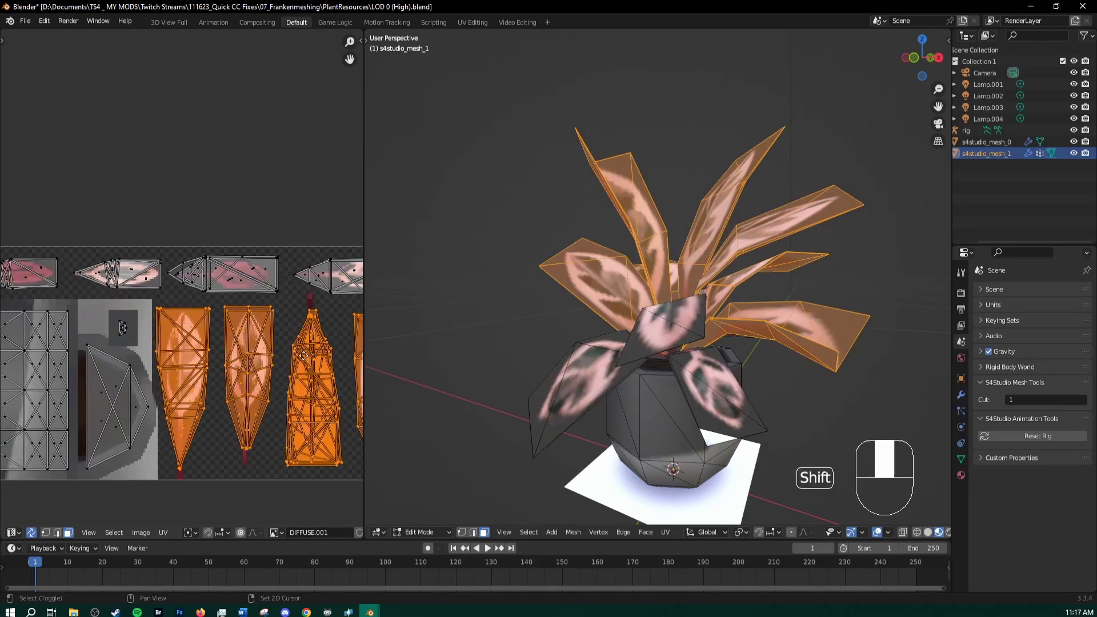
scroll(281, 320, "down", 2)
key("a")
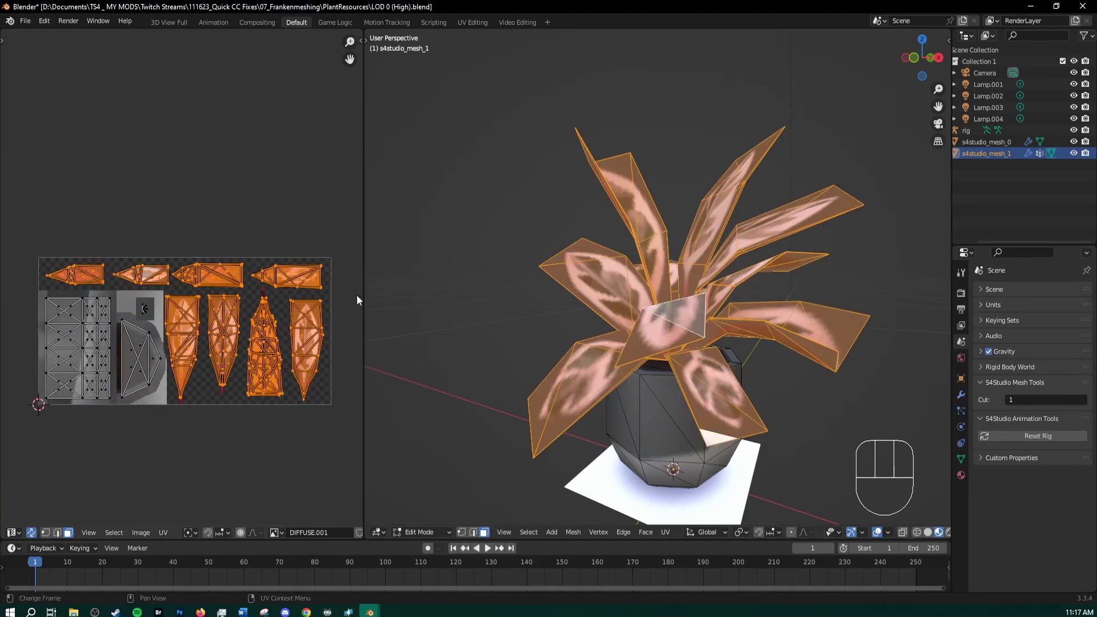
Step: Separate the selected leaves from the pot into their own object and return to Object Mode
middle_click_drag(677, 287, 583, 303)
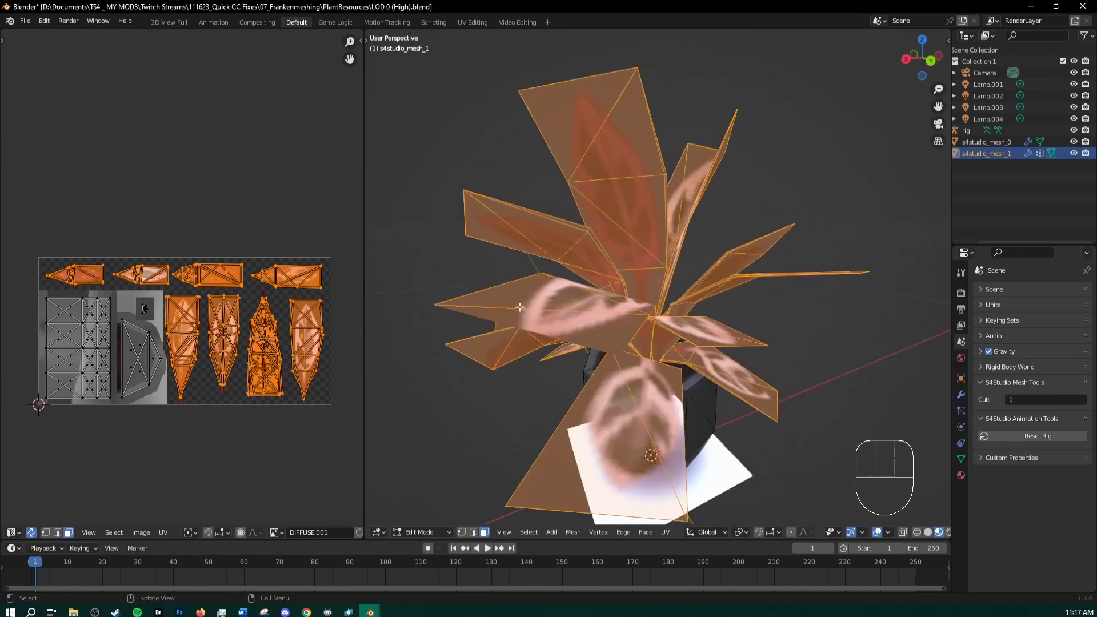
key("p")
left_click(582, 303)
key("Tab")
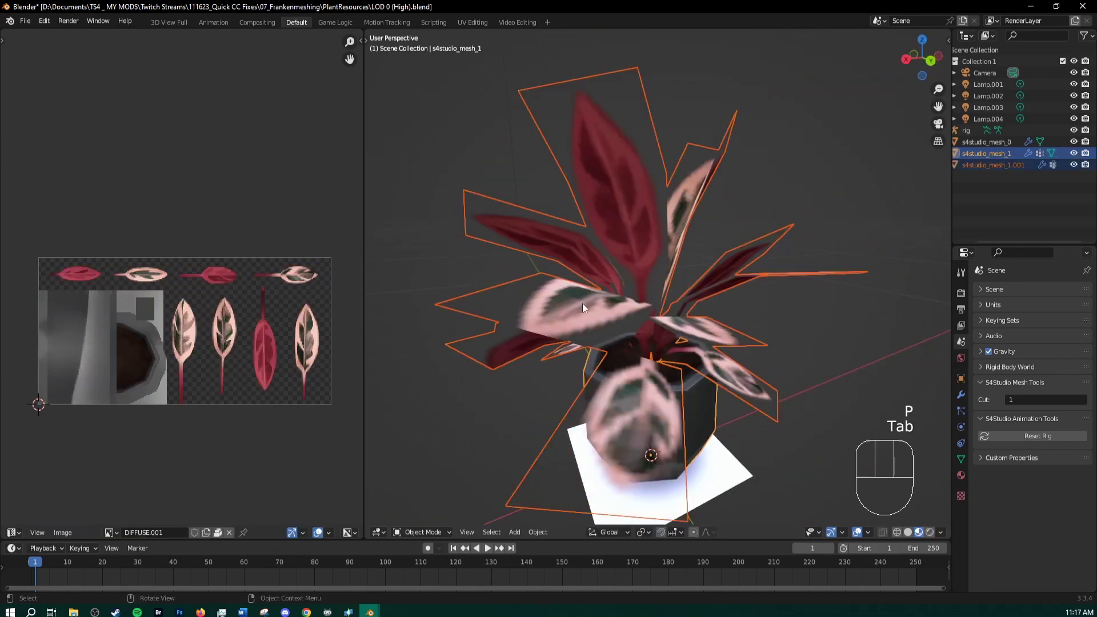
Step: Select only the separated leaves object and copy it
scroll(652, 338, "down", 5)
left_click(632, 330)
middle_click_drag(718, 345, 401, 374)
middle_click_drag(638, 372, 615, 359)
scroll(663, 342, "up", 4)
key("ctrl+c")
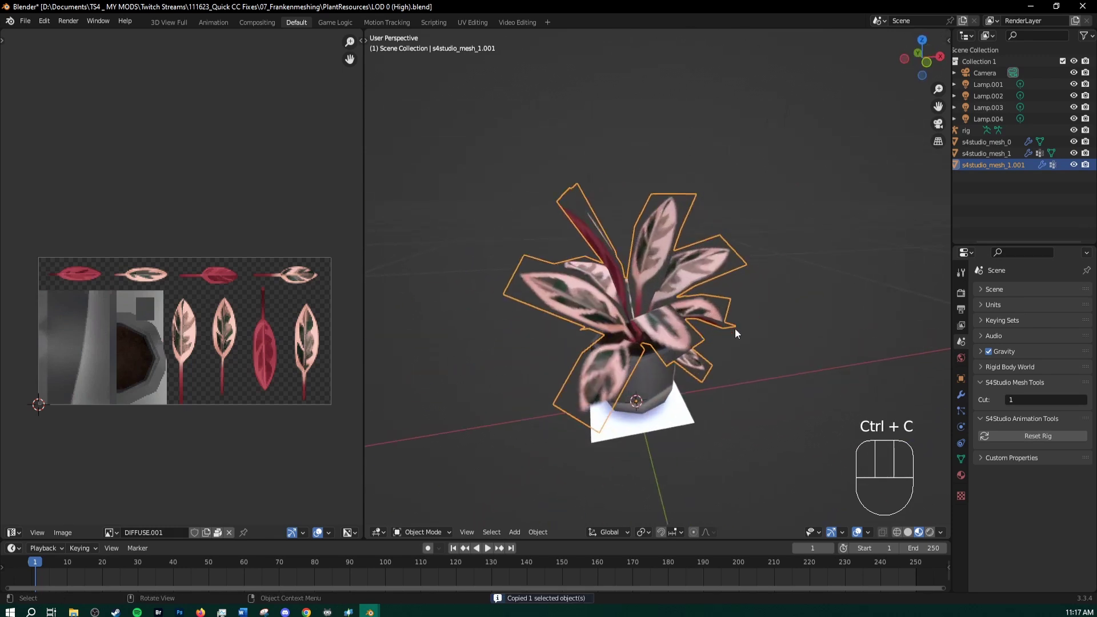
Step: Paste the leaves into the PotResources file and delete the bone shape object pasted along with them
left_click(1031, 6)
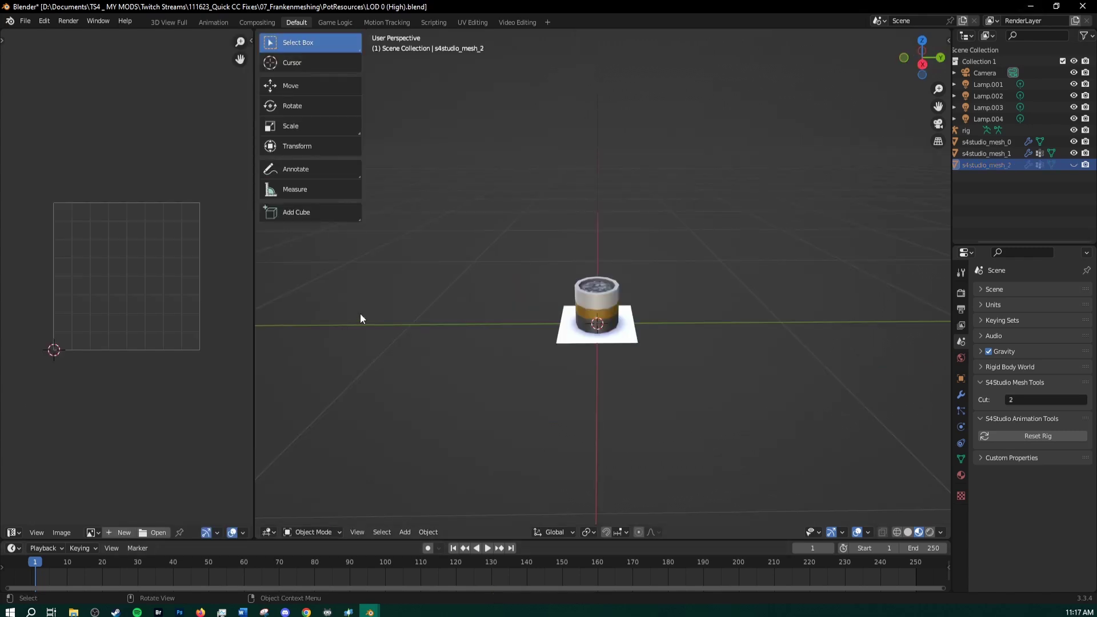
middle_click_drag(360, 314, 446, 323)
key("ctrl+v")
middle_click_drag(450, 446, 521, 417)
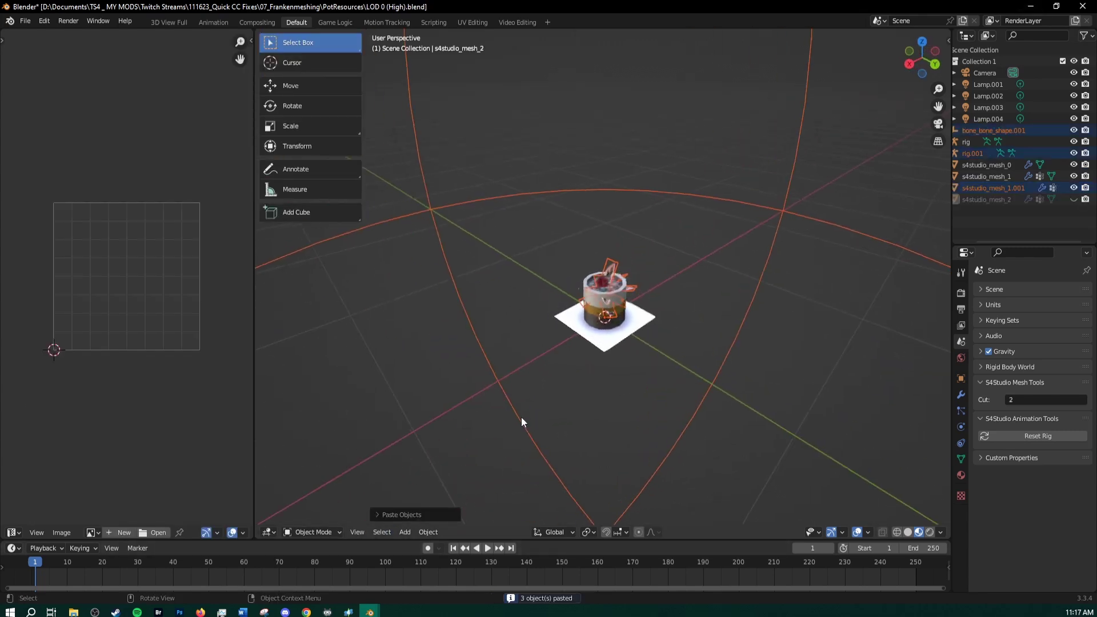
key("x")
left_click(735, 435)
Step: Select the pasted leaves and raise them along the Z axis in front view until they emerge from the pot's rim
scroll(630, 320, "up", 3)
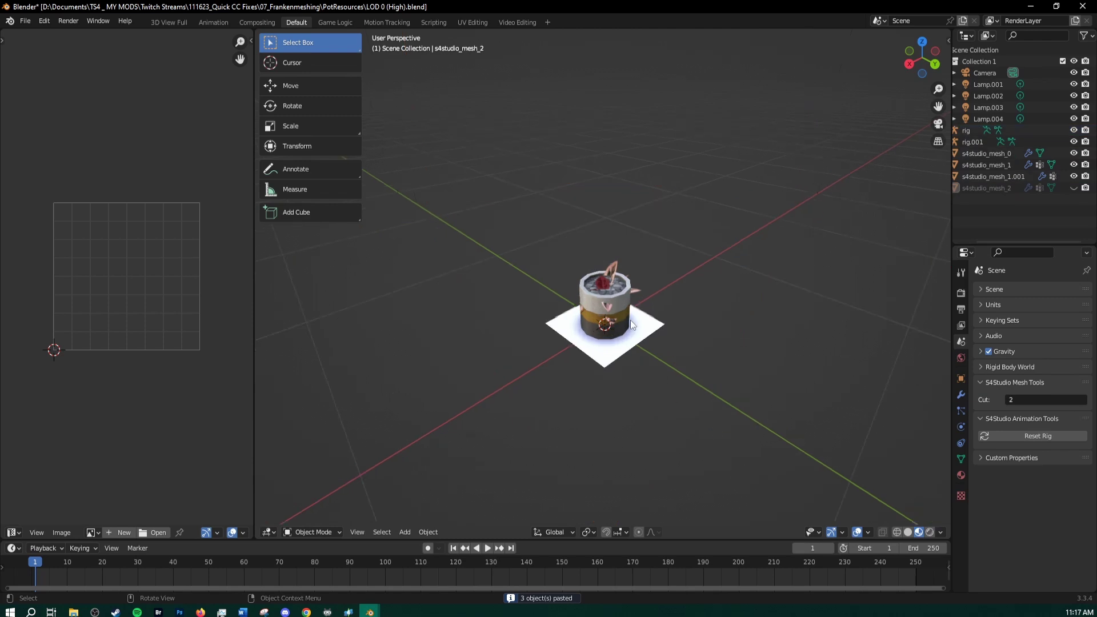
left_click(603, 271)
key("KP_1")
scroll(607, 377, "up", 3)
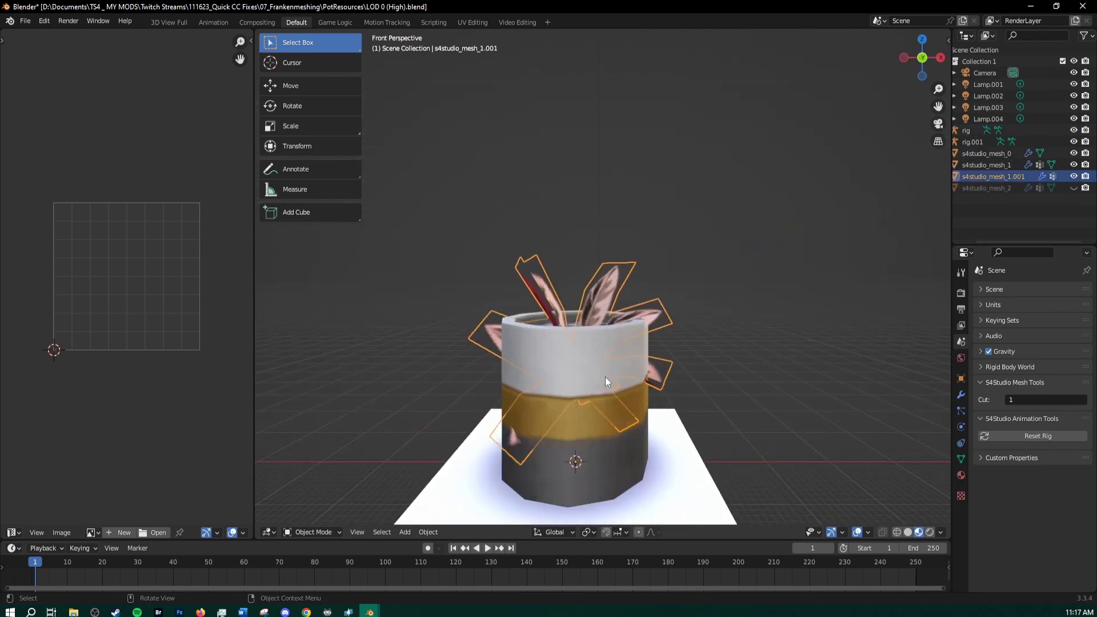
key("g")
key("z")
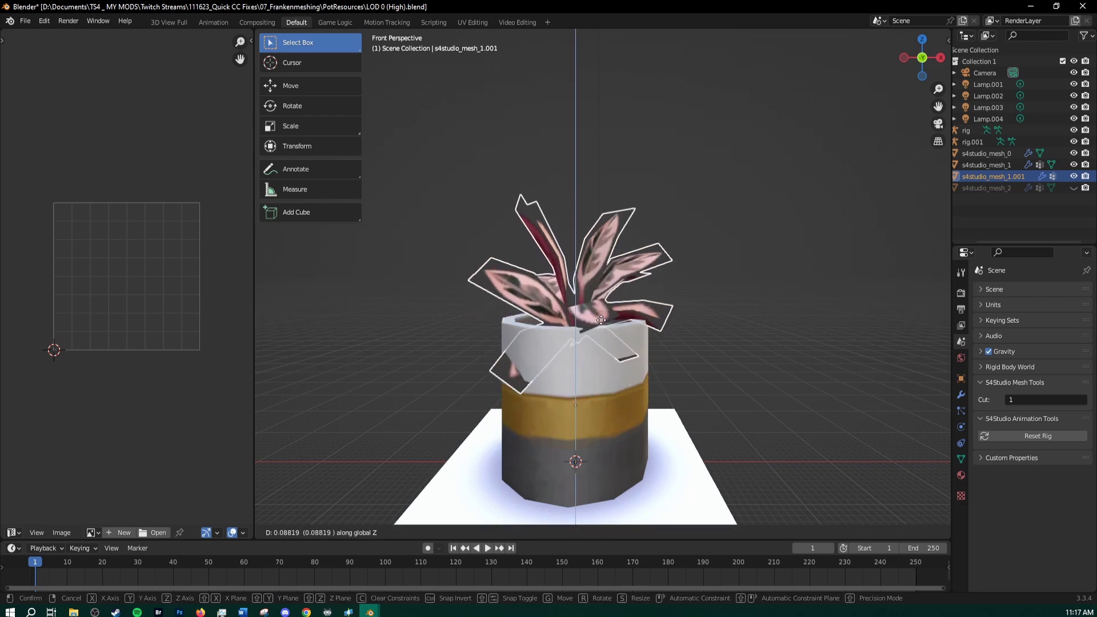
left_click(674, 244)
scroll(650, 309, "down", 2)
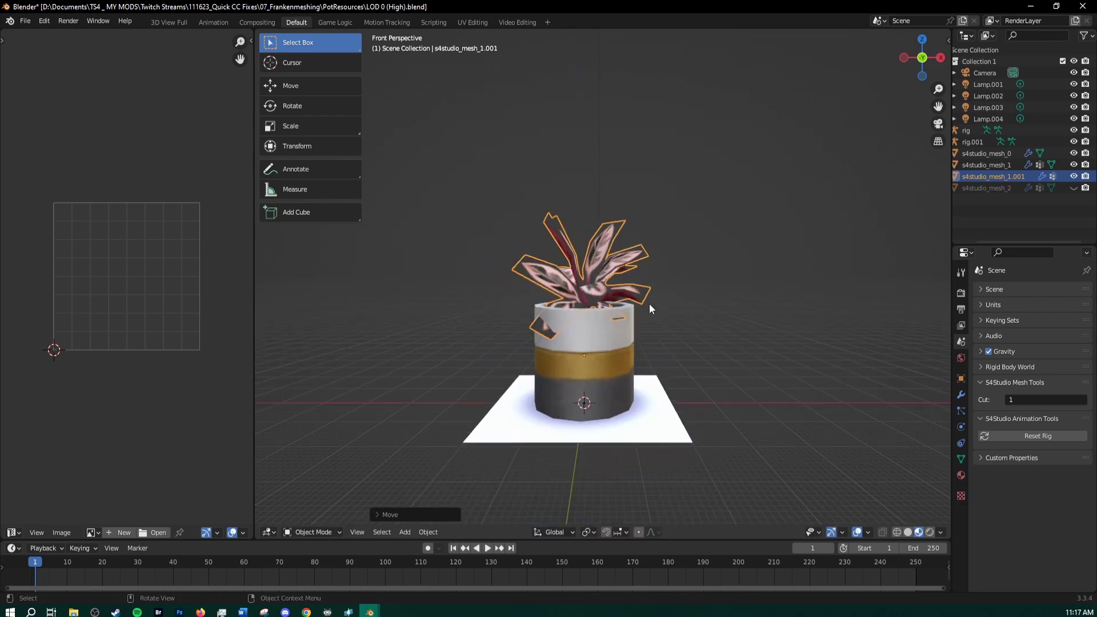
Step: Switch the front view to orthographic, hide the 3D viewport's toolbar and select the leaves again
key("KP_5")
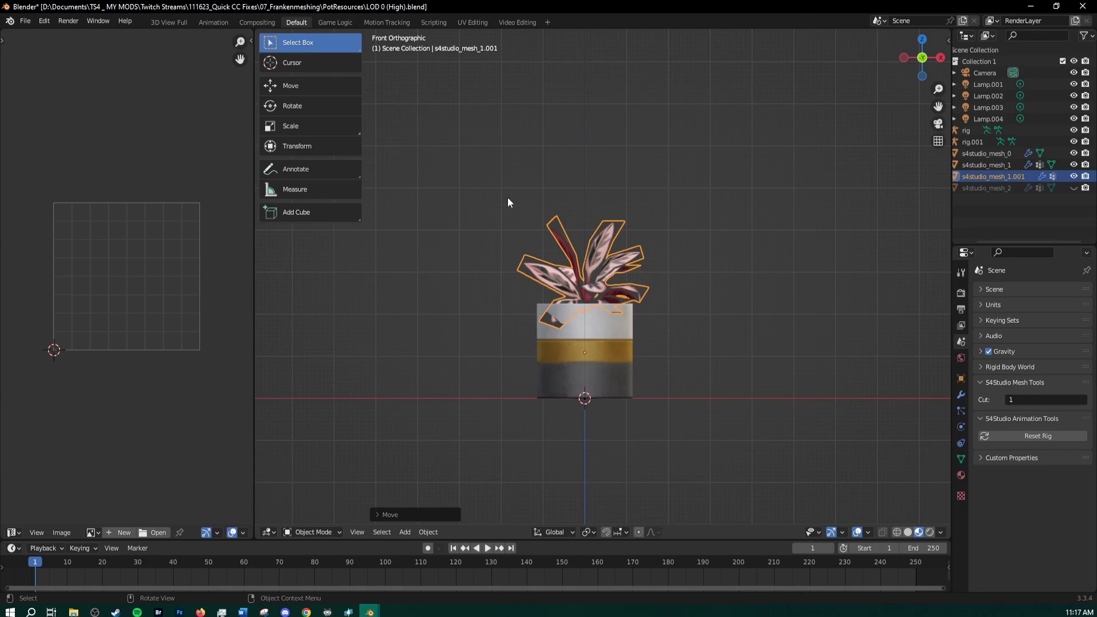
key("n")
key("n")
key("t")
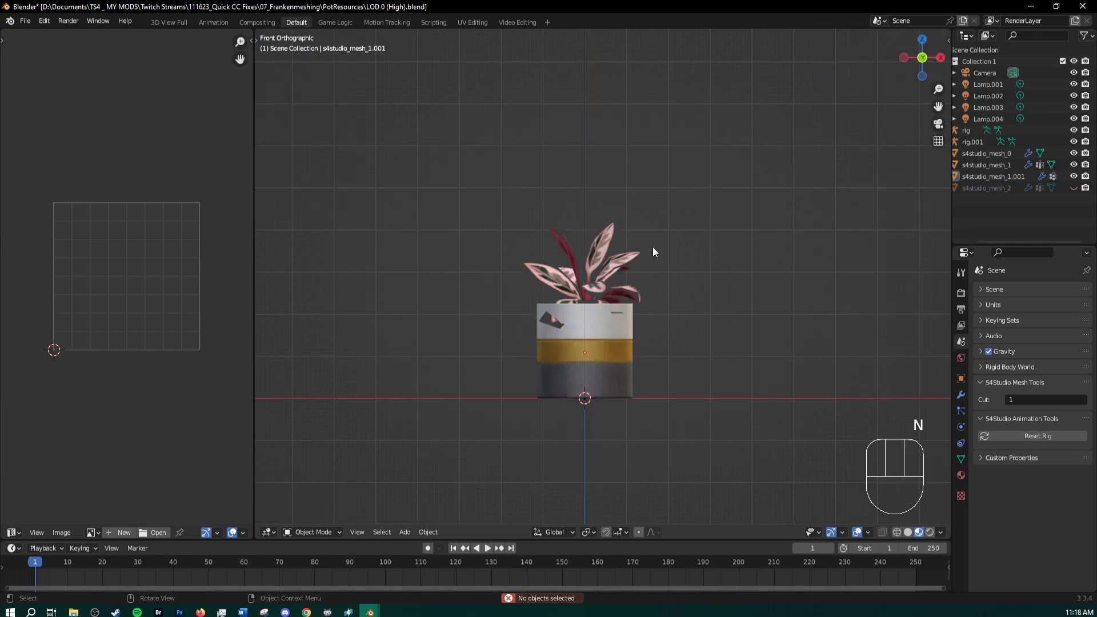
left_click(627, 267)
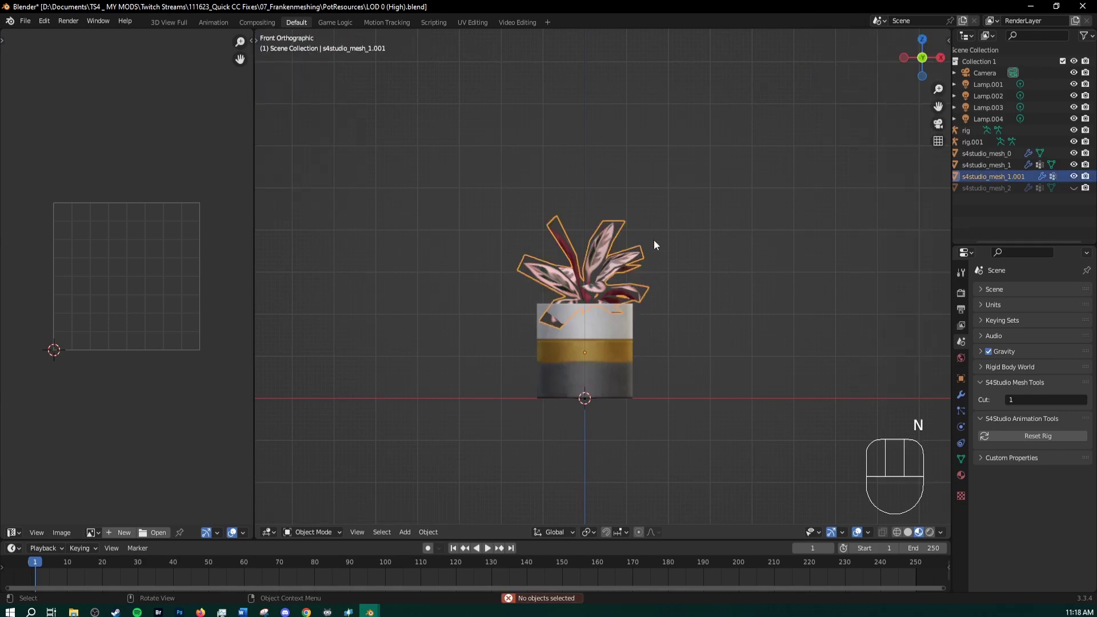
key("s")
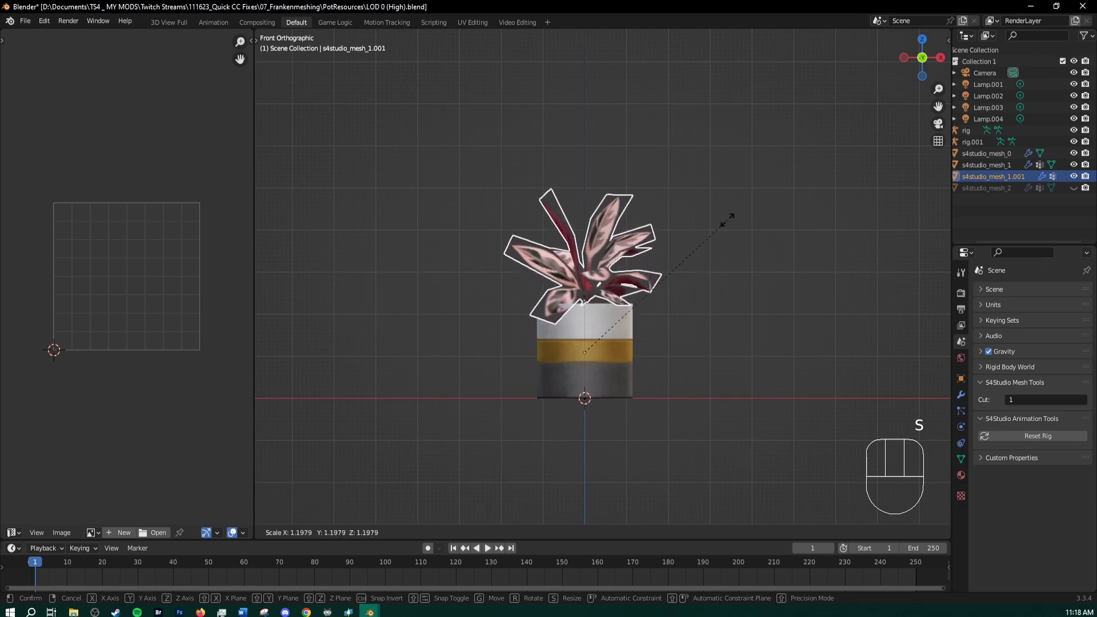
left_click(706, 234)
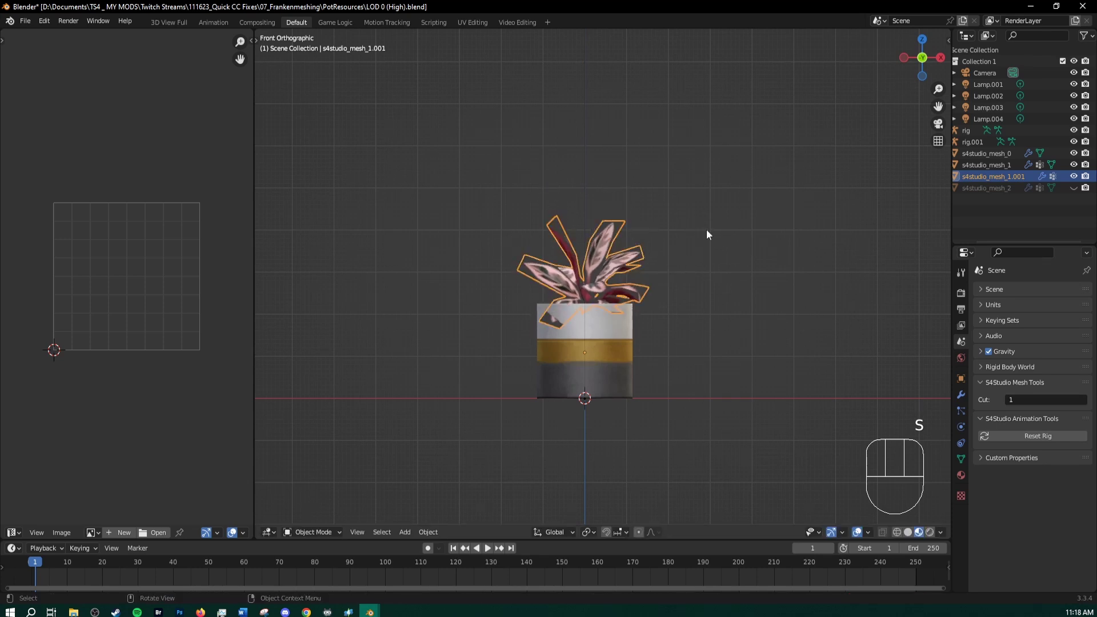
left_click(556, 531)
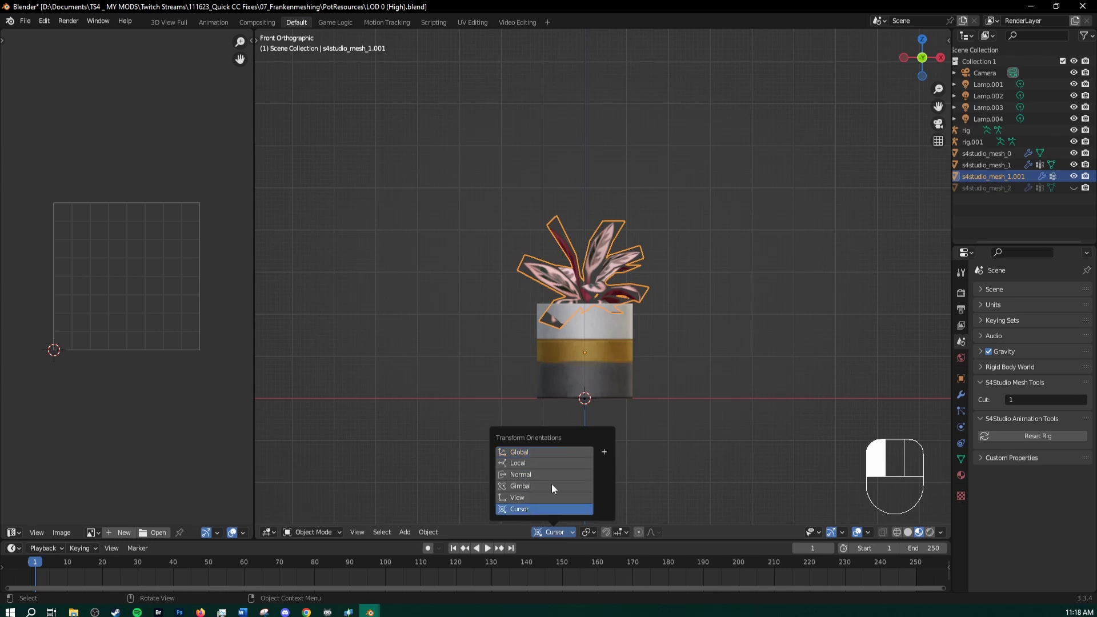
left_click(525, 509)
key("s")
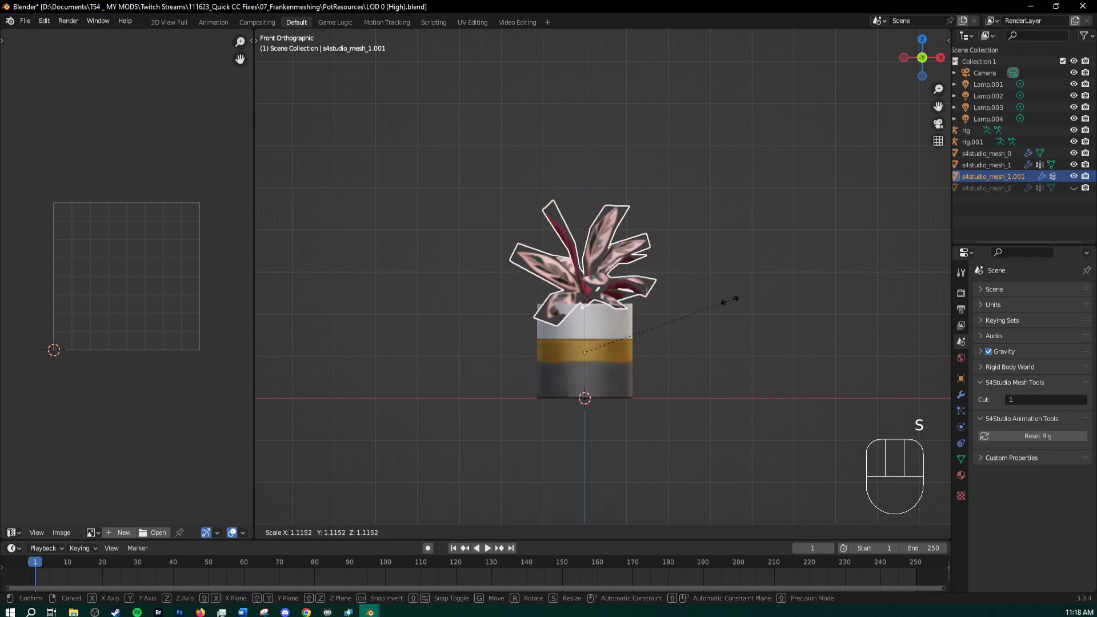
right_click(739, 329)
Step: Set the leaves' origin to the centre of their own geometry and scale them up uniformly so they spread wider than the pot
key("KP_1")
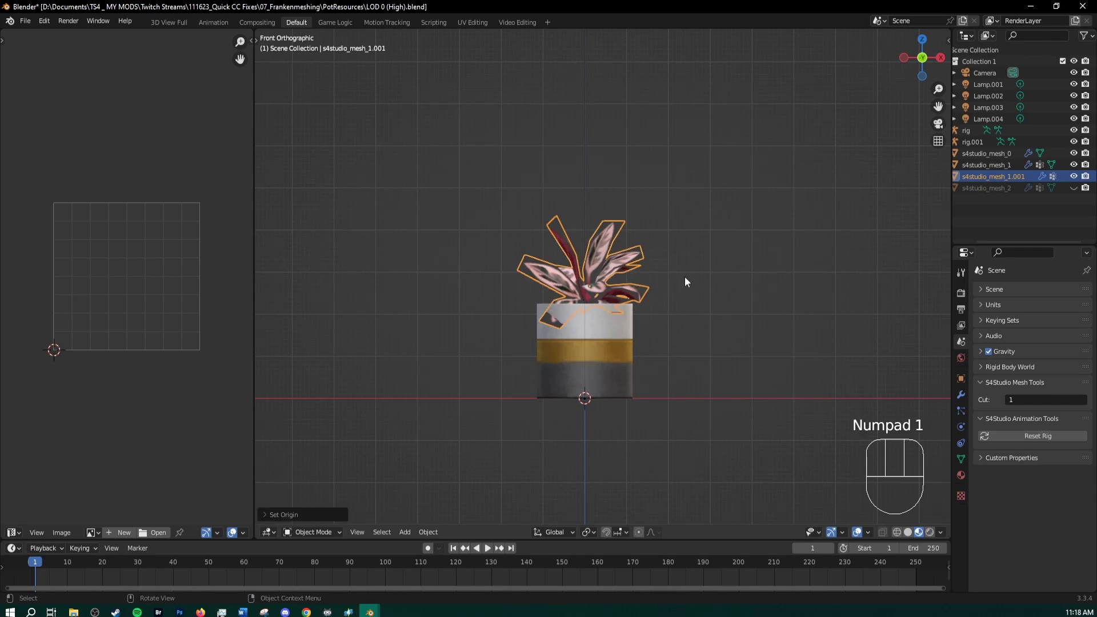
key("s")
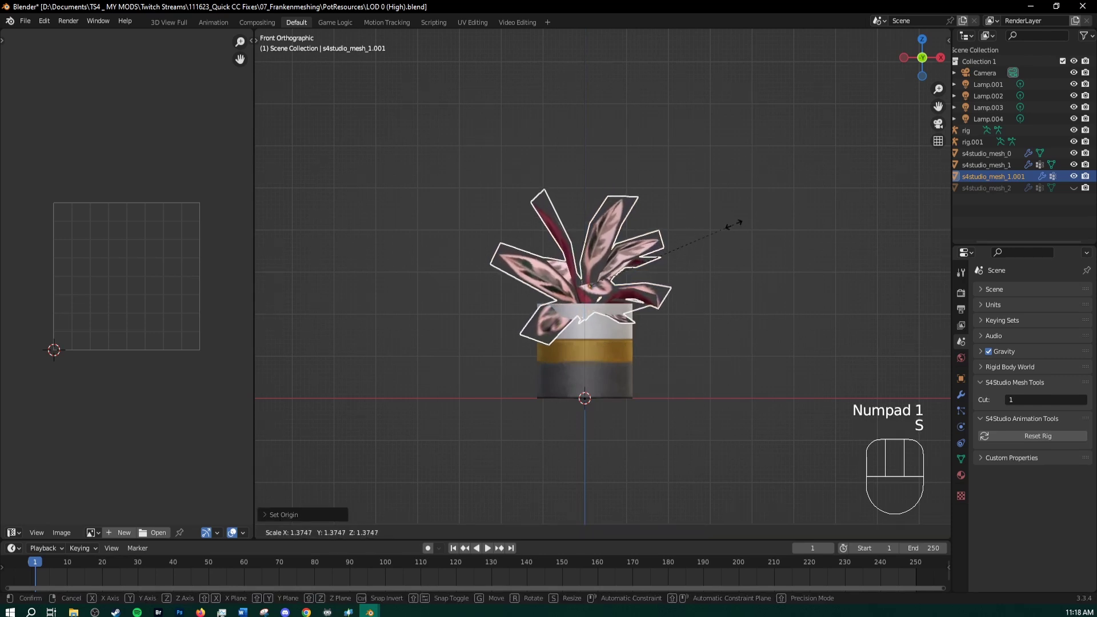
left_click(754, 234)
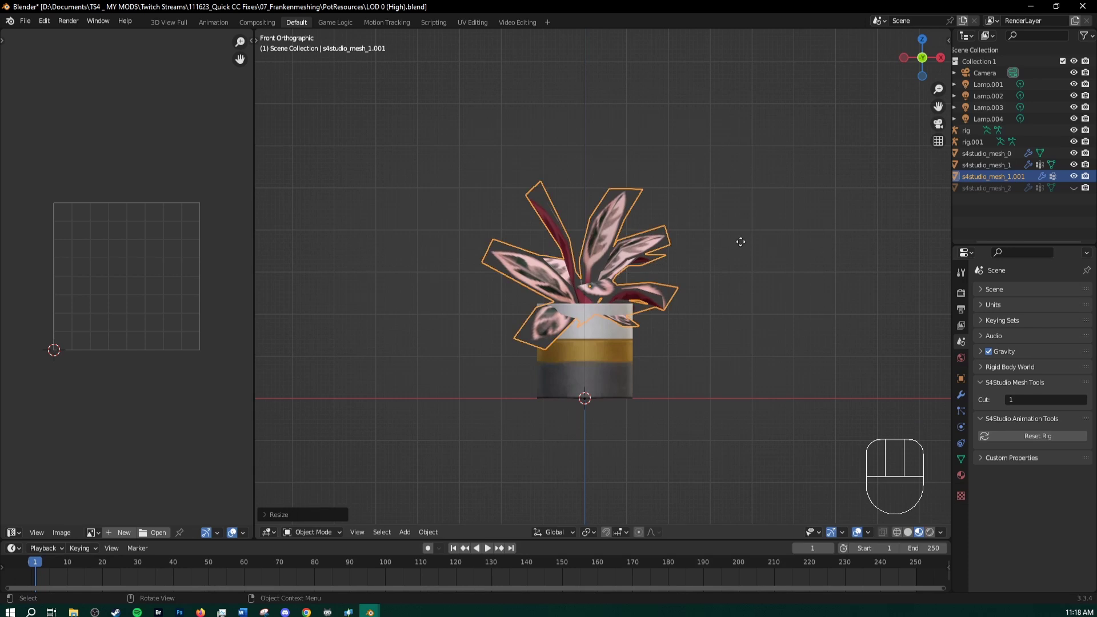
Step: Adjust the enlarged leaves' height along the Z axis so their stems sit in the pot's opening, checking from an angle
key("g")
key("z")
left_click(740, 232)
scroll(606, 289, "down", 5)
middle_click_drag(603, 288, 726, 306)
scroll(618, 294, "up", 4)
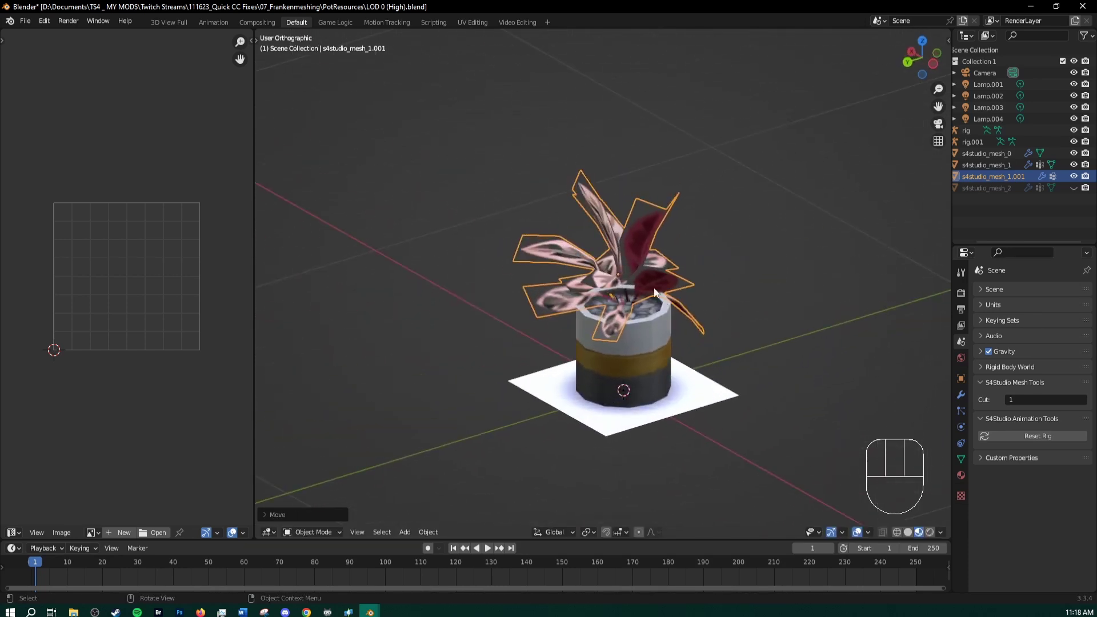
Step: Open the pot and leaves together in Edit Mode with everything selected, and widen the UV editor to show both UV layouts
left_click(636, 331)
left_click(632, 255, "shift")
key("Tab")
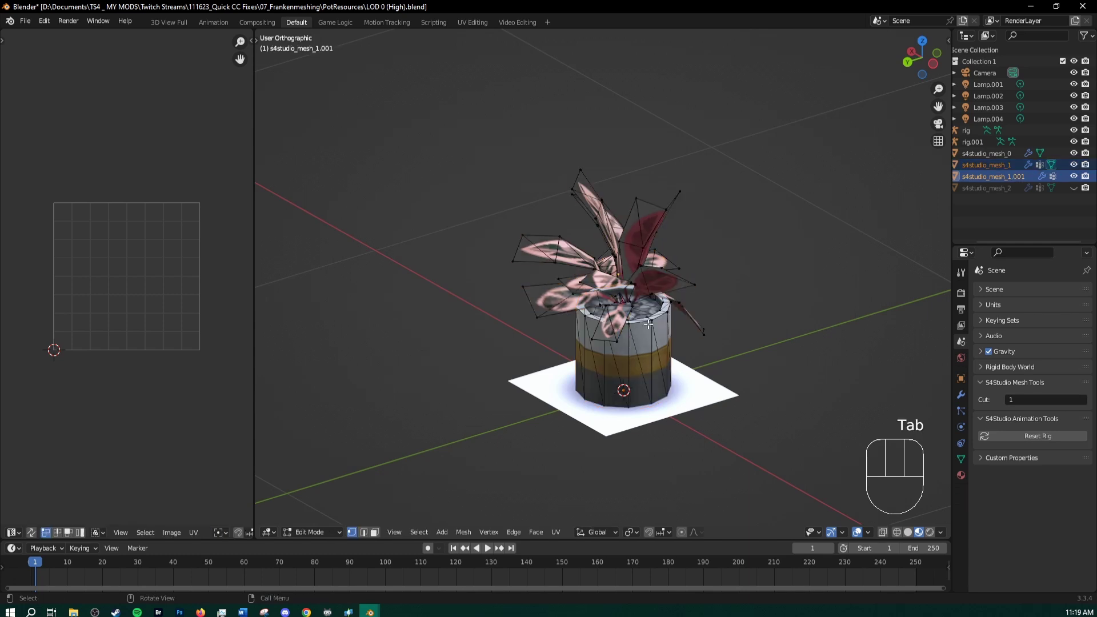
key("a")
scroll(200, 298, "up", 2)
scroll(200, 297, "down", 1)
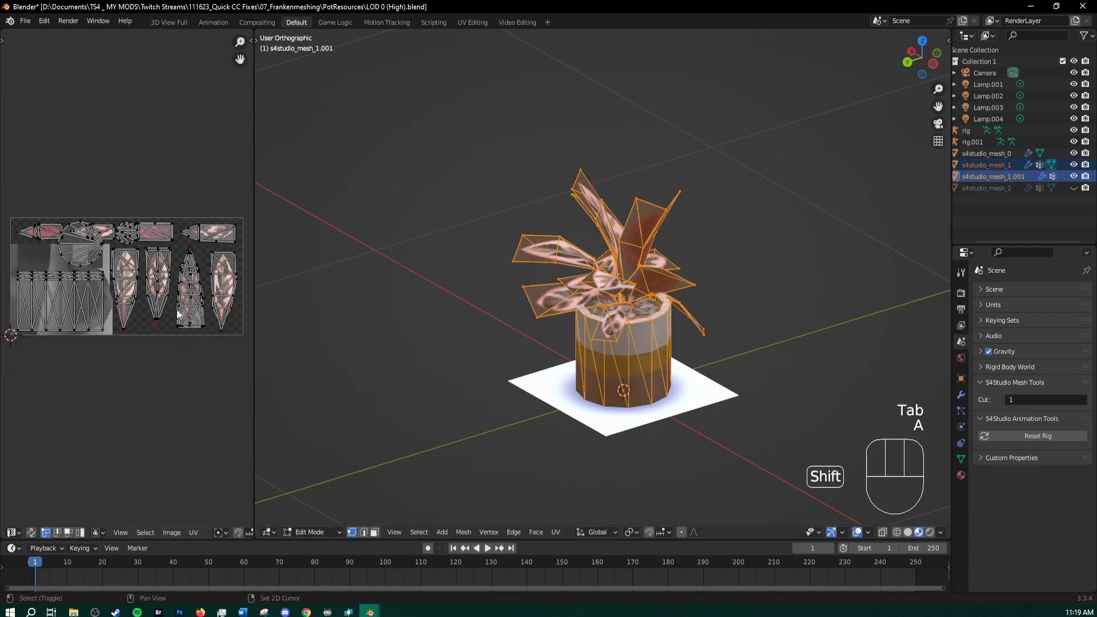
scroll(179, 314, "up", 3)
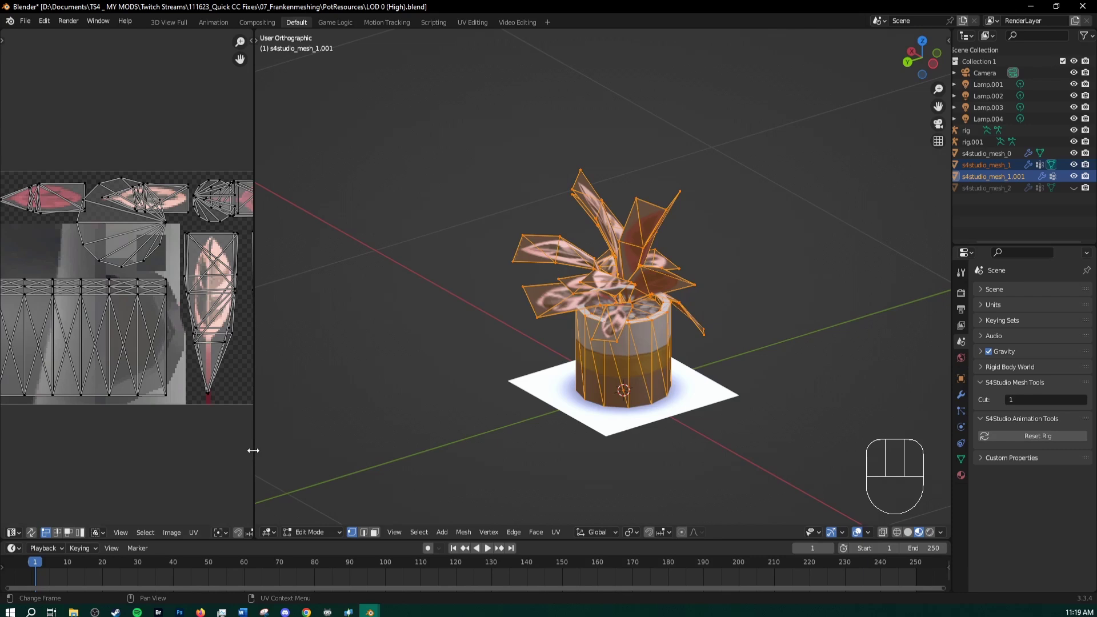
left_click_drag(253, 451, 625, 450)
middle_click_drag(538, 440, 372, 428, "shift")
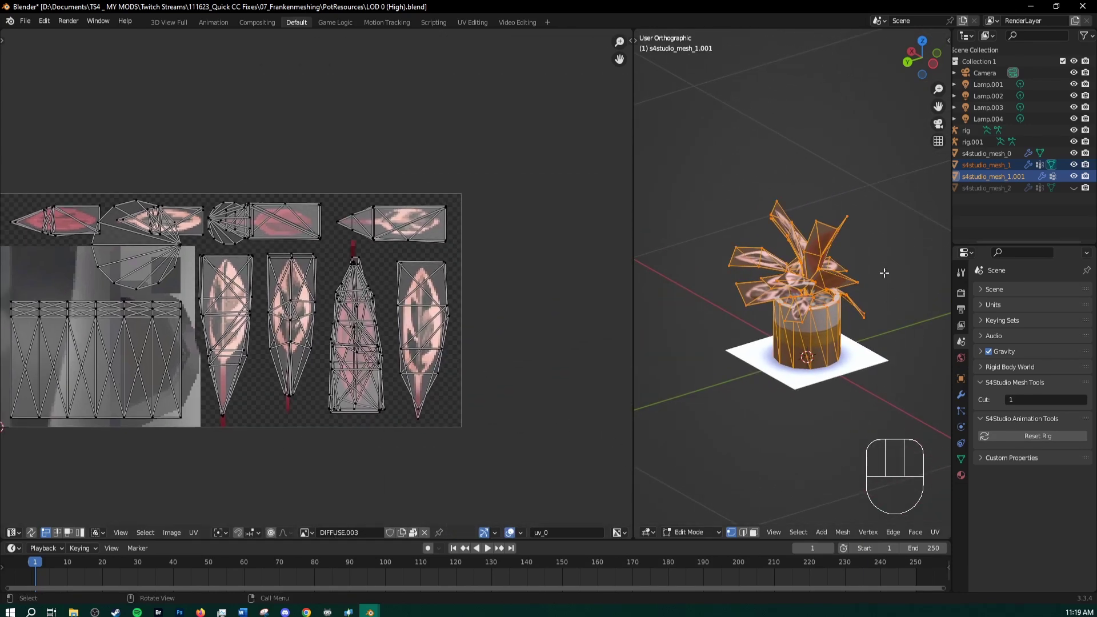
Step: Reselect the pot and leaves, edit them together and display the DIFFUSE.001 pot texture behind their UVs
key("Tab")
left_click(801, 331)
left_click(822, 265, "shift")
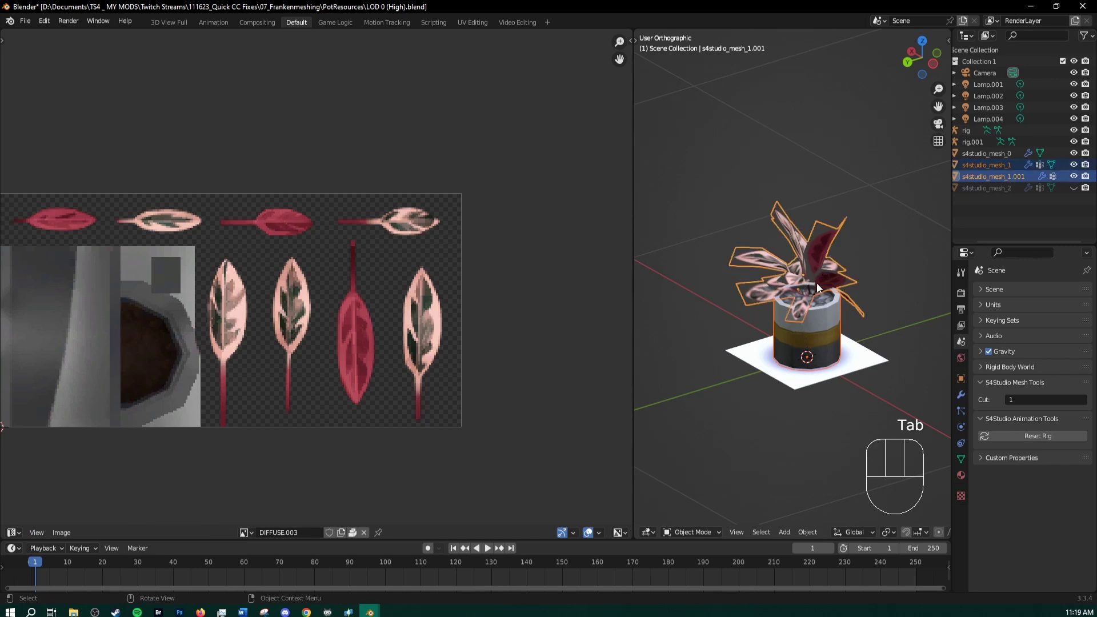
key("Tab")
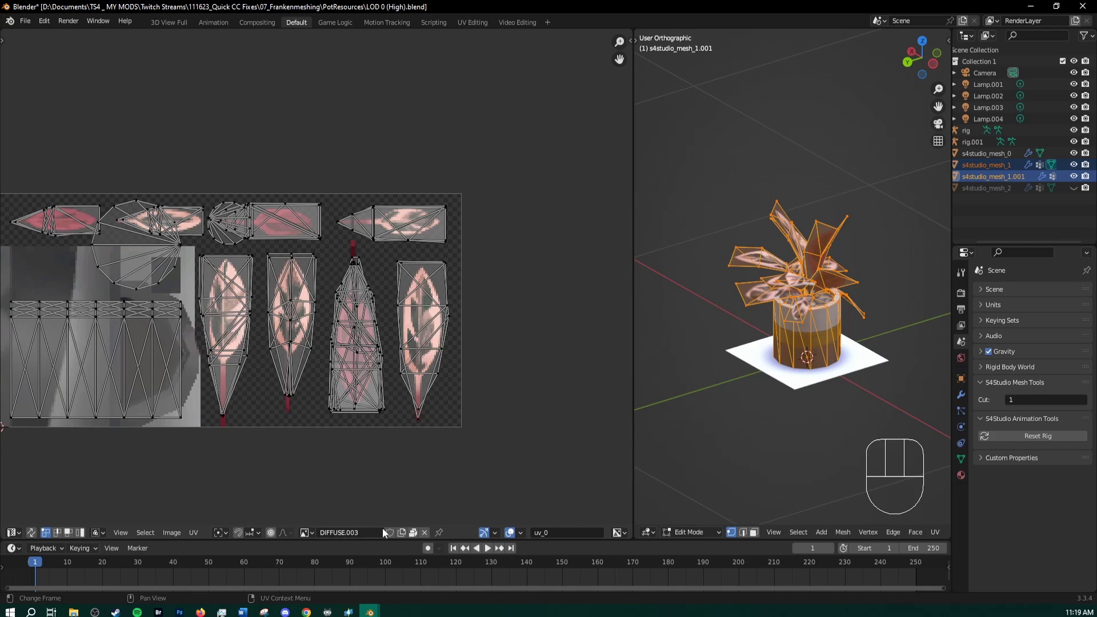
left_click(311, 533)
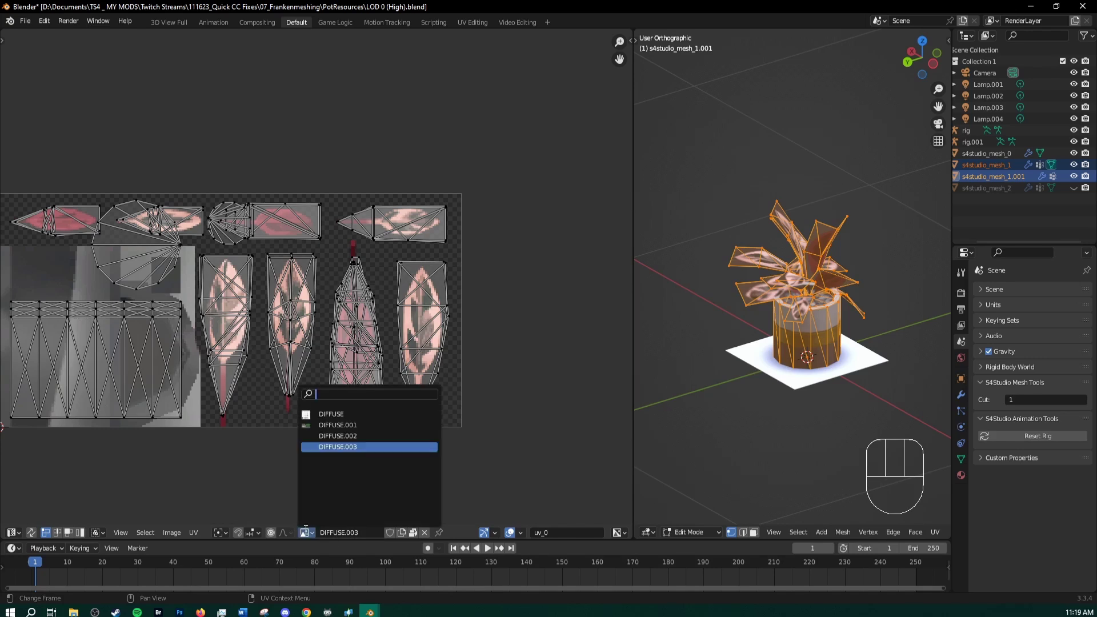
left_click(324, 427)
scroll(245, 374, "down", 2)
middle_click_drag(245, 373, 348, 356, "shift")
scroll(343, 351, "up", 5)
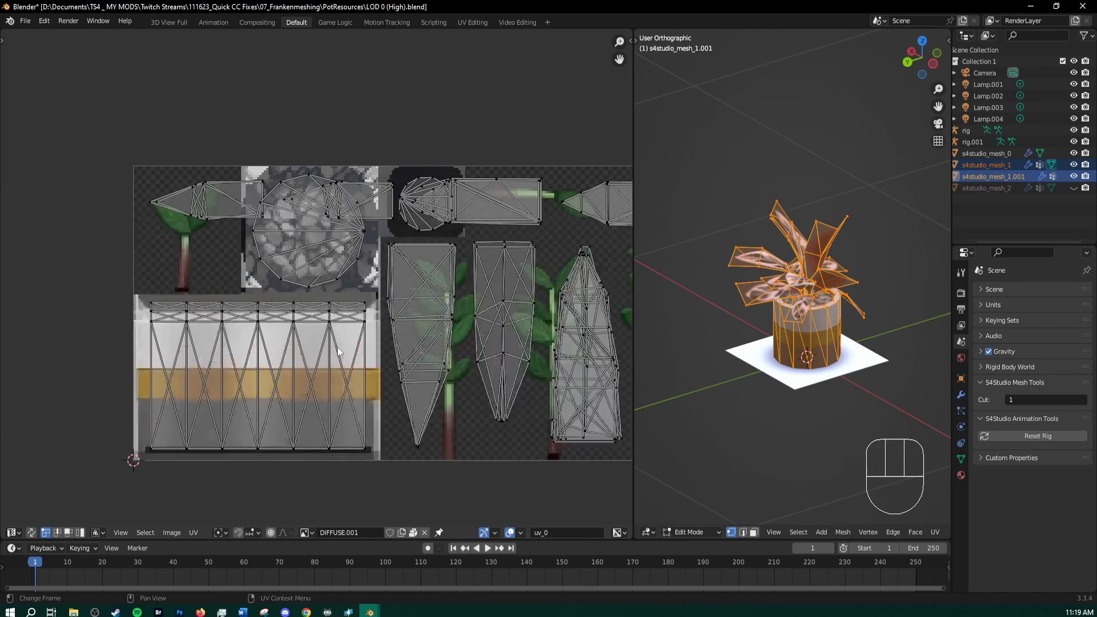
Step: Edit the pot mesh alone and examine how its UV islands line up with the DIFFUSE.001 texture
key("alt+a")
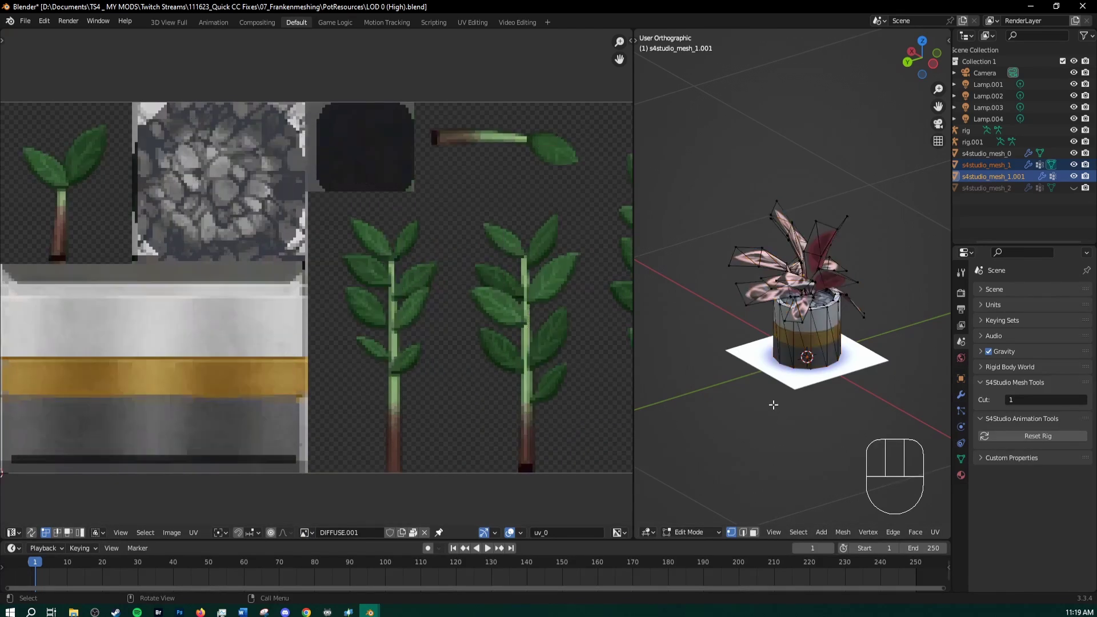
key("Tab")
left_click(819, 334)
key("Tab")
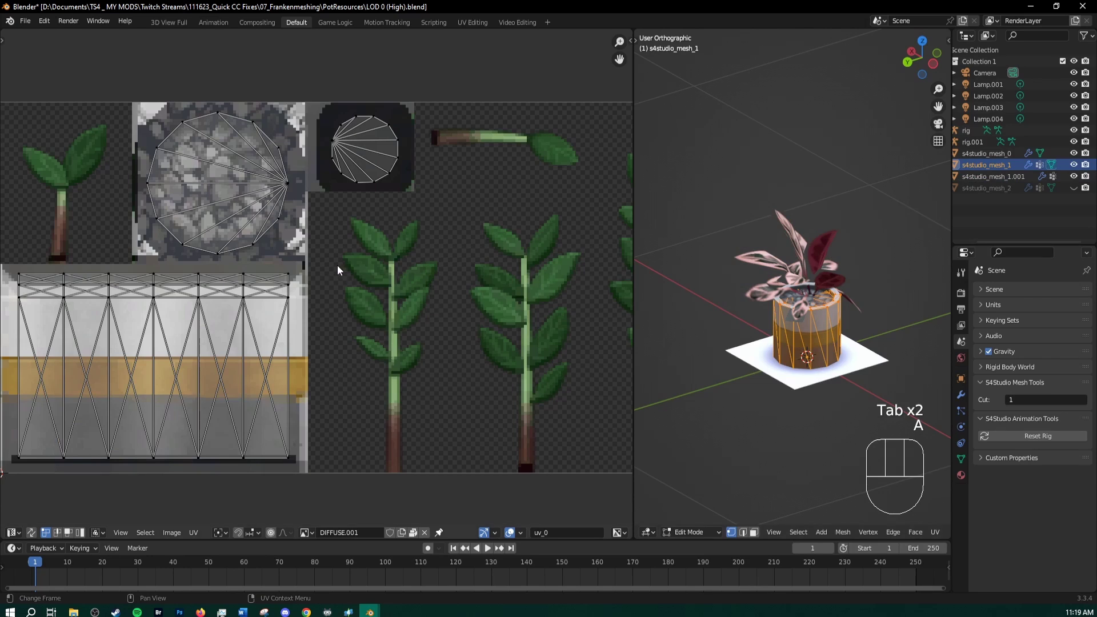
scroll(311, 274, "down", 1)
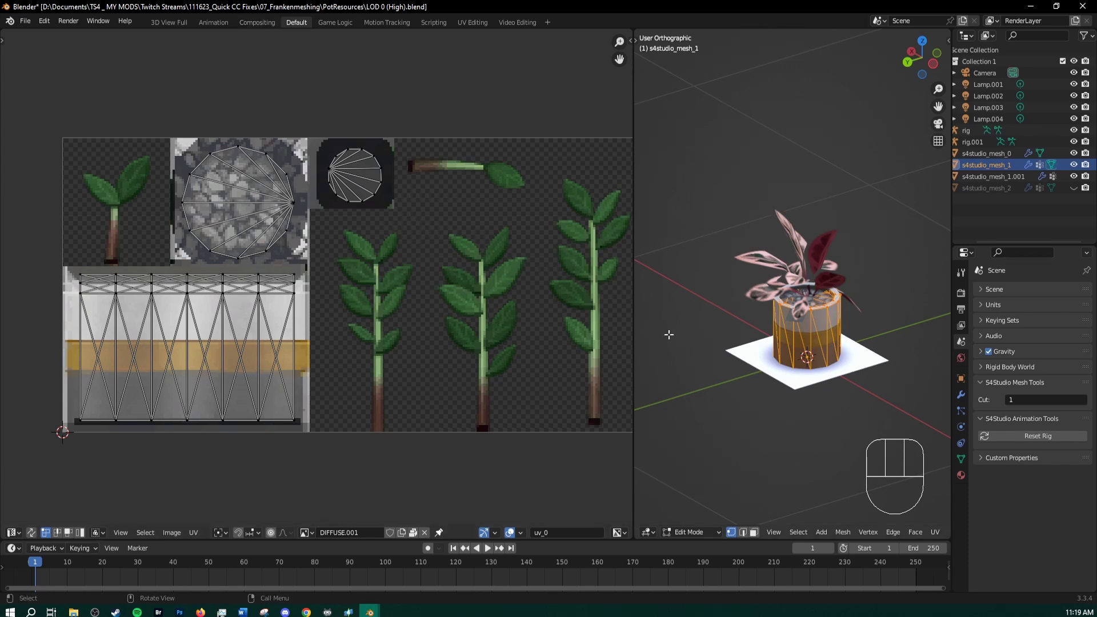
Step: Edit the leaves mesh alone and select all of its UV islands using face selection
key("Tab")
key("Tab")
key("a")
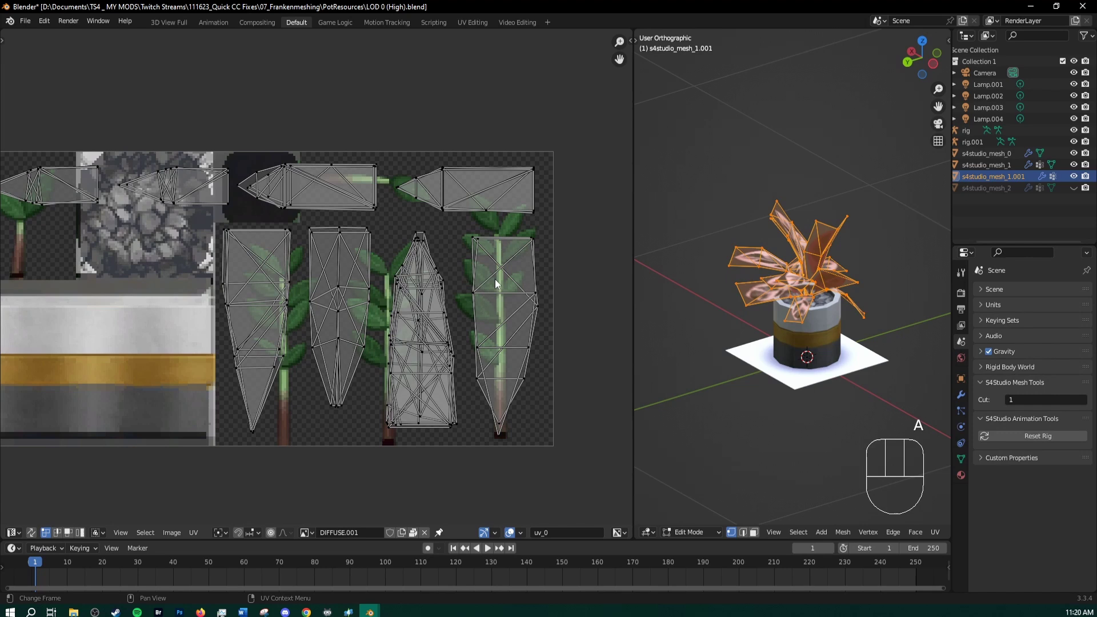
scroll(495, 279, "down", 1)
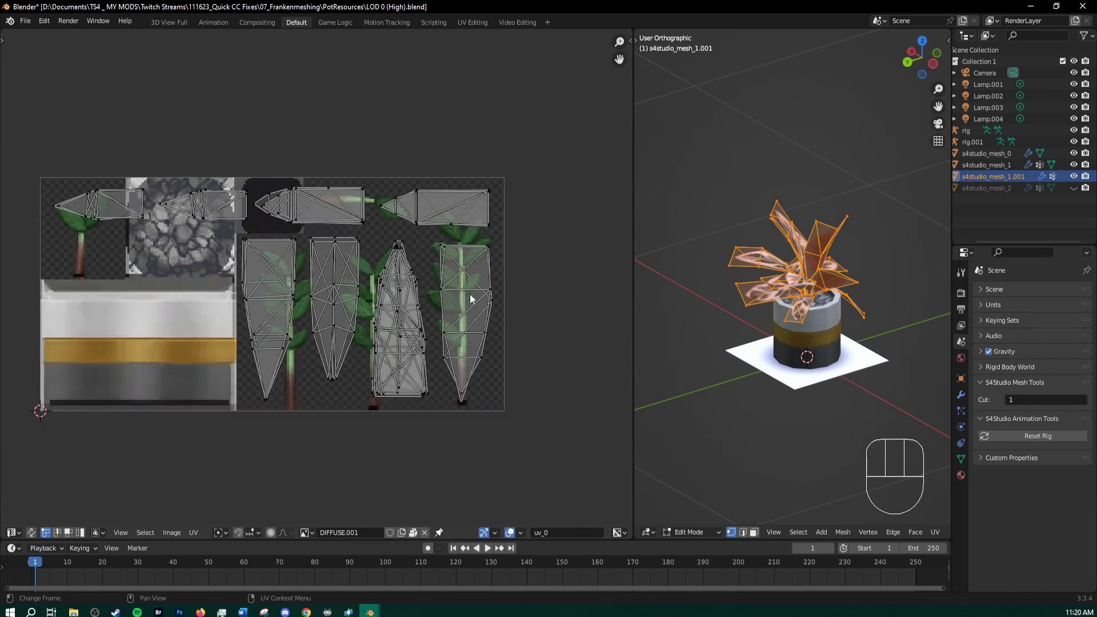
left_click_drag(14, 124, 435, 412)
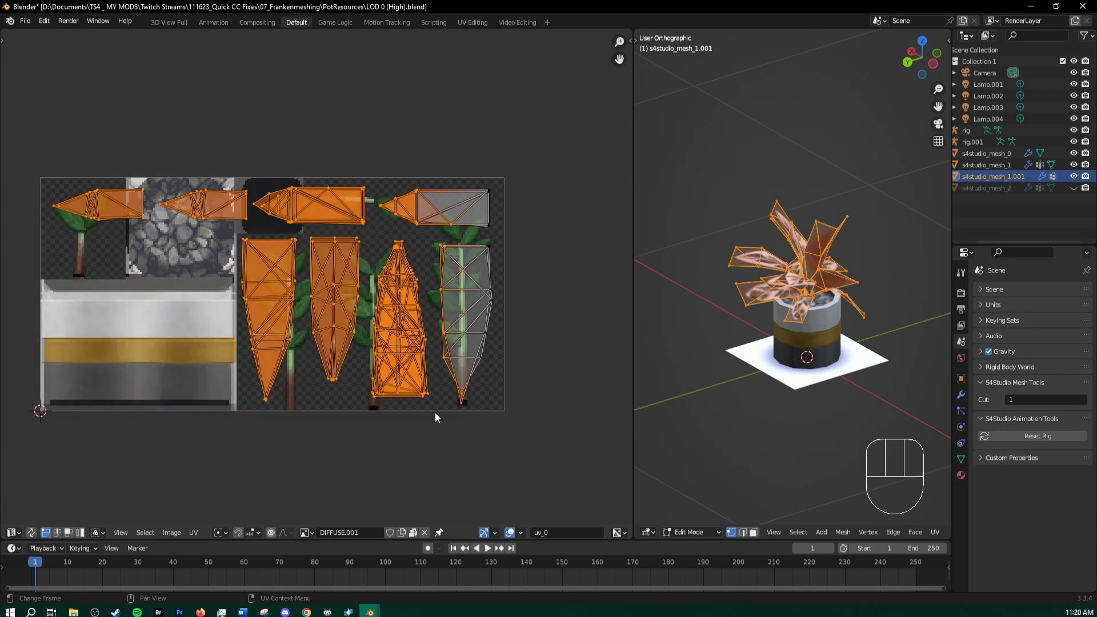
left_click(79, 112)
key("3")
left_click_drag(17, 135, 519, 442)
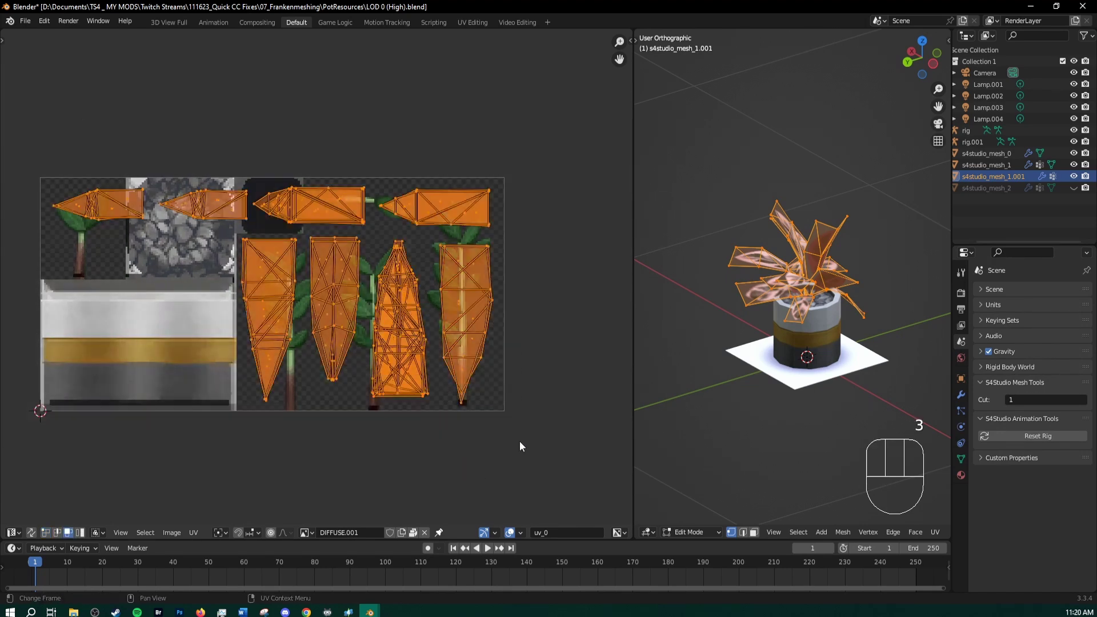
Step: Move all the leaf UV islands straight up along the Y axis, clear of the pot's texture
scroll(519, 441, "down", 5)
middle_click_drag(448, 362, 362, 345, "shift")
scroll(296, 303, "up", 2)
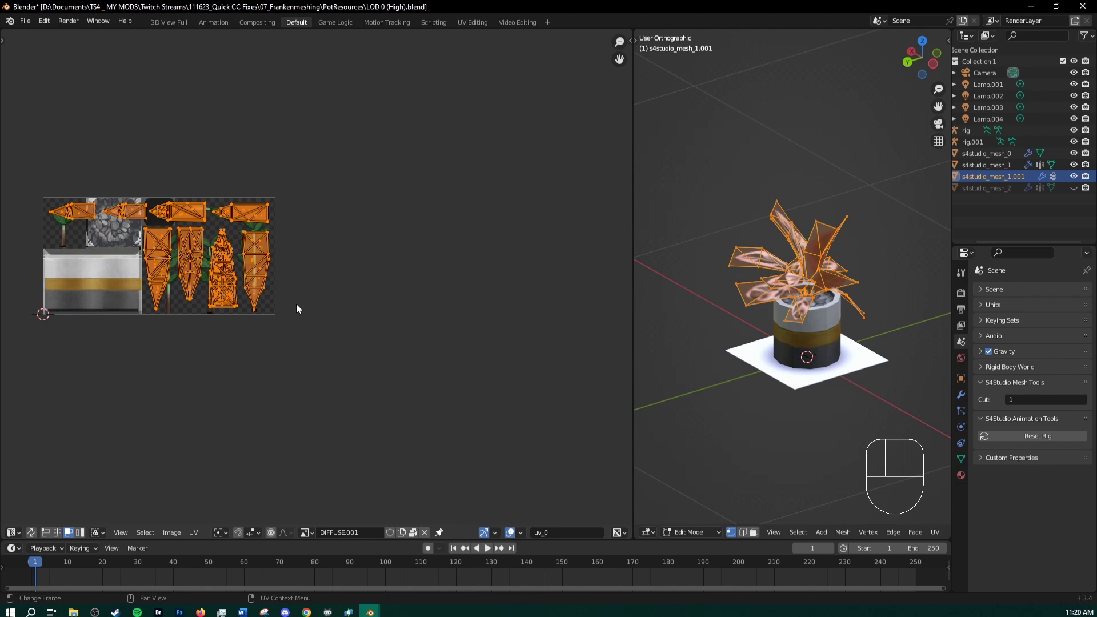
key("g")
key("x")
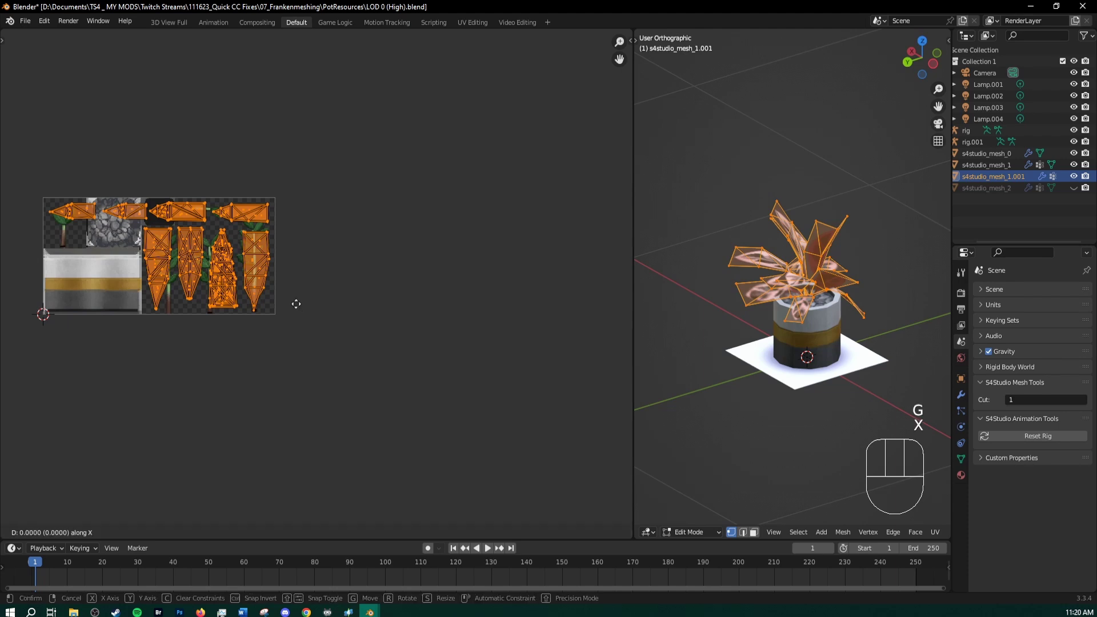
key("y")
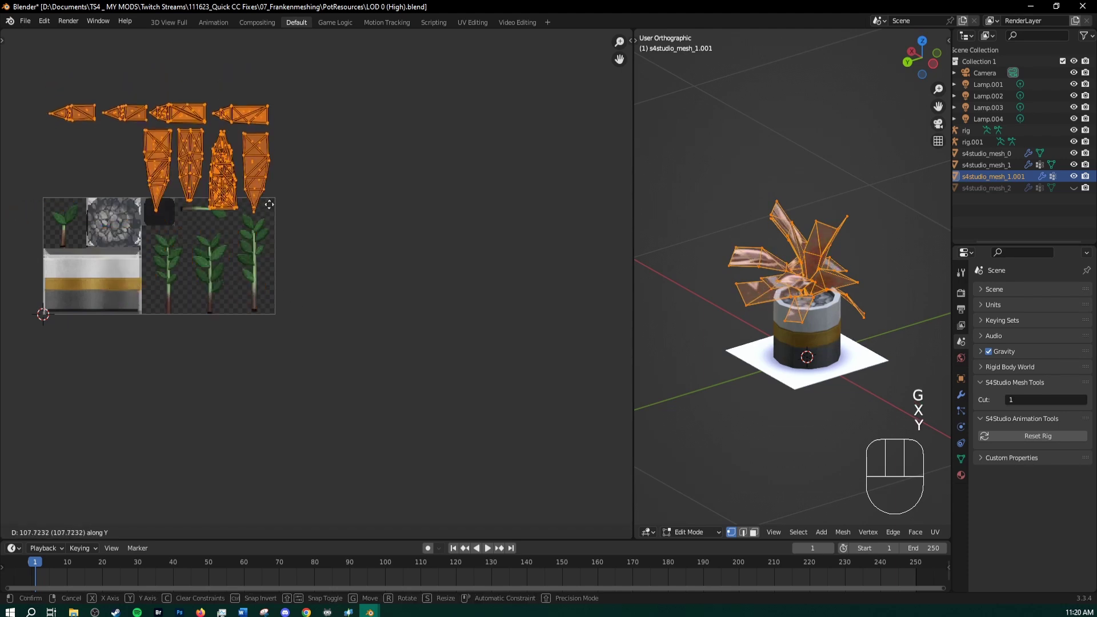
left_click(273, 203)
scroll(269, 201, "up", 2)
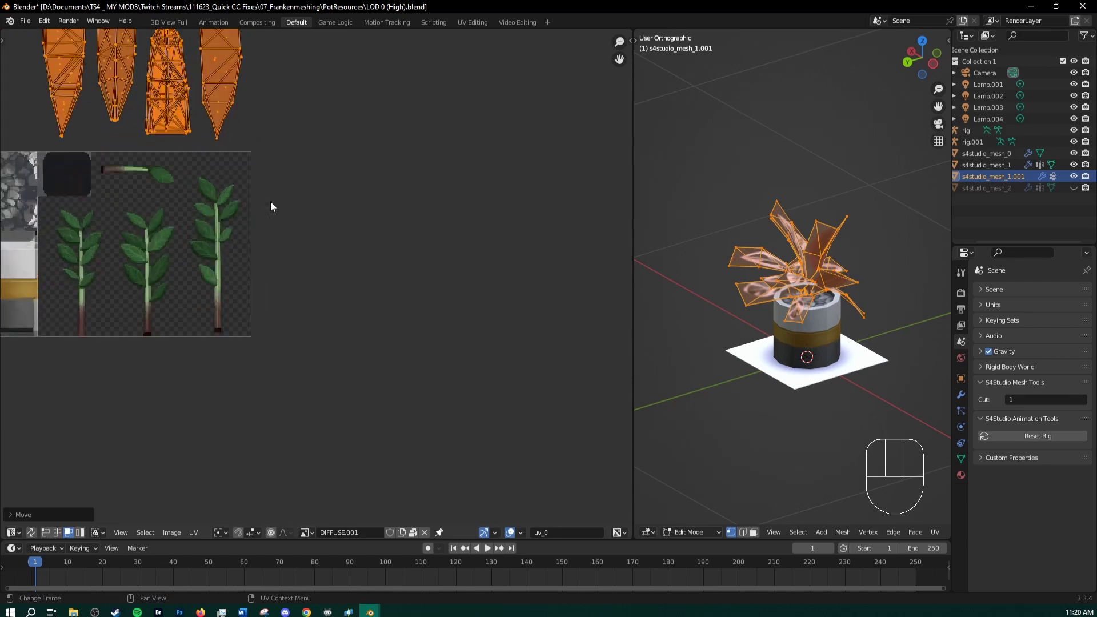
middle_click_drag(269, 201, 448, 307, "shift")
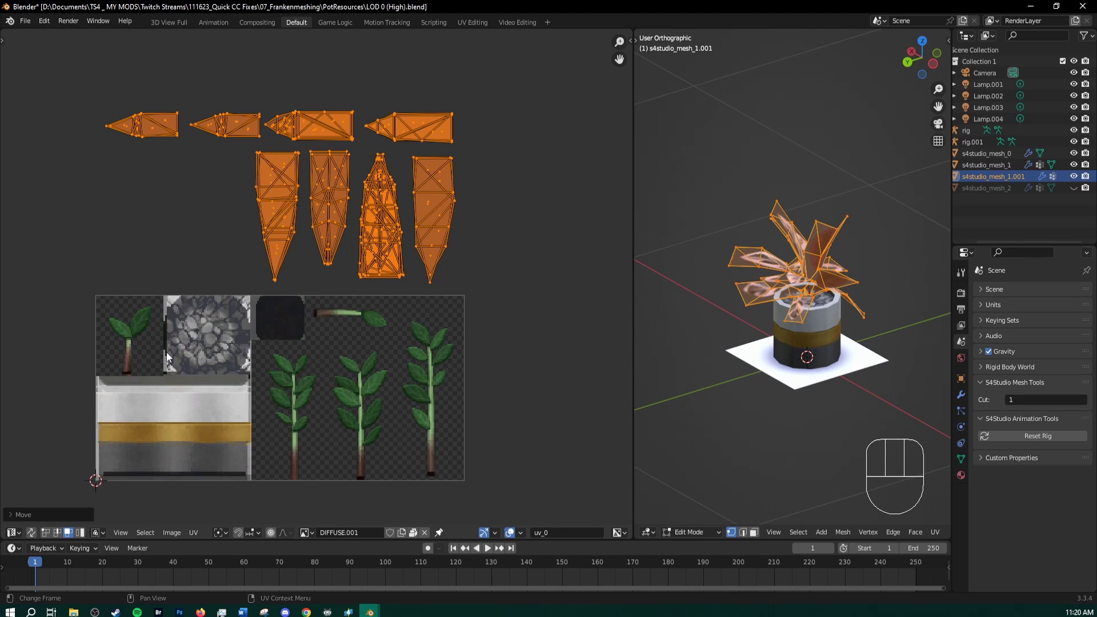
Step: Leave leaf editing, select the pot and the leaves, and edit both meshes together
middle_click_drag(811, 343, 811, 328)
key("Tab")
key("a")
left_click(810, 328)
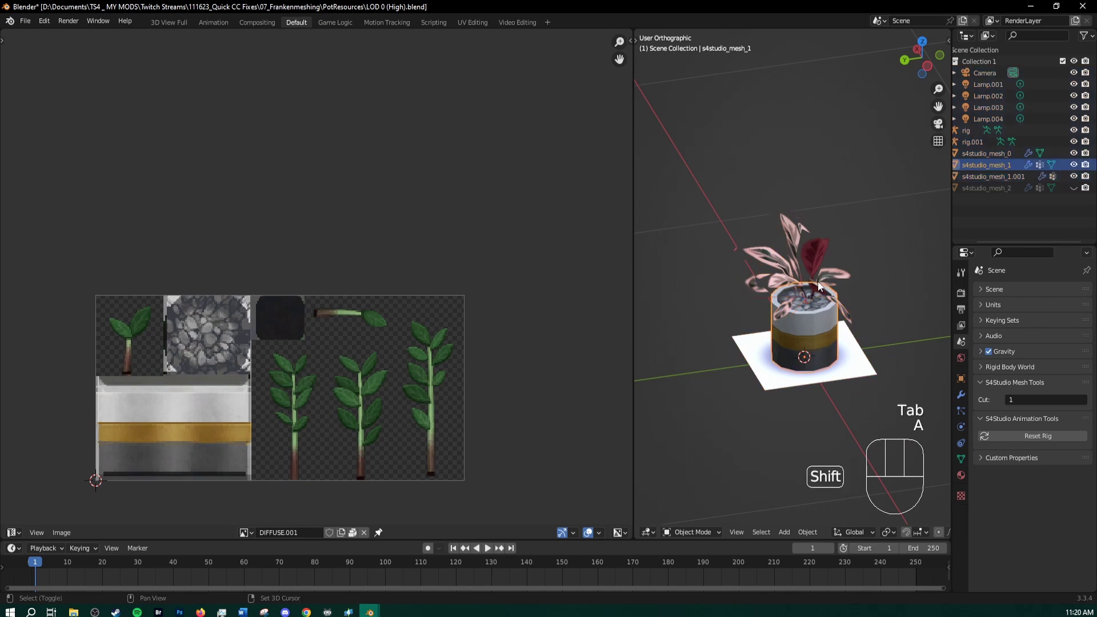
left_click(818, 293, "shift")
key("Tab")
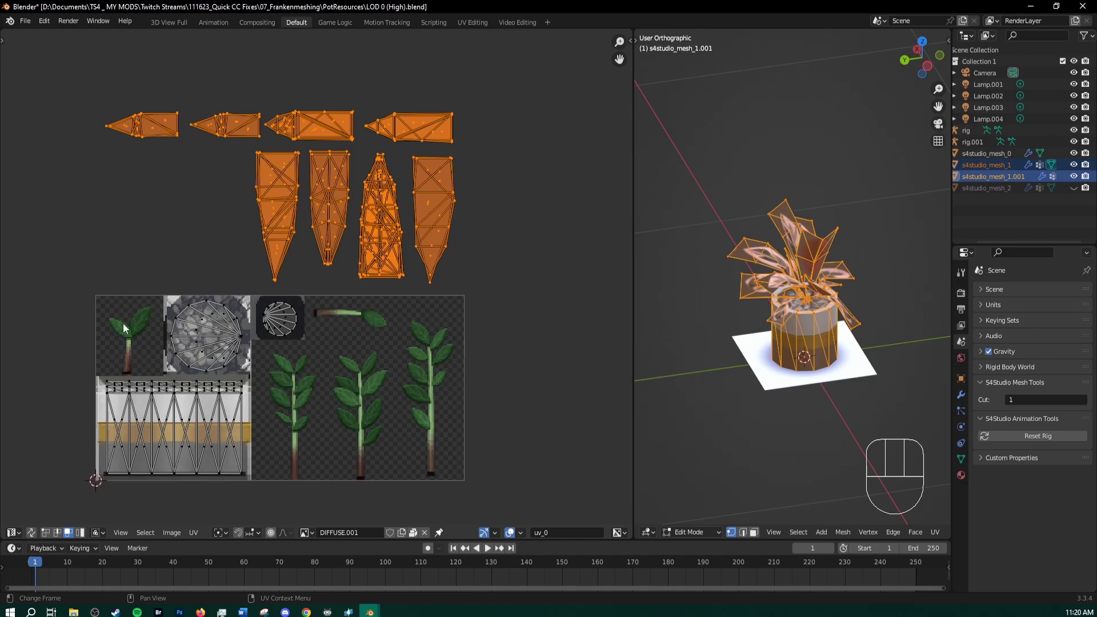
Step: Select the six larger leaf UV islands, leaving the two small ones in the upper row unselected
left_click(208, 125)
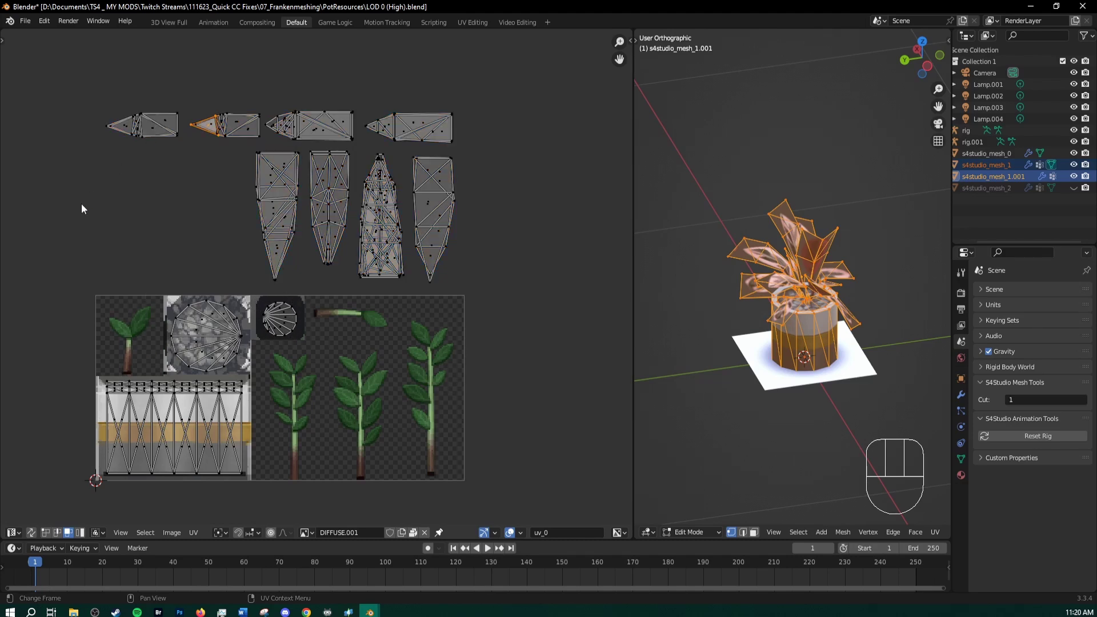
left_click(85, 160)
left_click_drag(499, 92, 254, 287)
left_click(520, 283)
left_click_drag(247, 84, 492, 288)
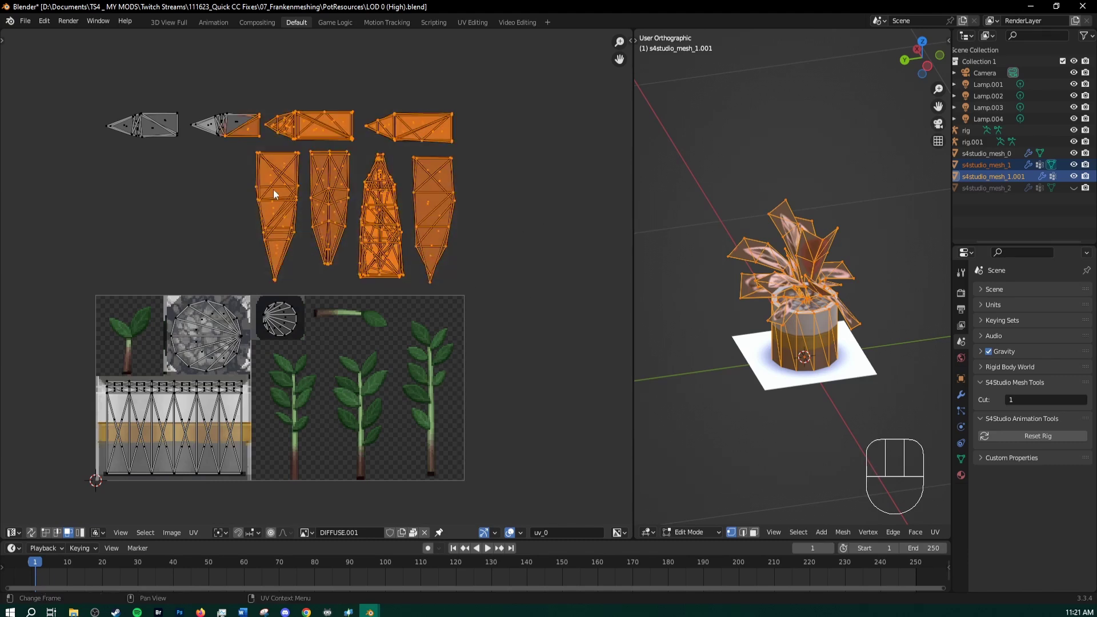
key("c")
middle_click_drag(232, 125, 247, 117)
key("Escape")
Step: Move the six selected leaf islands down along the Y axis onto the right half of the pot texture
key("g")
key("y")
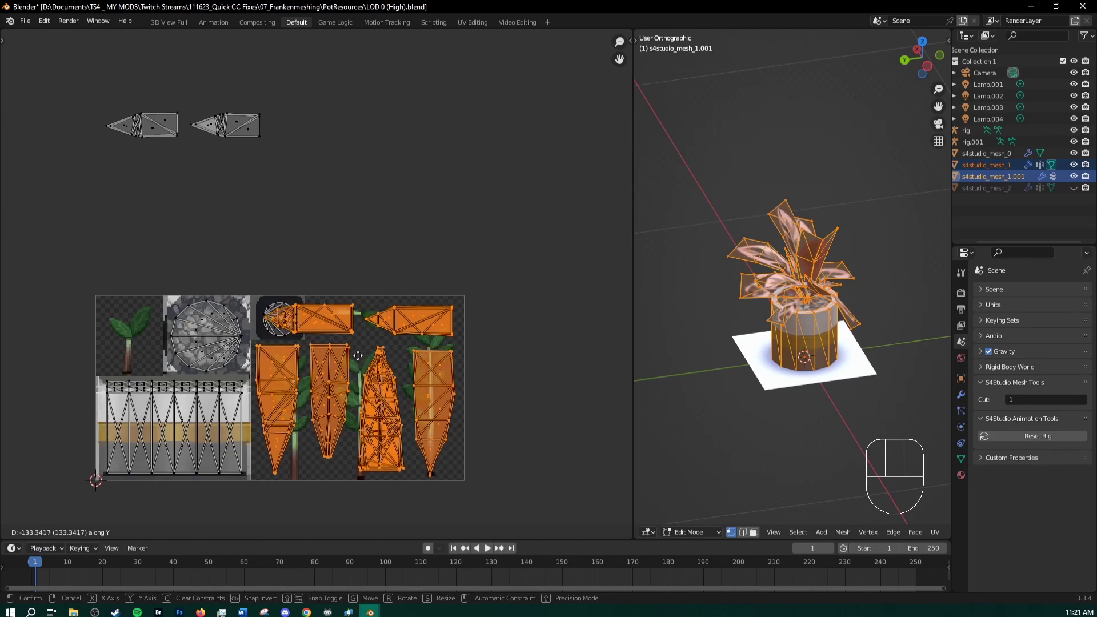
left_click(358, 356)
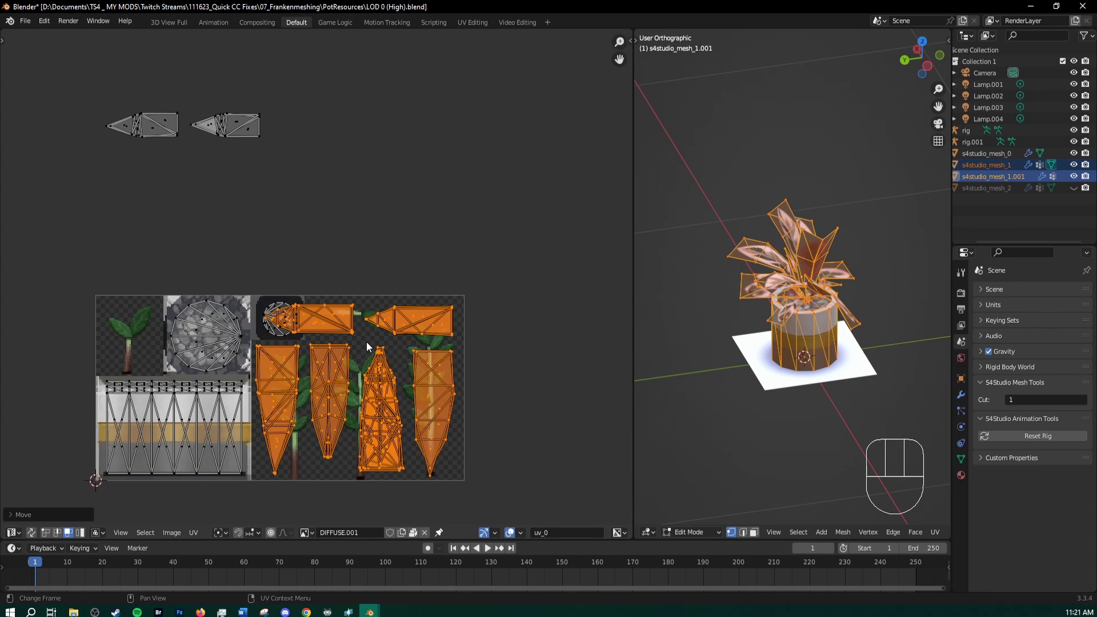
Step: Scale the six leaf islands to 0.9 and reposition them within the right half of the texture
key("s")
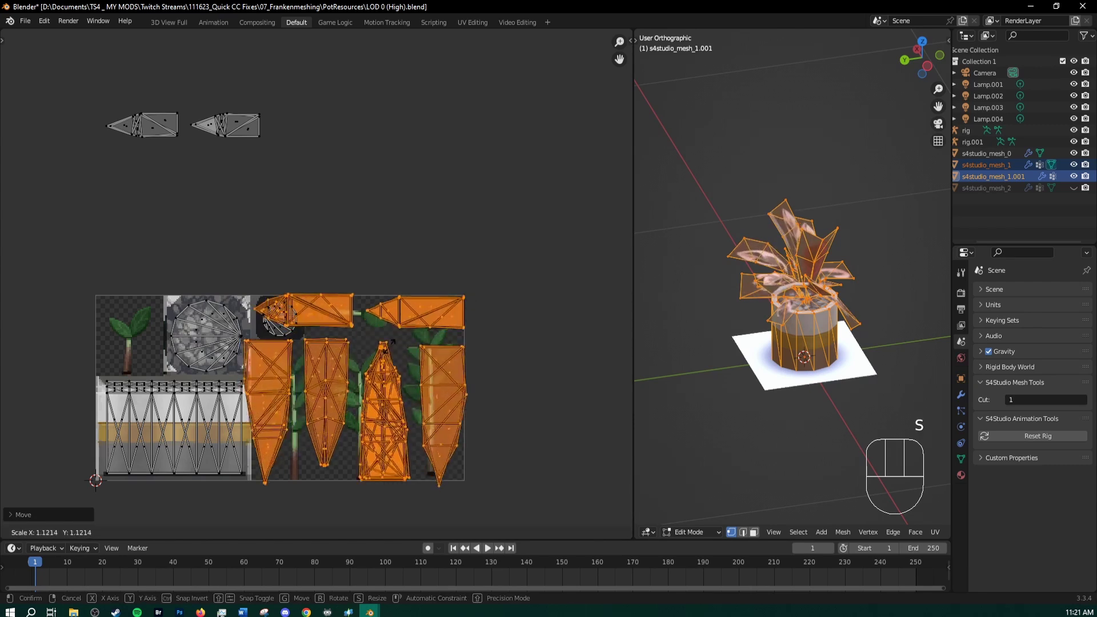
right_click(365, 364)
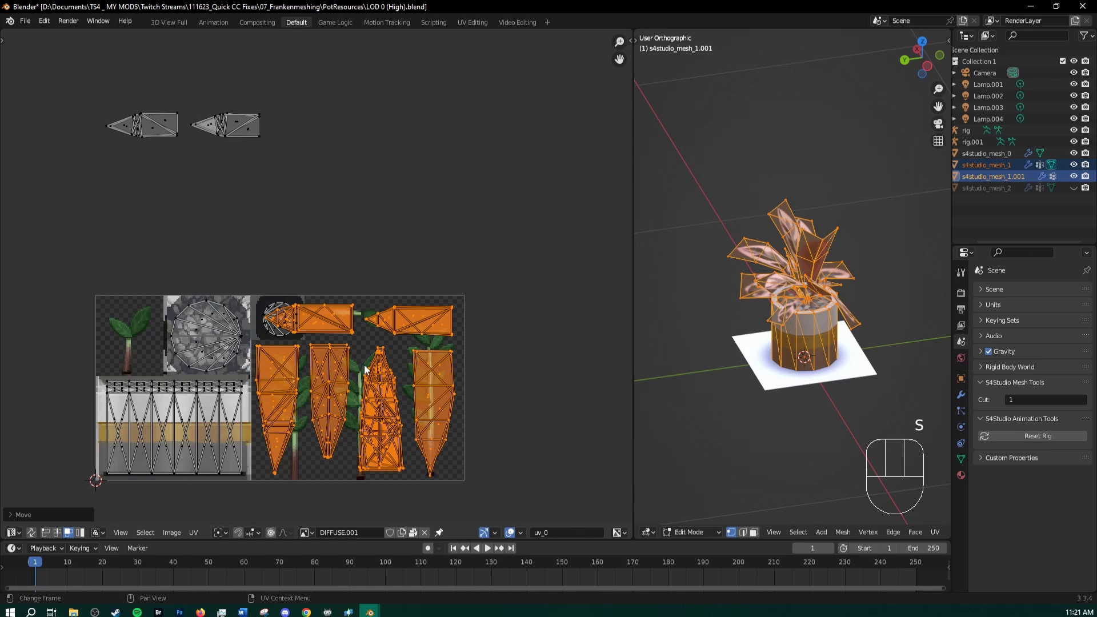
type("s.8")
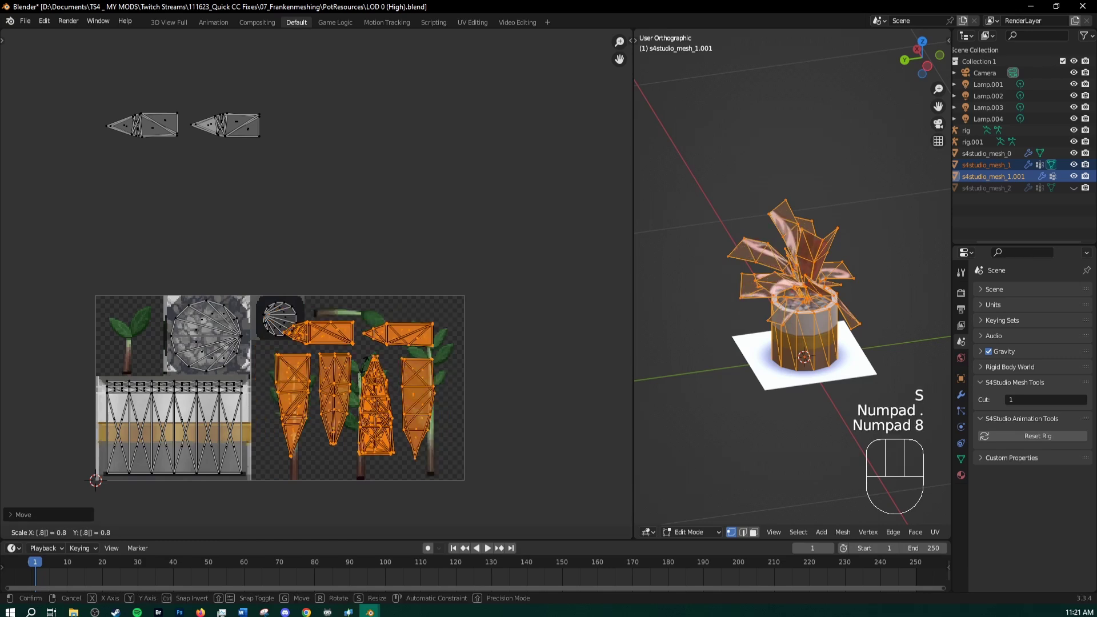
type("5")
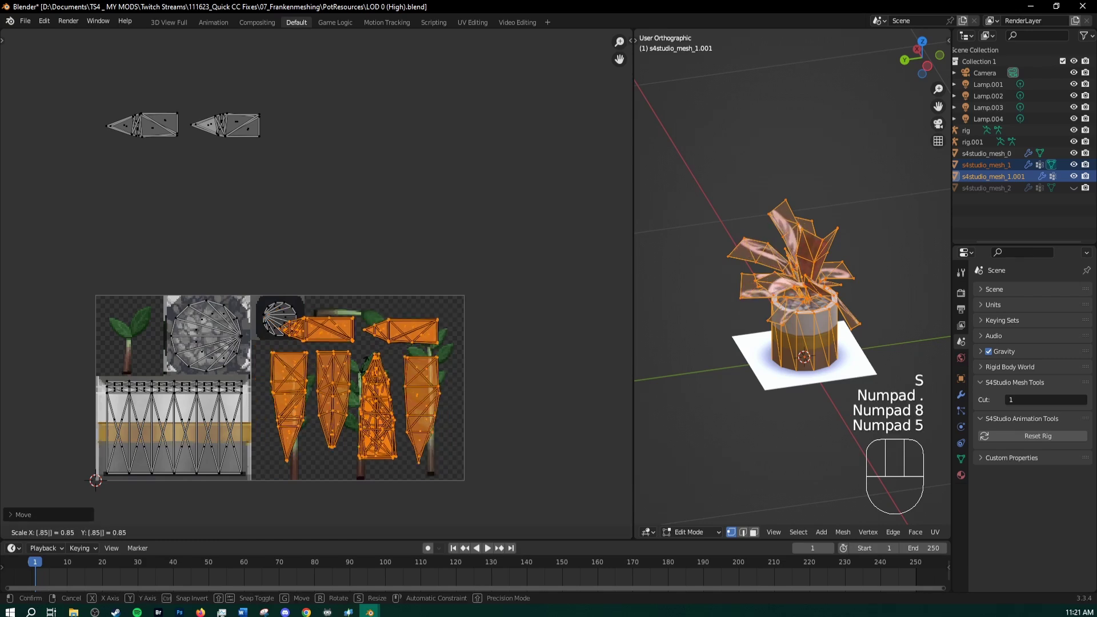
key("BackSpace")
key("BackSpace")
type("9")
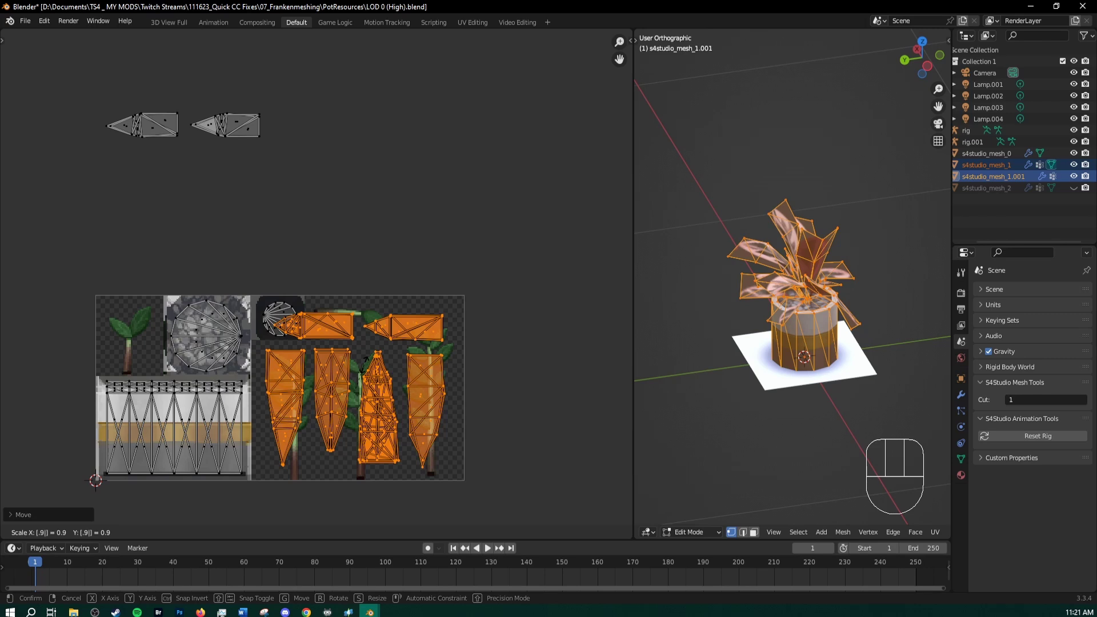
key("Return")
key("g")
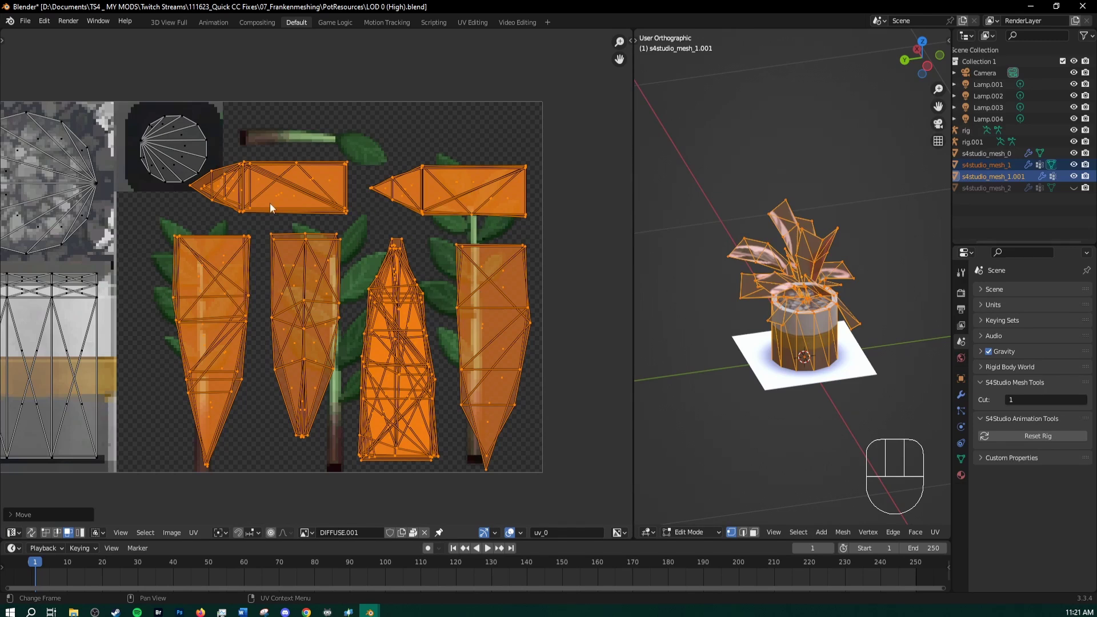
Step: Edit the pot alone and move its small circular bottom island along the X axis, off the texture's right side
scroll(188, 180, "down", 2)
middle_click_drag(184, 184, 245, 160, "shift")
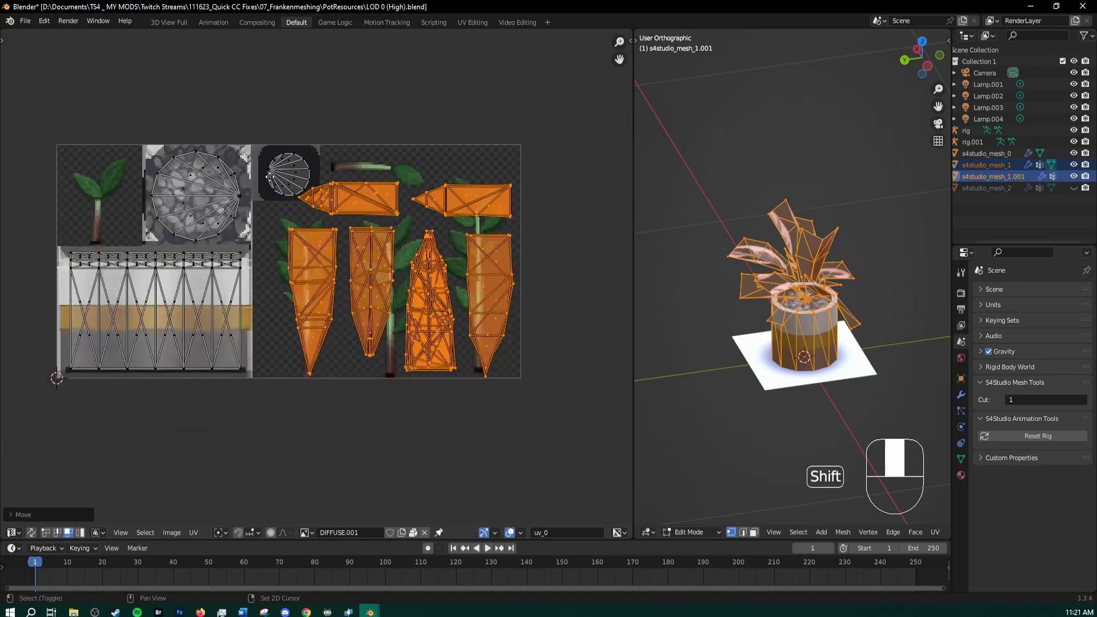
left_click_drag(246, 204, 292, 270)
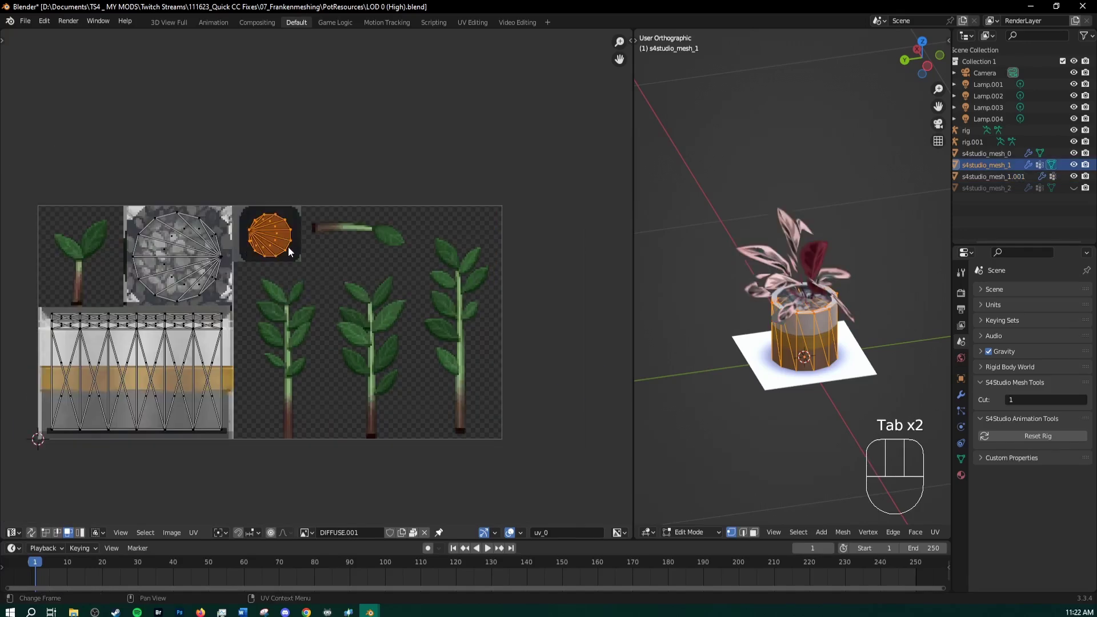
key("g")
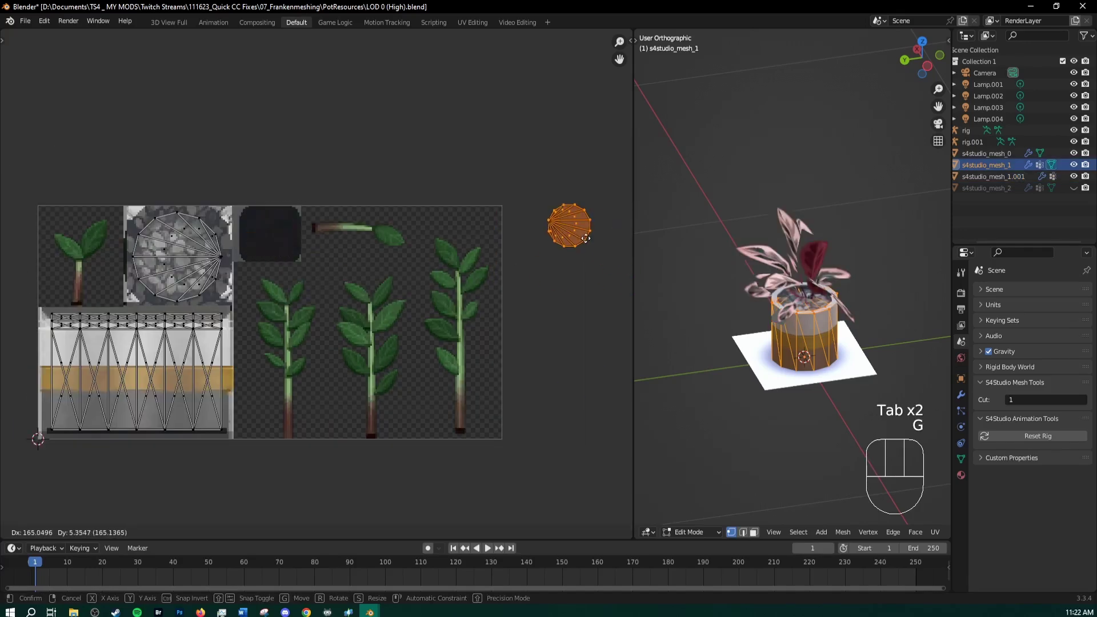
key("x")
left_click(569, 251)
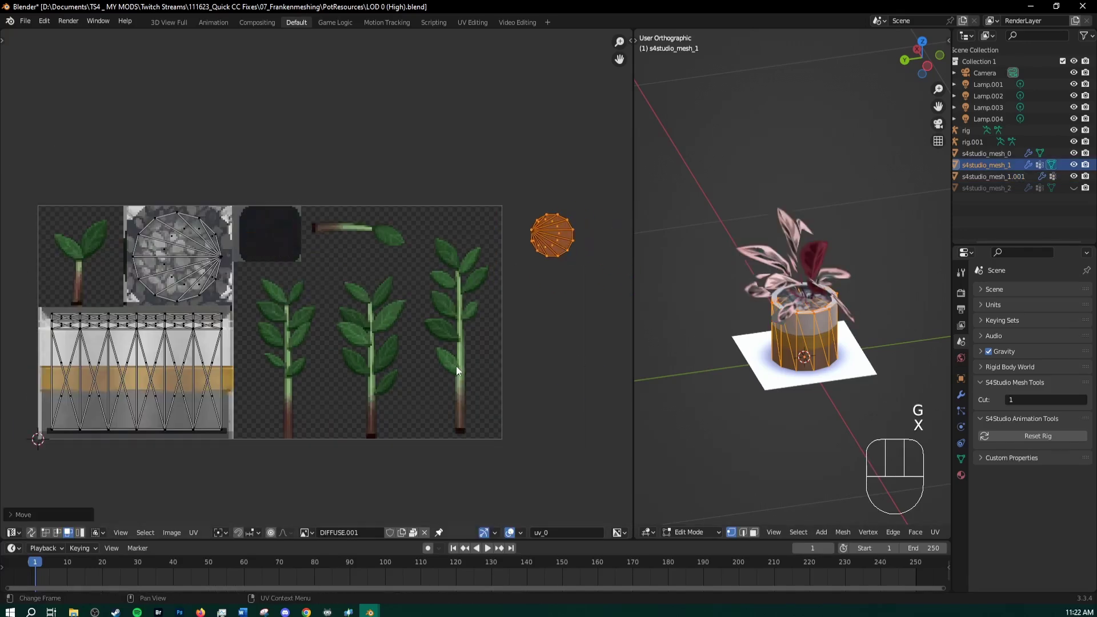
Step: Add the leaves back to the selection and edit them together with the pot
key("Tab")
left_click(793, 273, "shift")
key("Tab")
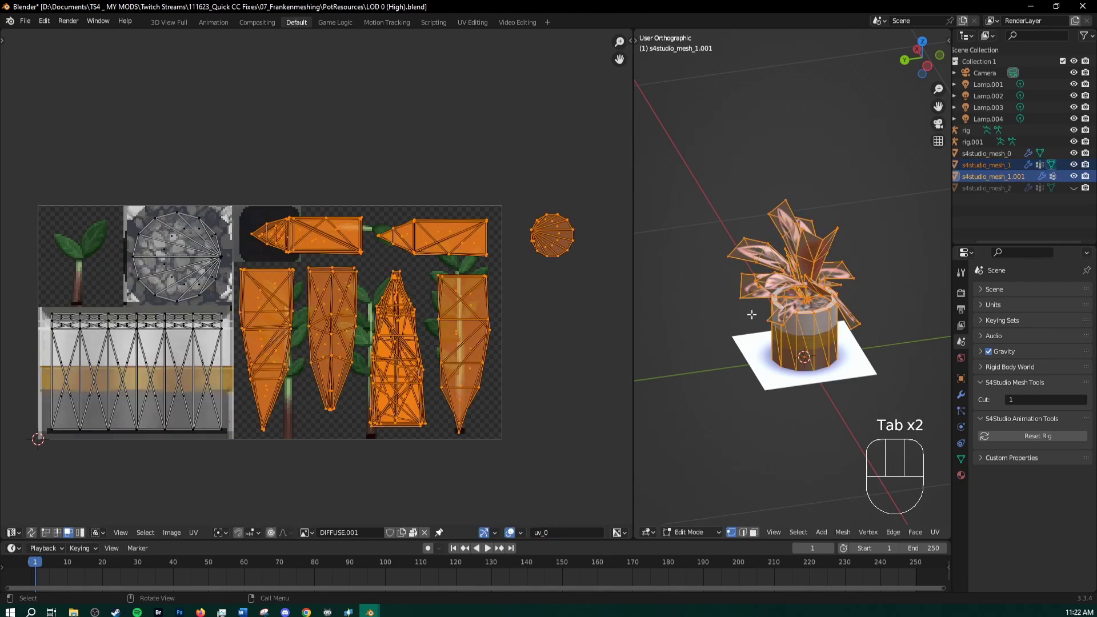
scroll(345, 272, "up", 1)
middle_click_drag(346, 272, 276, 246)
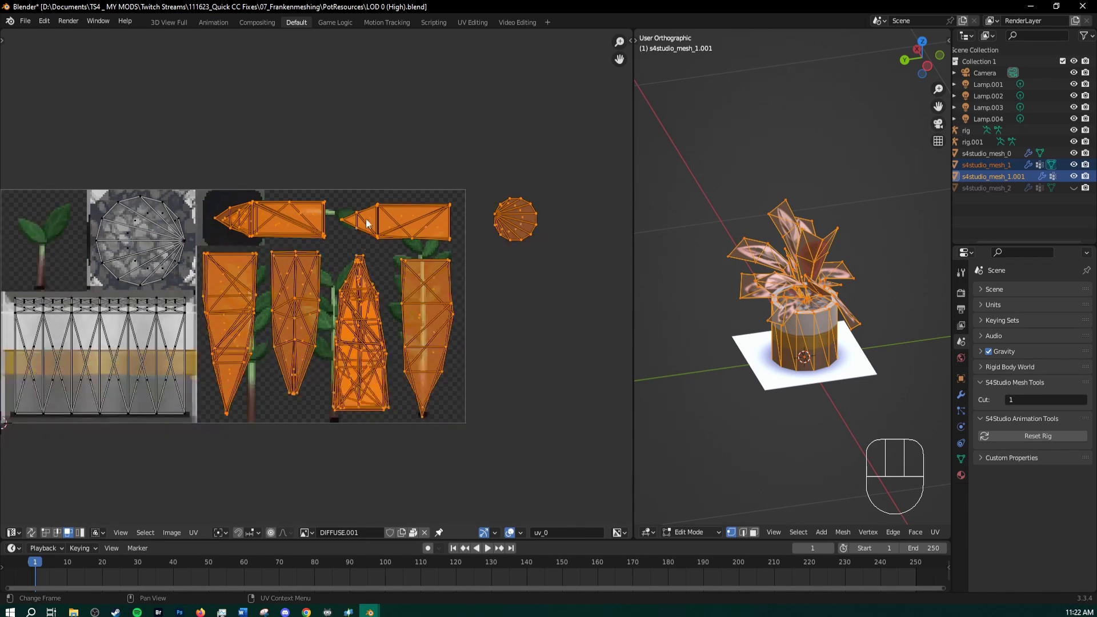
Step: Display the DIFFUSE.003 texture behind the UVs and examine how closely the leaf islands frame its painted leaves
left_click(308, 533)
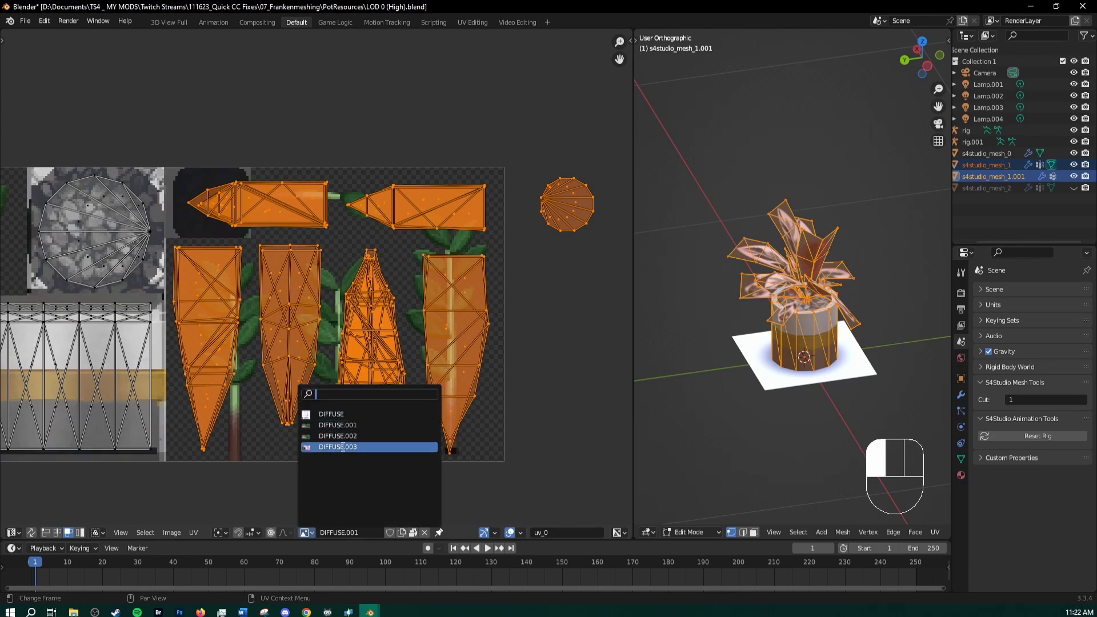
left_click(342, 447)
scroll(316, 380, "up", 2)
scroll(315, 381, "down", 3, "shift")
scroll(298, 265, "down", 1, "shift")
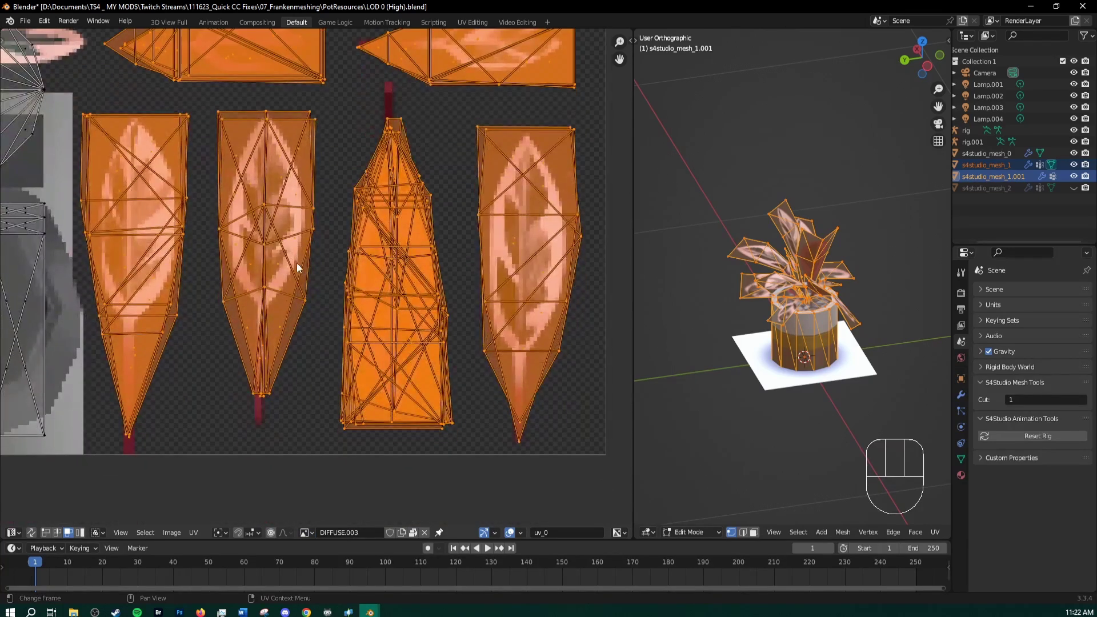
scroll(300, 266, "down", 1)
scroll(278, 86, "up", 2, "shift")
scroll(283, 145, "up", 1)
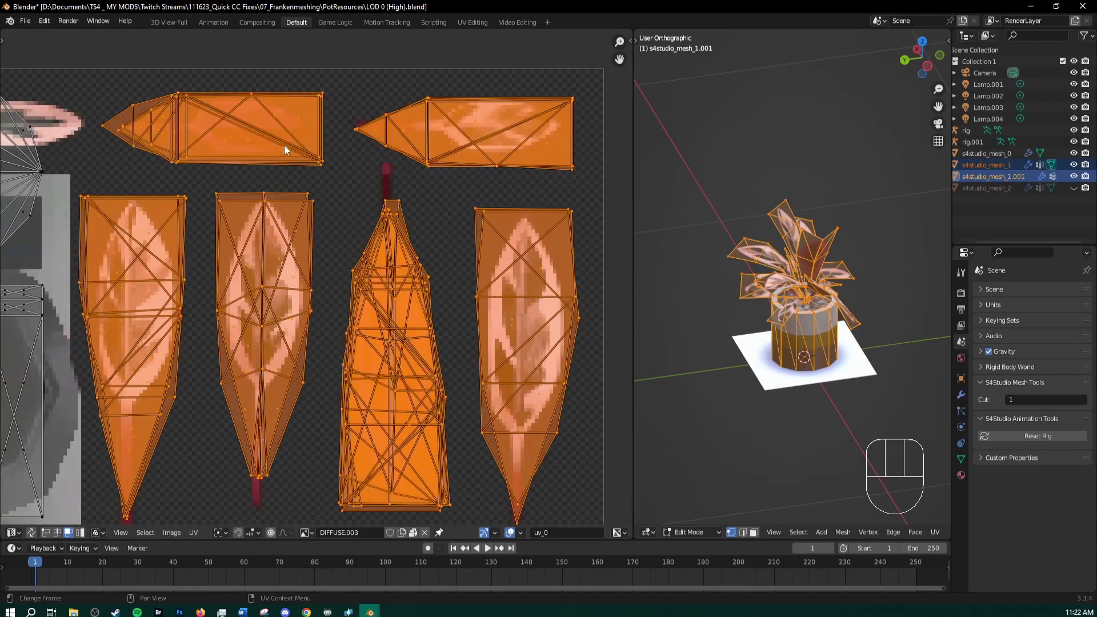
scroll(350, 233, "up", 2, "shift")
scroll(377, 262, "up", 2)
middle_click_drag(380, 259, 303, 195, "shift")
scroll(318, 195, "down", 1)
scroll(327, 203, "up", 1)
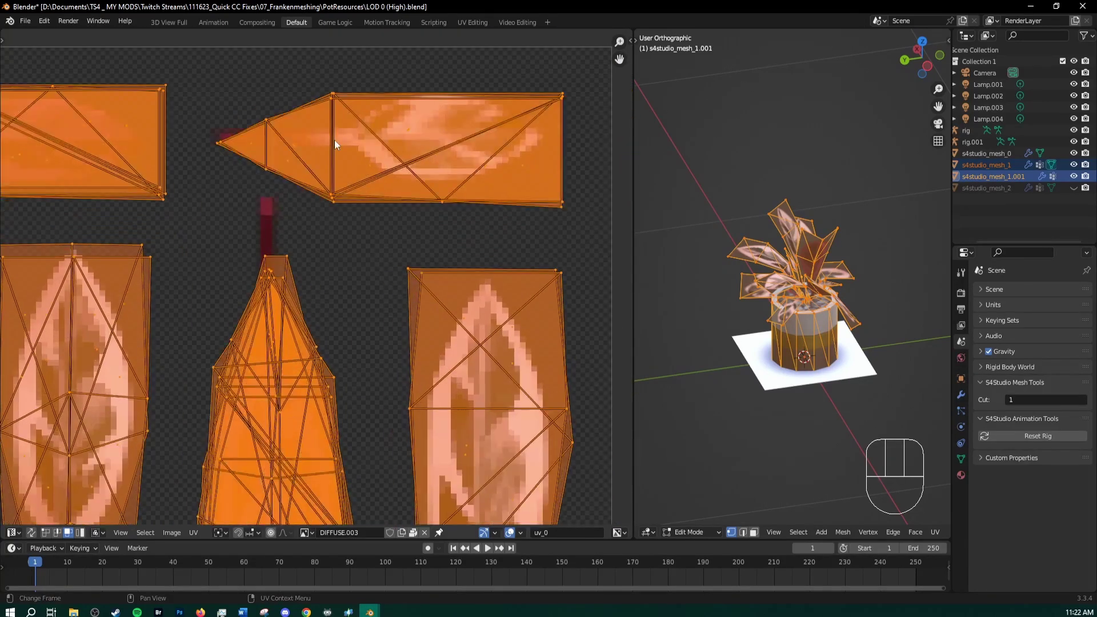
Step: Nudge the leaf islands up about 0.8 along the Y axis and check the leaves on the model
key("g")
key("y")
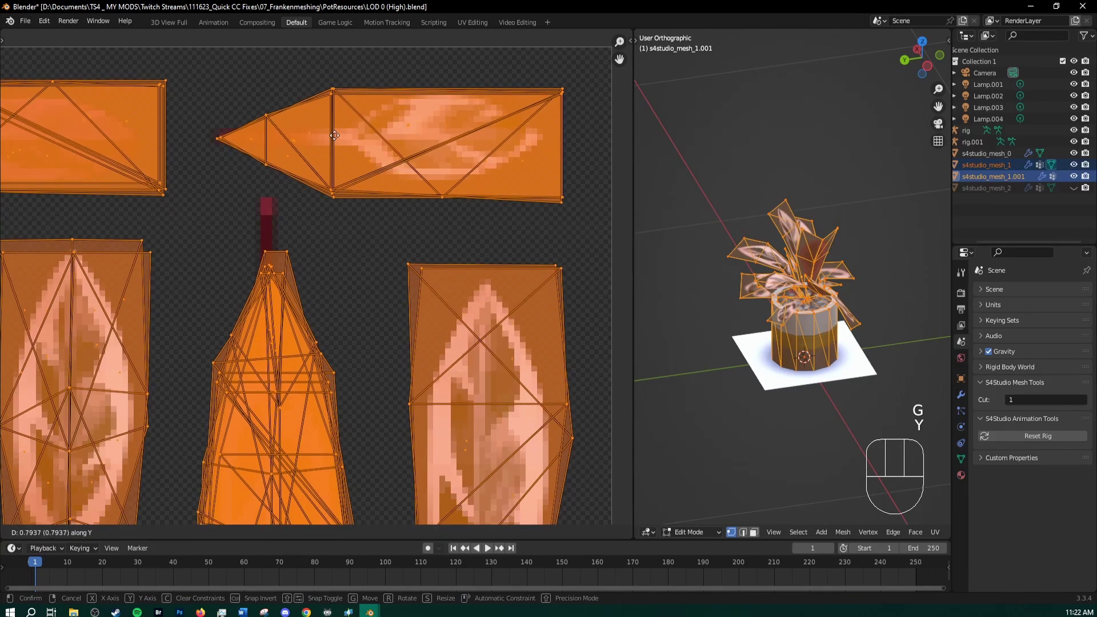
left_click(334, 135)
scroll(823, 286, "up", 3)
middle_click_drag(823, 286, 686, 315)
scroll(686, 314, "up", 3)
scroll(423, 329, "down", 5)
middle_click_drag(417, 330, 422, 321, "shift")
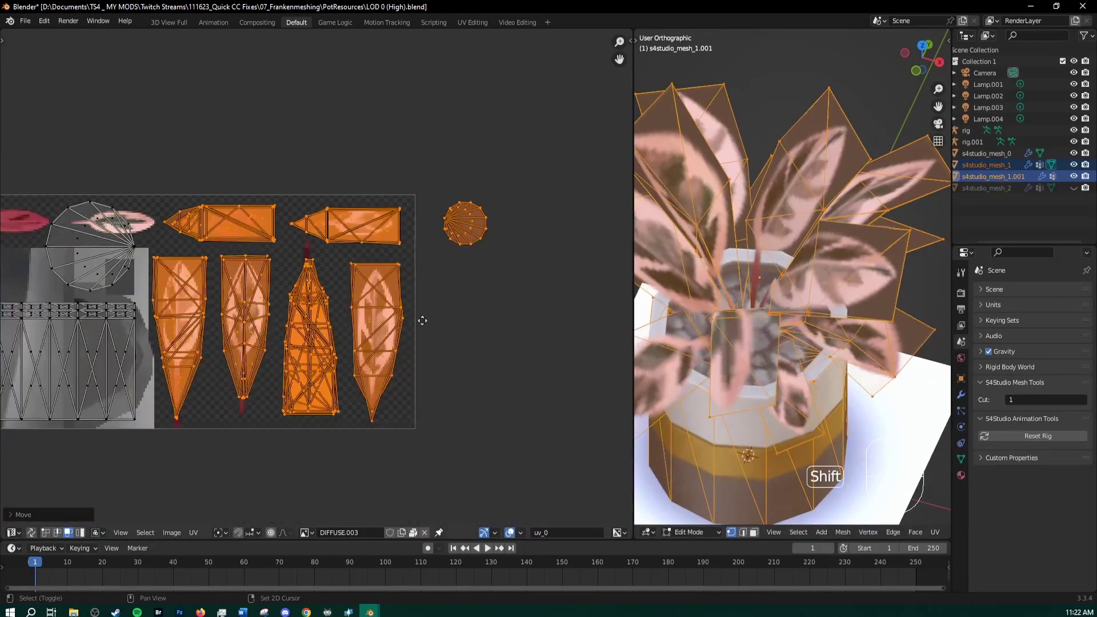
scroll(402, 273, "up", 4)
scroll(366, 283, "down", 5)
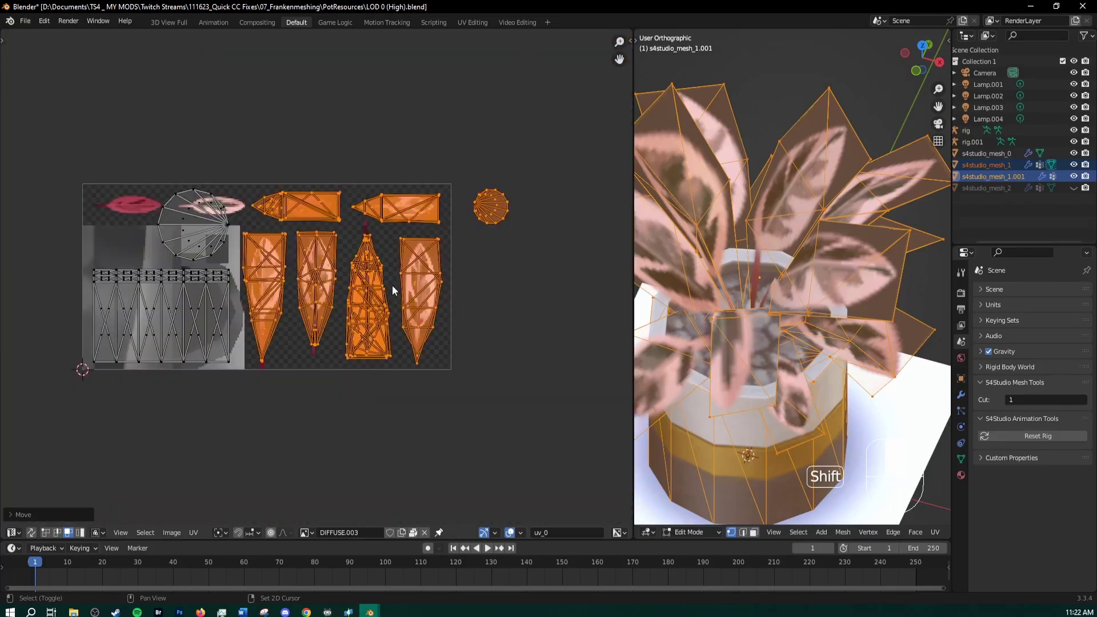
Step: Display DIFFUSE.001 again, then shrink the pot's circular bottom island and place it in a free corner of the dark square
left_click(307, 533)
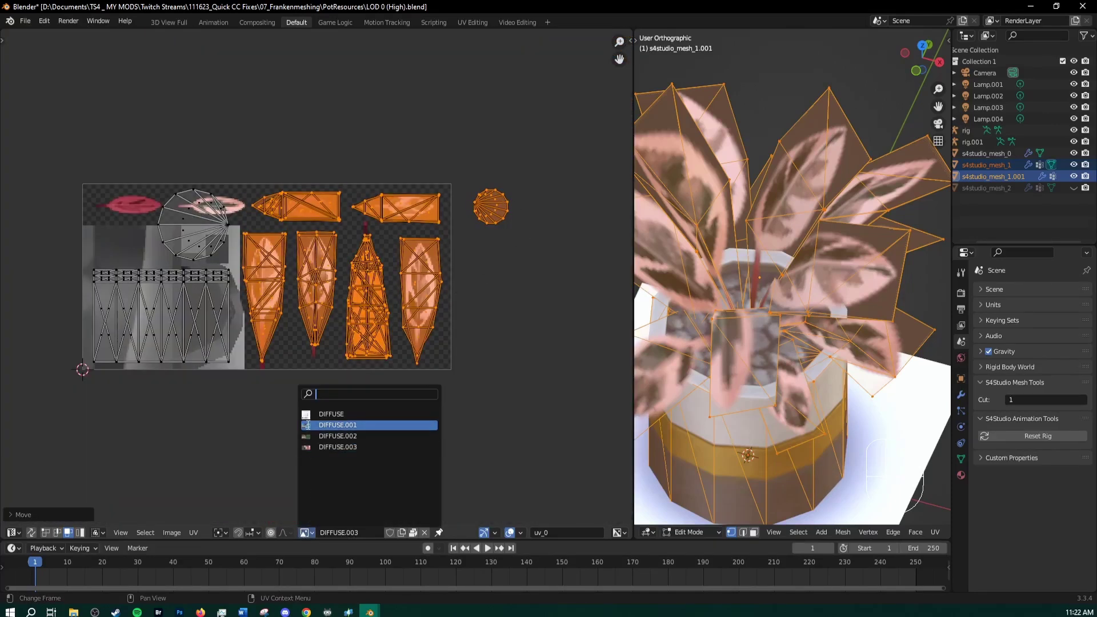
left_click(335, 424)
left_click(489, 209)
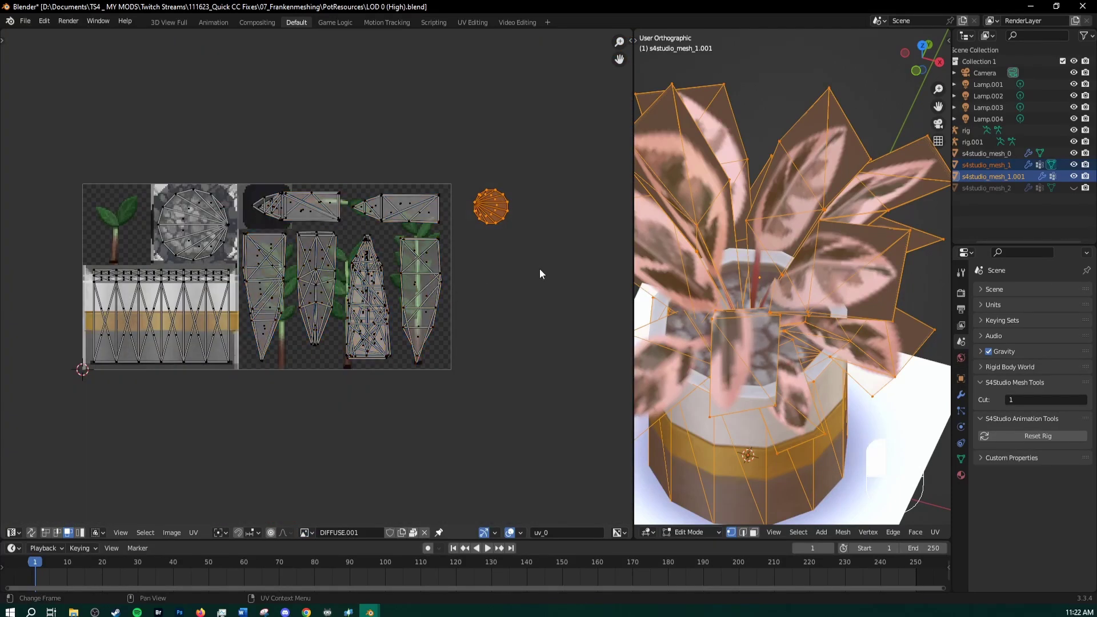
middle_click_drag(809, 379, 811, 309)
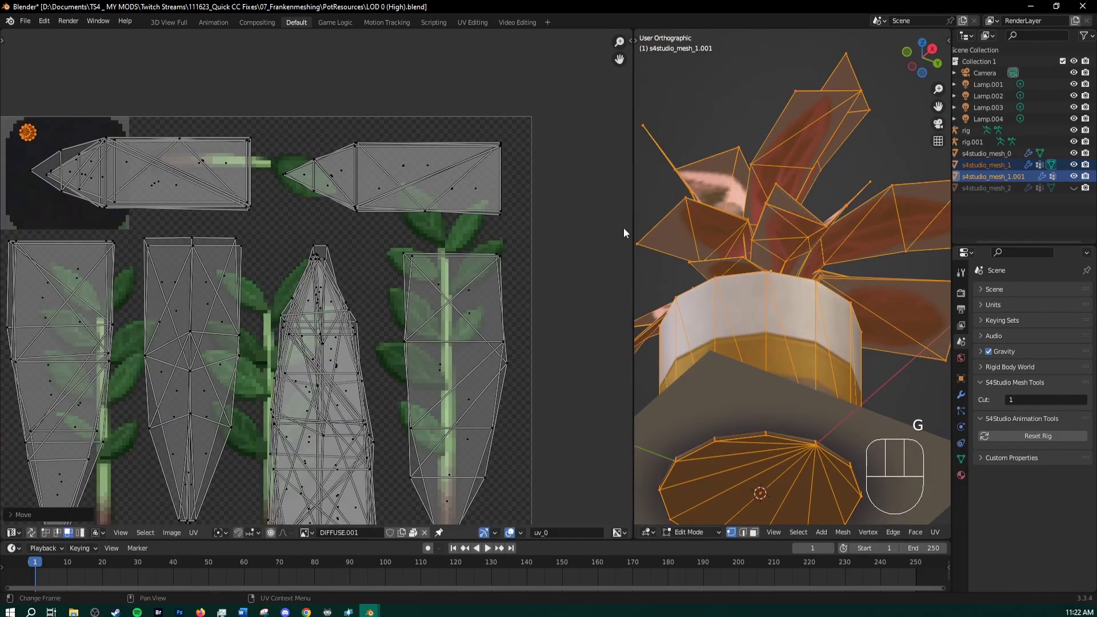
scroll(427, 211, "up", 2)
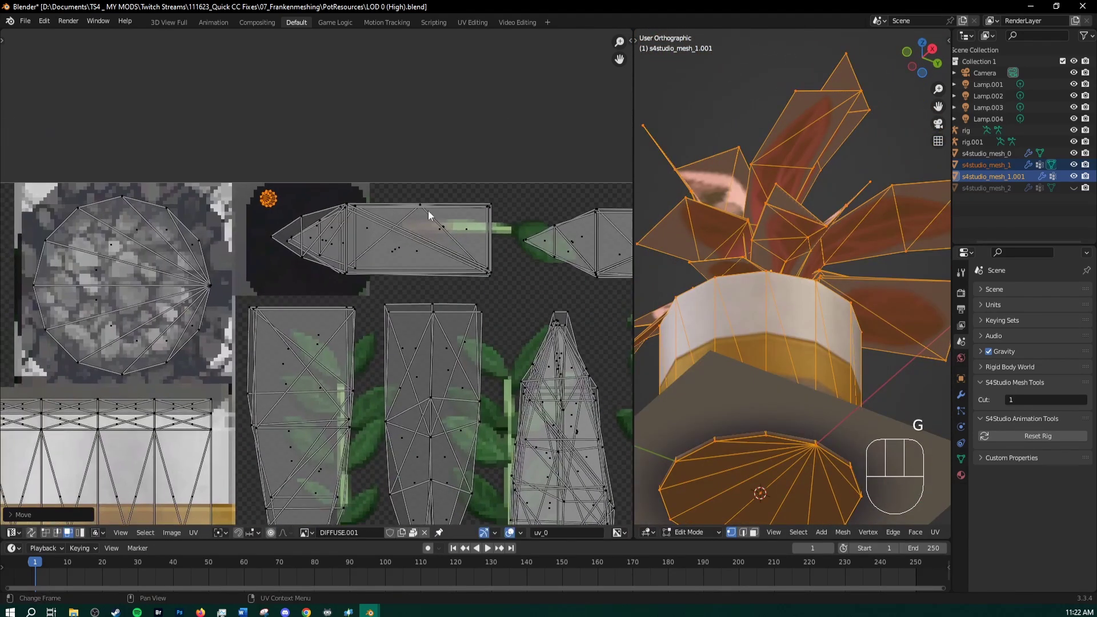
key("s")
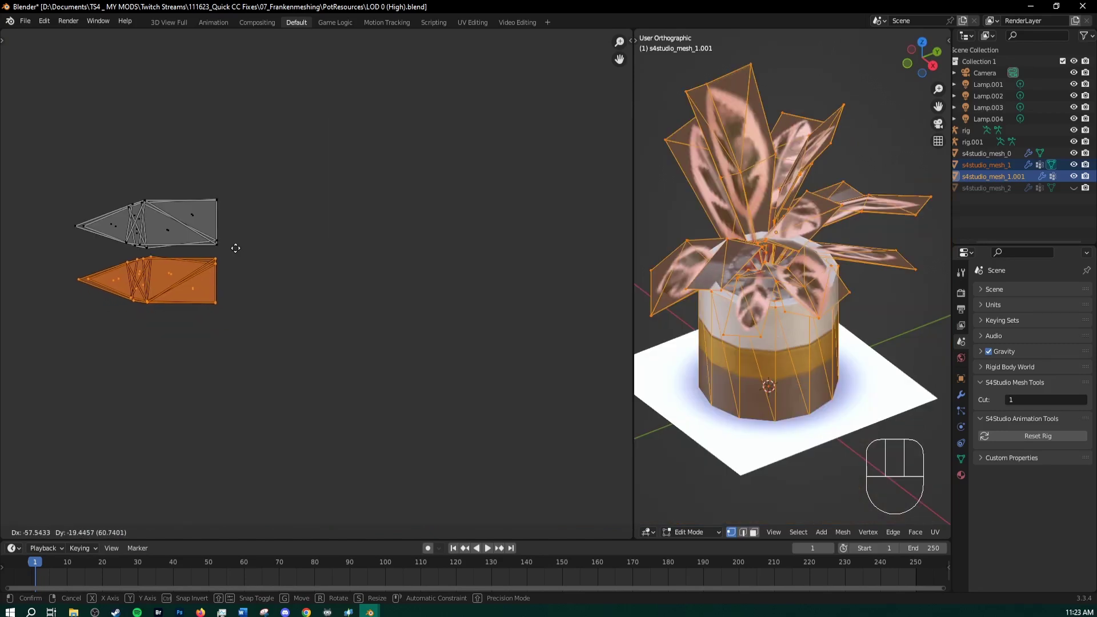
Step: Place the two small leaf islands one above the other and move both to the texture's upper-left sprout area
left_click(235, 247)
left_click_drag(32, 152, 307, 383)
scroll(313, 365, "down", 8)
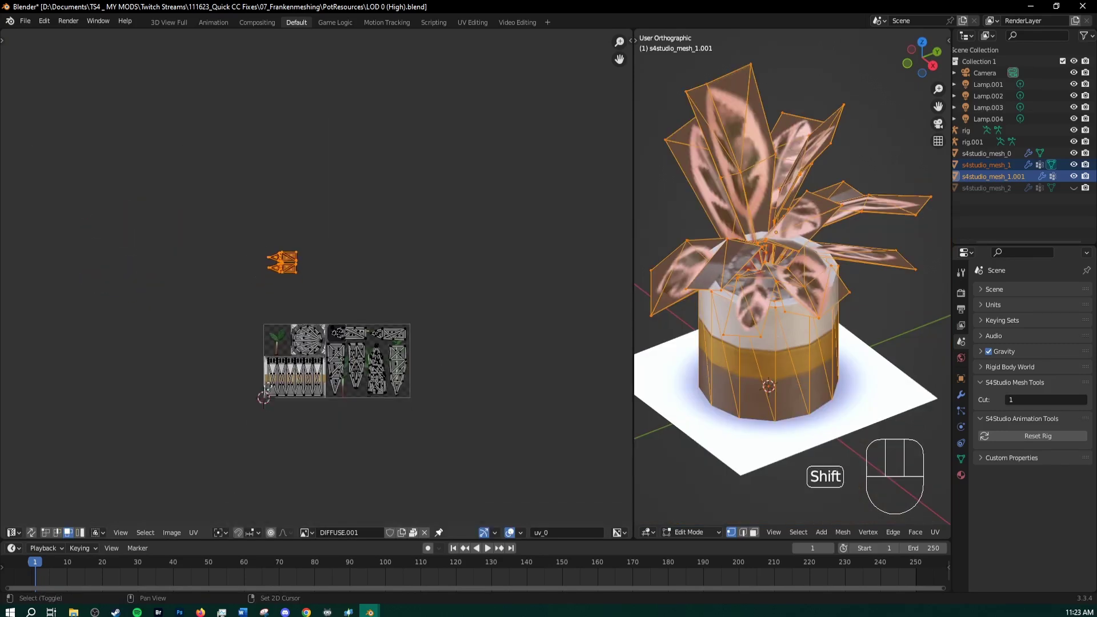
scroll(314, 366, "up", 6)
key("g")
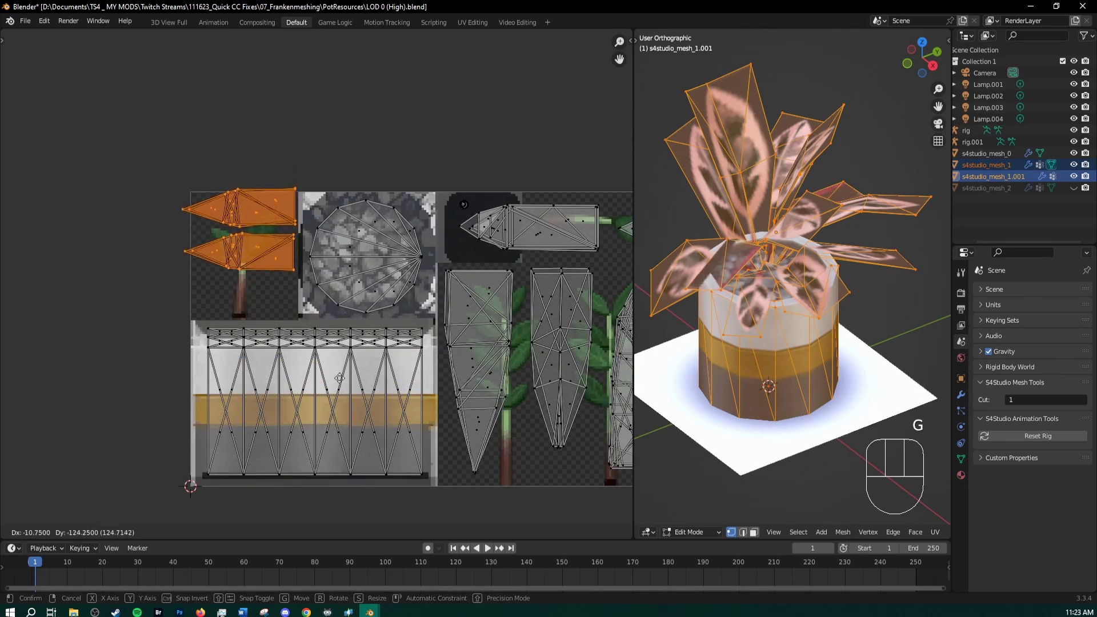
left_click(298, 262)
Step: Rotate the two small leaf islands 90° to stand upright beside the gravel, then review the whole UV layout
scroll(188, 260, "up", 3)
key("r")
key("KP_9")
key("KP_0")
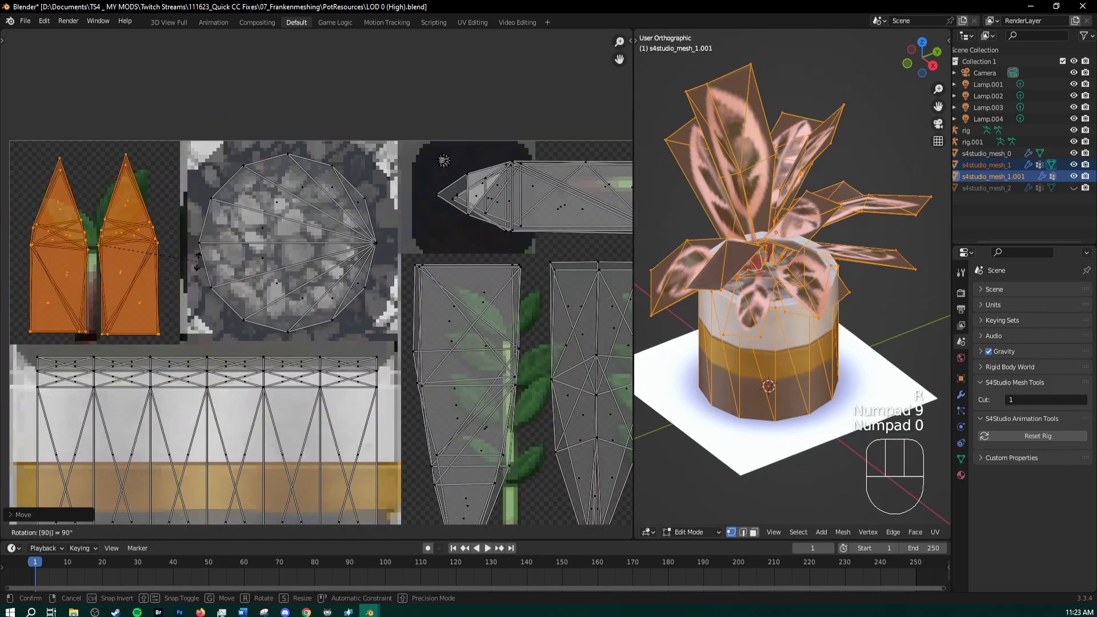
key("KP_Enter")
middle_click_drag(160, 131, 393, 176, "shift")
scroll(378, 181, "up", 2)
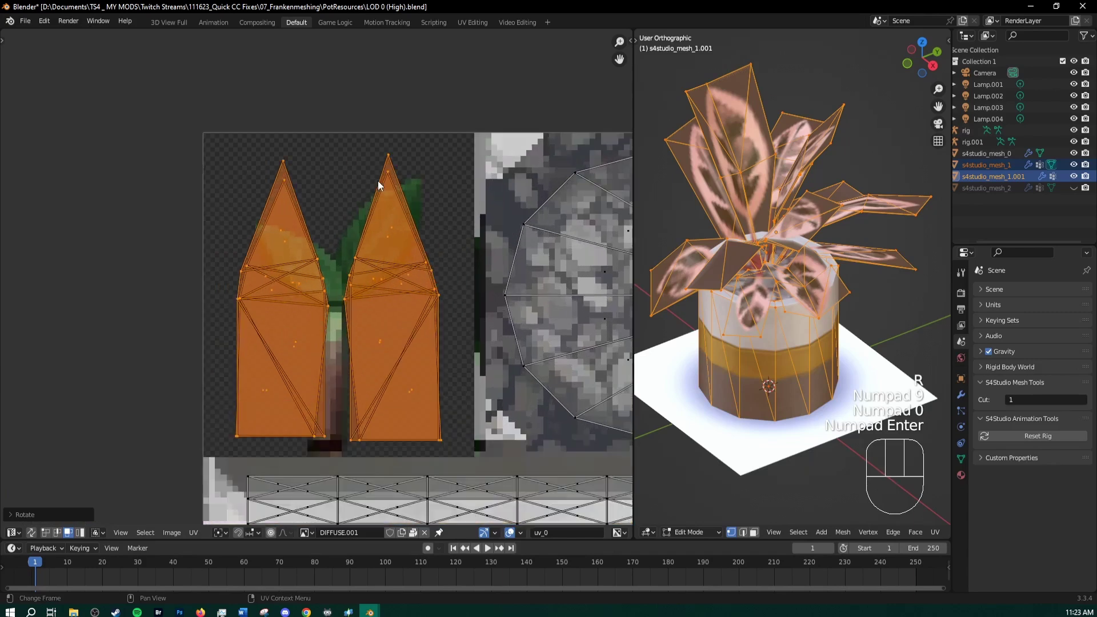
scroll(343, 223, "down", 5)
left_click(301, 255)
middle_click_drag(266, 283, 152, 311, "shift")
scroll(164, 312, "up", 2)
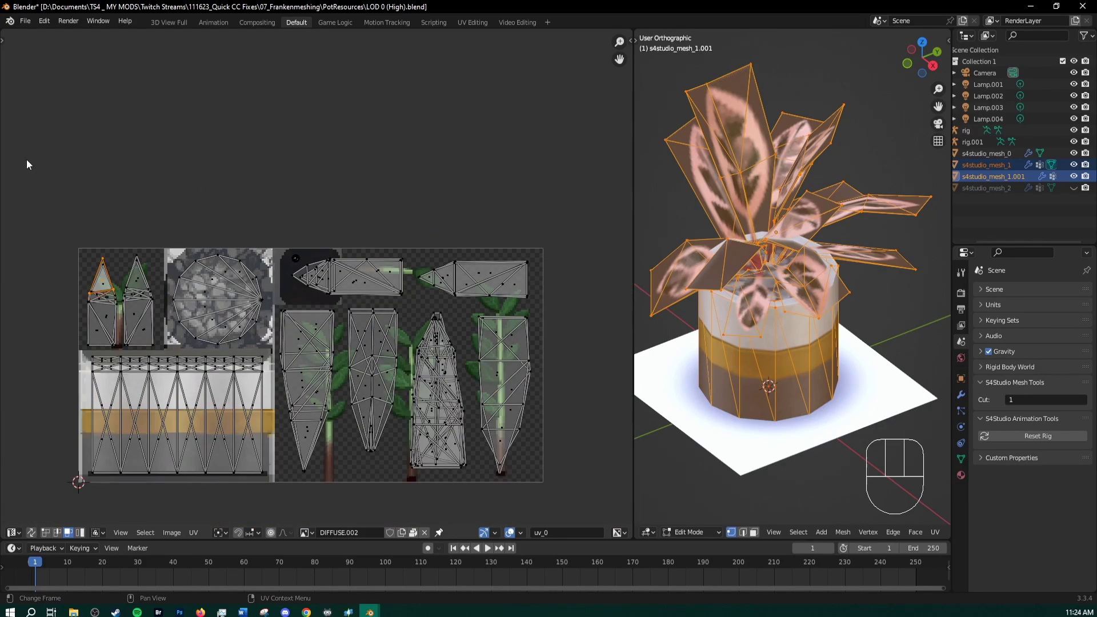
Step: Enlarge the 3D viewport beside the UV layout and set its solid shading color to Object
left_click(132, 172)
middle_click_drag(680, 269, 686, 297)
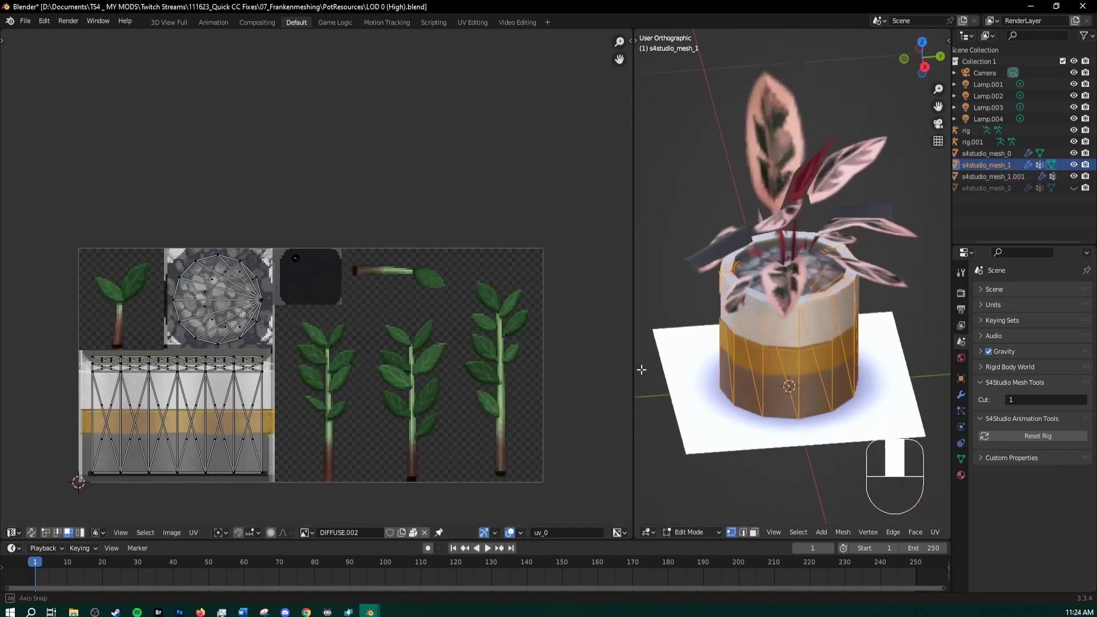
middle_click_drag(641, 370, 817, 332)
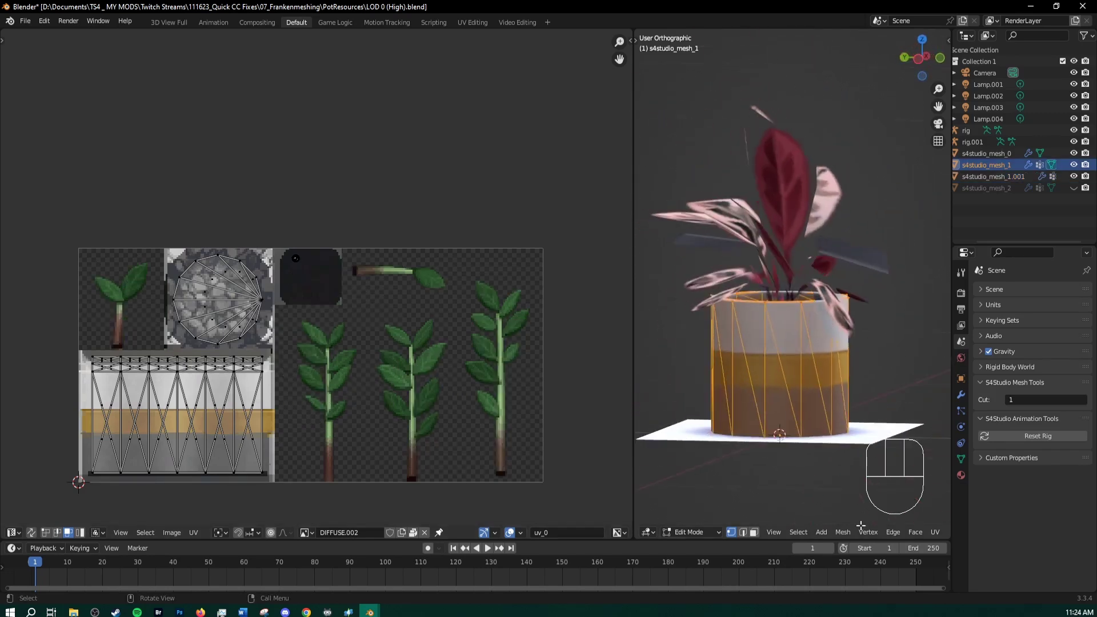
left_click_drag(633, 446, 216, 440)
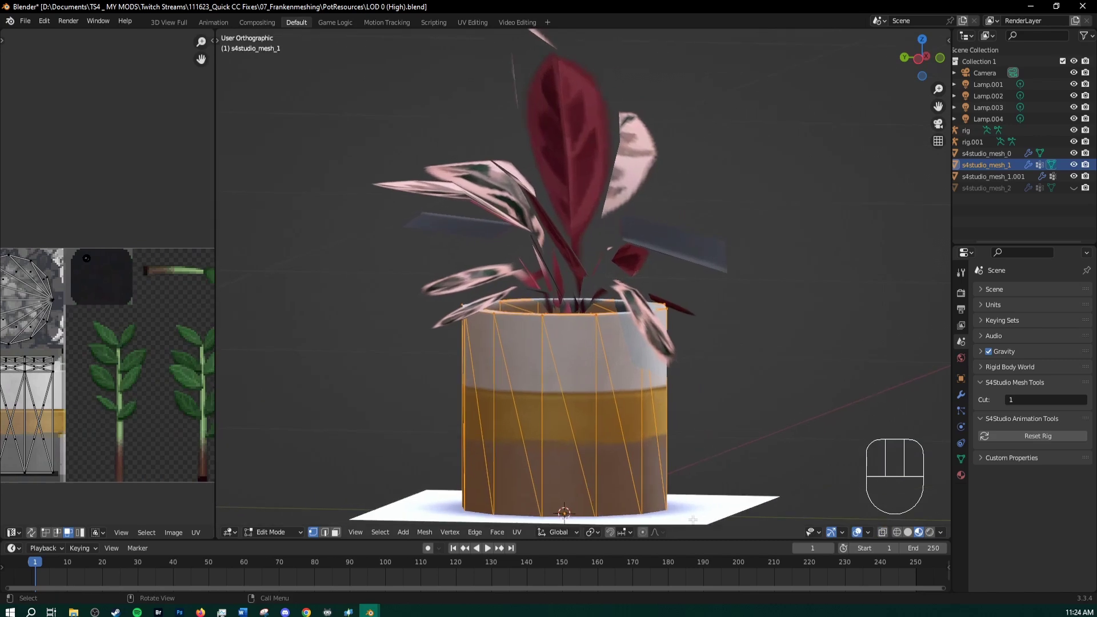
left_click(941, 532)
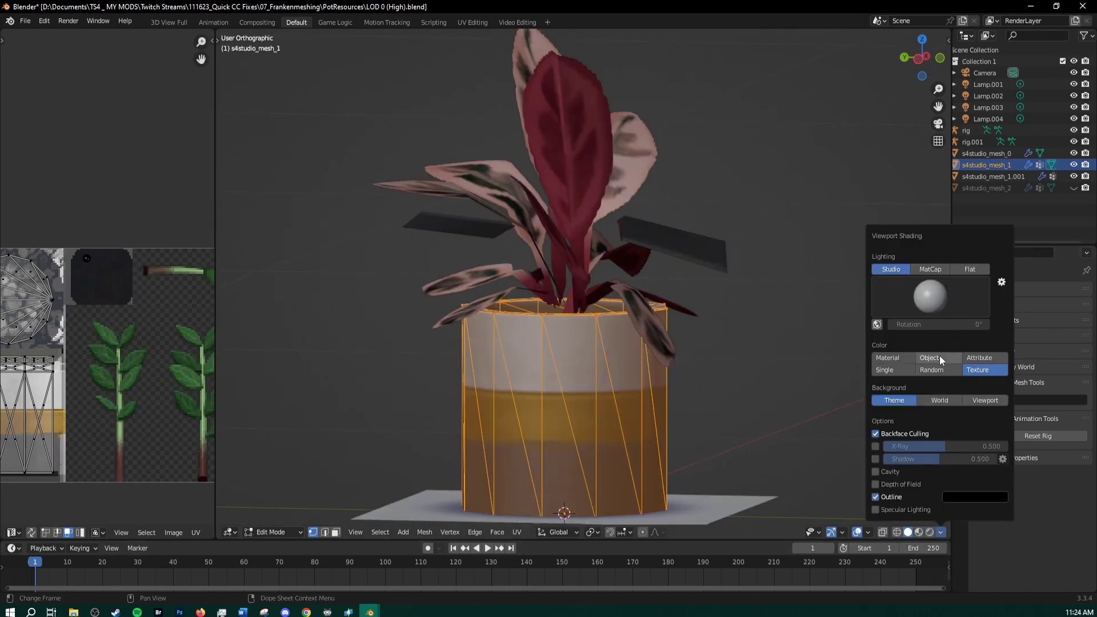
left_click(940, 358)
Step: Select the pot's linked wall geometry and merge its vertices by distance
key("Tab")
middle_click_drag(845, 403, 598, 356)
key("Tab")
key("l")
key("l")
key("m")
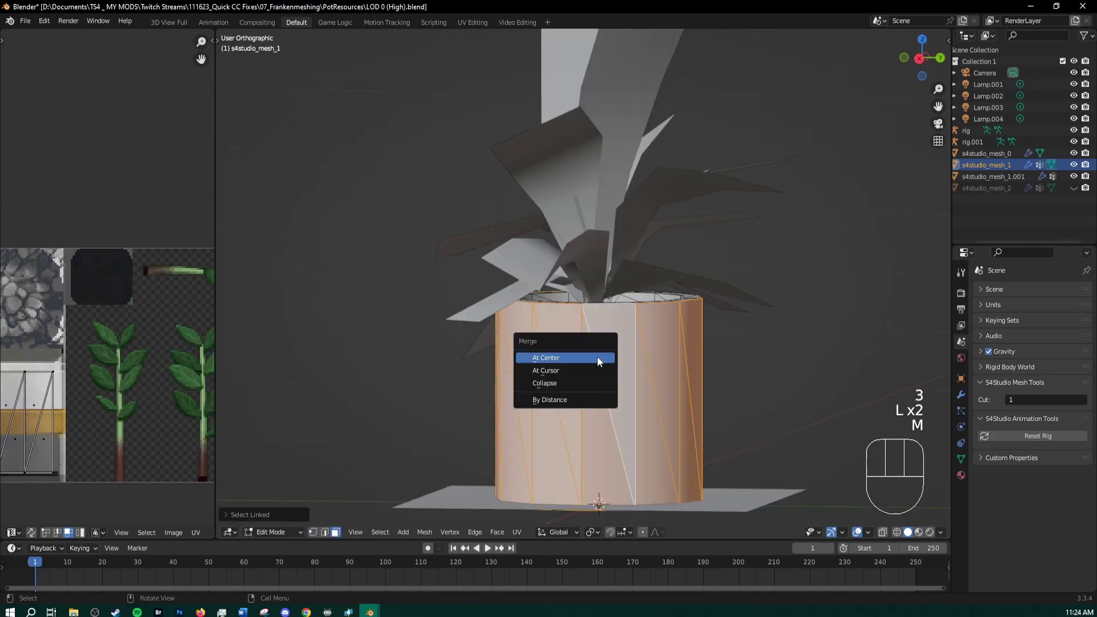
left_click(590, 400)
middle_click_drag(731, 395, 592, 382)
key("Tab")
key("Tab")
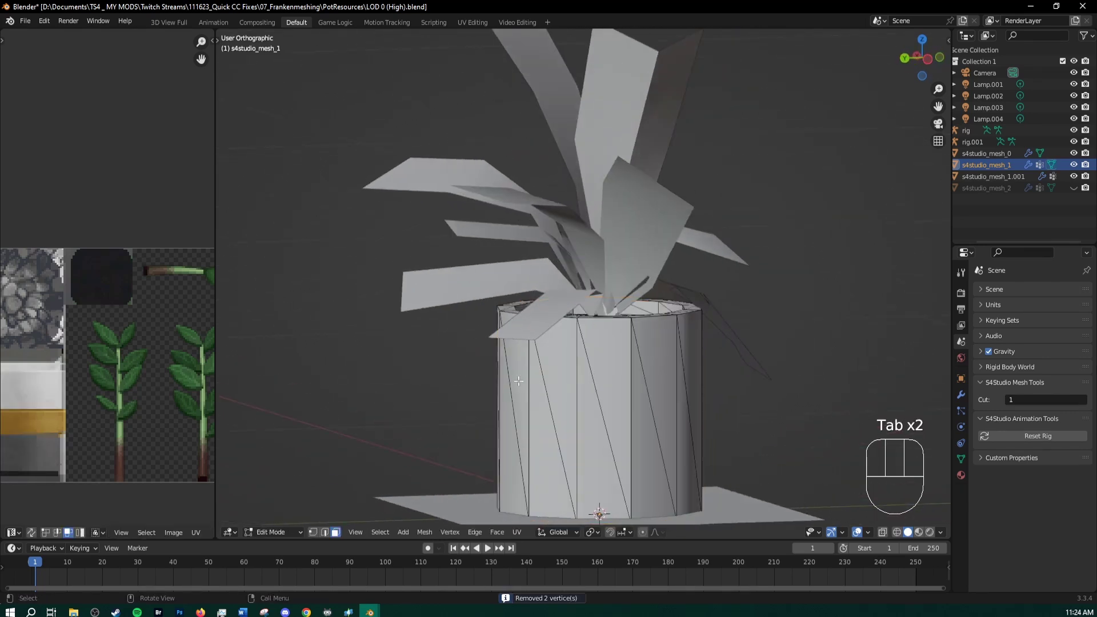
Step: Repeat the merge by distance on the pot's linked geometry and check the shading around the walls and rim
key("l")
key("l")
mouse_move(518, 382)
middle_mouse_down()
mouse_move(611, 392)
mouse_move(752, 380)
mouse_move(650, 364)
mouse_move(573, 376)
mouse_move(581, 400)
mouse_move(488, 349)
mouse_move(495, 253)
mouse_move(508, 387)
middle_mouse_up()
key("m")
left_click(616, 389)
key("Tab")
scroll(543, 286, "up", 3)
middle_click_drag(546, 281, 667, 279)
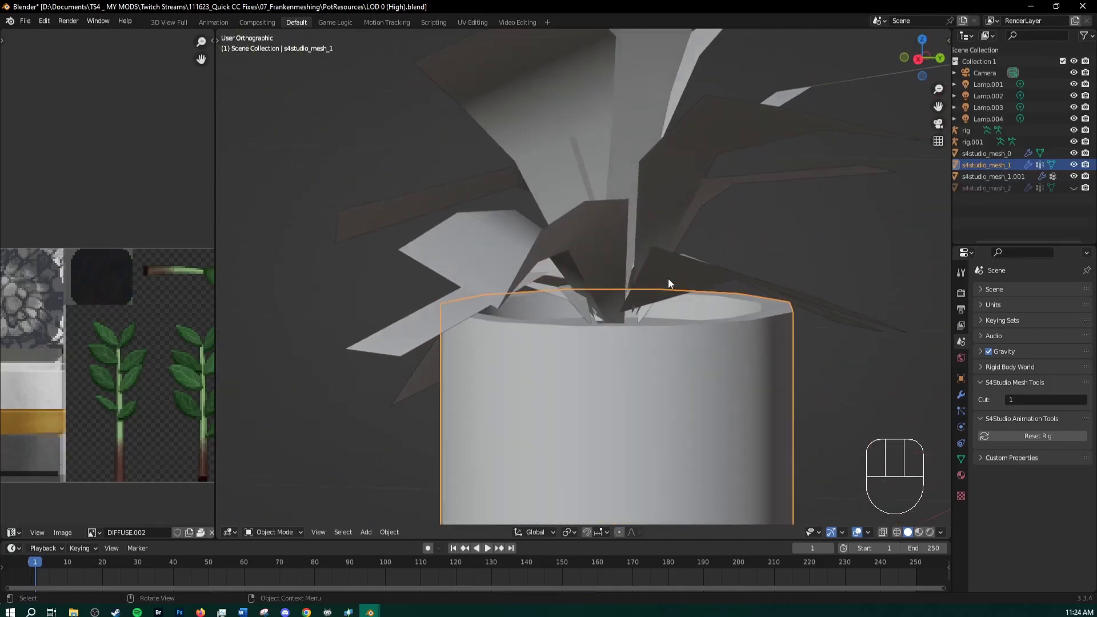
key("Tab")
key("Tab")
scroll(650, 238, "down", 3)
middle_click_drag(651, 231, 661, 249)
Step: Try to merge all vertices of the leaf mesh by distance
left_click(529, 252)
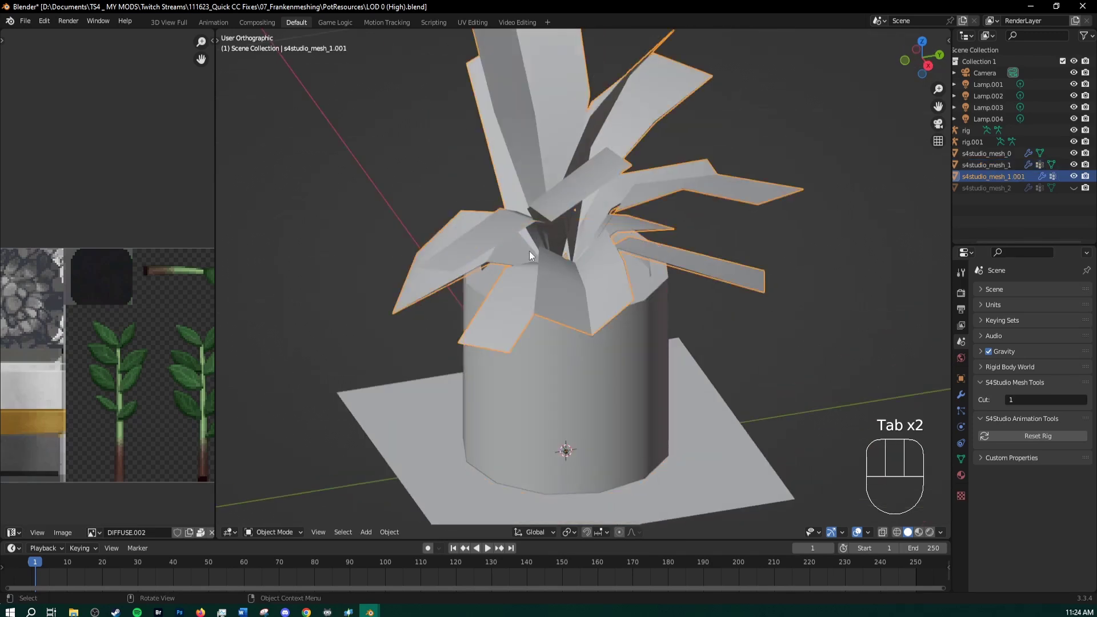
middle_click_drag(529, 252, 616, 248)
key("Tab")
key("a")
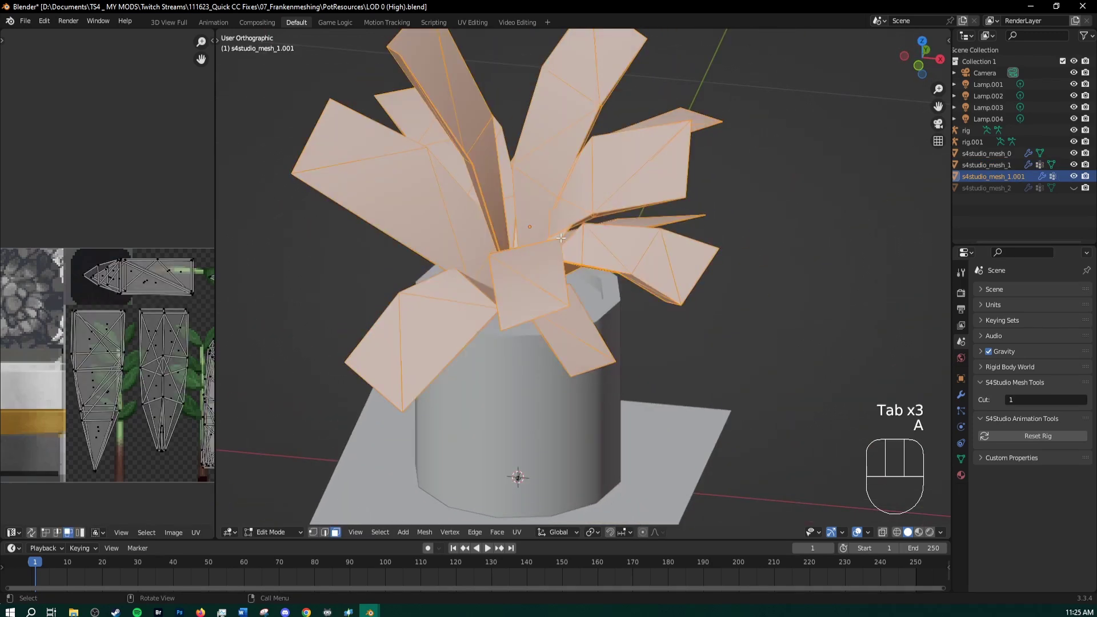
key("m")
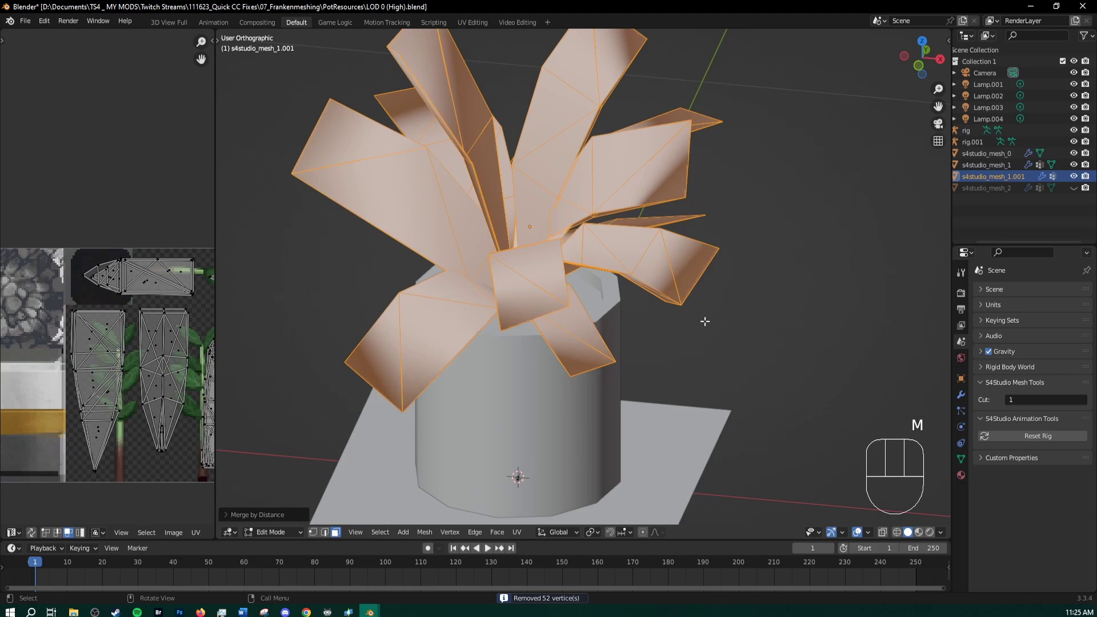
middle_click_drag(705, 322, 703, 323)
left_click(299, 358)
middle_click_drag(299, 358, 346, 340)
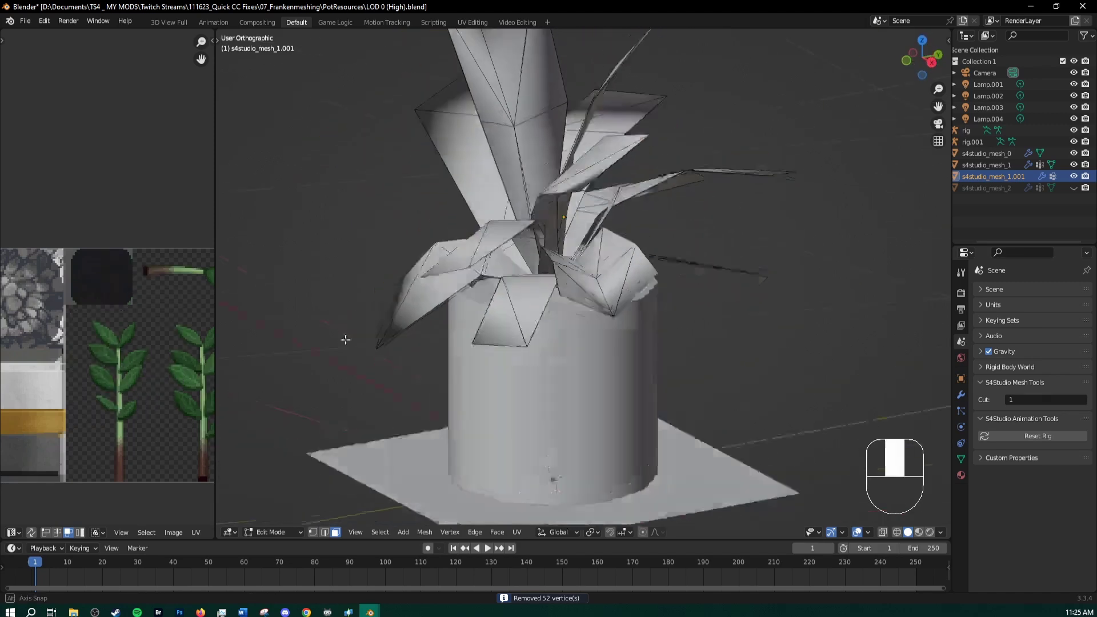
key("ctrl+z")
key("shift+c")
Step: Show the plant with Material Preview shading and select the pot mesh
left_click(940, 532)
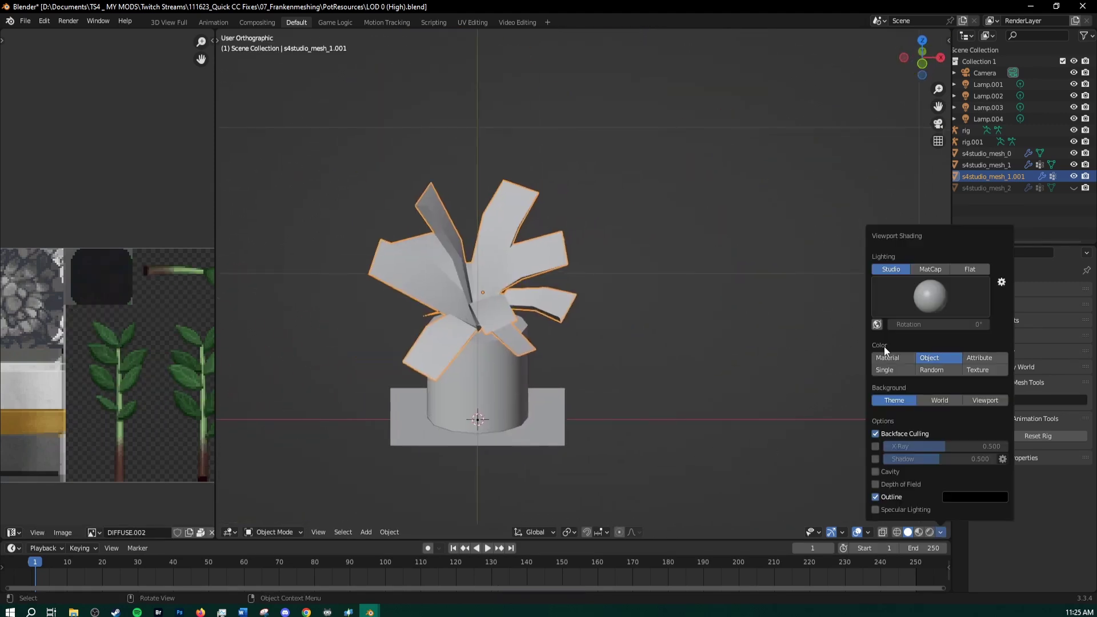
left_click(705, 230)
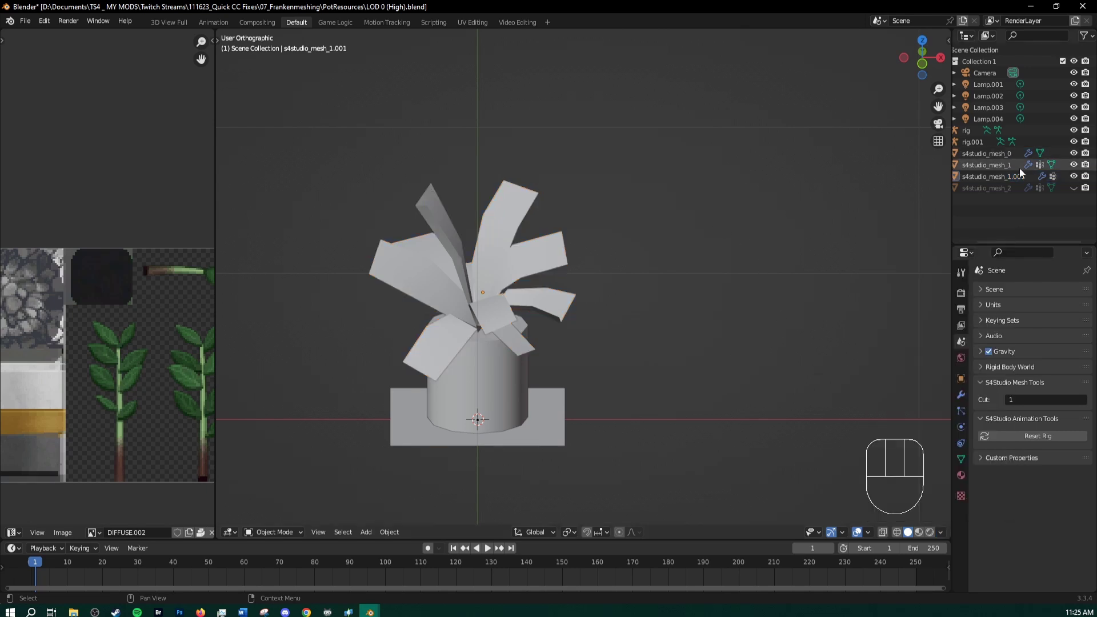
left_click(920, 532)
left_click(481, 354)
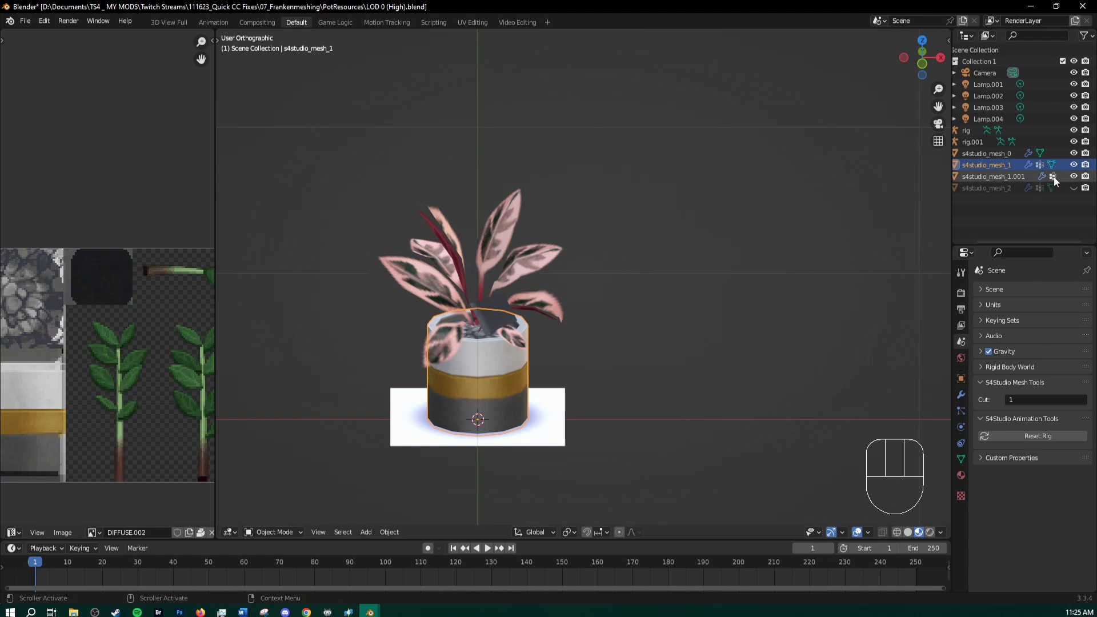
Step: Unhide the old green foliage s4studio_mesh_2, look at its cut number and material, and delete the mesh
left_click(1075, 188)
left_click(453, 200)
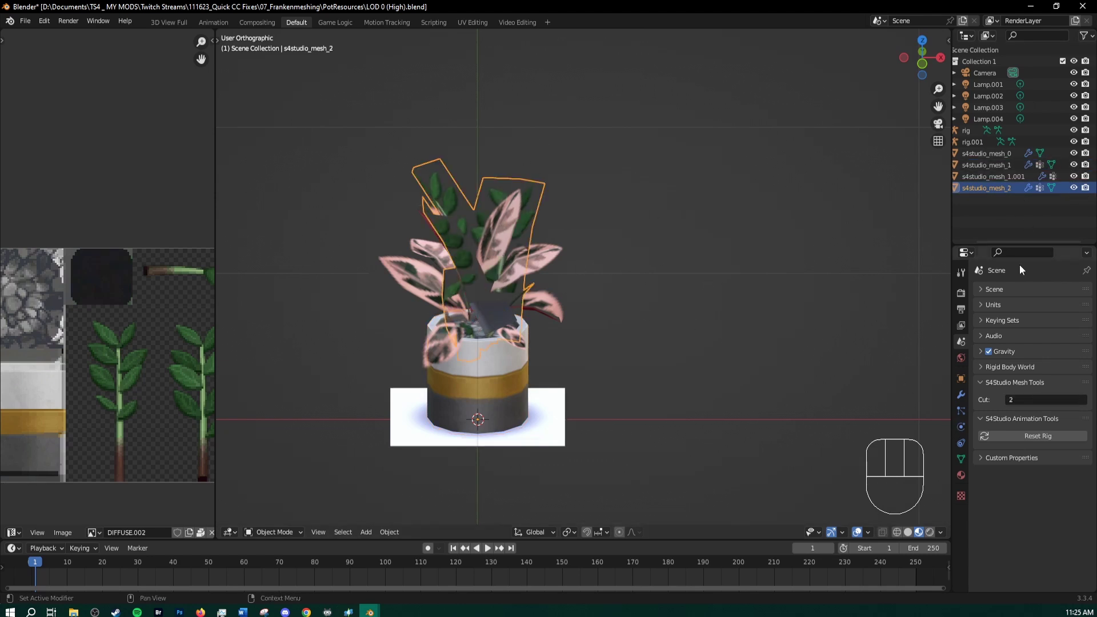
left_click(1027, 403)
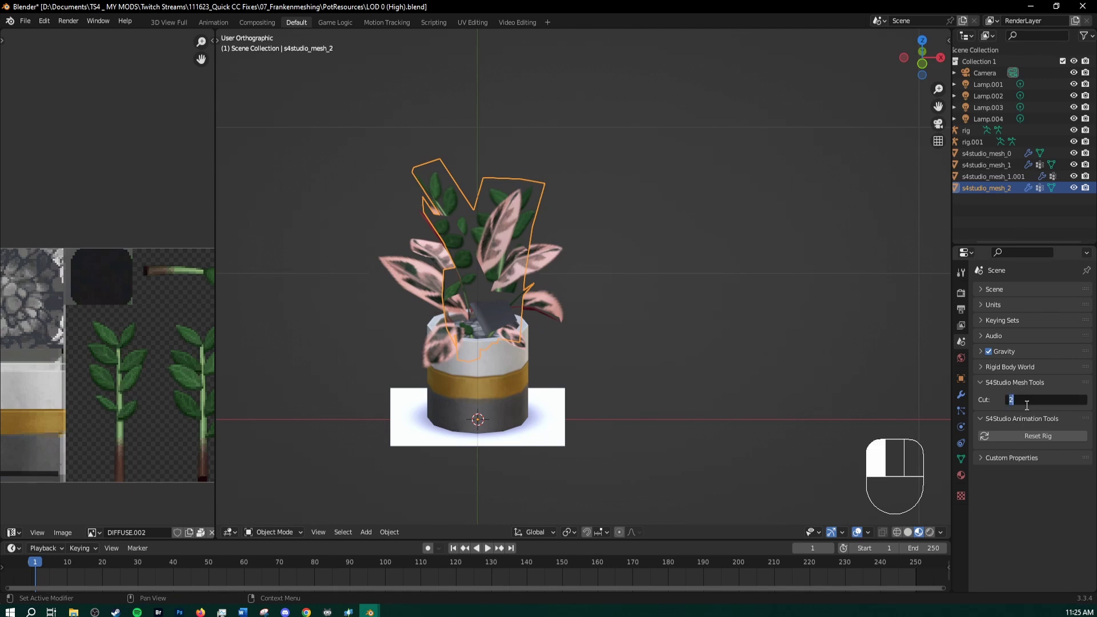
left_click(1042, 526)
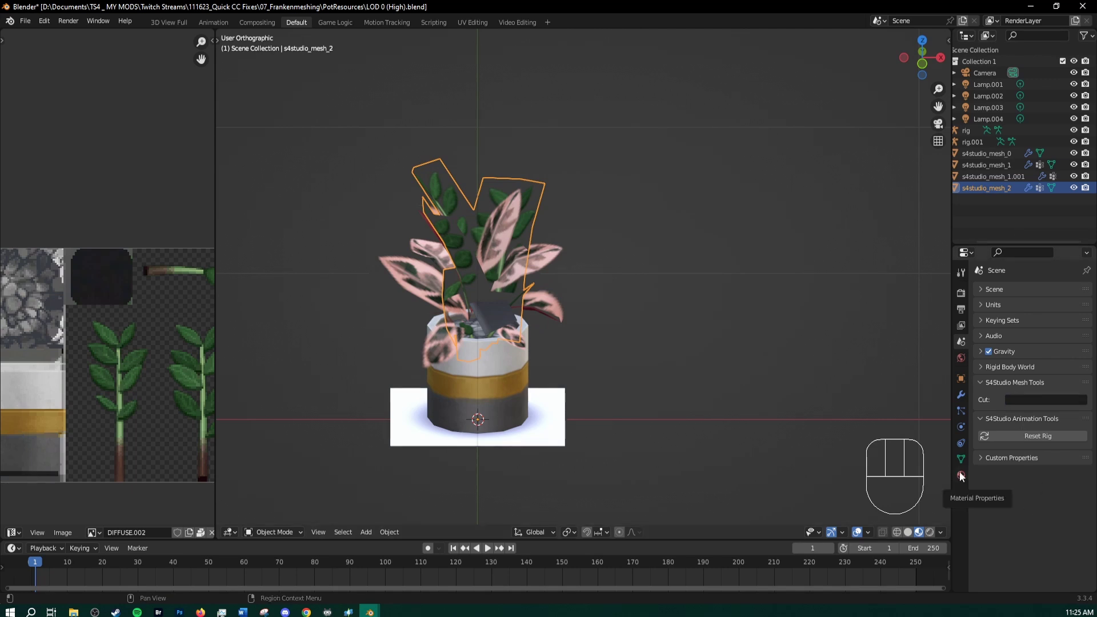
left_click(962, 474)
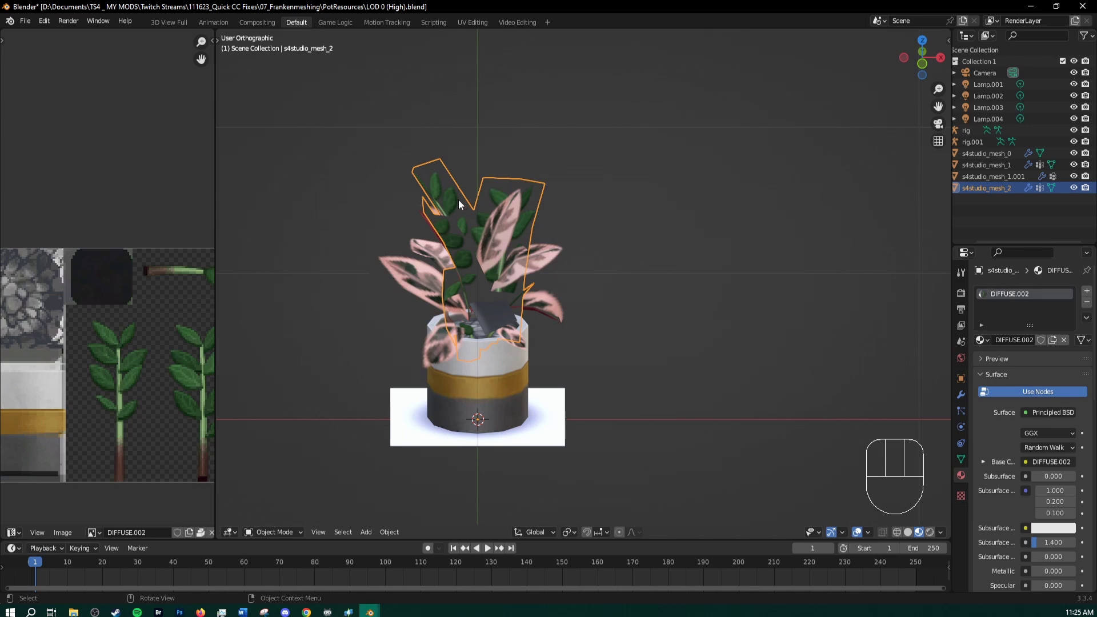
key("x")
left_click(459, 200)
Step: Edit the pink leaf mesh's cut number in the S4Studio mesh settings
left_click(512, 245)
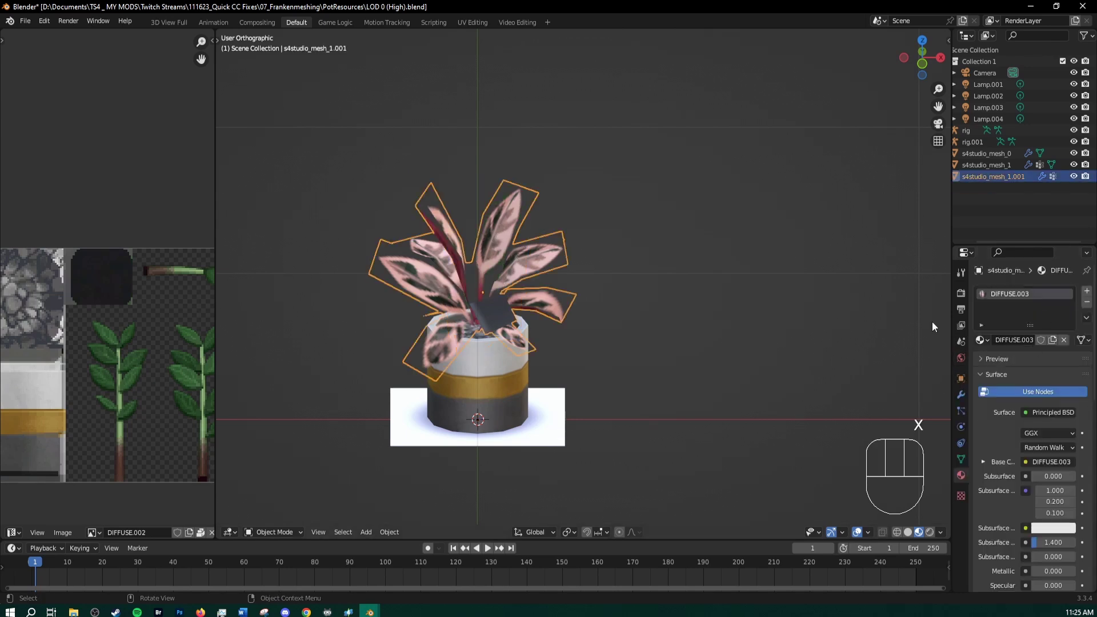
left_click(961, 342)
left_click(1032, 401)
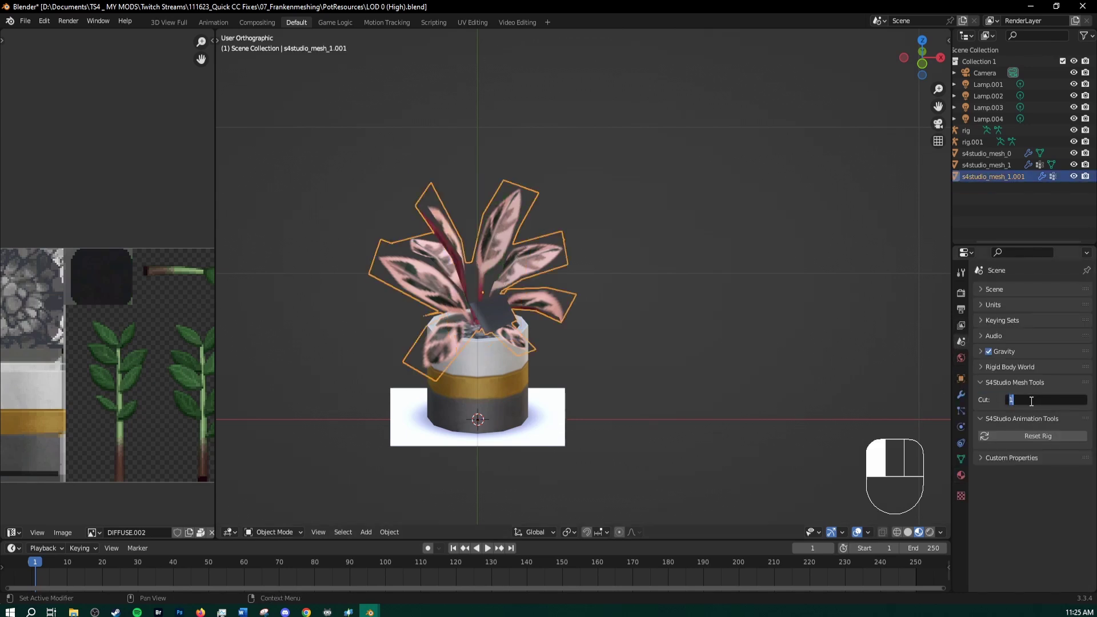
left_click(781, 351)
Step: Remove the extra uv_1 UV map from the leaf mesh, keeping only uv_0
middle_click_drag(564, 339, 786, 386)
left_click(961, 459)
scroll(1020, 492, "down", 4)
scroll(633, 249, "up", 3)
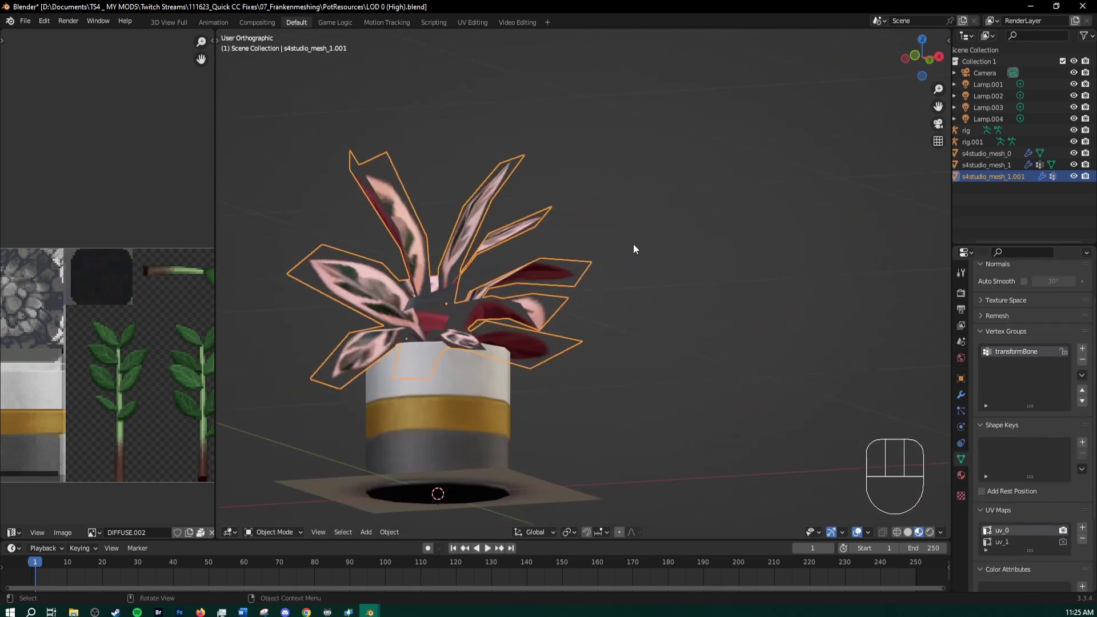
middle_click_drag(633, 244, 589, 318)
scroll(588, 317, "down", 2)
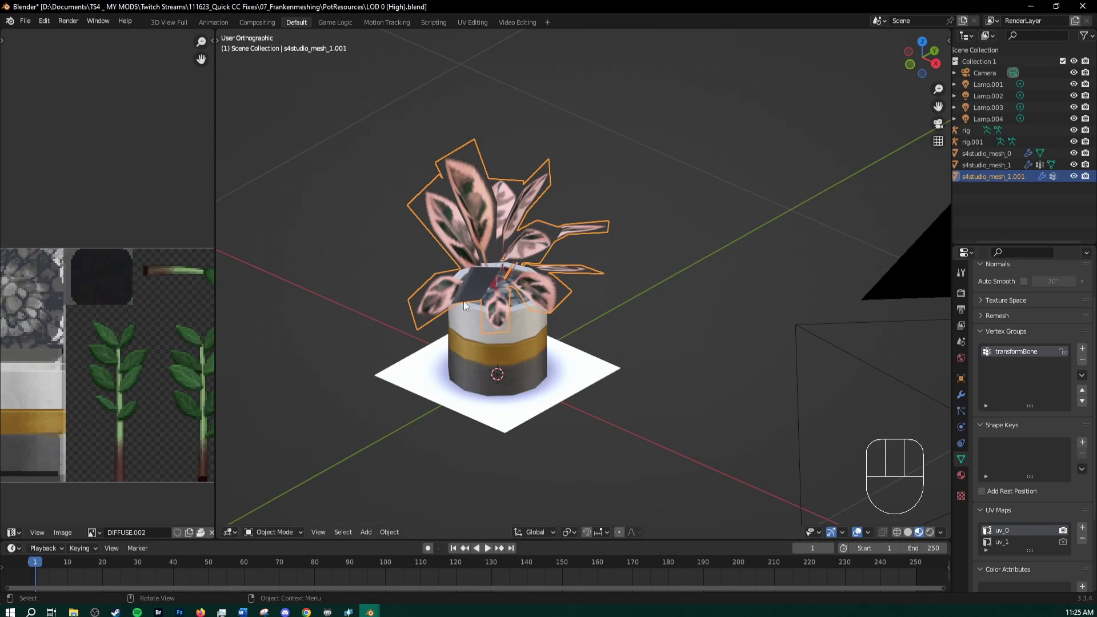
middle_click_drag(464, 300, 445, 300)
middle_click_drag(314, 228, 411, 260, "shift")
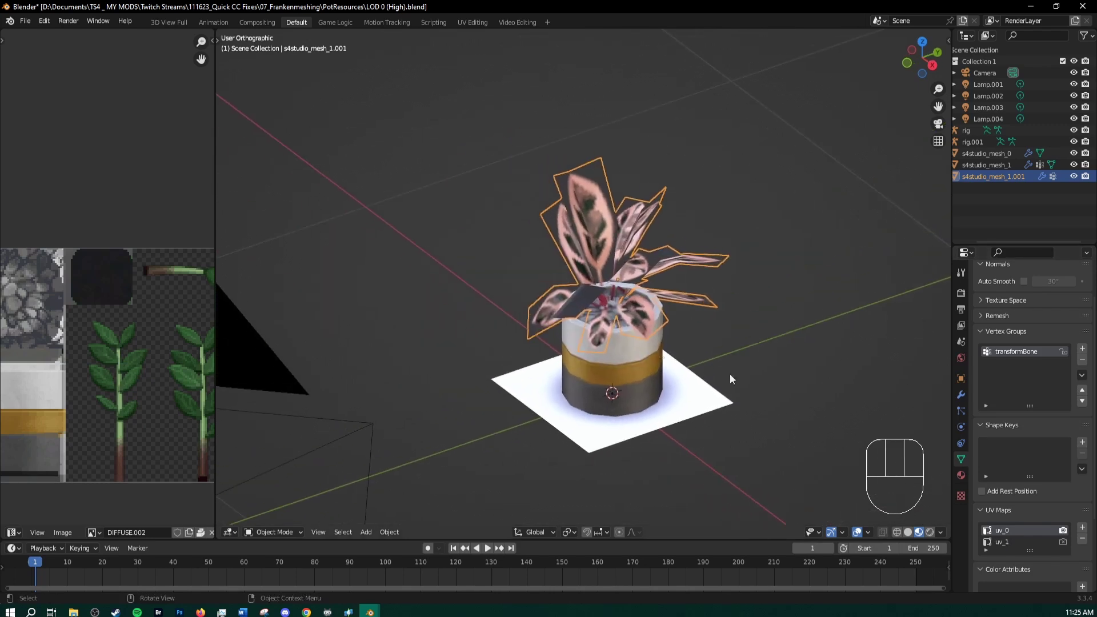
left_click(1007, 539)
middle_click_drag(823, 366, 594, 366)
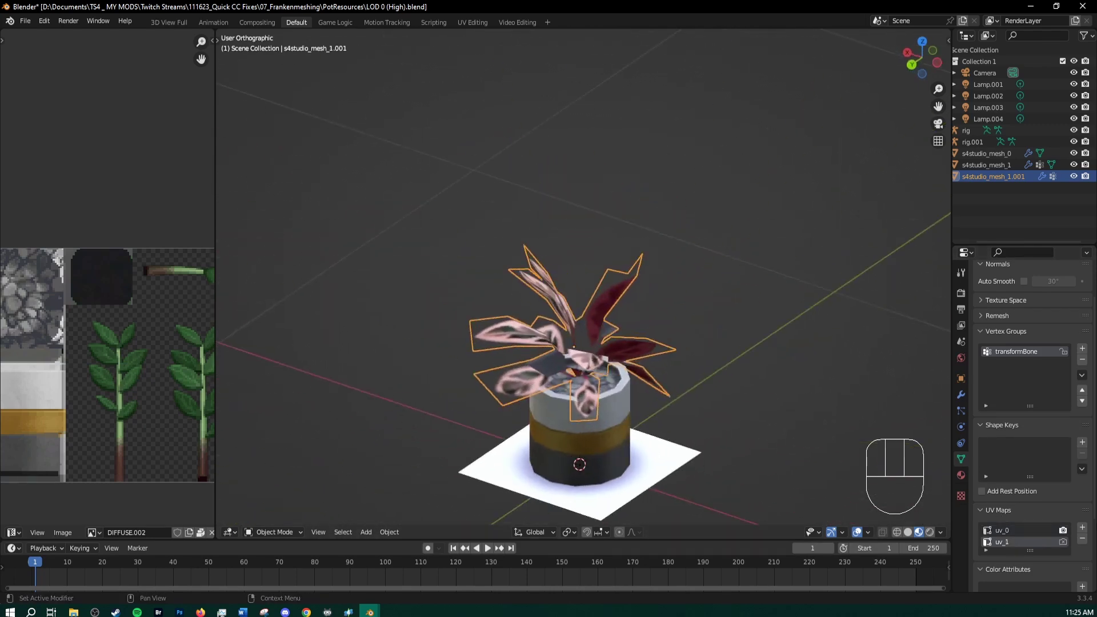
left_click(1083, 539)
Step: Check the pot's UV maps and examine the combined UV layout of the pot and leaf meshes
left_click(577, 428)
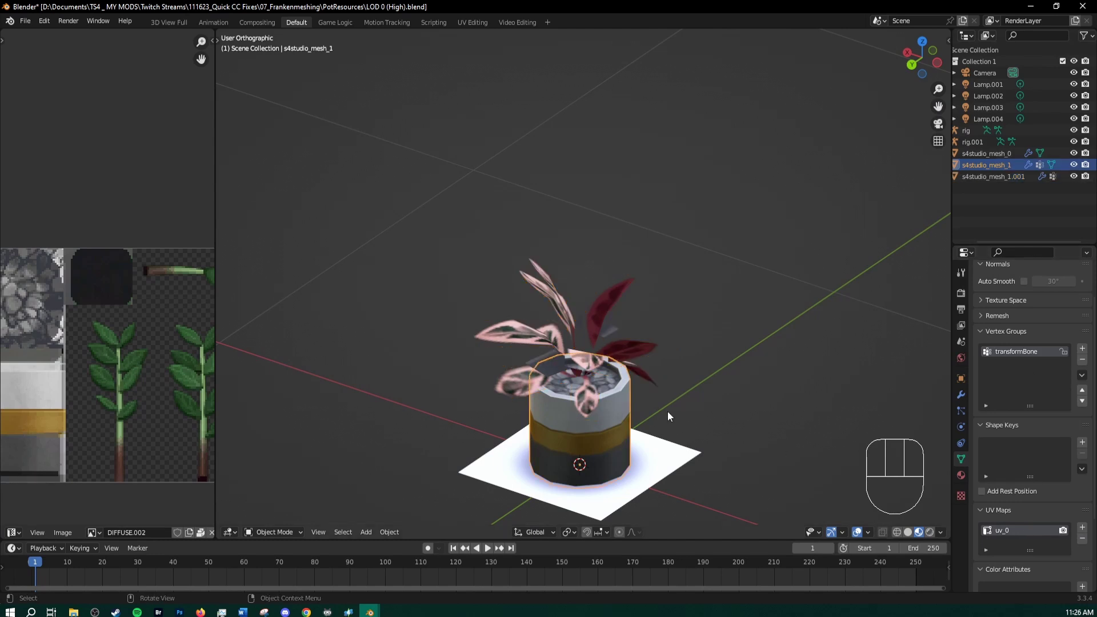
left_click(563, 319)
middle_click_drag(795, 359, 789, 403)
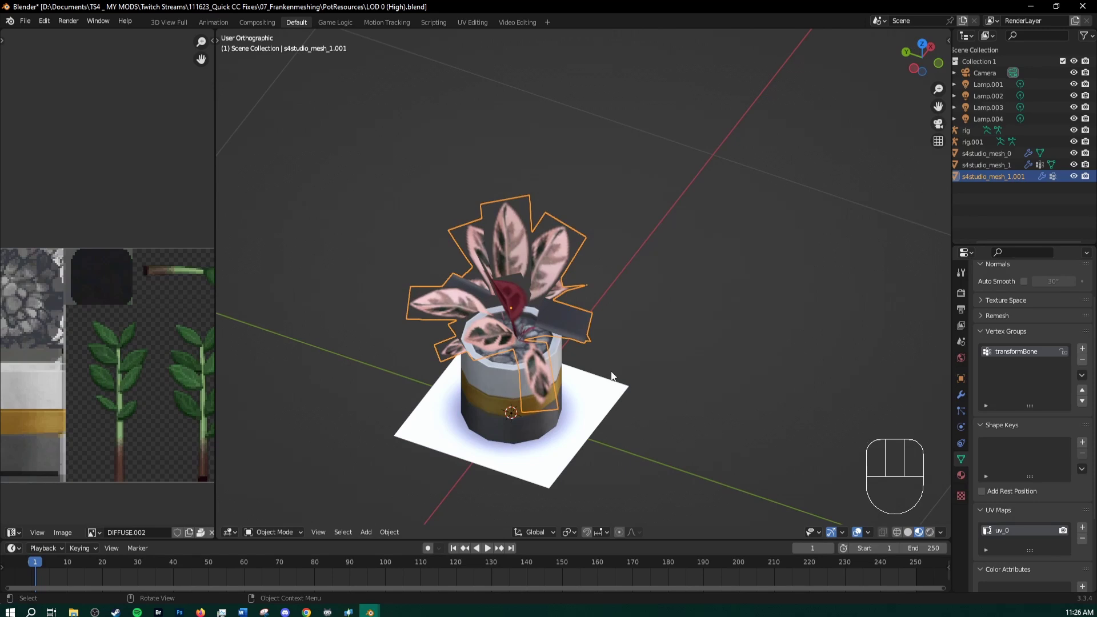
left_click(499, 389, "shift")
key("Tab")
key("a")
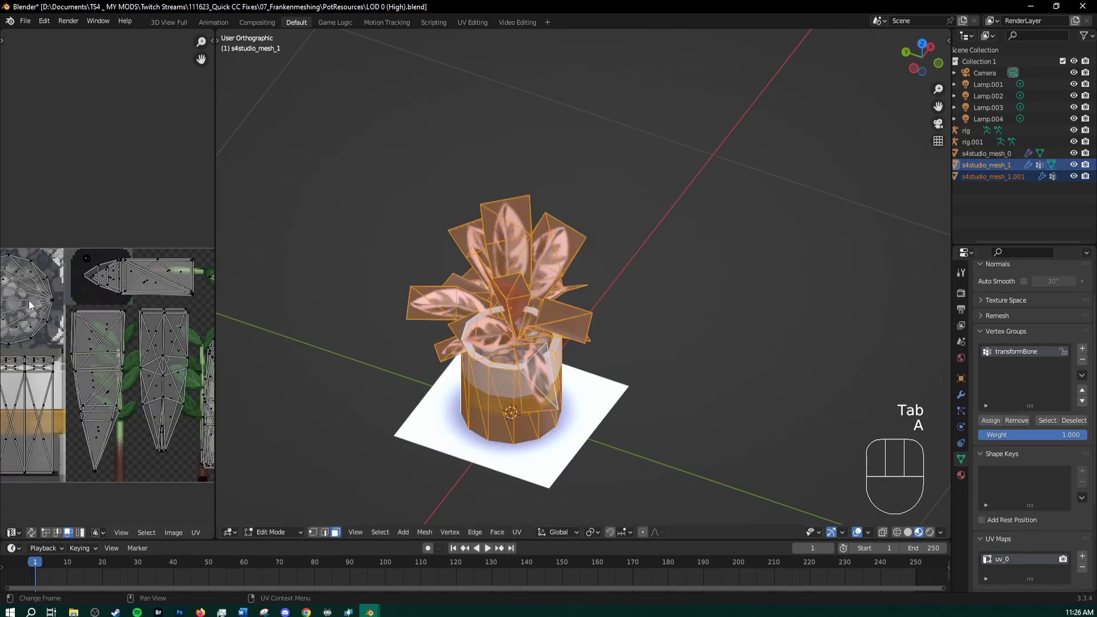
key("Tab")
key("alt+a")
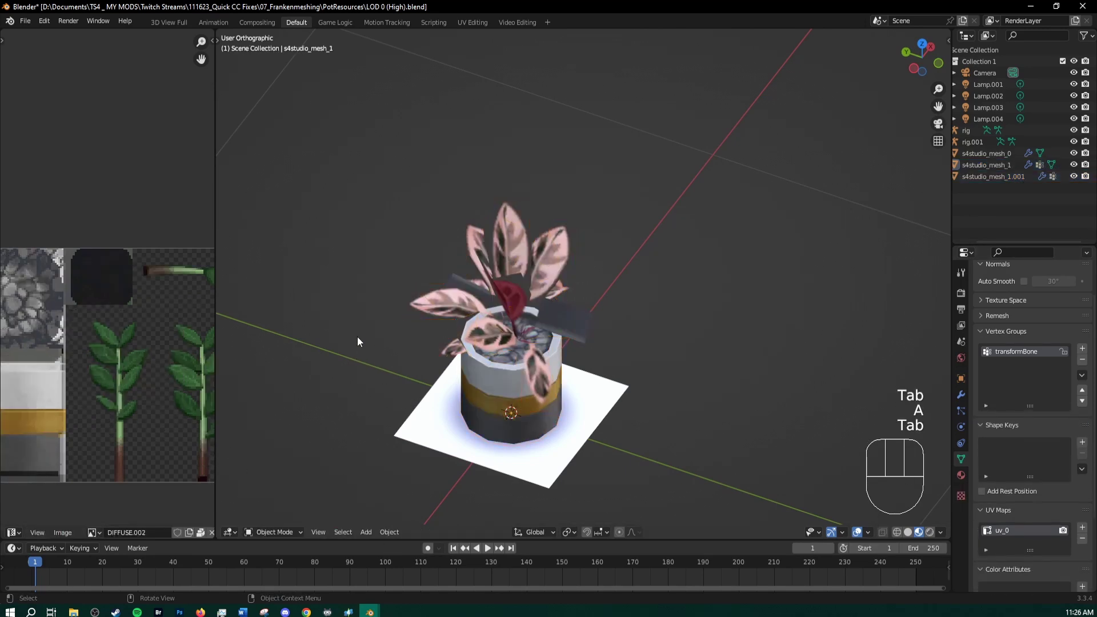
middle_click_drag(357, 338, 617, 340)
Step: Save the file under the new name "Plant NEW lod0.blend" in the 07_Frankenmeshing folder
left_click(26, 21)
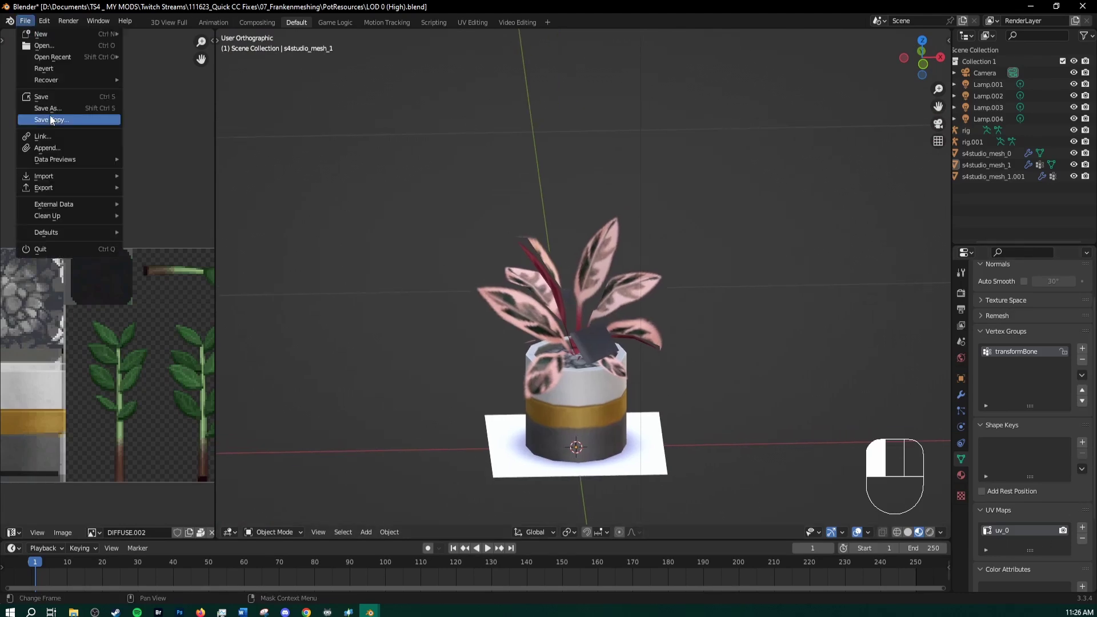
left_click(52, 108)
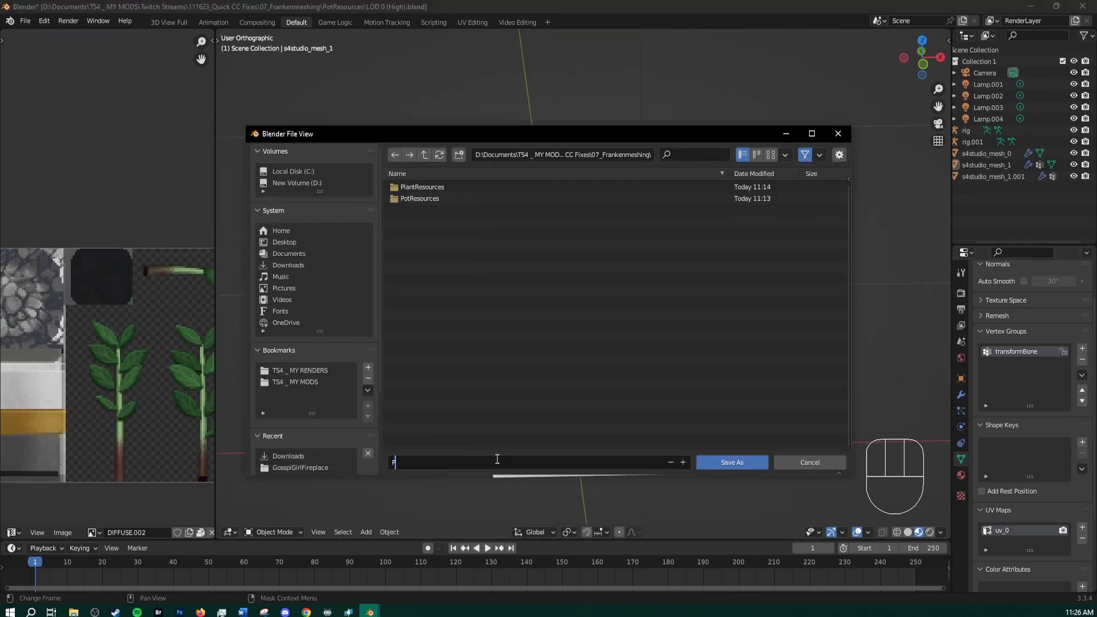
type("lant NEW lod0.blend")
left_click(724, 461)
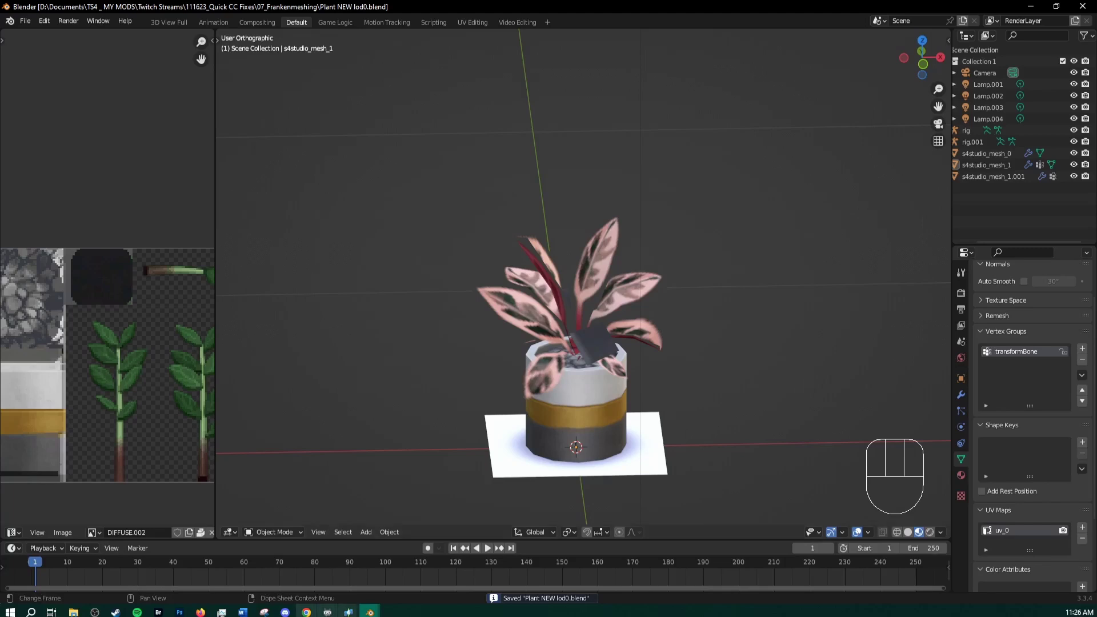
Step: Switch to Pot.package in Sims 4 Studio and import "Plant NEW lod0.blend" as its LOD 0 (High) mesh
mouse_move(348, 612)
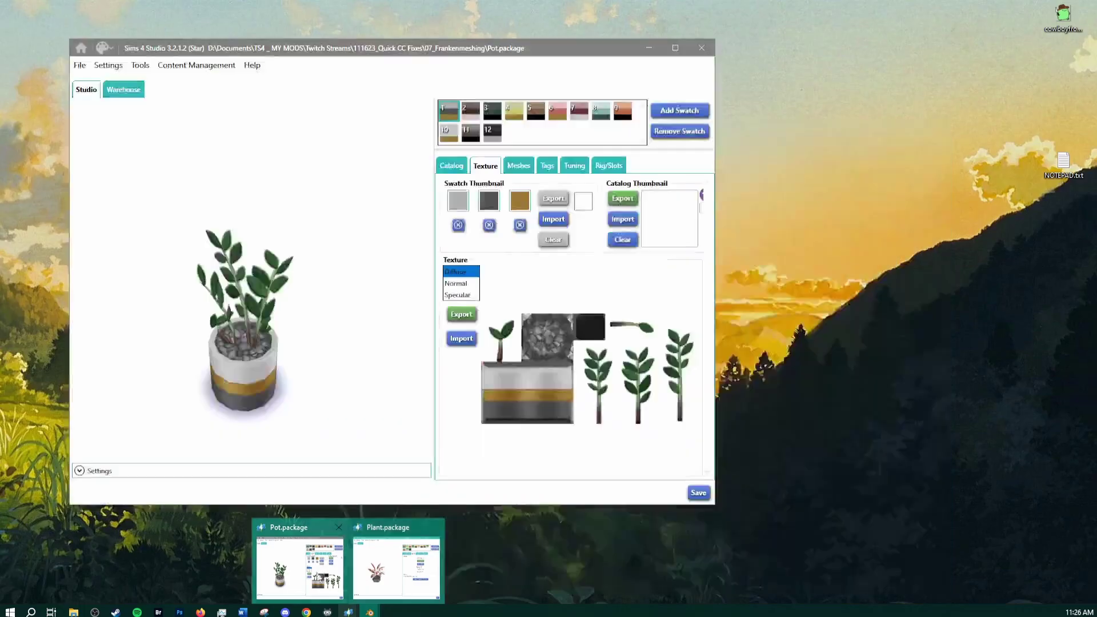
left_click(299, 566)
left_click(517, 167)
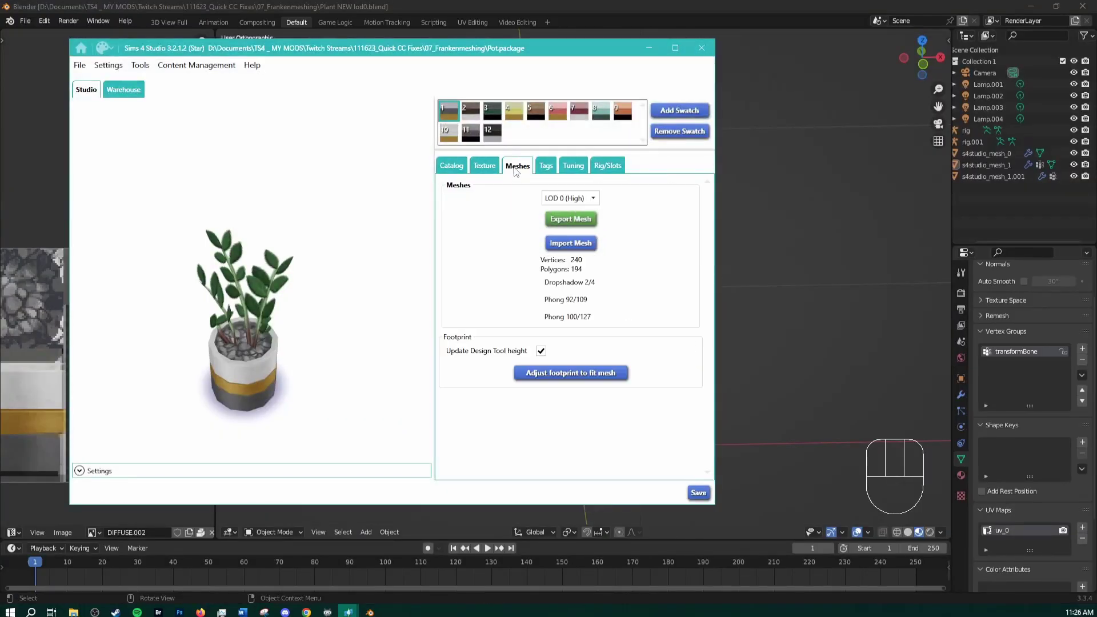
left_click_drag(297, 339, 345, 351)
right_click_drag(344, 351, 303, 274)
scroll(304, 296, "up", 2)
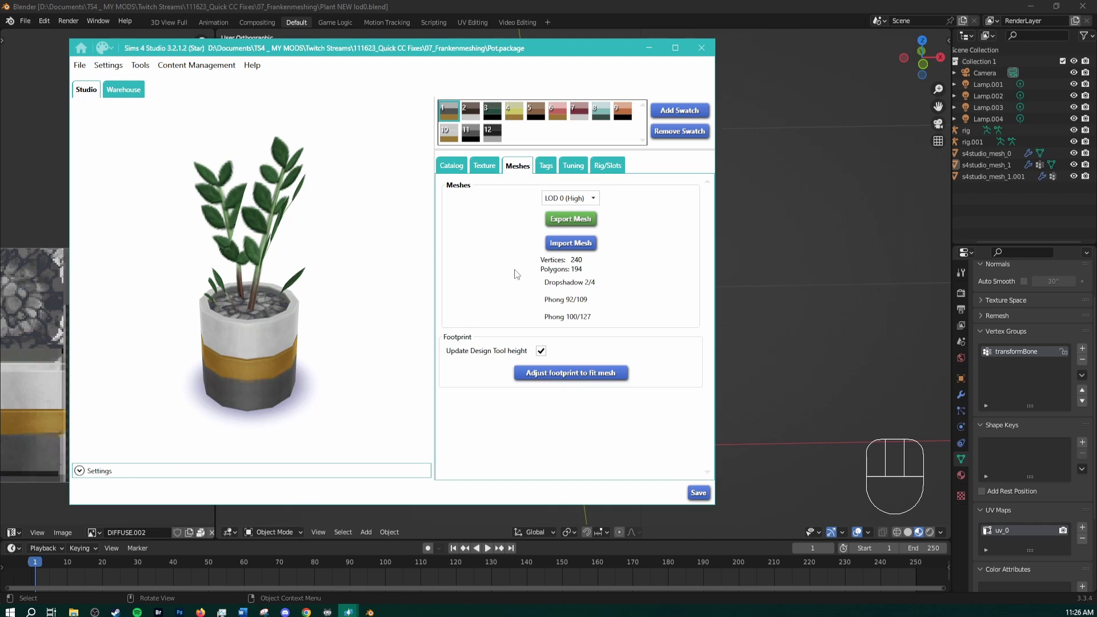
left_click(570, 243)
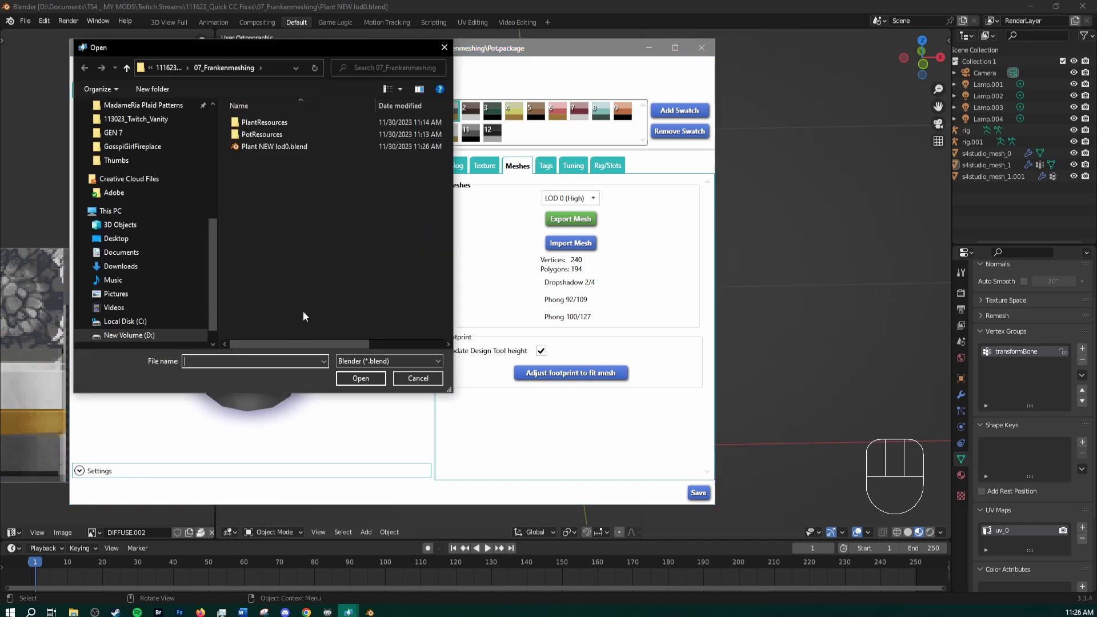
double_click(279, 150)
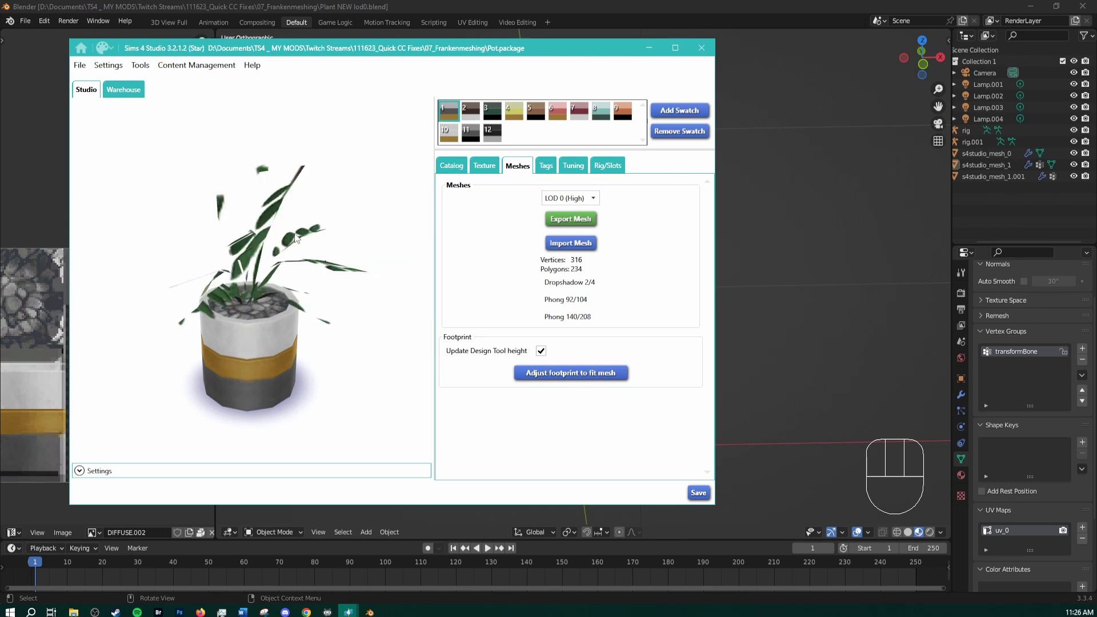
Step: Examine the imported plant mesh from several angles in swatches 3 through 7
right_click_drag(295, 238, 269, 215)
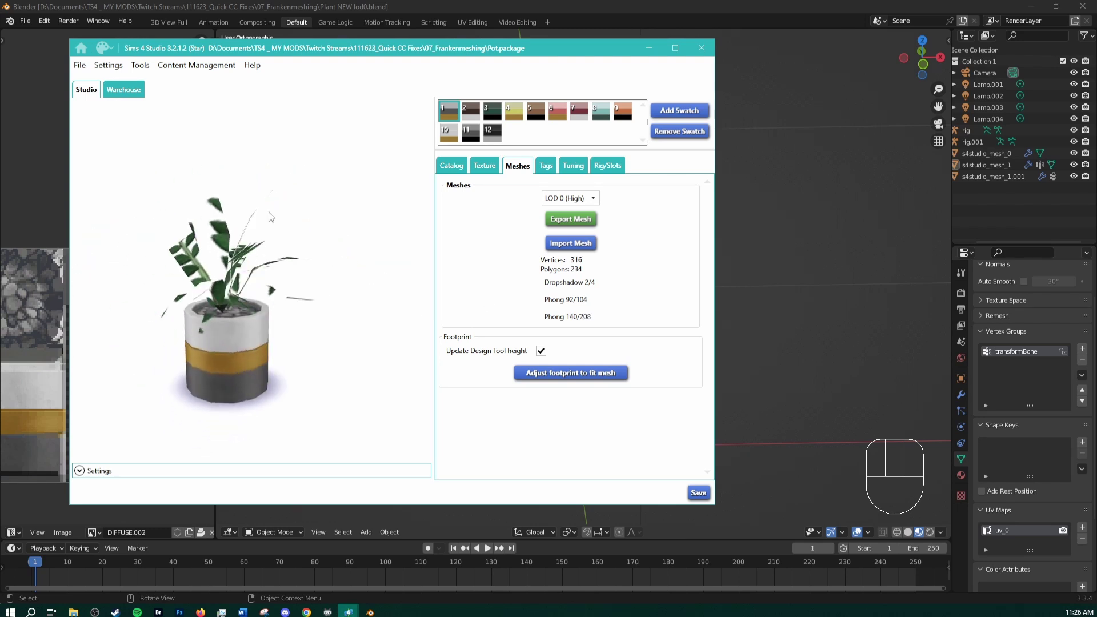
left_click(492, 111)
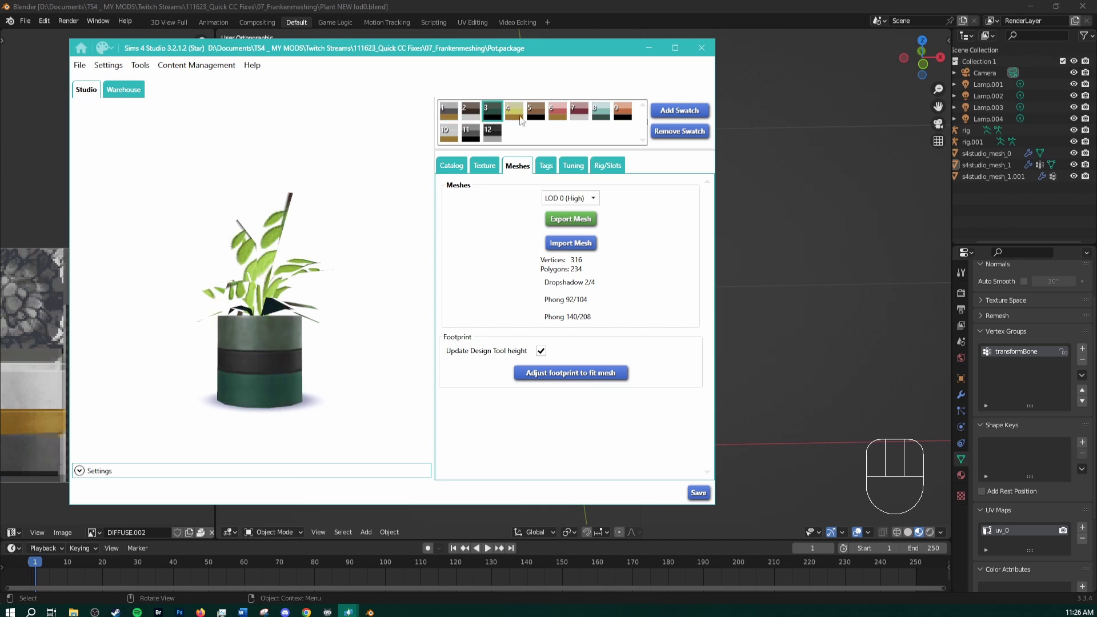
left_click(520, 117)
left_click(537, 113)
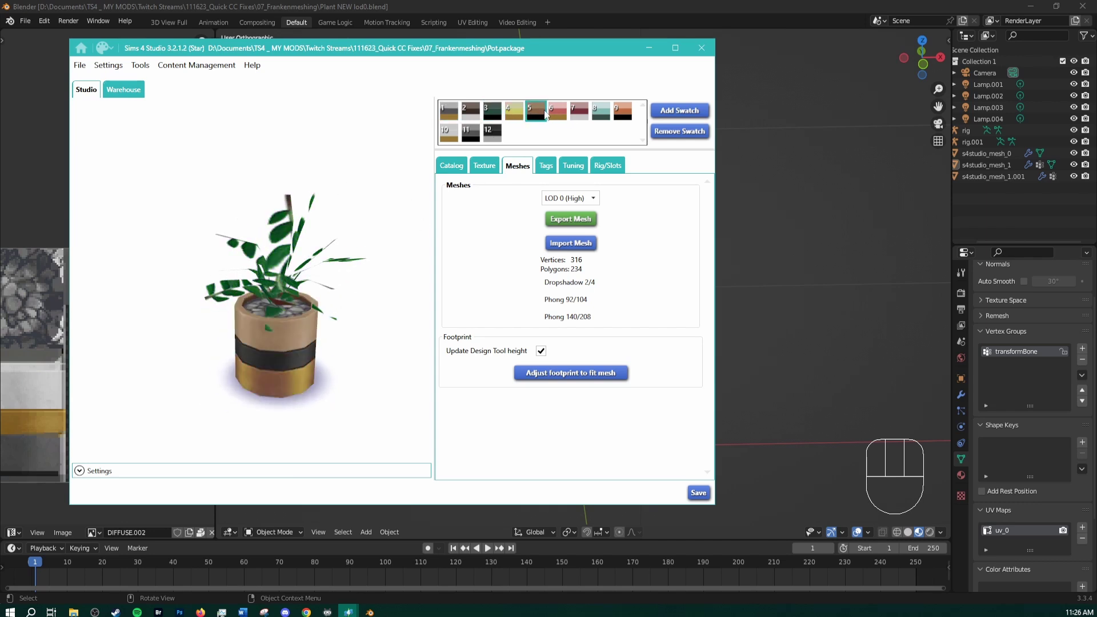
left_click(557, 112)
left_click(579, 112)
right_click_drag(297, 269, 242, 324)
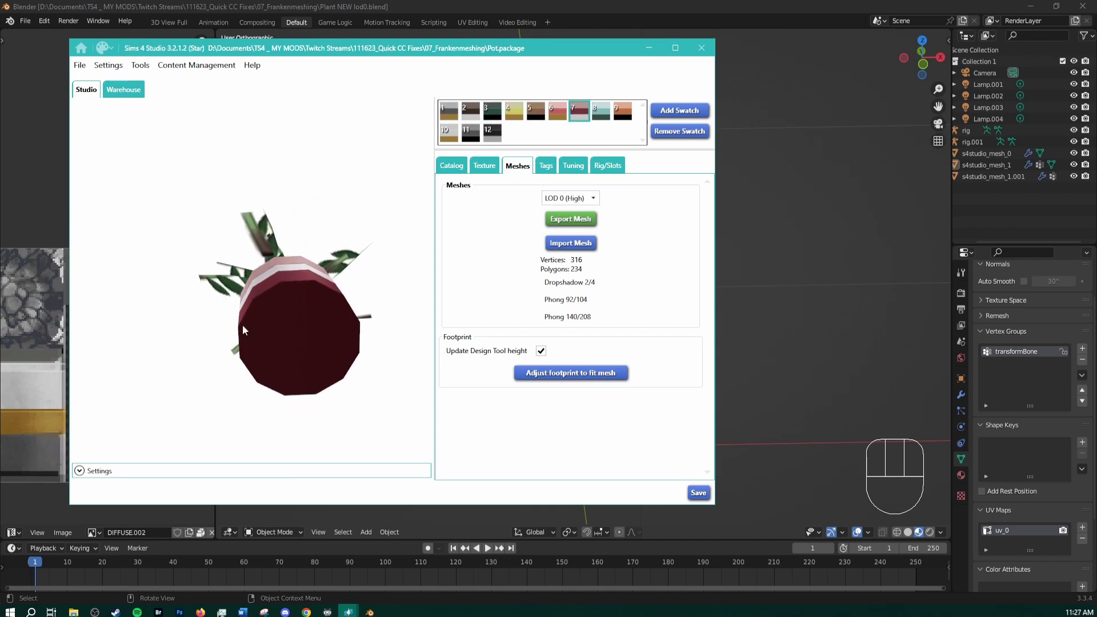
right_click_drag(324, 176, 350, 384)
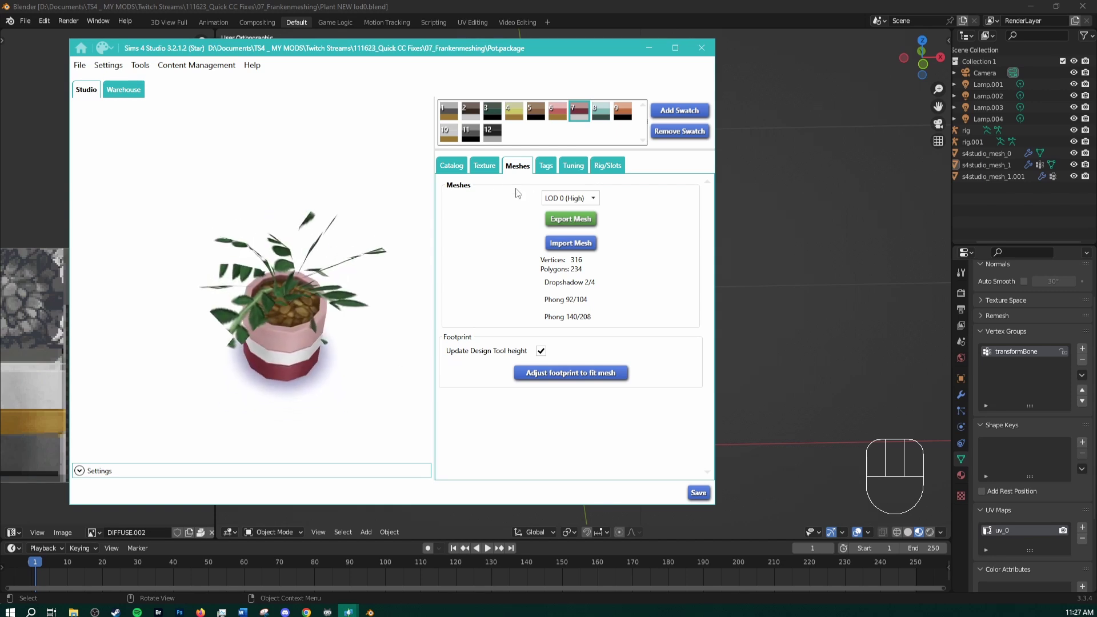
Step: Switch the displayed mesh of the pot package to Shadow LOD 0 (High)
left_click(465, 169)
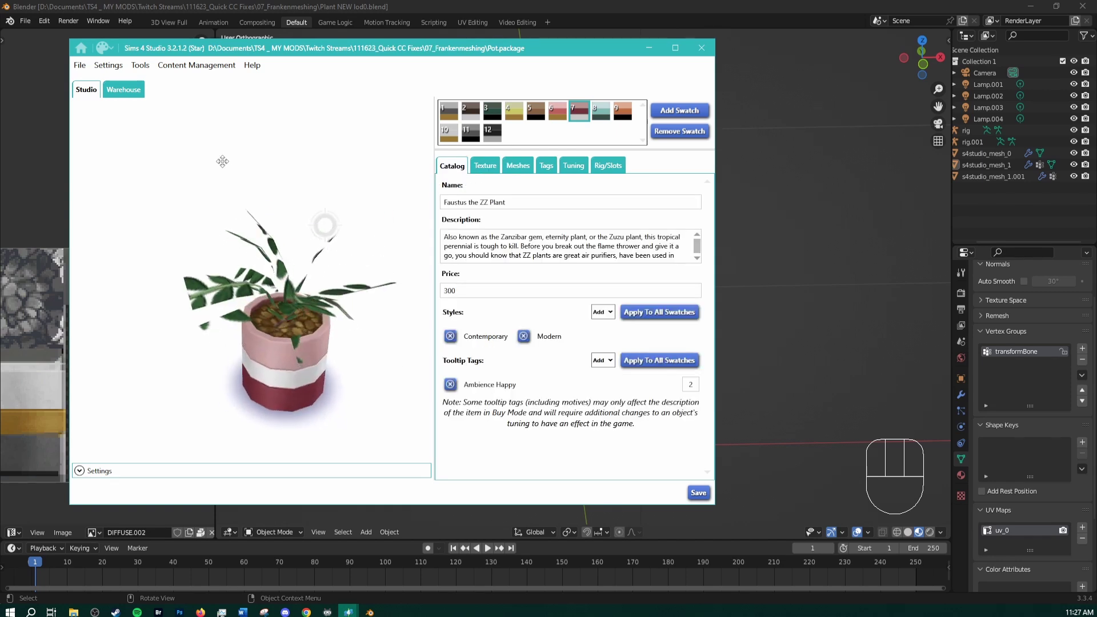
left_click(518, 166)
left_click(557, 198)
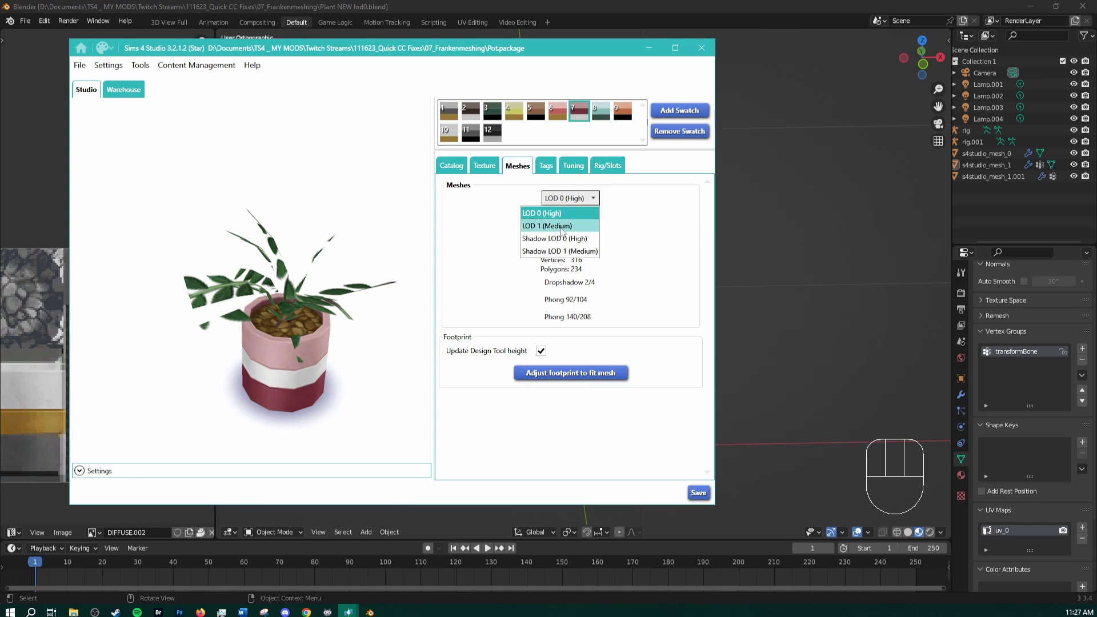
left_click(557, 237)
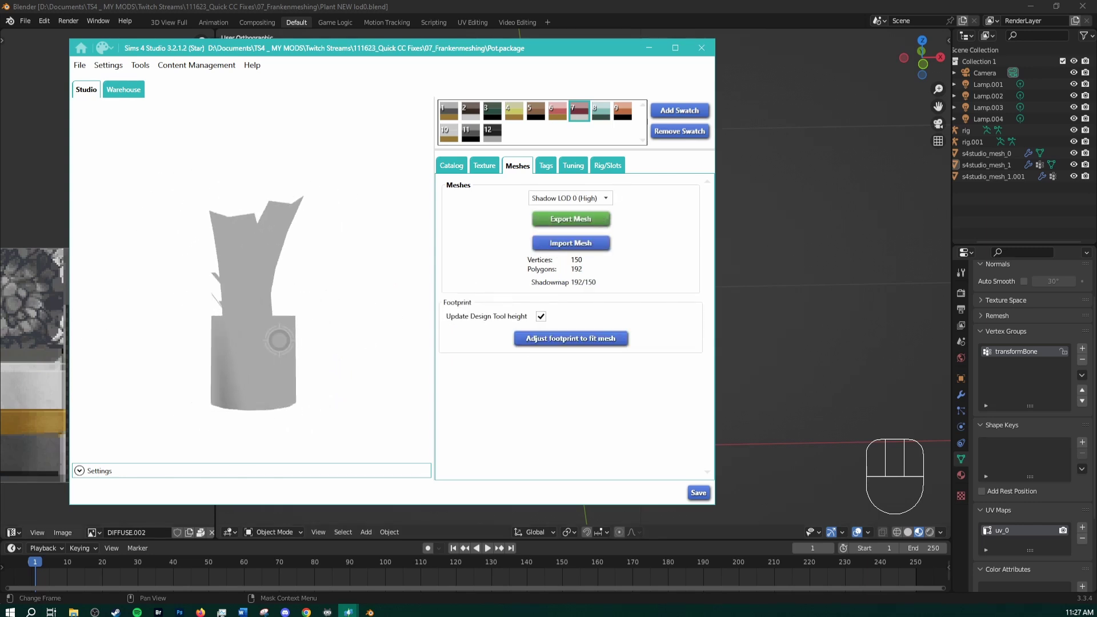
Step: Try to import "Plant NEW lod0.blend" as the Shadow LOD 0 (High) mesh and check its shape
left_click(575, 245)
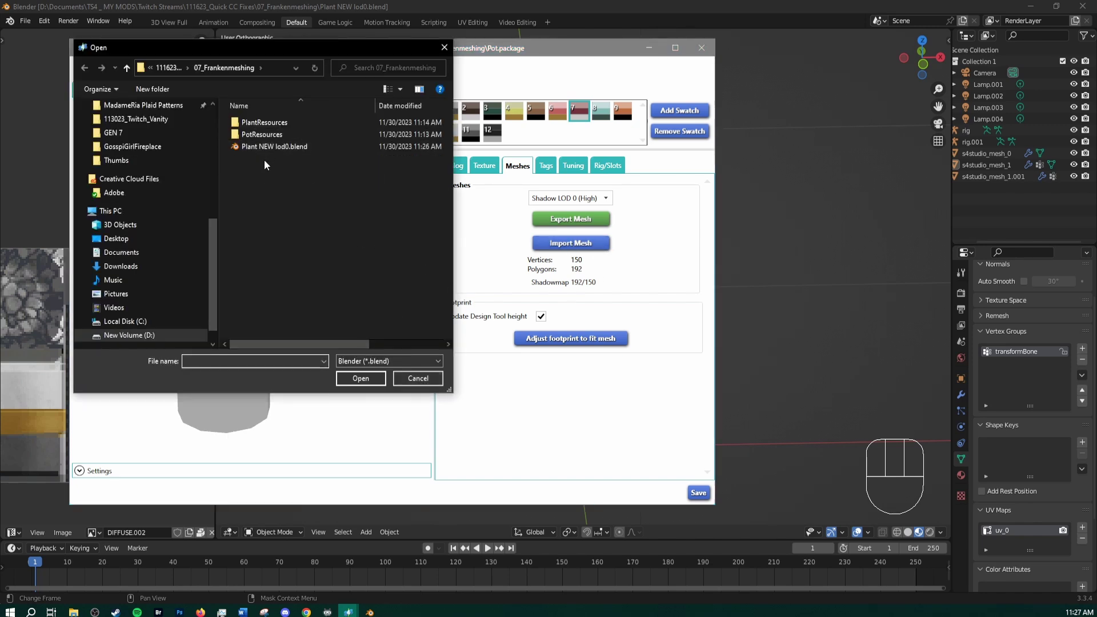
left_click(284, 147)
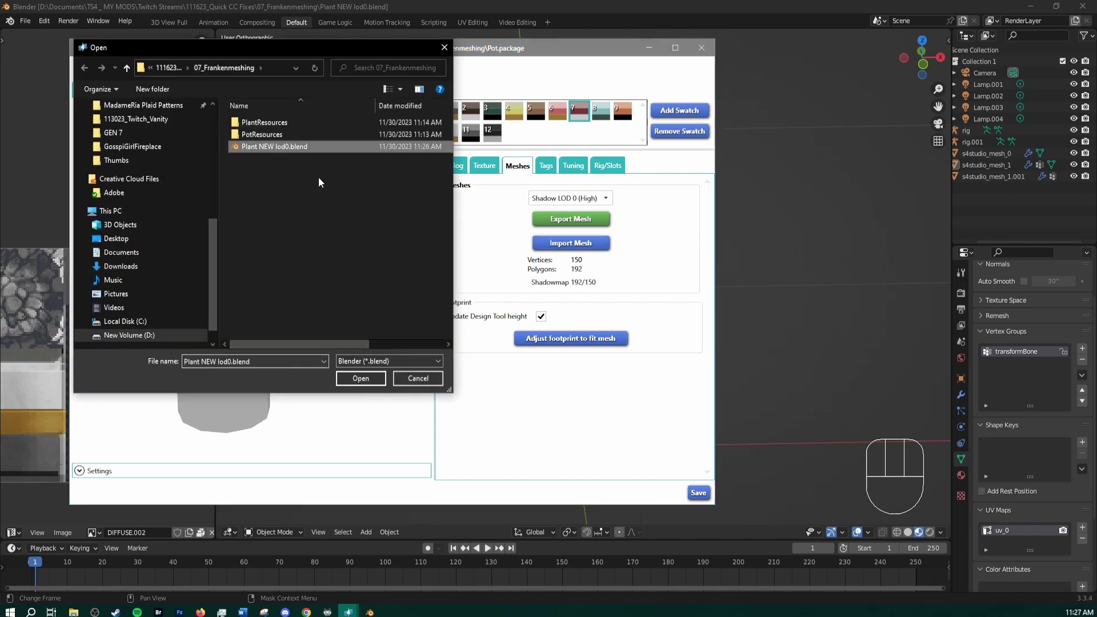
double_click(289, 148)
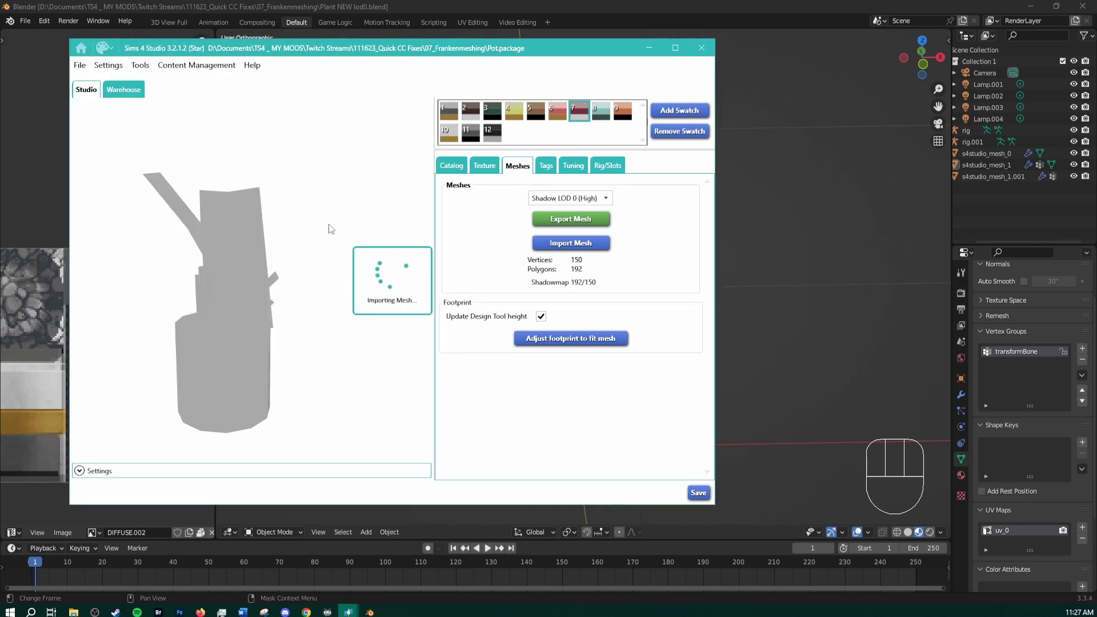
right_click_drag(357, 226, 222, 256)
Step: Switch to Blender and join the pink leaf mesh and the pot mesh into one object
left_click(488, 5)
key("ctrl+z")
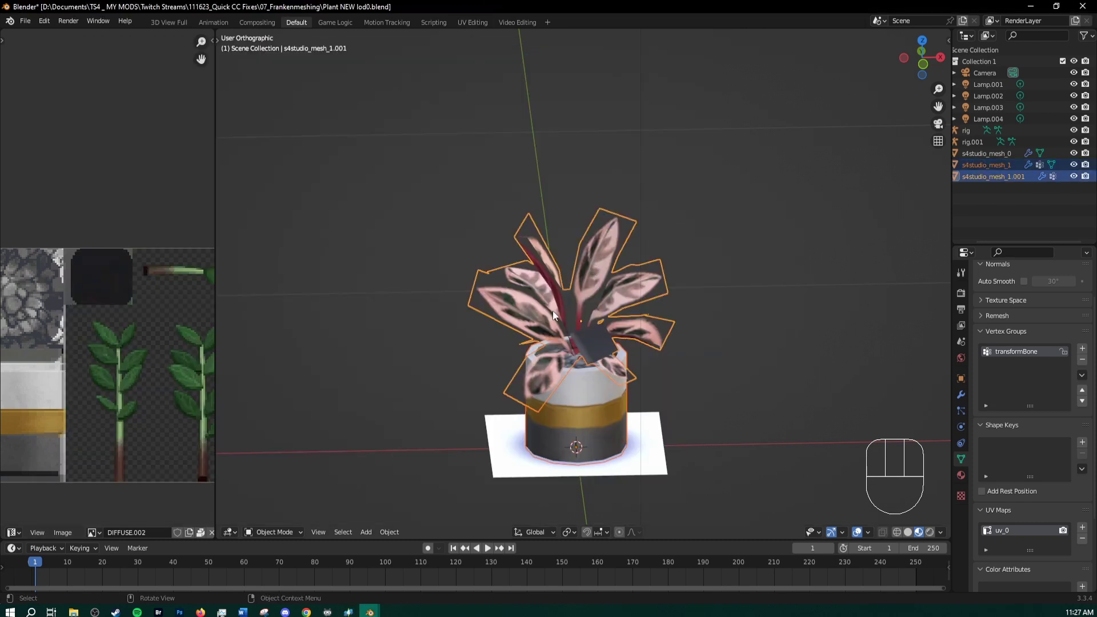
middle_click_drag(553, 311, 704, 250)
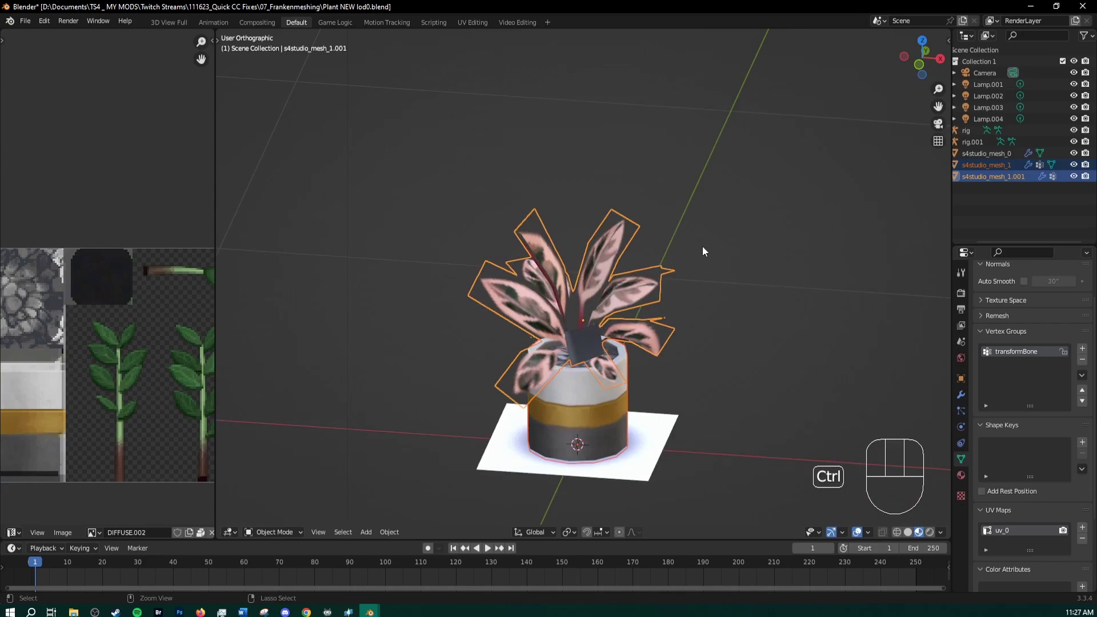
key("ctrl+j")
Step: Save the joined version as a new file named "Shadowlod0.blend" in the 07_Frankenmeshing folder
left_click(25, 22)
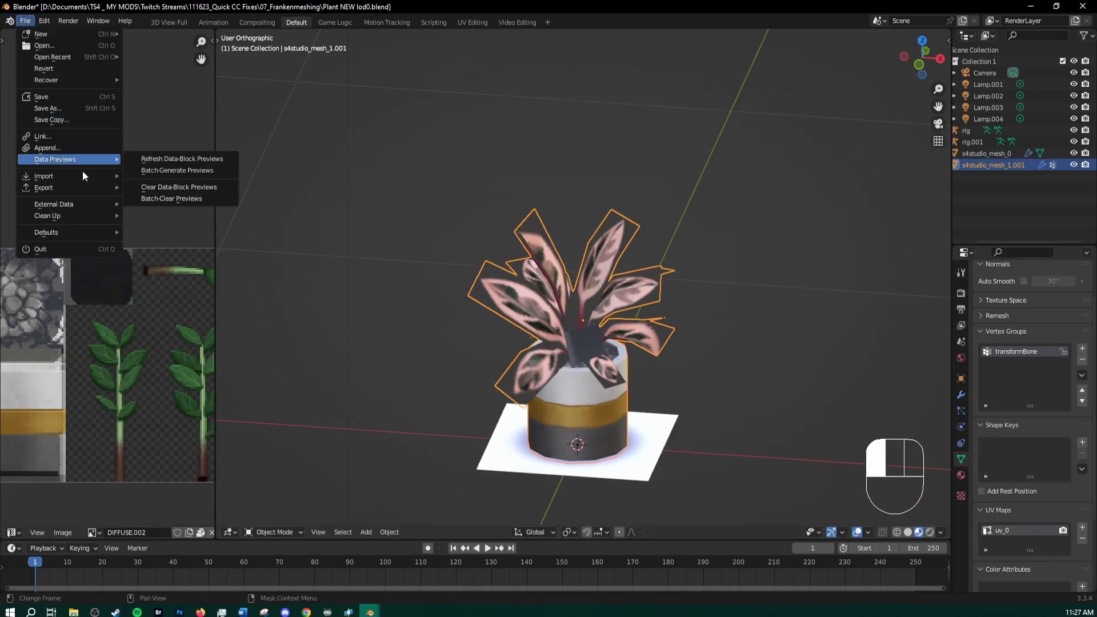
mouse_move(79, 176)
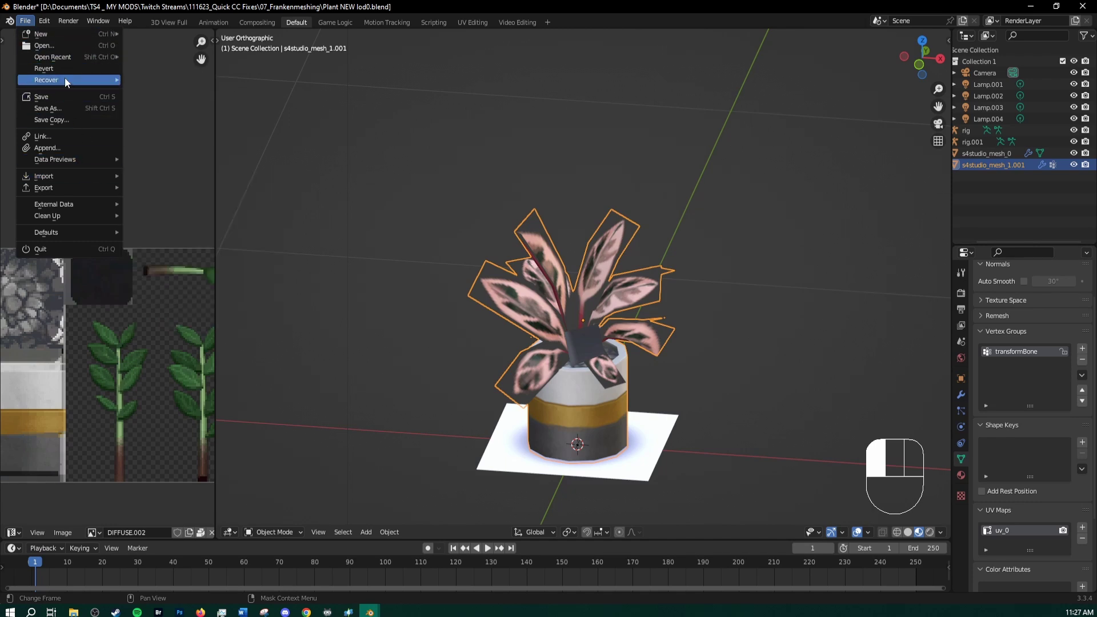
left_click(64, 108)
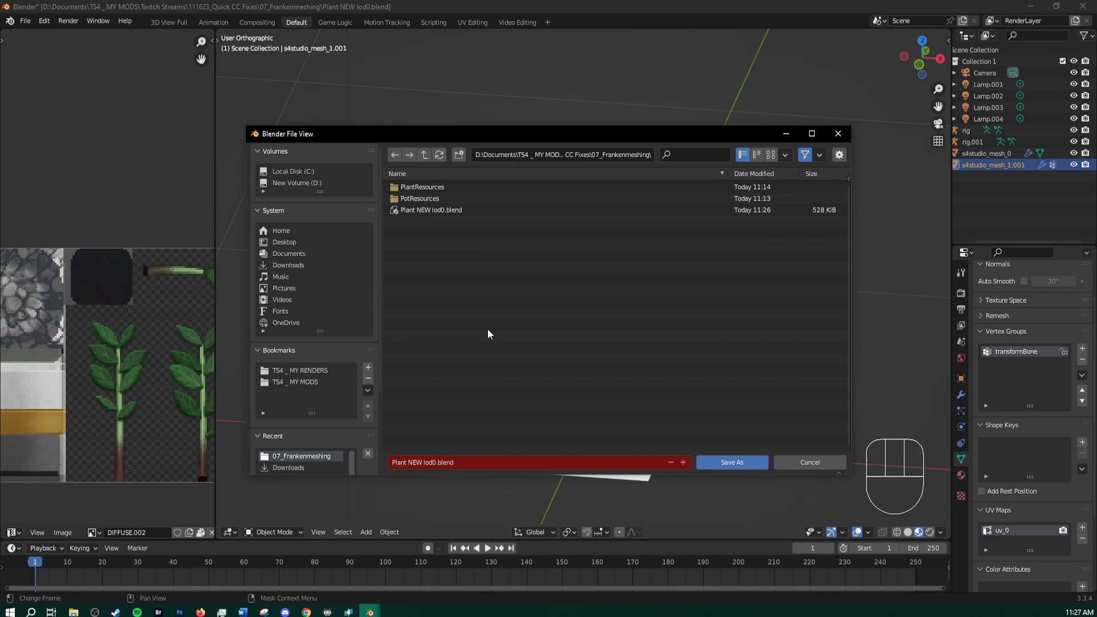
left_click(463, 463)
type("Shadowlod0")
key("Return")
left_click(732, 462)
Step: Delete the flat drop shadow plane s4studio_mesh_0 beneath the pot
left_click(628, 474)
key("x")
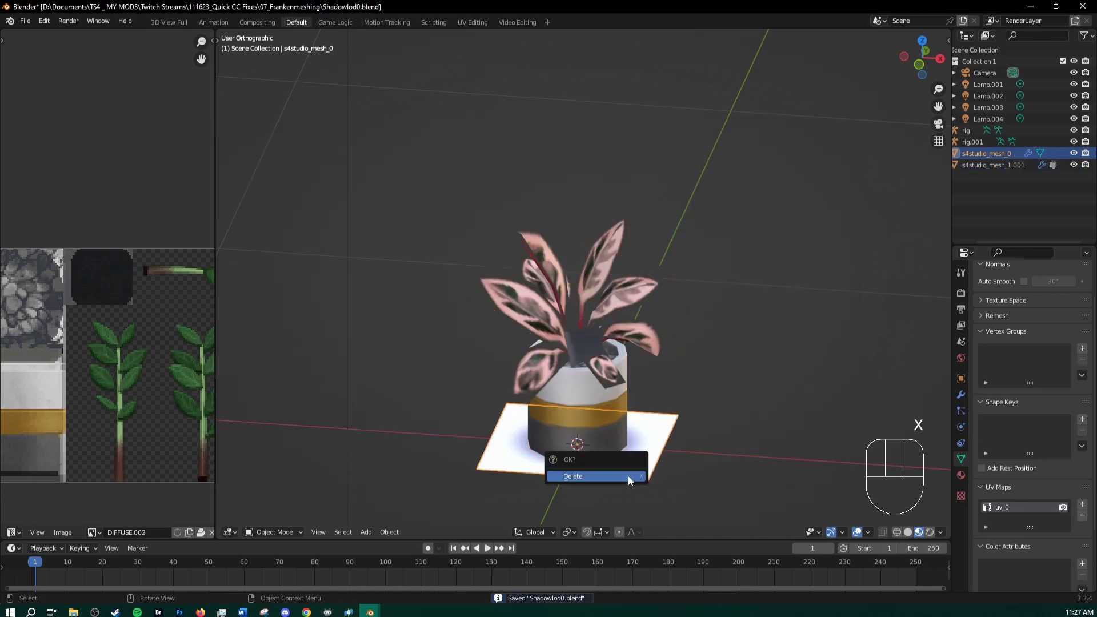
left_click(628, 475)
Step: Set the joined plant mesh's S4Studio cut number to 0 and save the file
left_click(596, 417)
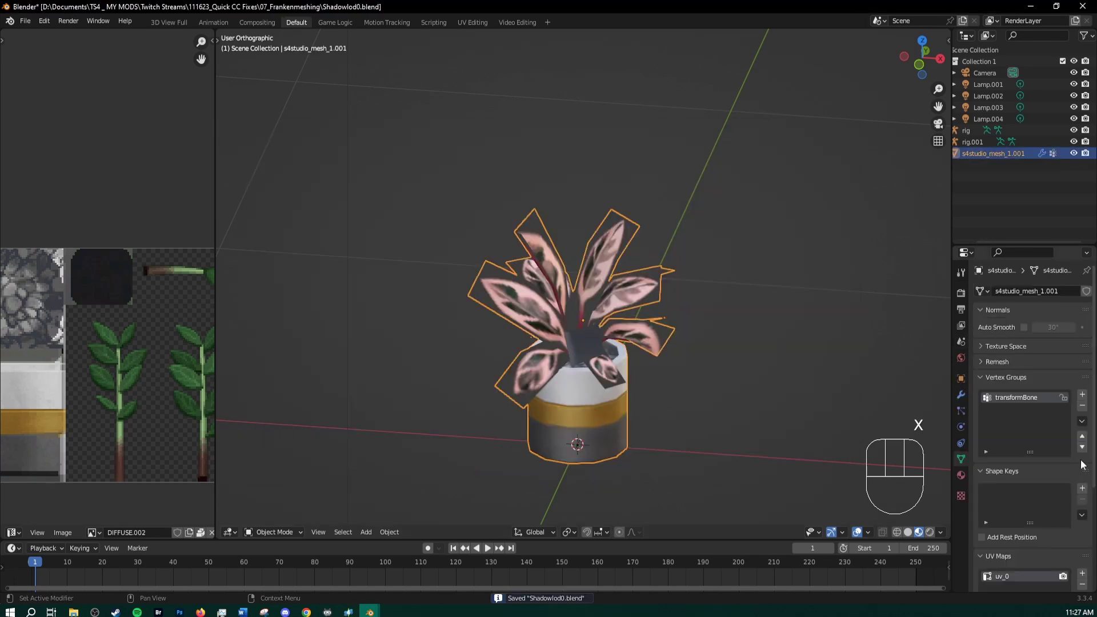
left_click(960, 341)
left_click(1029, 400)
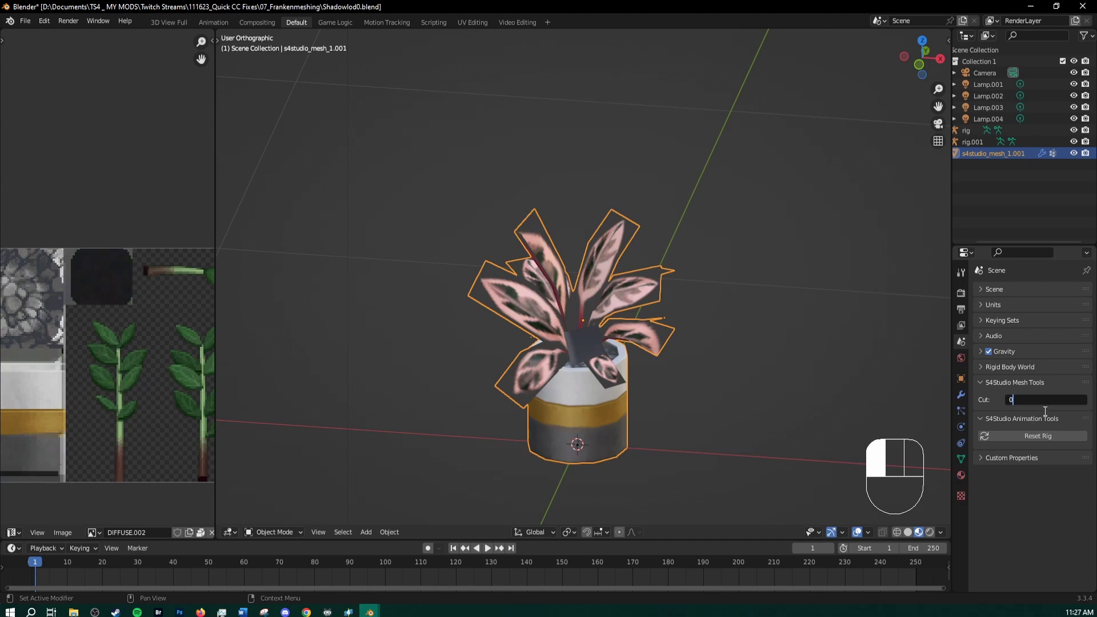
type("0")
left_click(1045, 411)
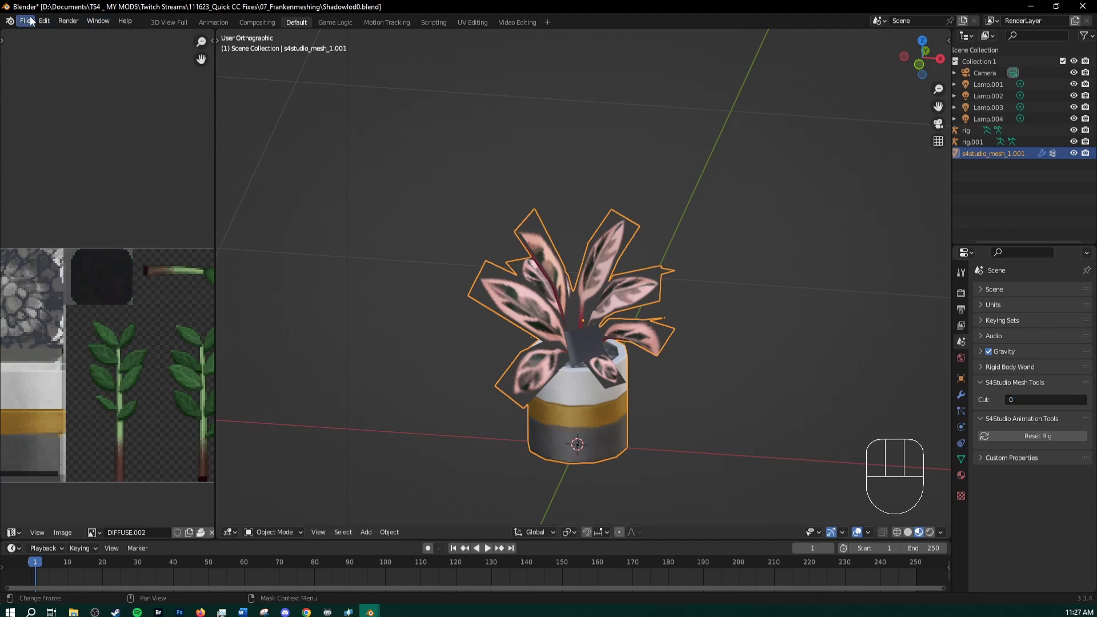
left_click_drag(25, 21, 46, 97)
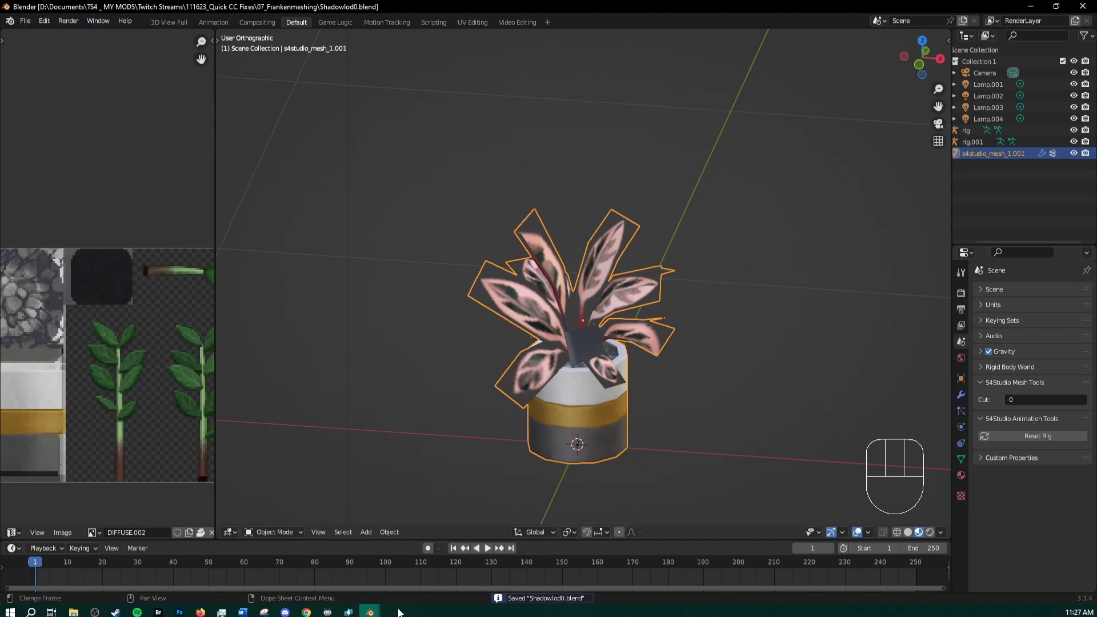
Step: Switch back to Pot.package in Sims 4 Studio and import "Shadowlod0.blend" as the Shadow LOD 0 (High) mesh
mouse_move(348, 611)
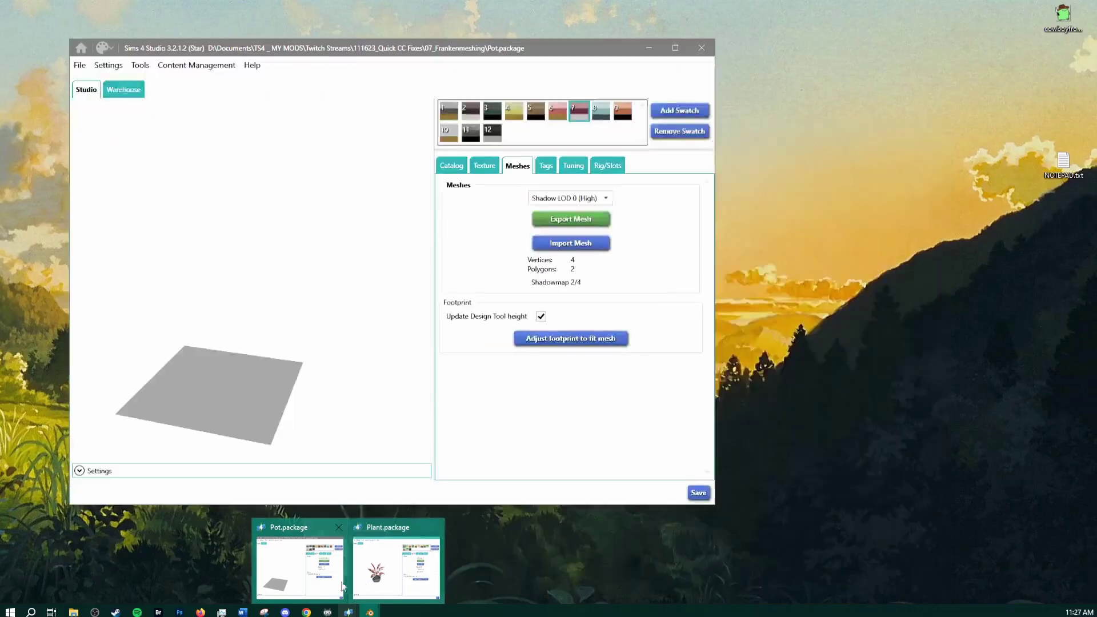
left_click(299, 566)
left_click(571, 243)
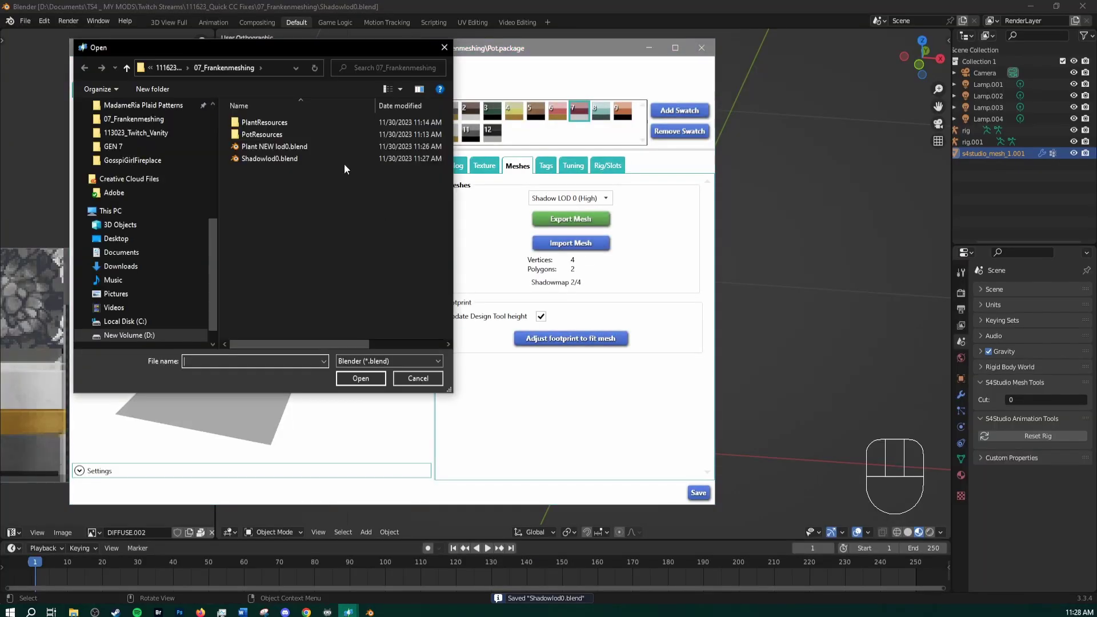
double_click(286, 162)
right_click_drag(310, 260, 196, 311)
Step: Display the LOD 0 (High) mesh, review its diffuse, normal and specular textures, and return to Blender
left_click(570, 197)
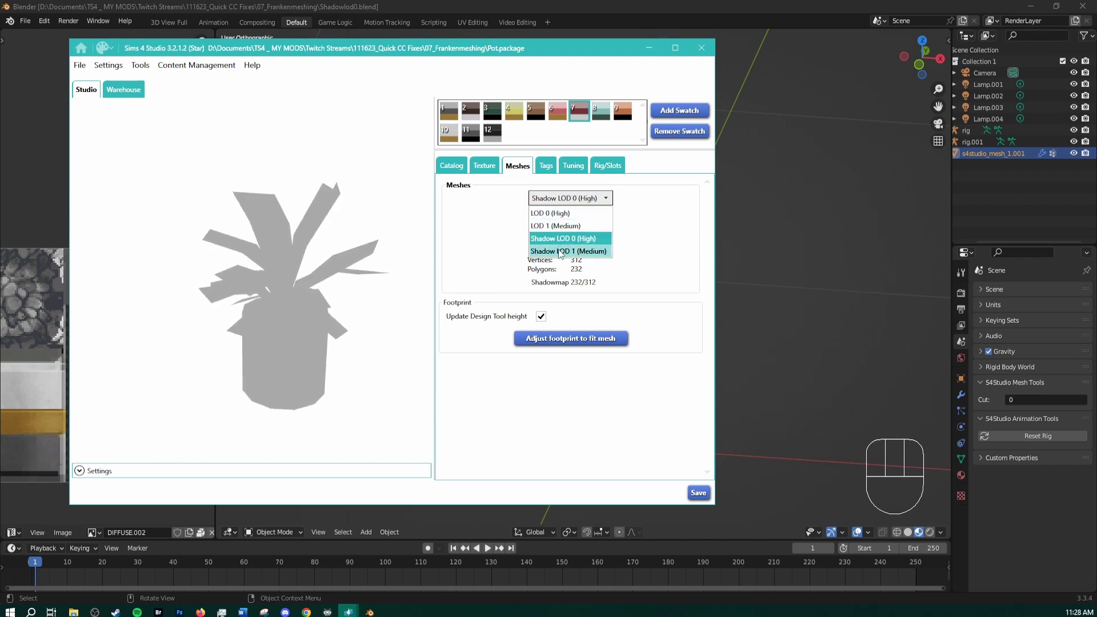
left_click(565, 209)
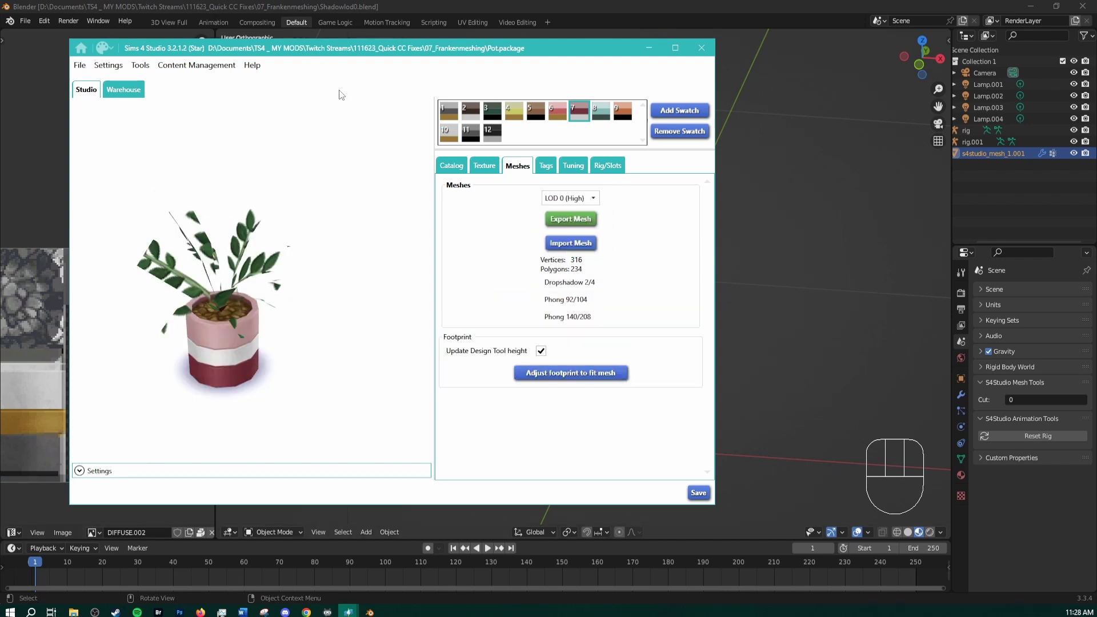
left_click(485, 166)
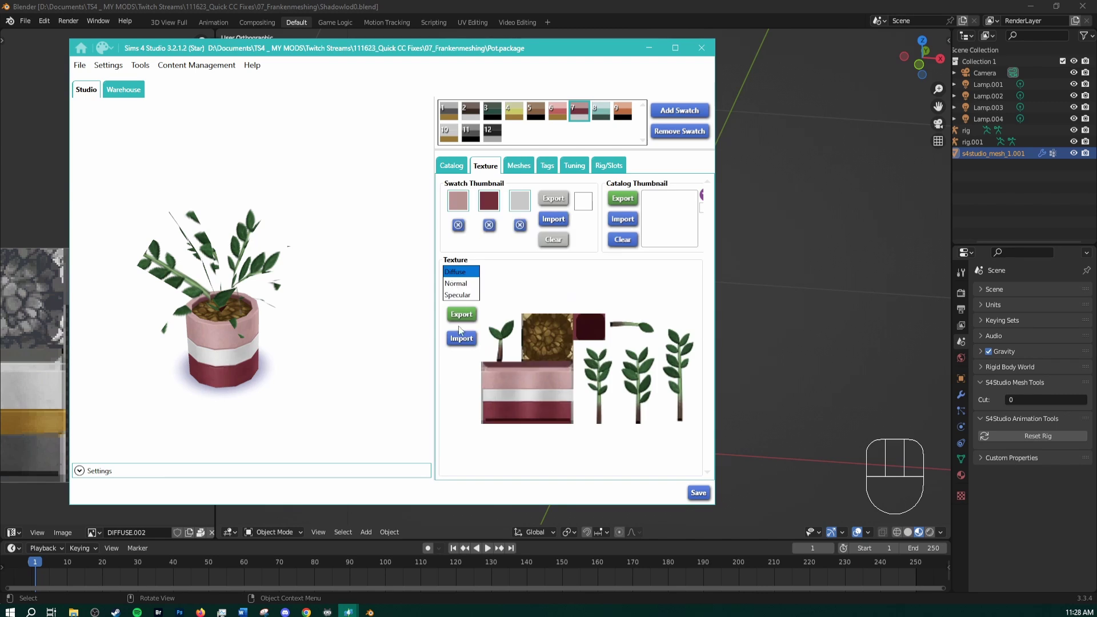
left_click(465, 284)
key("Up")
left_click(465, 284)
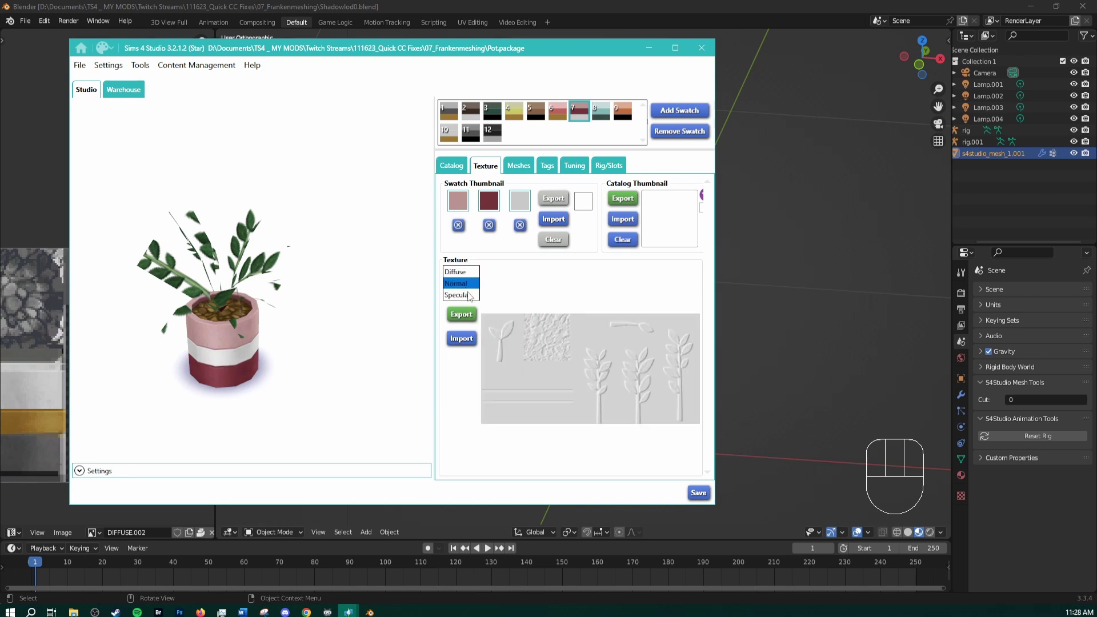
left_click(457, 295)
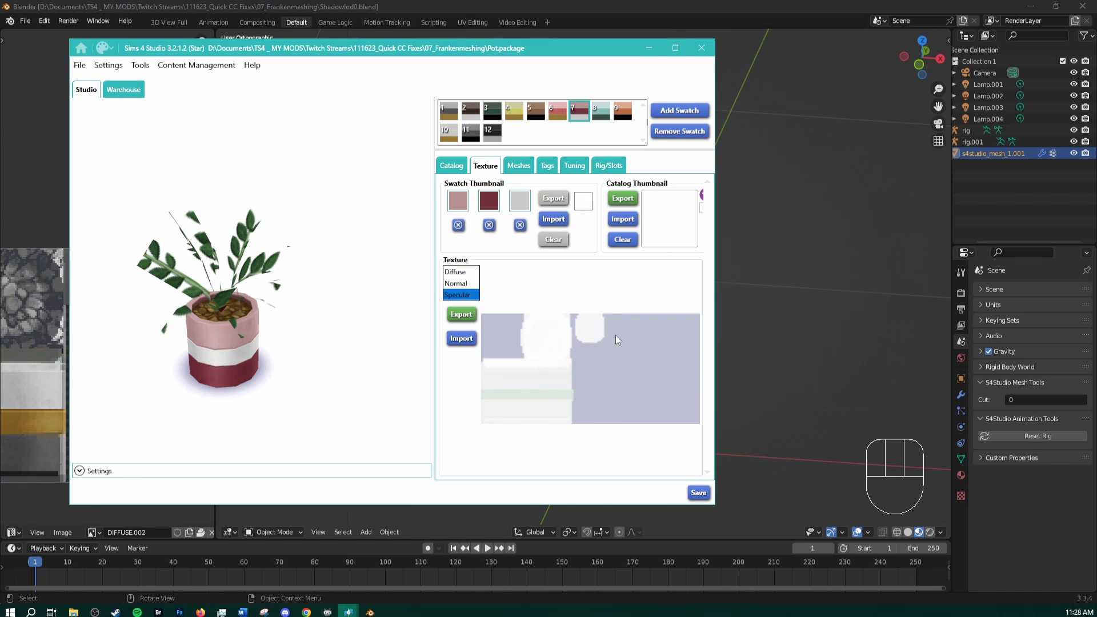
key("Up")
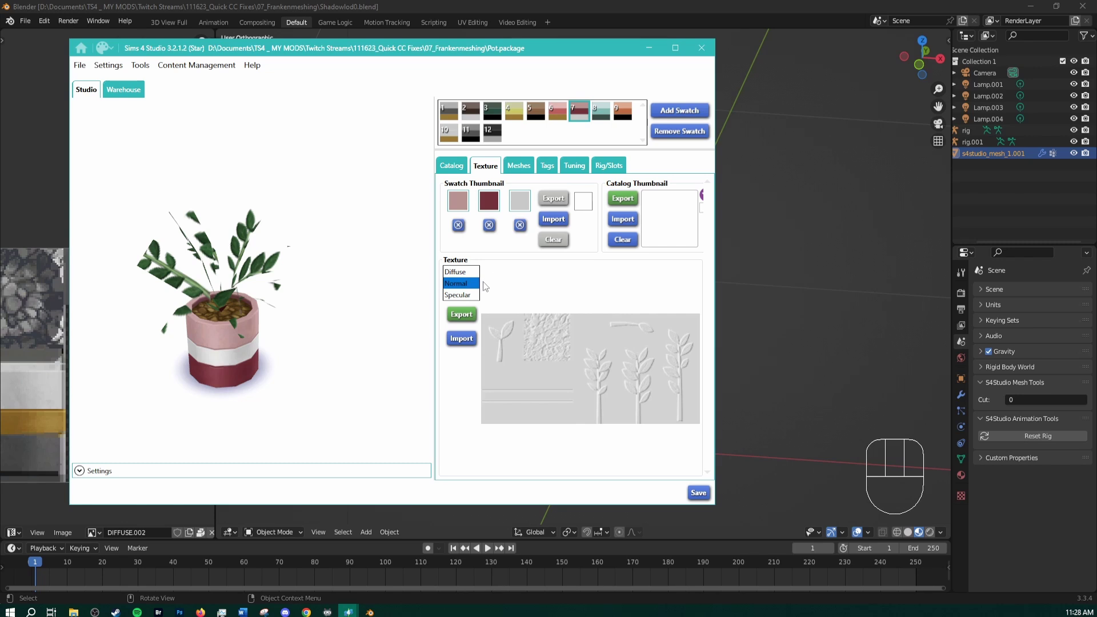
left_click(431, 3)
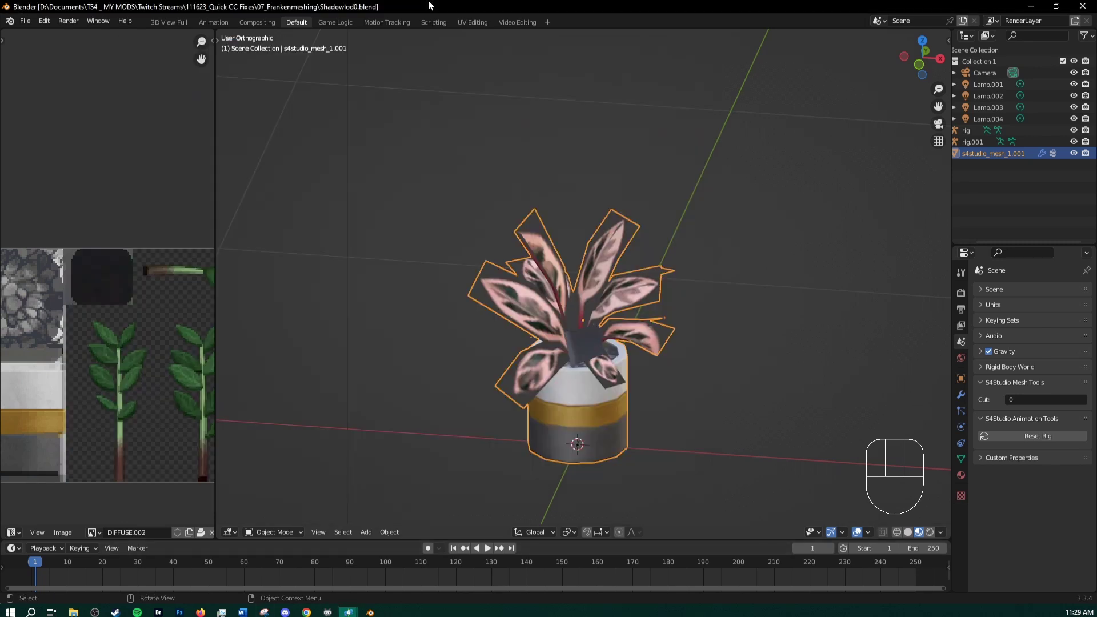
Step: Put the joined plant mesh in Edit Mode, enlarge the UV editor and select all of its UVs
middle_click_drag(619, 367, 579, 367)
key("Tab")
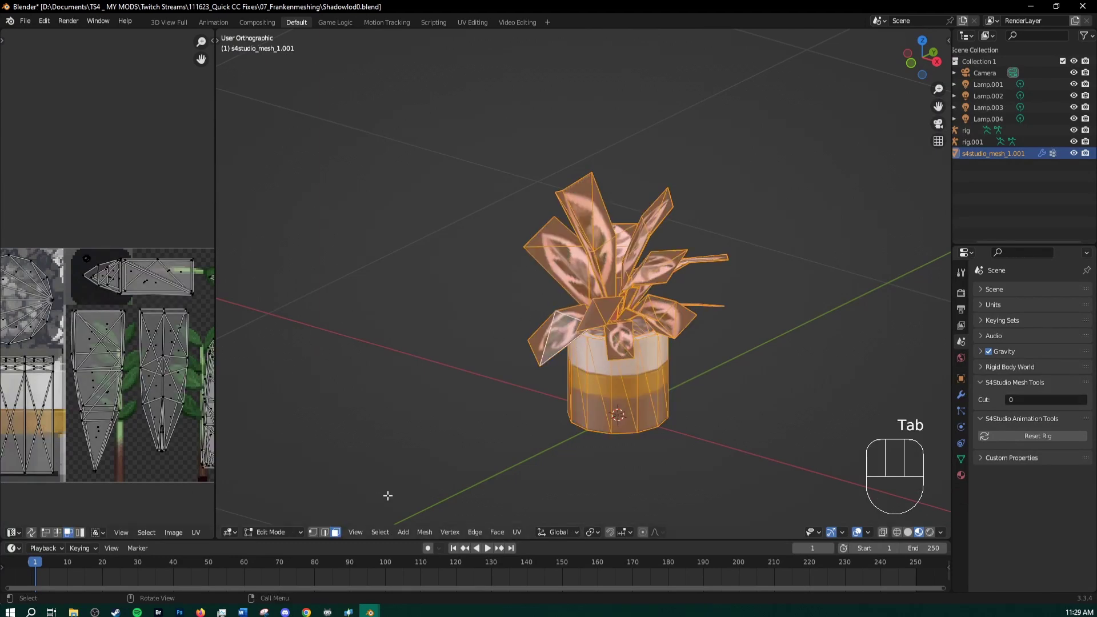
left_click_drag(215, 504, 566, 489)
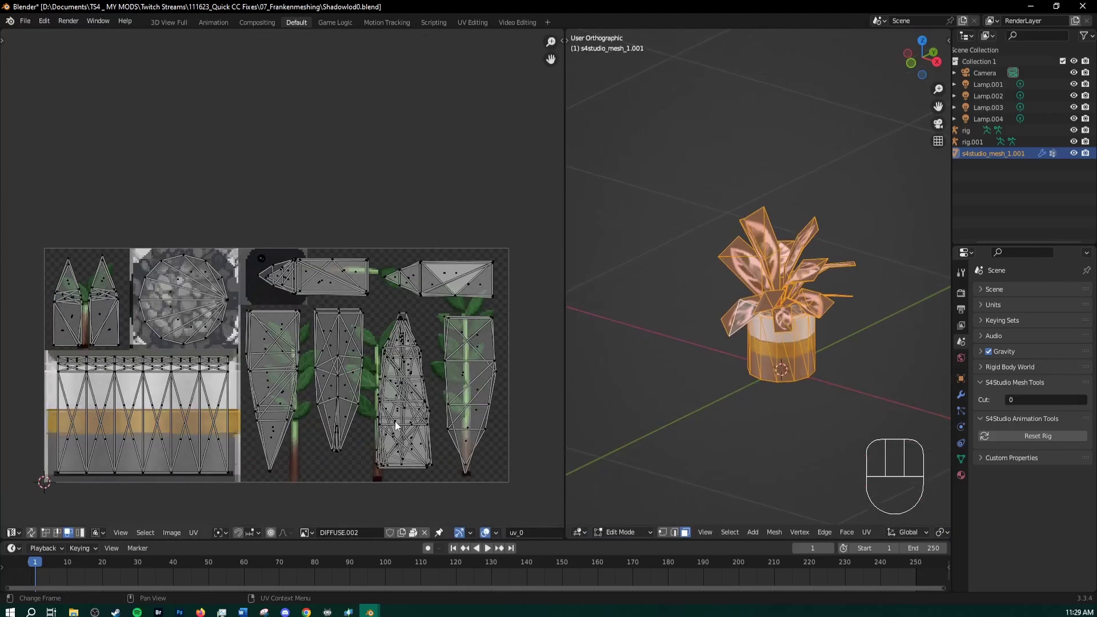
middle_click_drag(205, 415, 234, 328, "shift")
key("a")
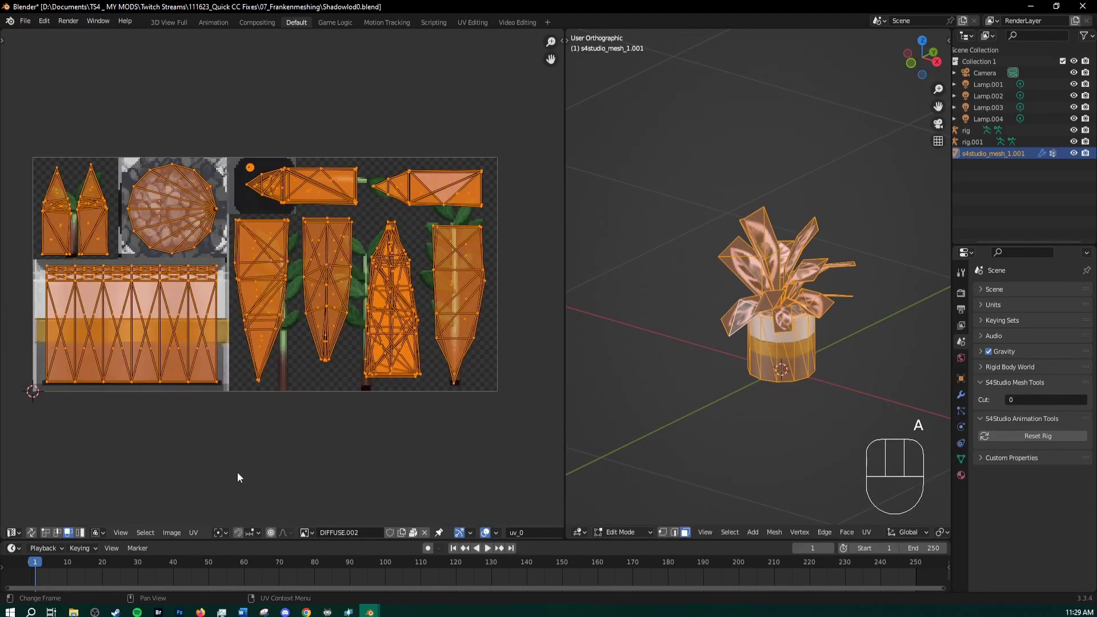
Step: Export the UV layout as a 256 × 128 PNG named "Uvs" in the 07_Frankenmeshing folder
left_click(194, 531)
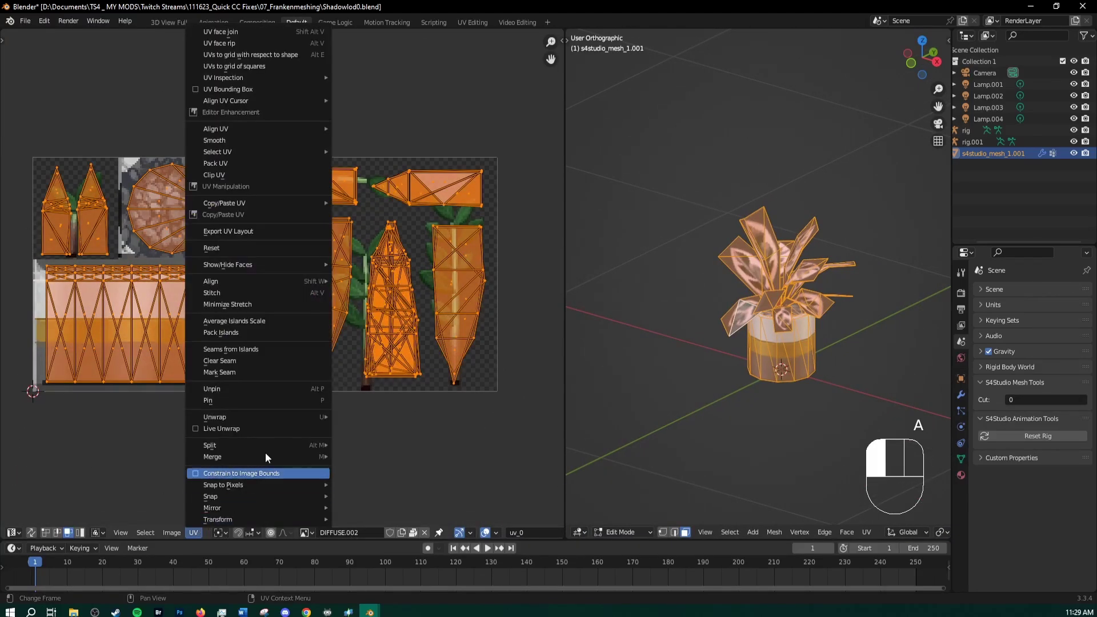
left_click(281, 230)
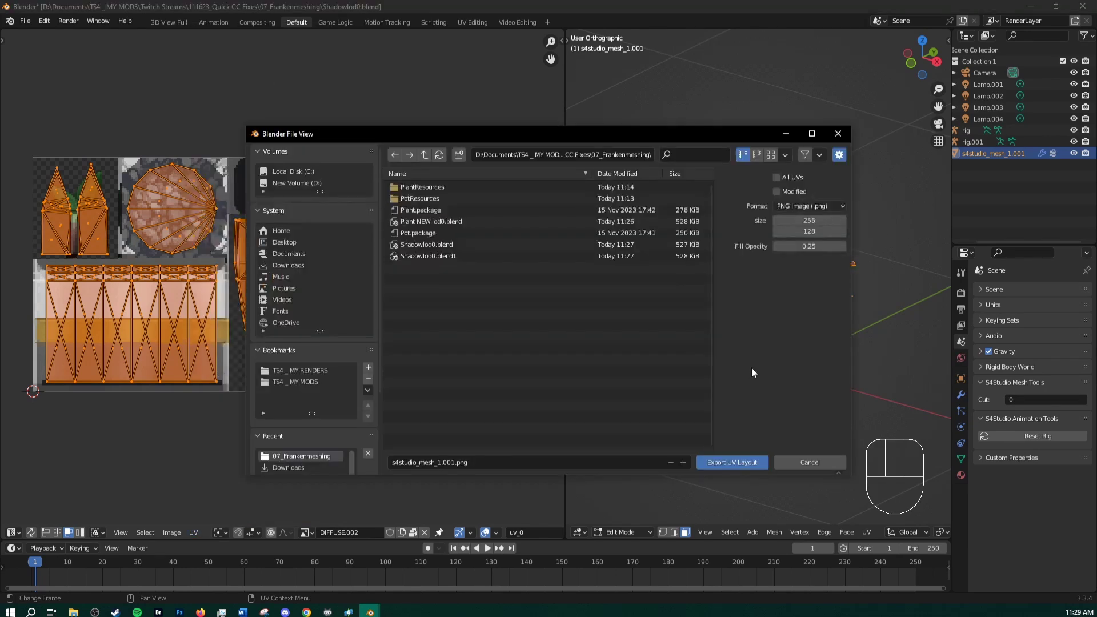
left_click(534, 464)
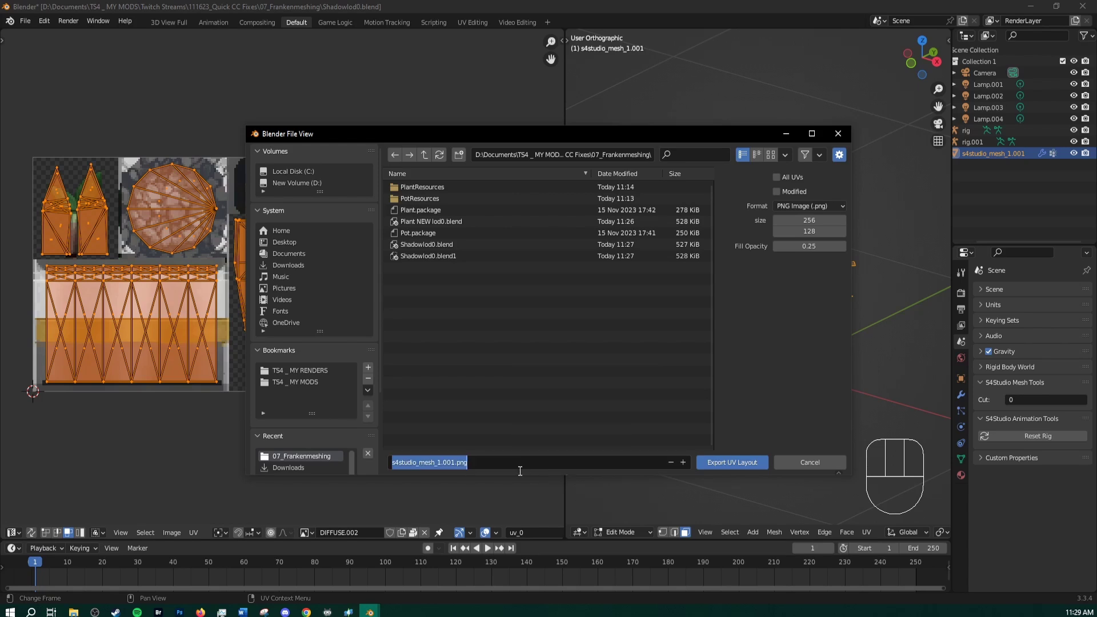
type("Uvs")
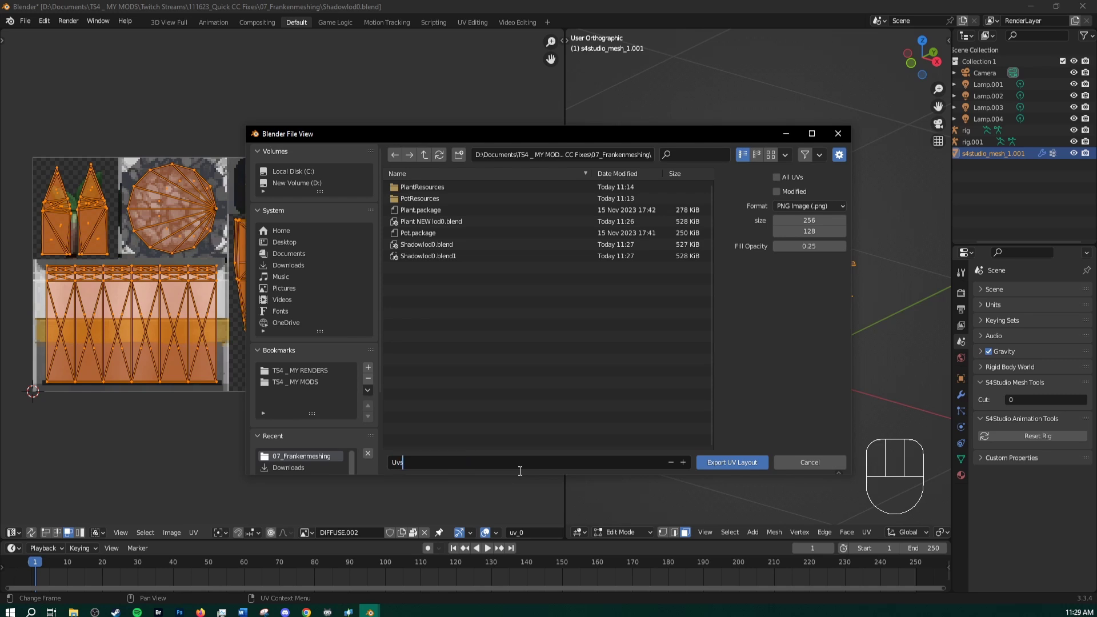
left_click(734, 463)
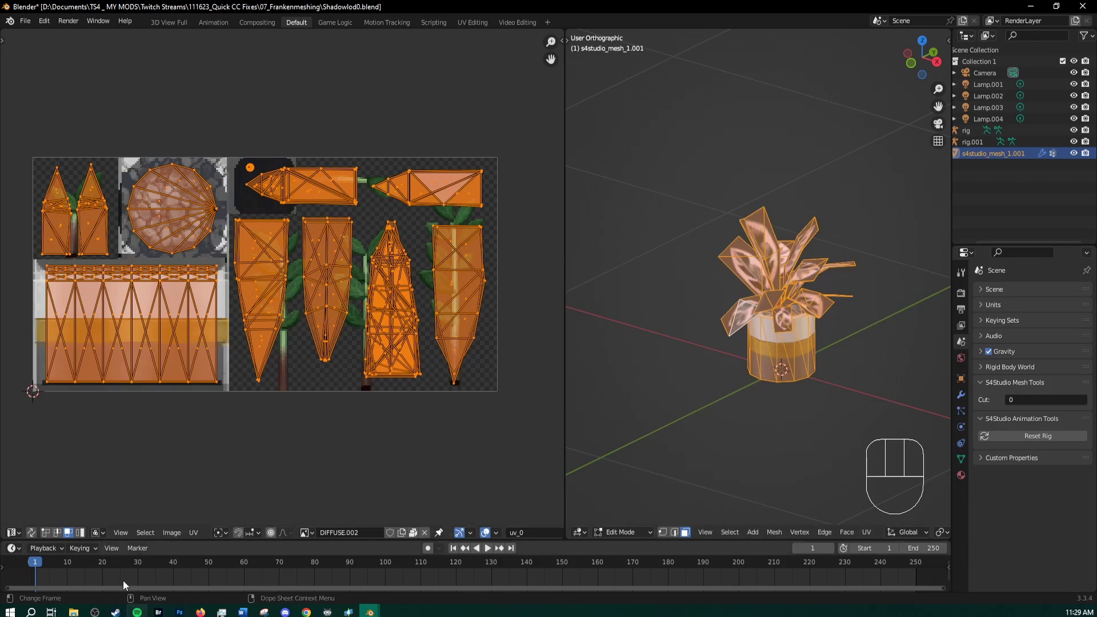
Step: Switch to Photoshop and open "Swatch_1_DiffuseMap_1.png" from the PlantResources folder as a new document
left_click(181, 613)
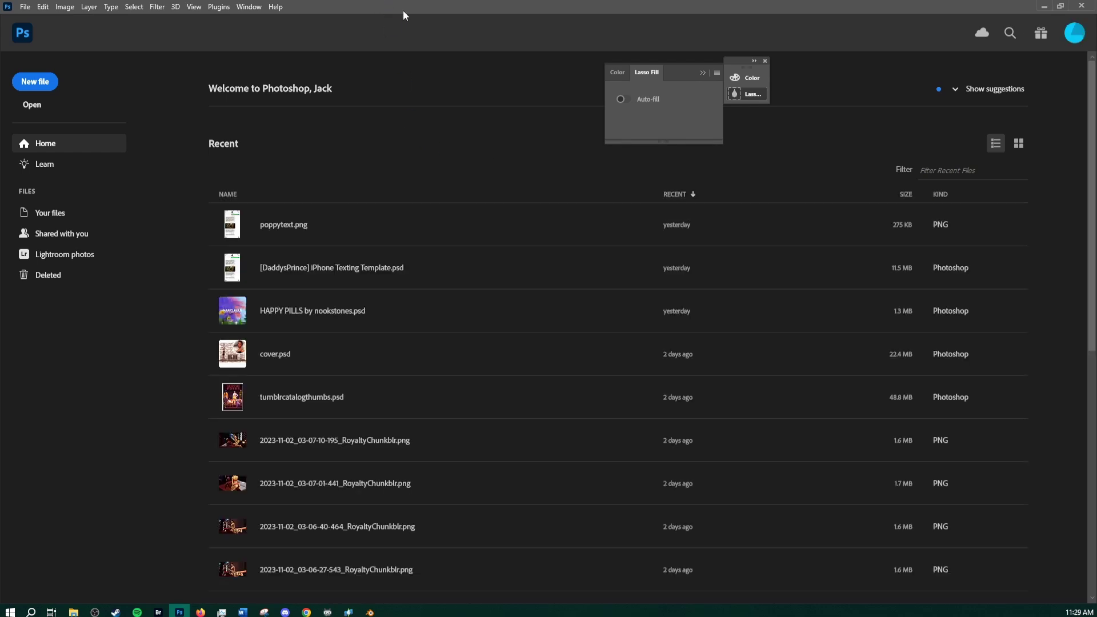
left_click(74, 612)
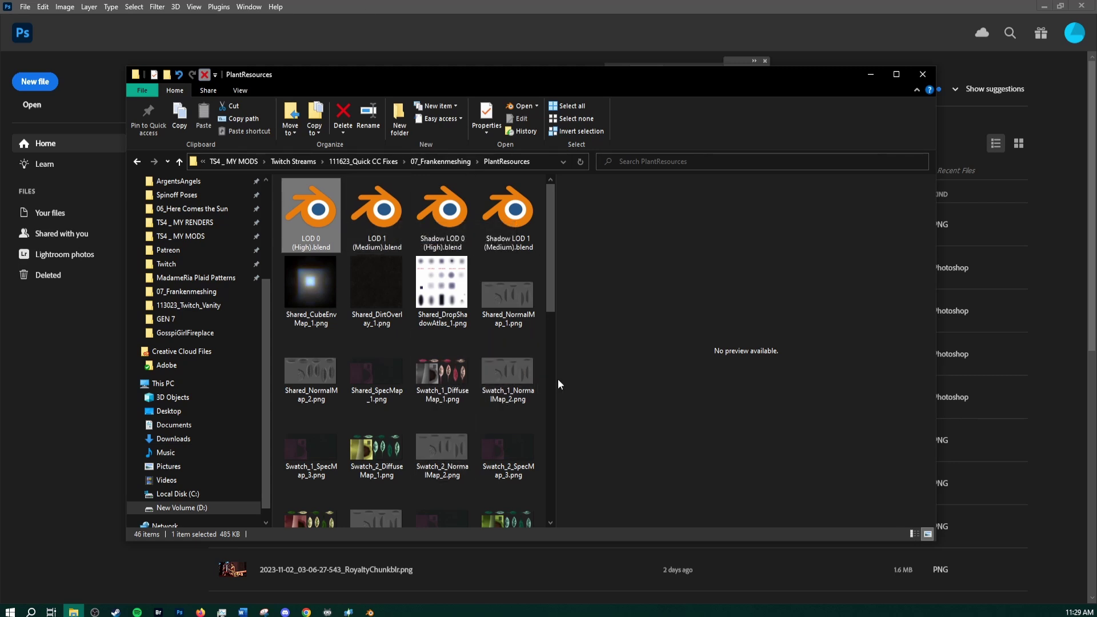
left_click_drag(554, 380, 487, 375)
scroll(412, 343, "down", 3)
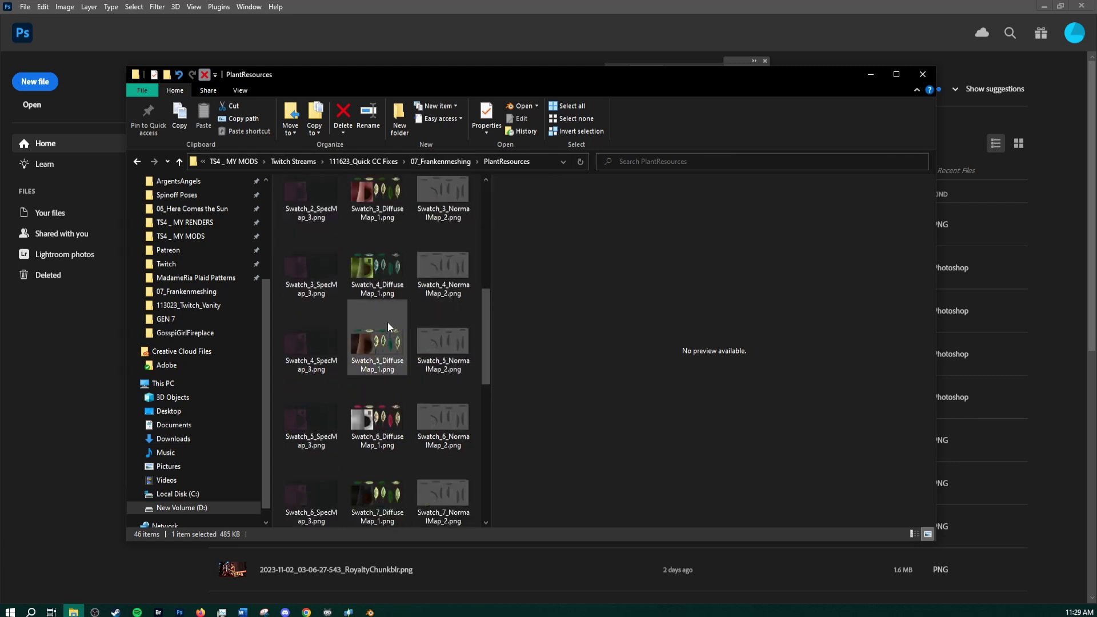
scroll(382, 291, "up", 3)
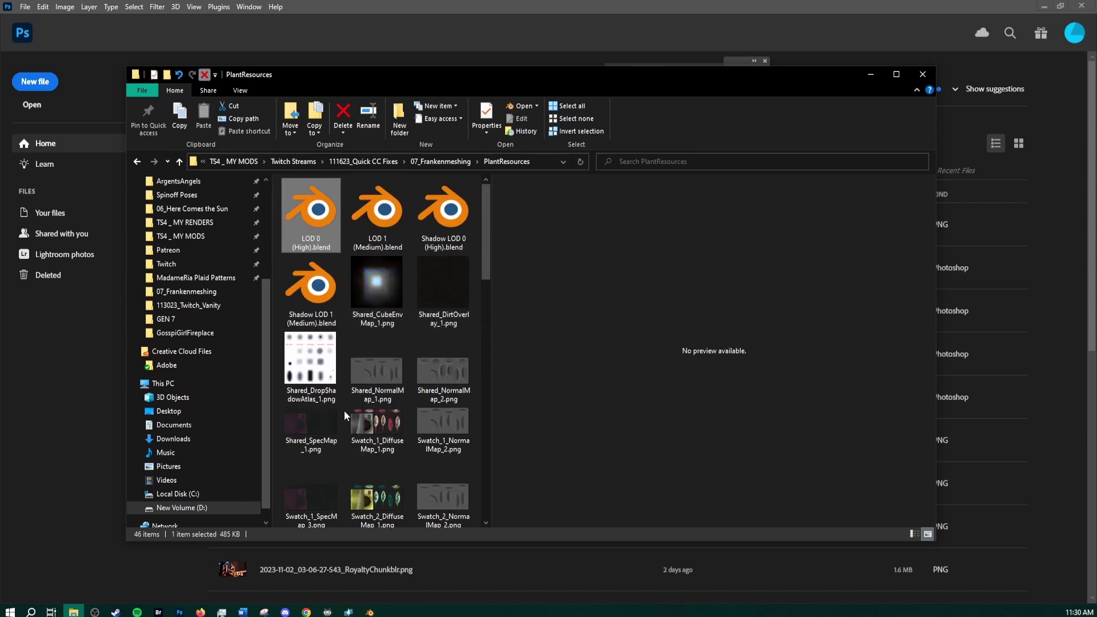
left_click_drag(344, 410, 400, 454)
scroll(396, 447, "up", 10)
left_click(370, 426)
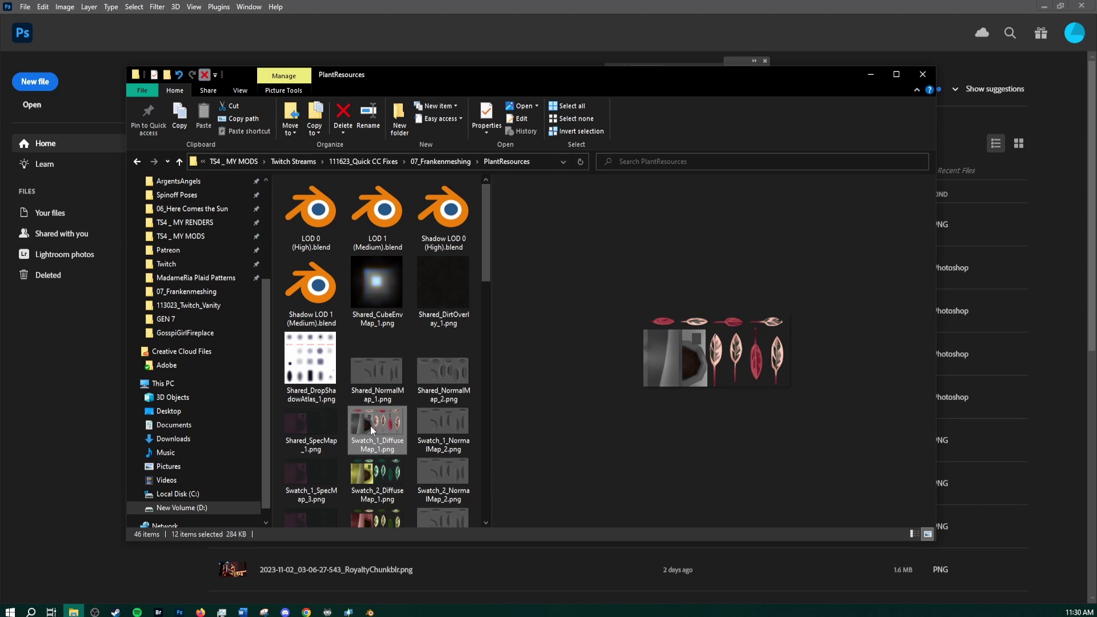
left_click_drag(383, 417, 1007, 236)
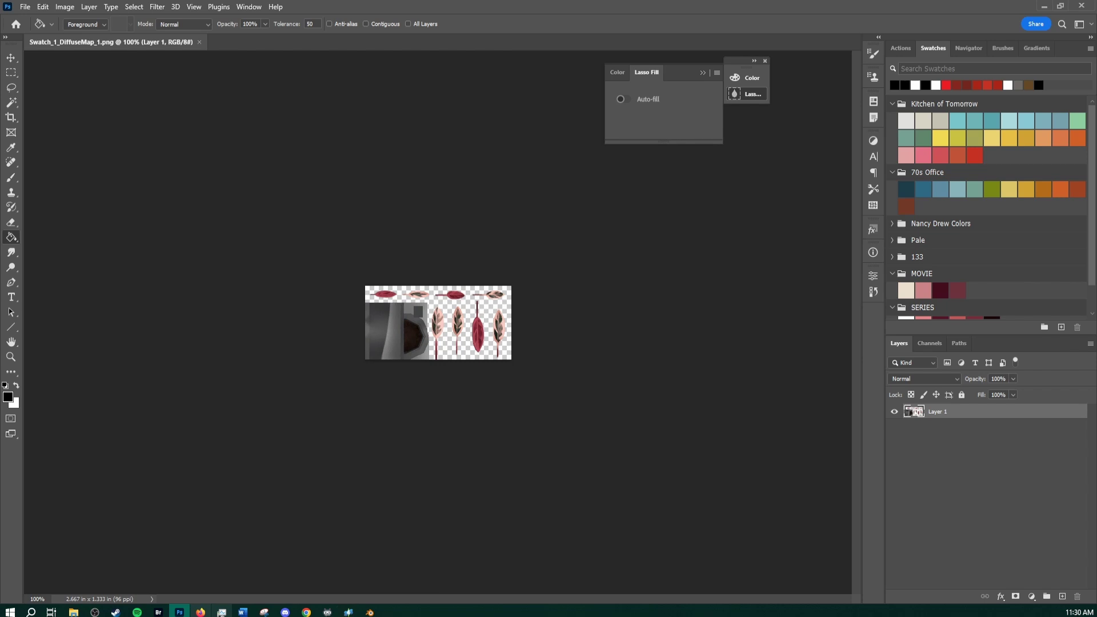
Step: Put Layer 1 in a new group and place the PlantResources diffuse maps for swatches 2 to 12 into that group
left_click(1046, 597)
left_click_drag(949, 429, 958, 410)
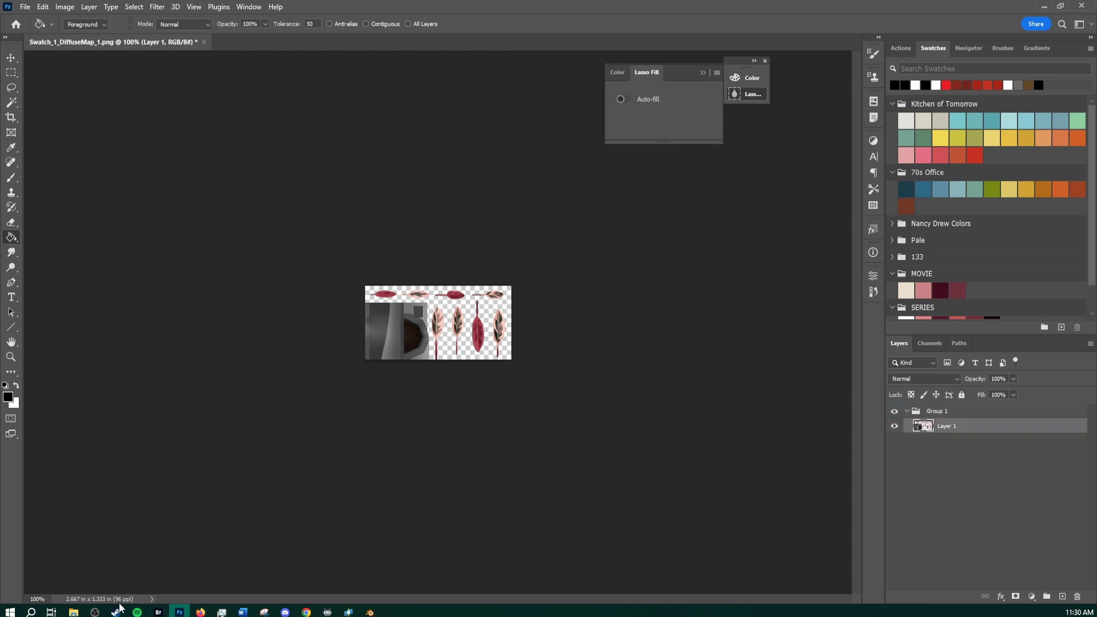
left_click(74, 612)
left_click_drag(408, 449, 387, 555)
scroll(420, 297, "up", 8)
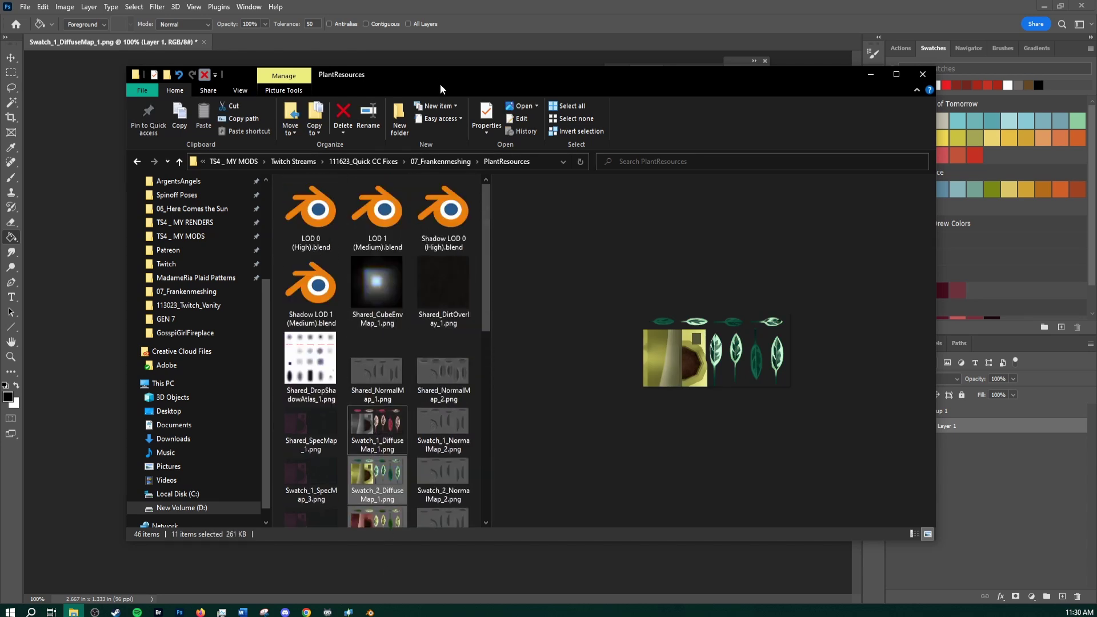
left_click_drag(434, 80, 0, 61)
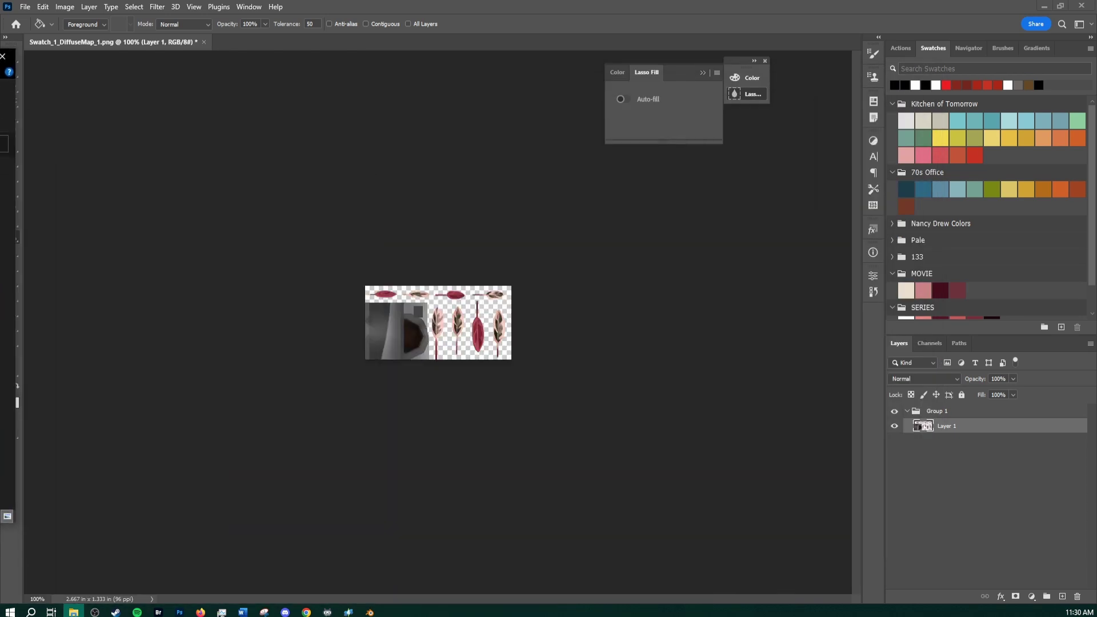
left_click_drag(0, 338, 453, 336)
key("Return")
key("Return")
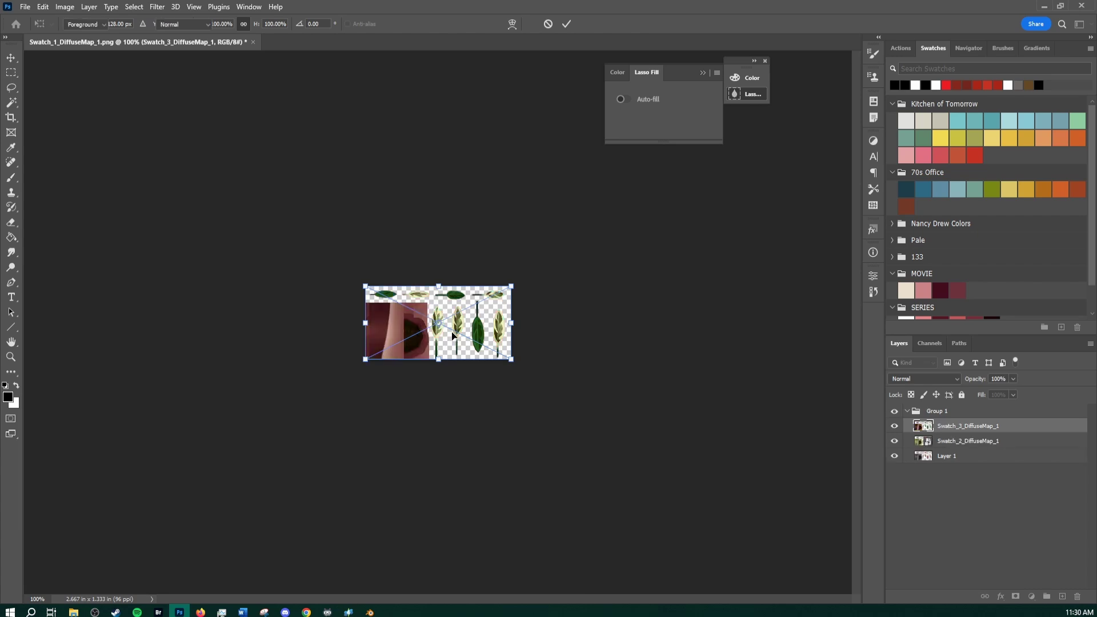
key("Return")
key("Return")
key("Return")
key("Return")
key("Return")
key("Return")
key("Return")
key("Return")
key("Return")
key("Return")
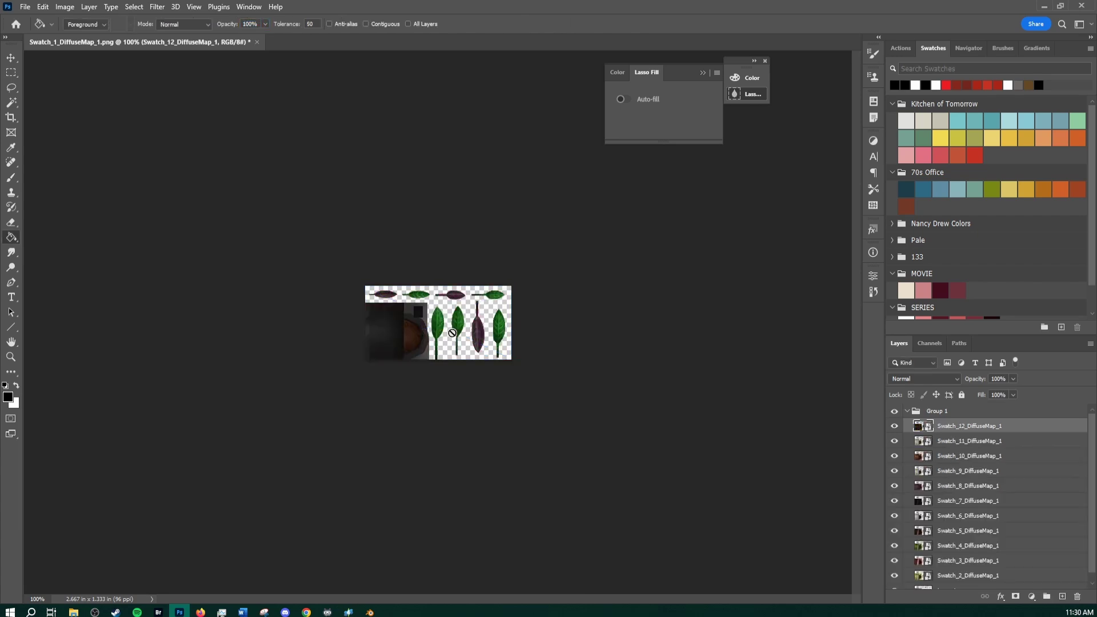
Step: Compare the plant swatches by hiding the diffuse layers one by one from Swatch 12 to Swatch 2, and show them all again
left_click(895, 428)
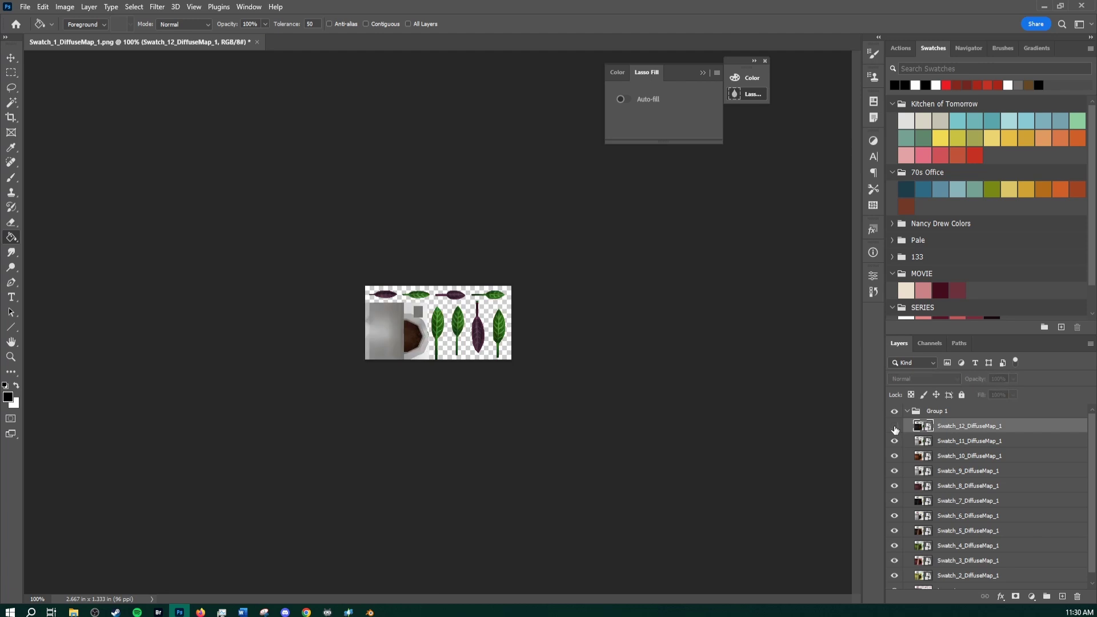
left_click(895, 427)
left_click(895, 441)
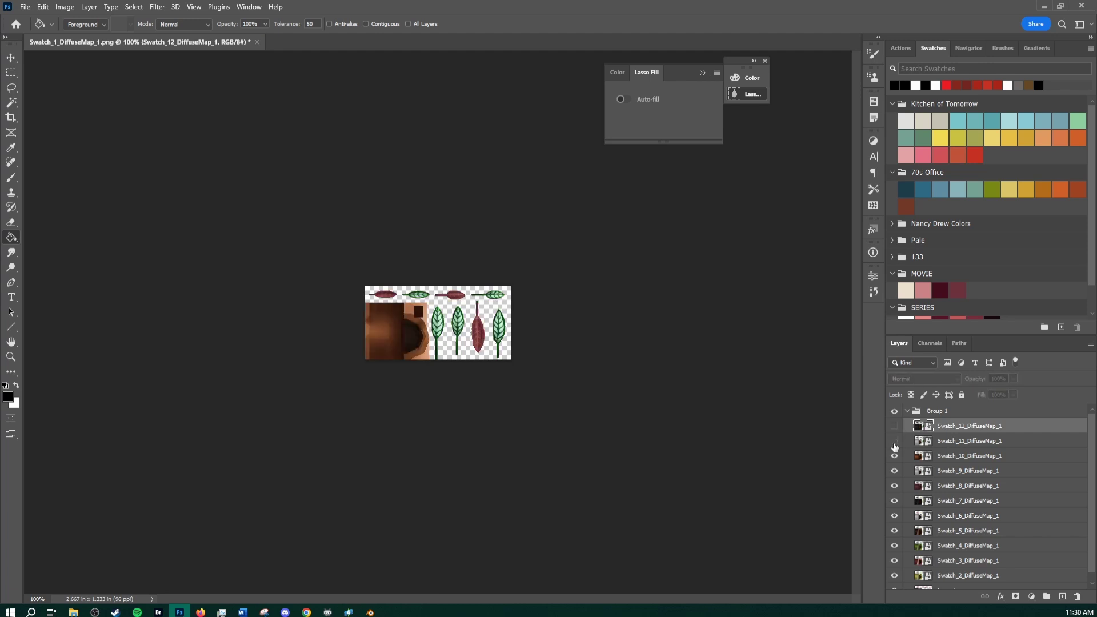
left_click(895, 456)
left_click(895, 471)
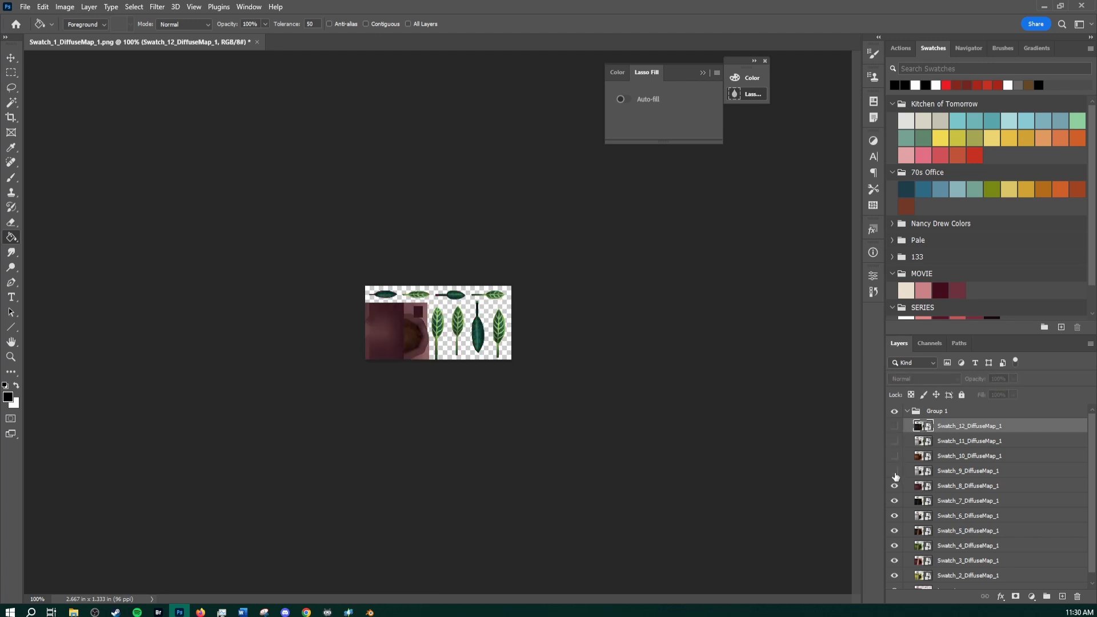
left_click(894, 486)
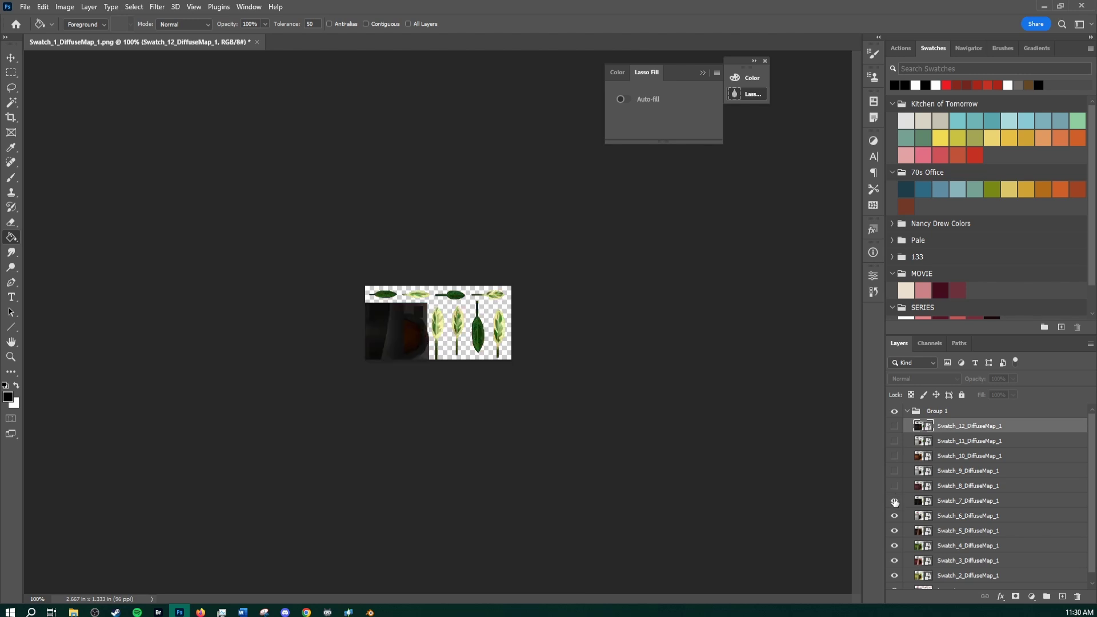
left_click(895, 501)
left_click(895, 516)
left_click(895, 531)
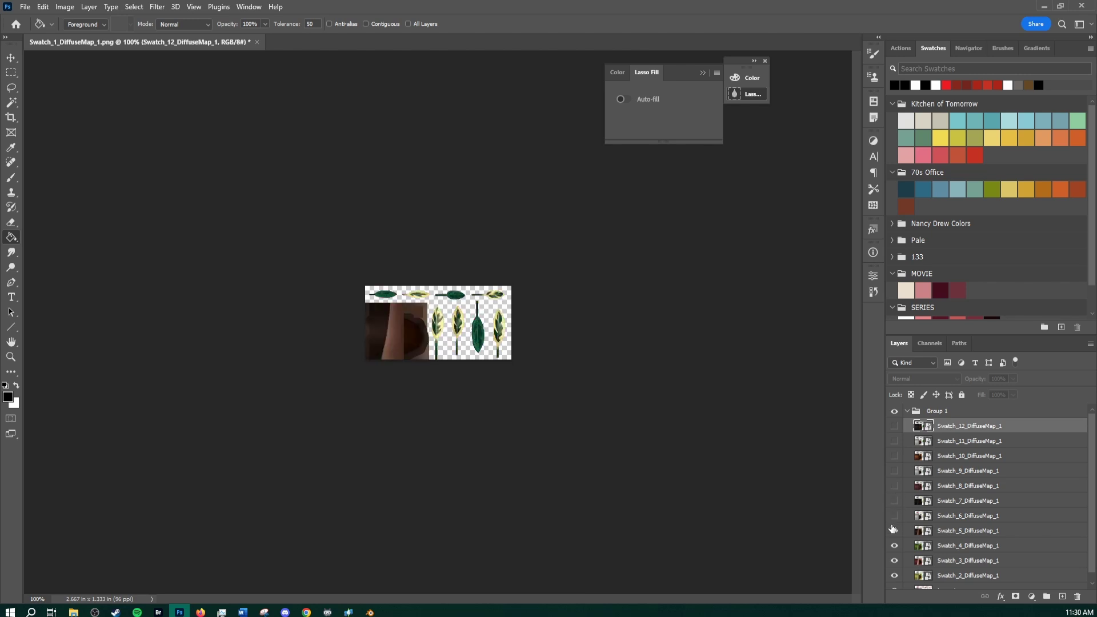
left_click(895, 546)
left_click(895, 561)
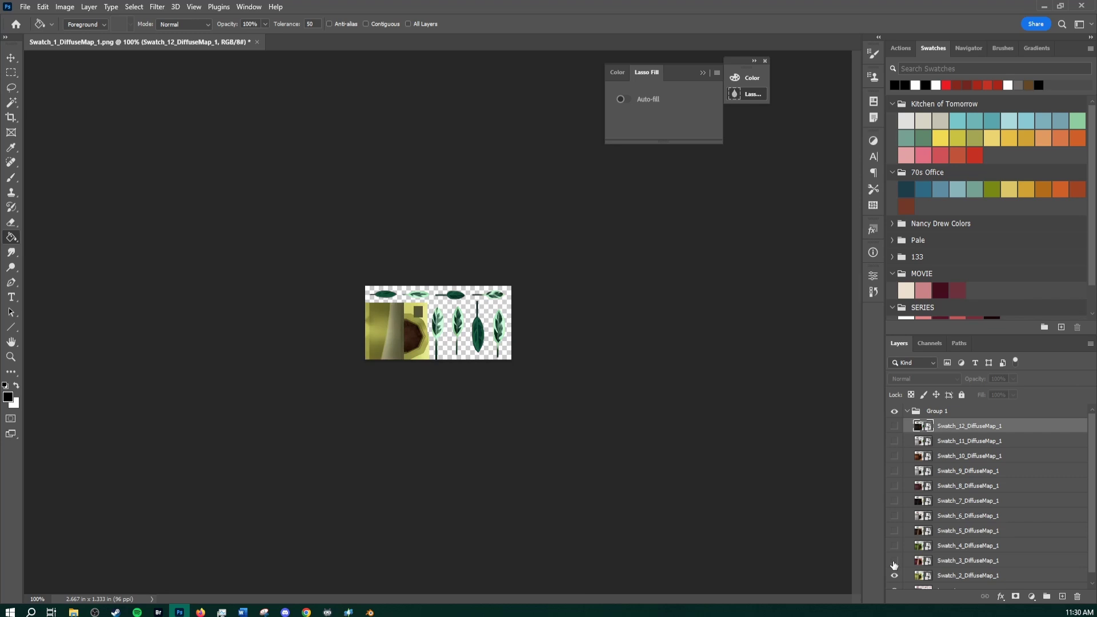
left_click(895, 576)
scroll(895, 576, "down", 1)
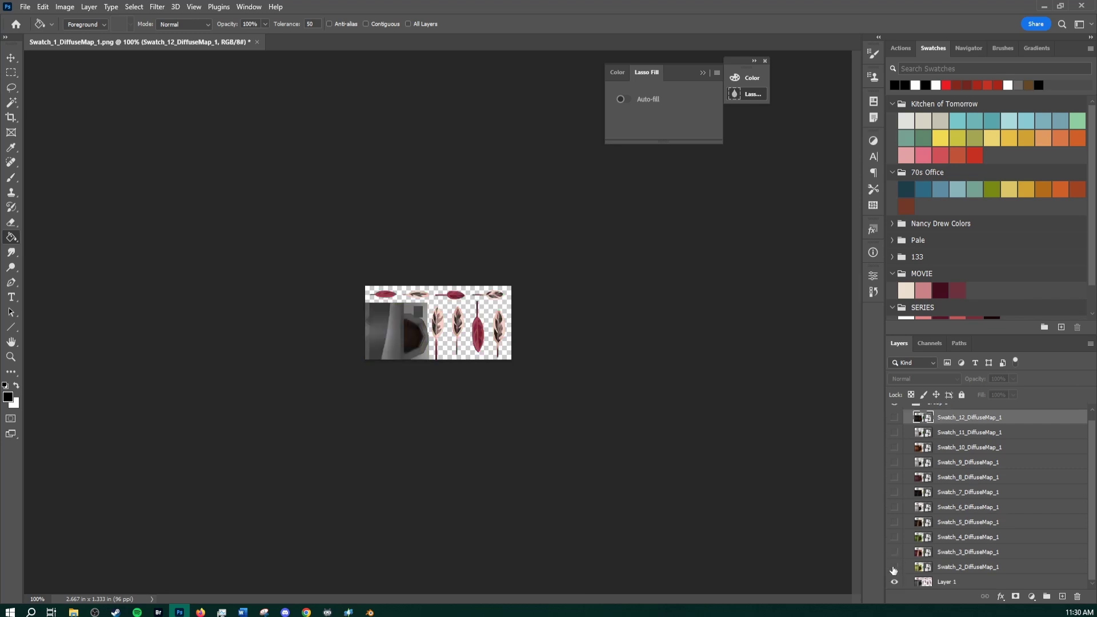
left_click(895, 568)
left_click_drag(896, 553, 899, 423)
scroll(898, 422, "up", 1)
Step: Collapse and hide Group 1 with the plant swatches, and create a second layer group above it
left_click(907, 411)
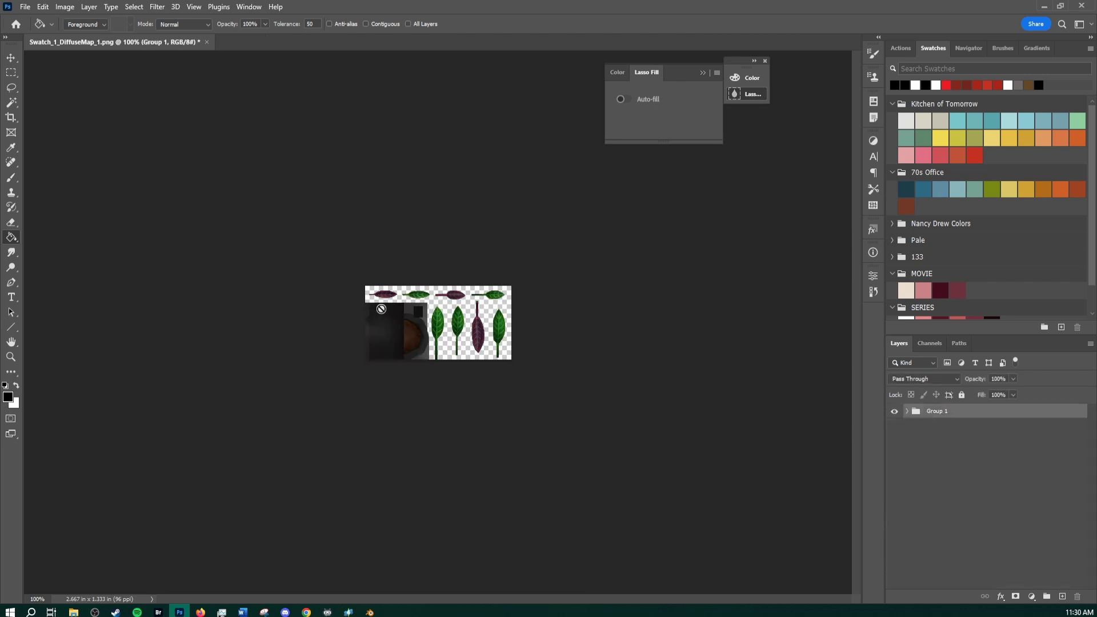
left_click(904, 422)
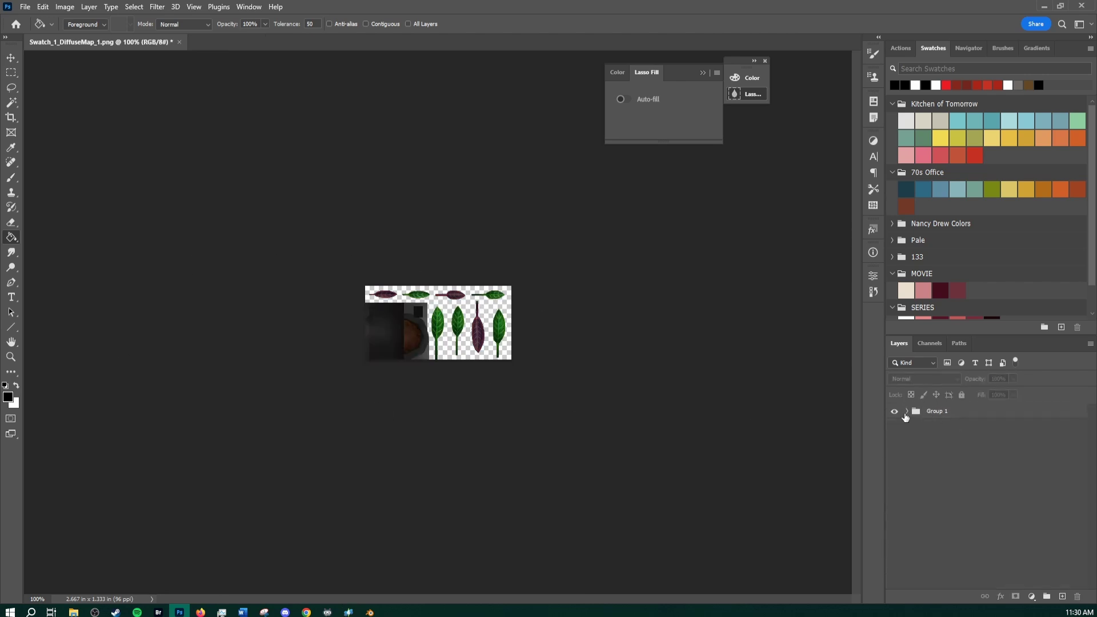
left_click(895, 411)
left_click(1046, 597)
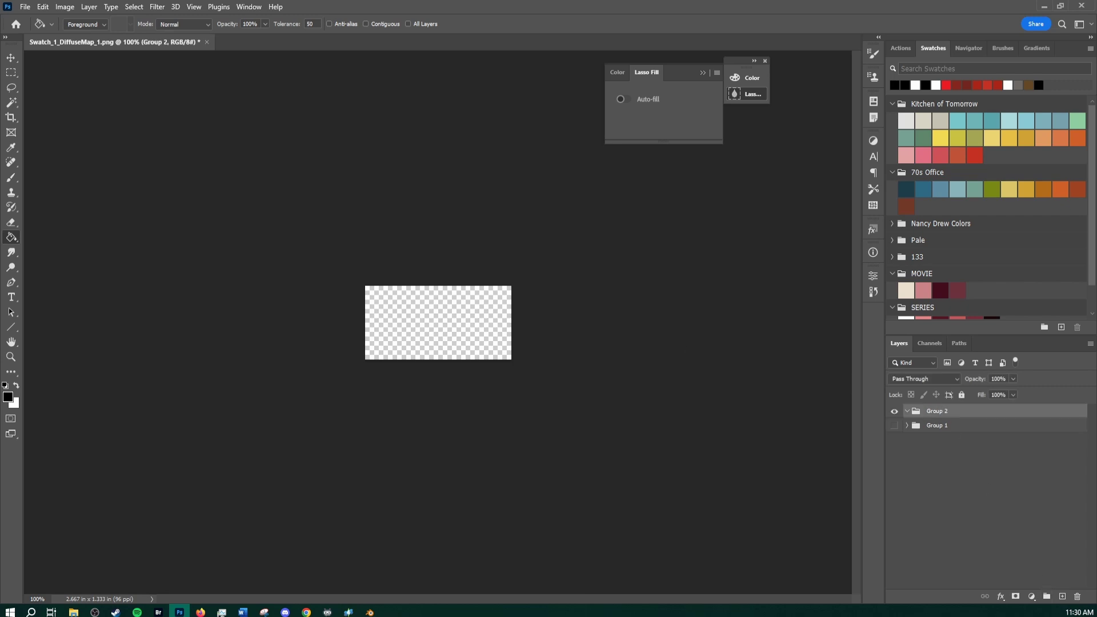
Step: Place the diffuse maps of swatches 1 to 12 from the PotResources folder as layers in the document
key("alt+Tab")
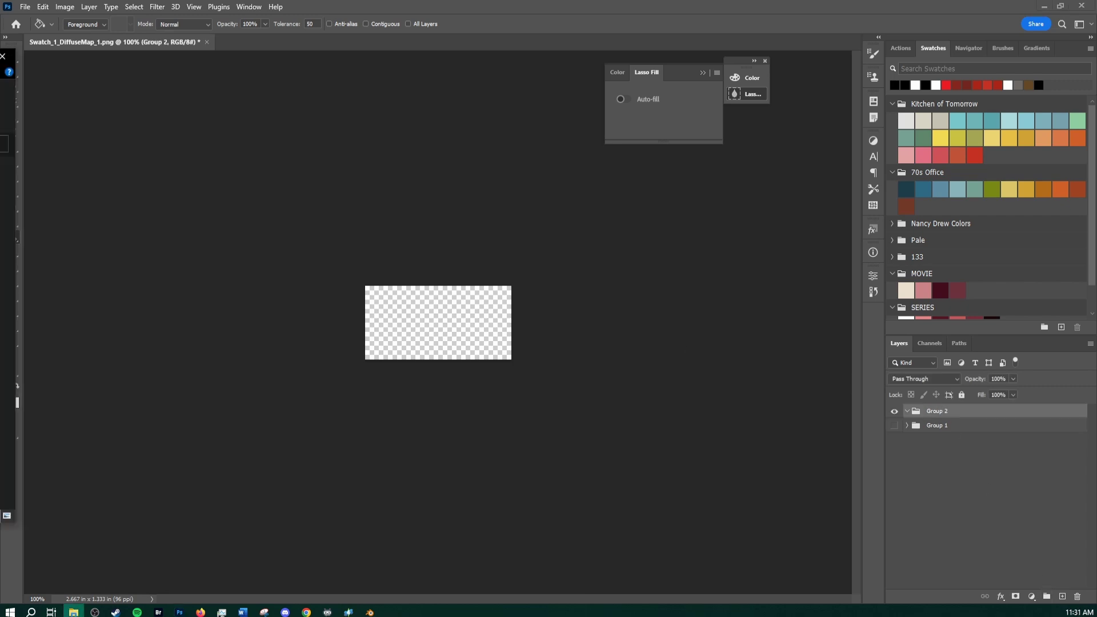
left_click_drag(0, 53, 488, 49)
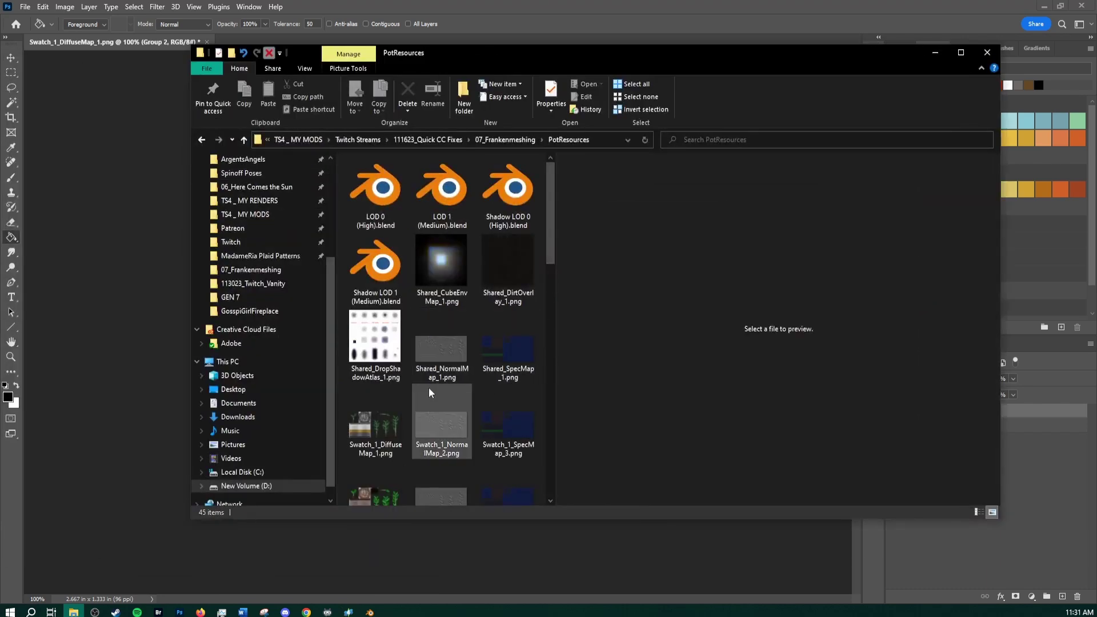
scroll(428, 392, "down", 3)
left_click_drag(338, 230, 375, 515)
scroll(383, 393, "up", 10)
scroll(383, 394, "down", 1)
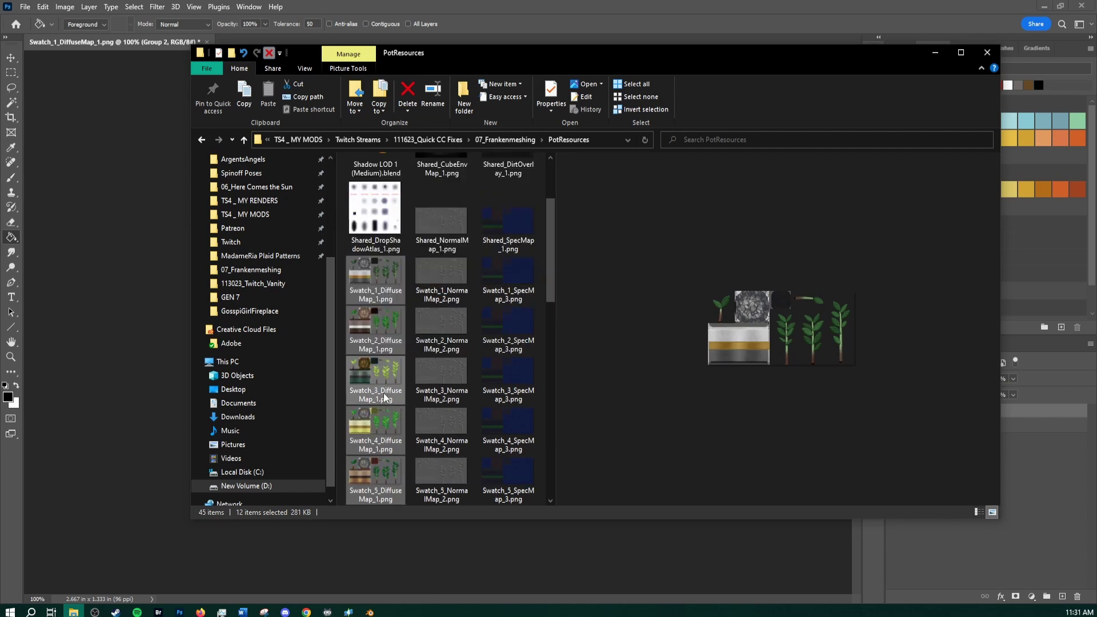
left_click_drag(515, 56, 0, 91)
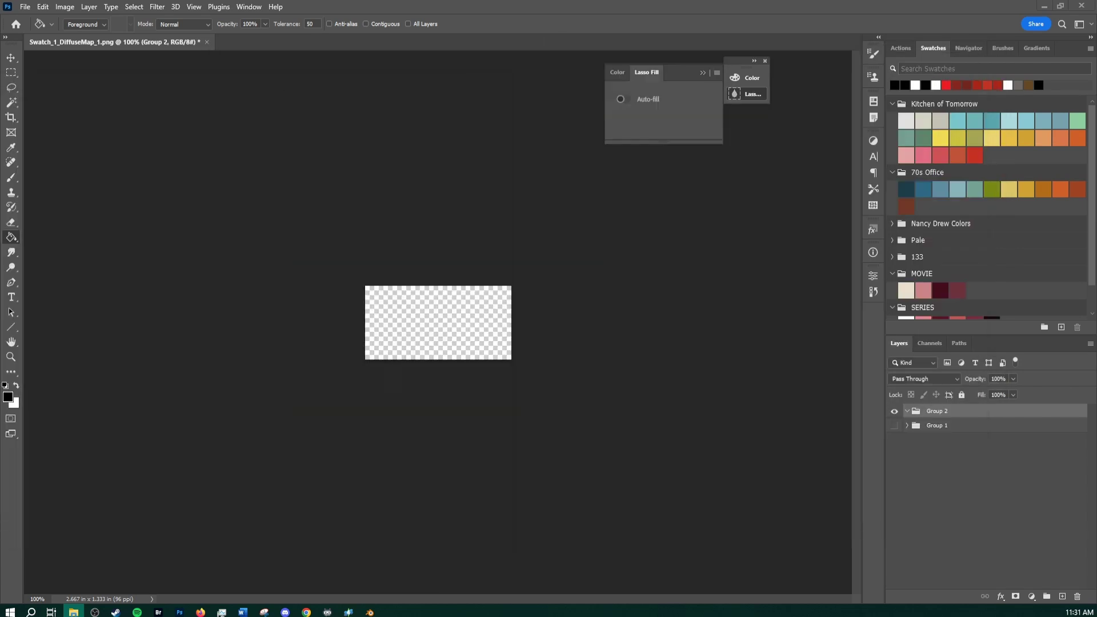
left_click_drag(0, 274, 481, 336)
key("Return")
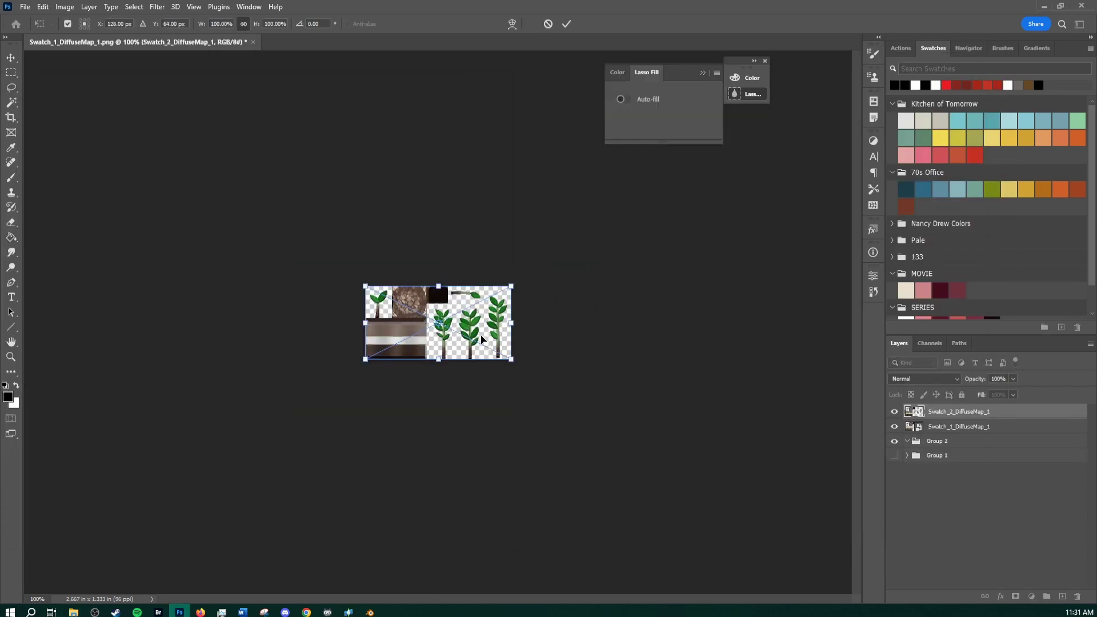
key("Return")
key("Return")
key("Return")
key("Return")
key("Return")
key("Return")
key("Return")
key("Return")
key("Return")
key("Return")
key("Return")
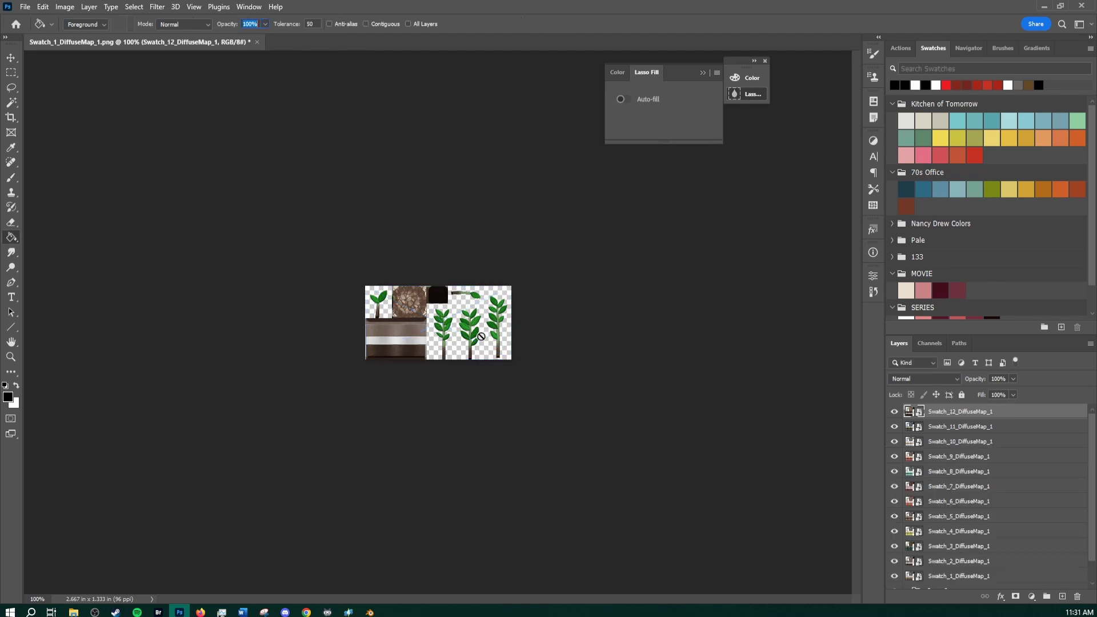
Step: Select the pot diffuse map layers from Swatch 12 to Swatch 1 and put them in a new layer group
scroll(960, 549, "down", 2)
left_click(960, 553, "shift")
left_click(1046, 600)
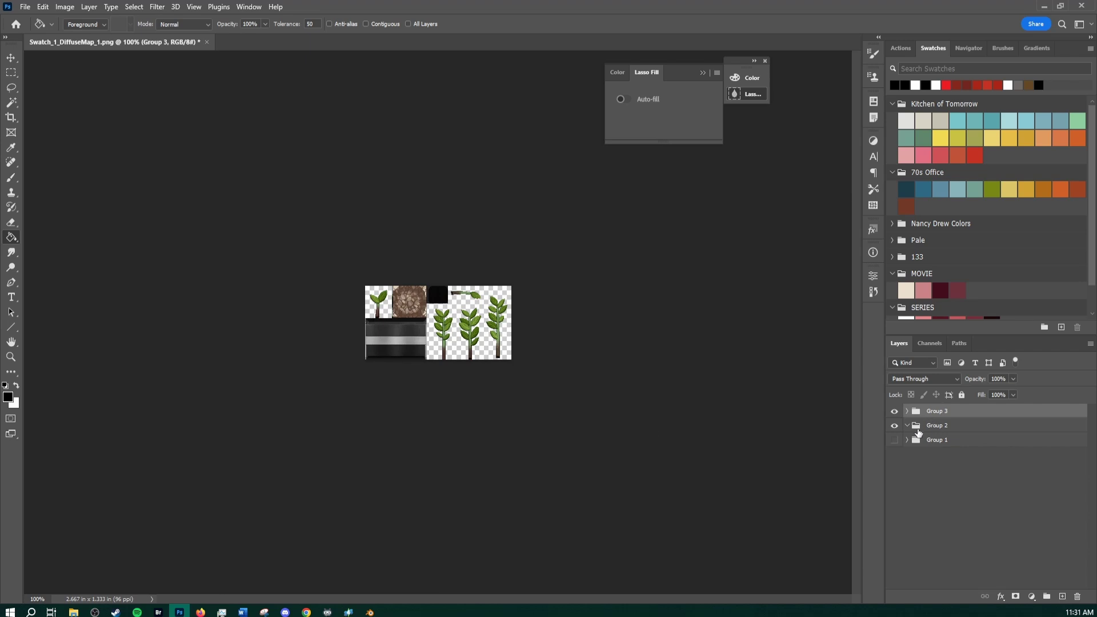
Step: Place the Uvs image as a layer above all groups, fitted to the canvas
key("z")
mouse_move(431, 281)
left_mouse_down()
mouse_move(491, 269)
mouse_move(463, 193)
mouse_move(440, 220)
left_mouse_up()
key("g")
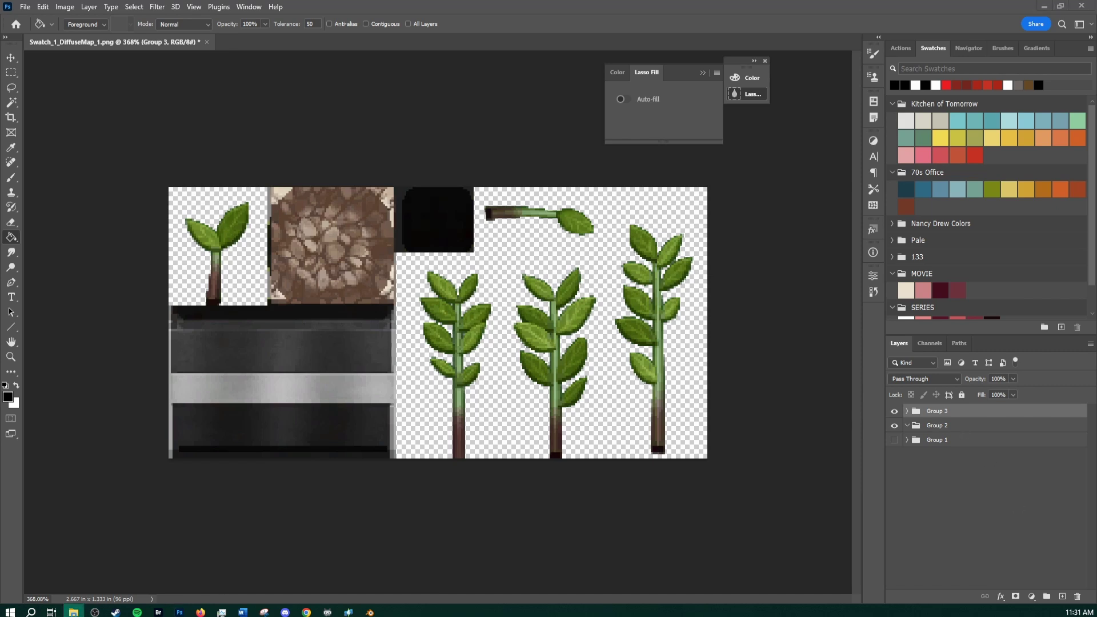
left_click_drag(540, 375, 532, 375)
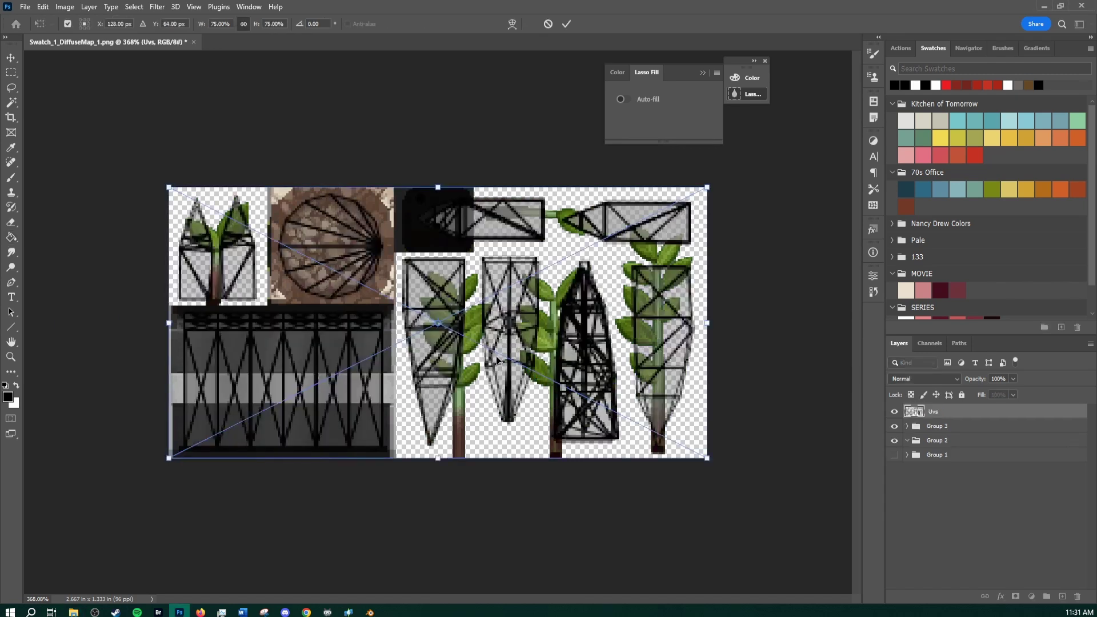
key("Return")
Step: Set the Uvs layer to the Multiply blend mode at 59% opacity
left_click(913, 379)
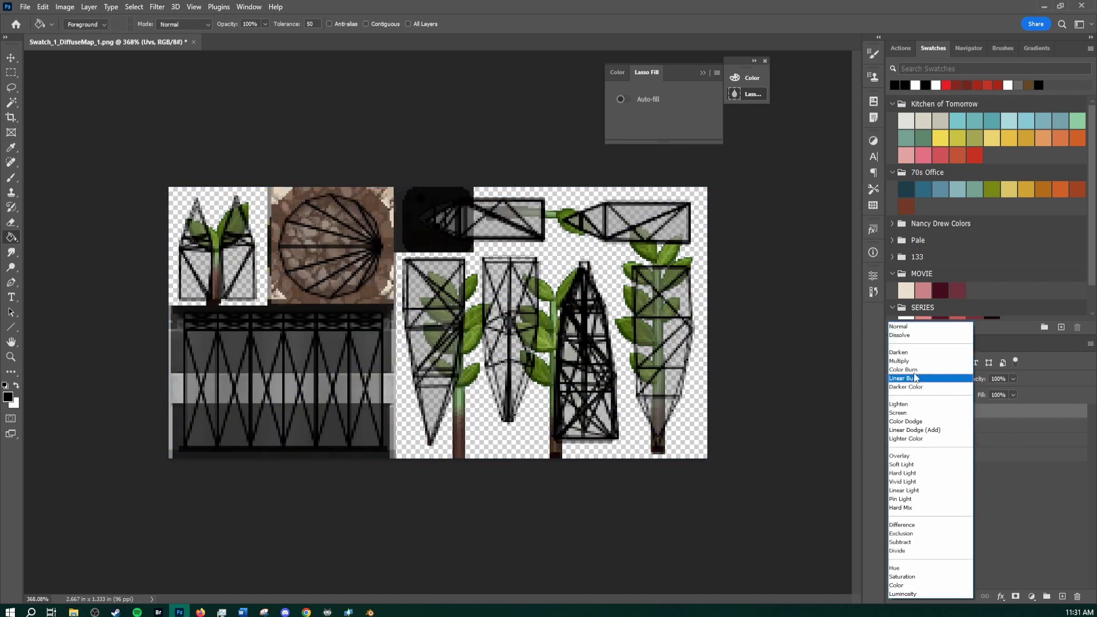
left_click(914, 351)
left_click_drag(1013, 379, 987, 394)
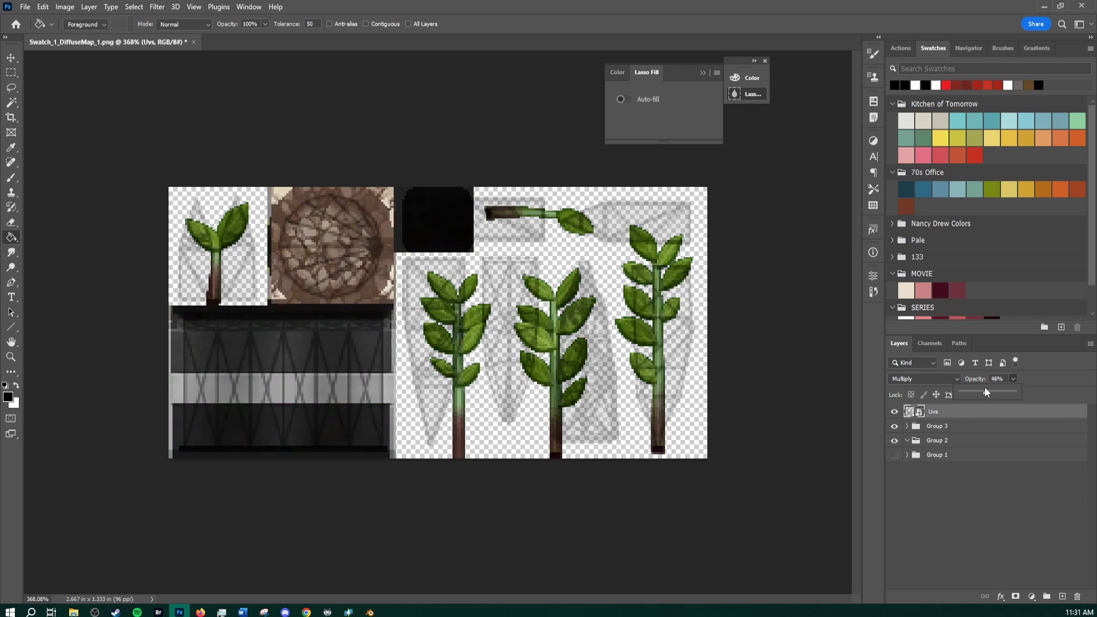
left_click_drag(992, 394, 993, 394)
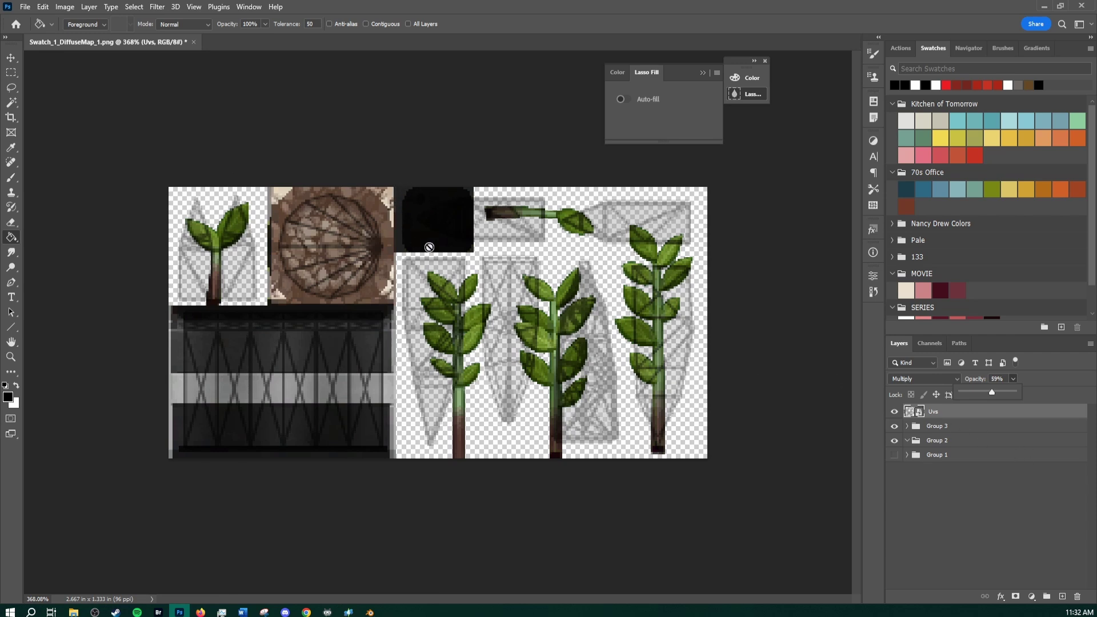
Step: Compare the pot textures with the UV layout by toggling the visibility of Group 3 and its Swatch 12 layer
left_click(894, 429)
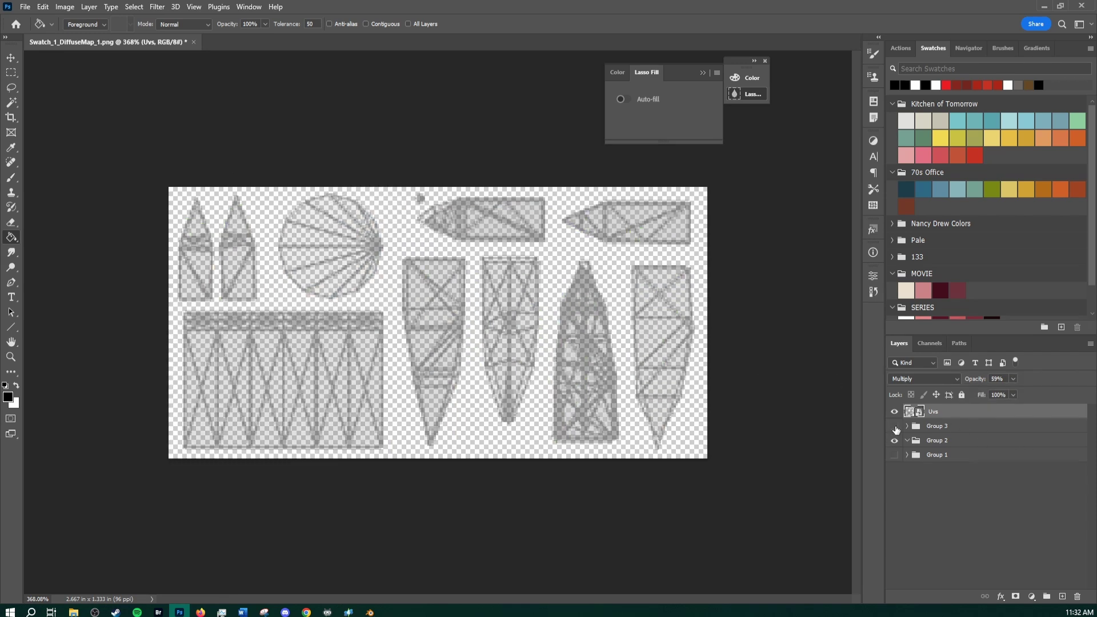
left_click(894, 427)
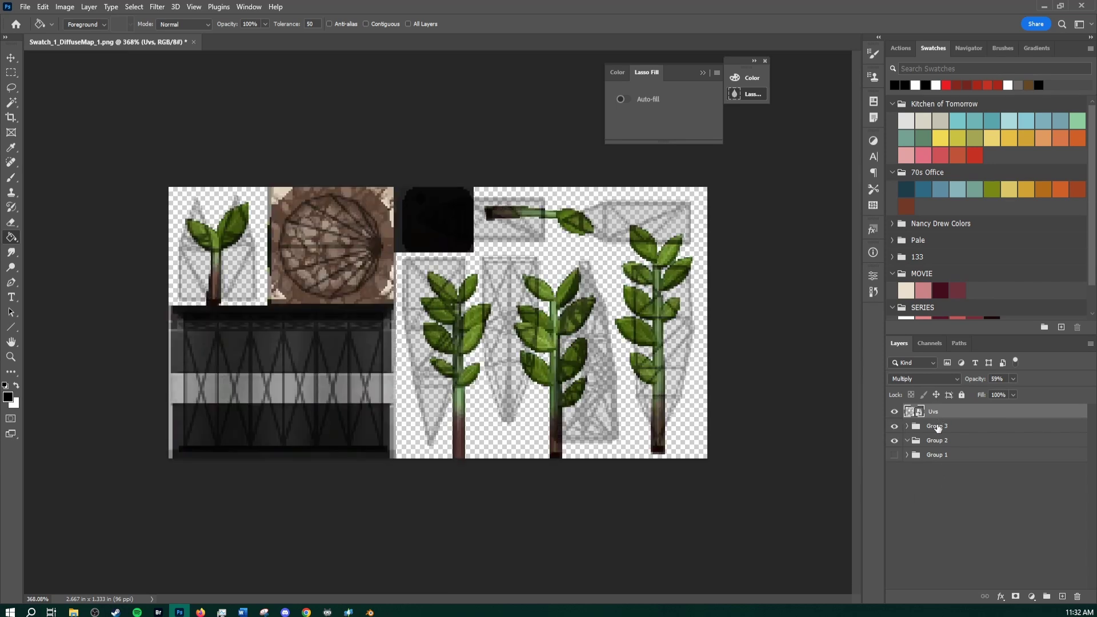
left_click(938, 427)
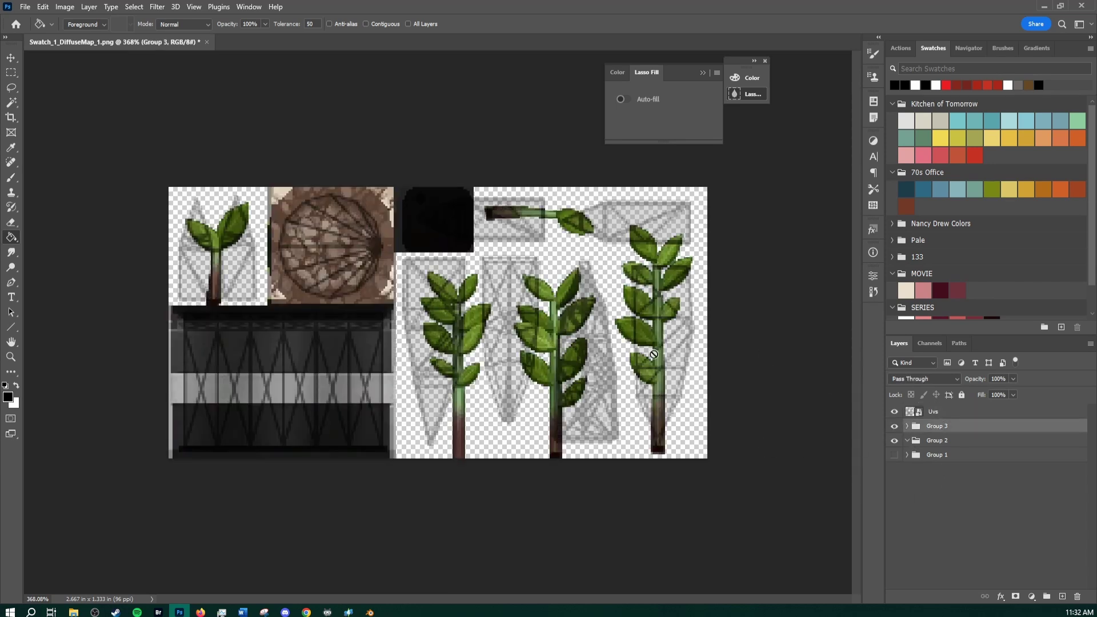
left_click(895, 426)
left_click(895, 426)
left_click(907, 426)
left_click(893, 442)
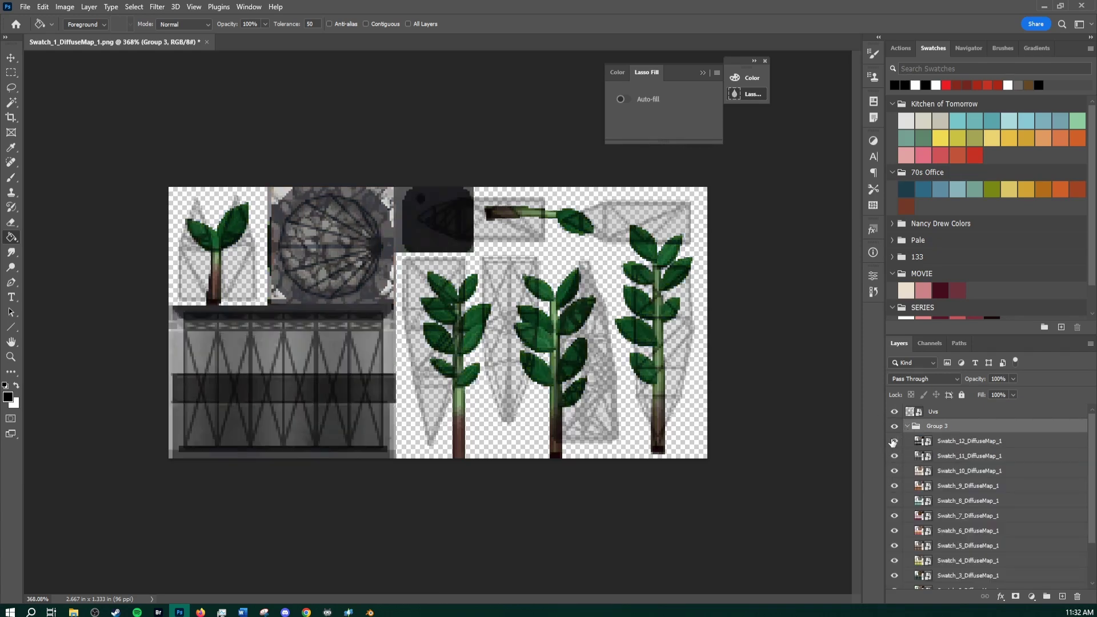
left_click(893, 442)
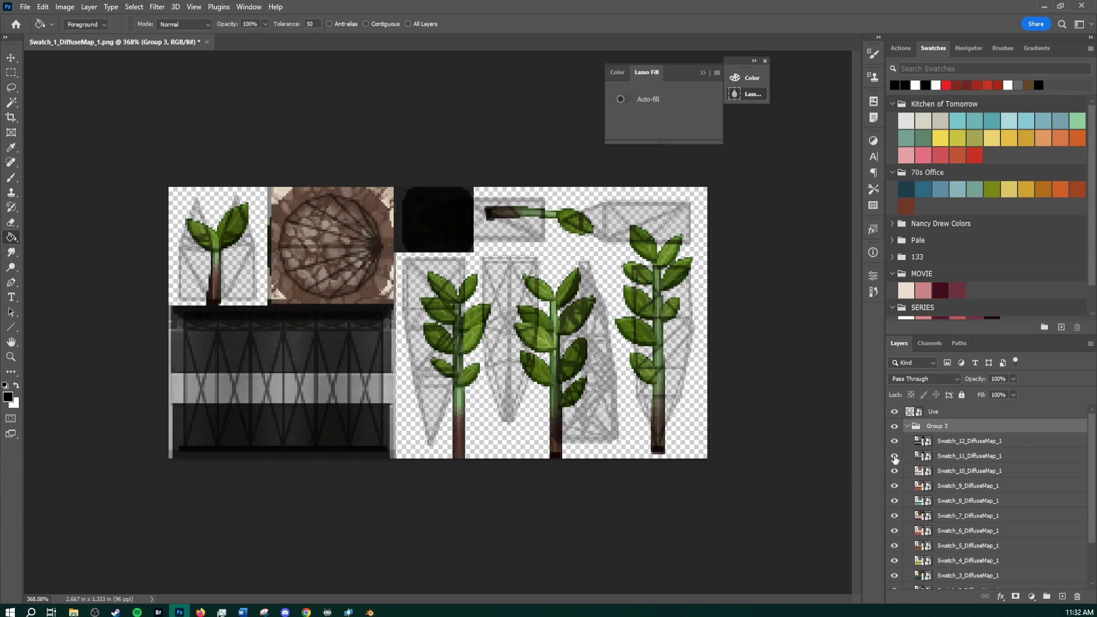
left_click(907, 427)
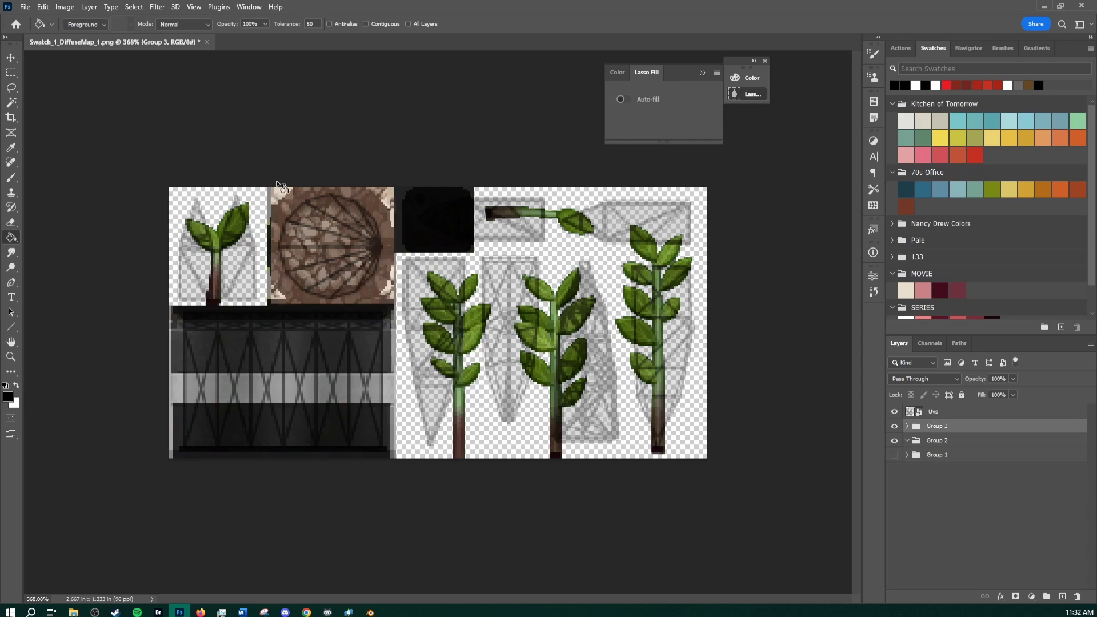
Step: Add a layer mask to Group 3 and fill the seedling, leaf and dark square areas black, keeping only the pot and soil
left_click(1016, 597)
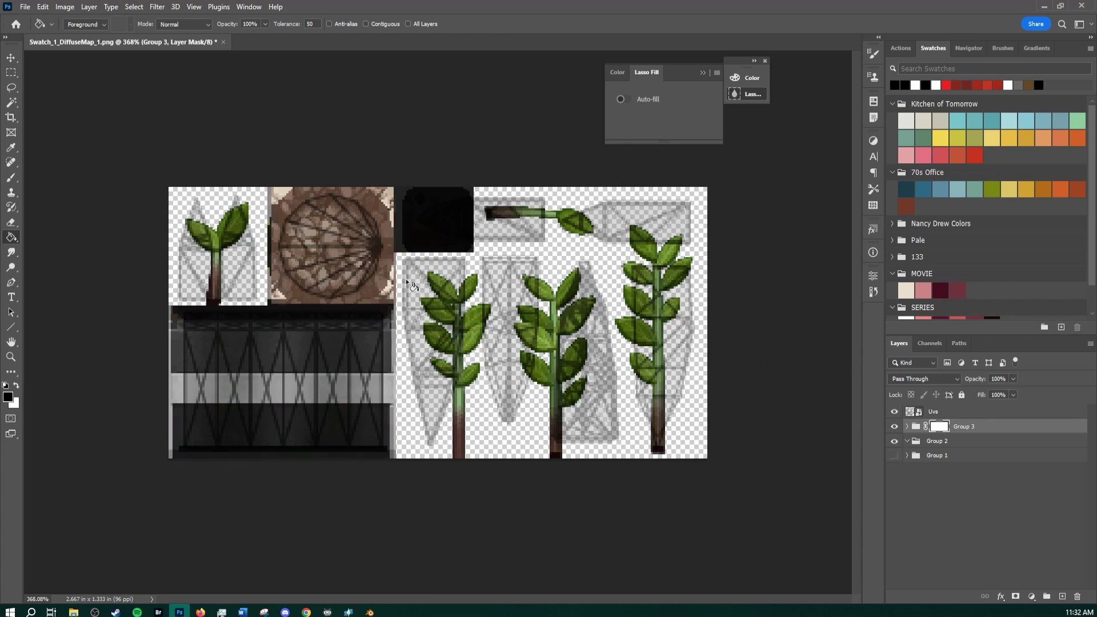
key("m")
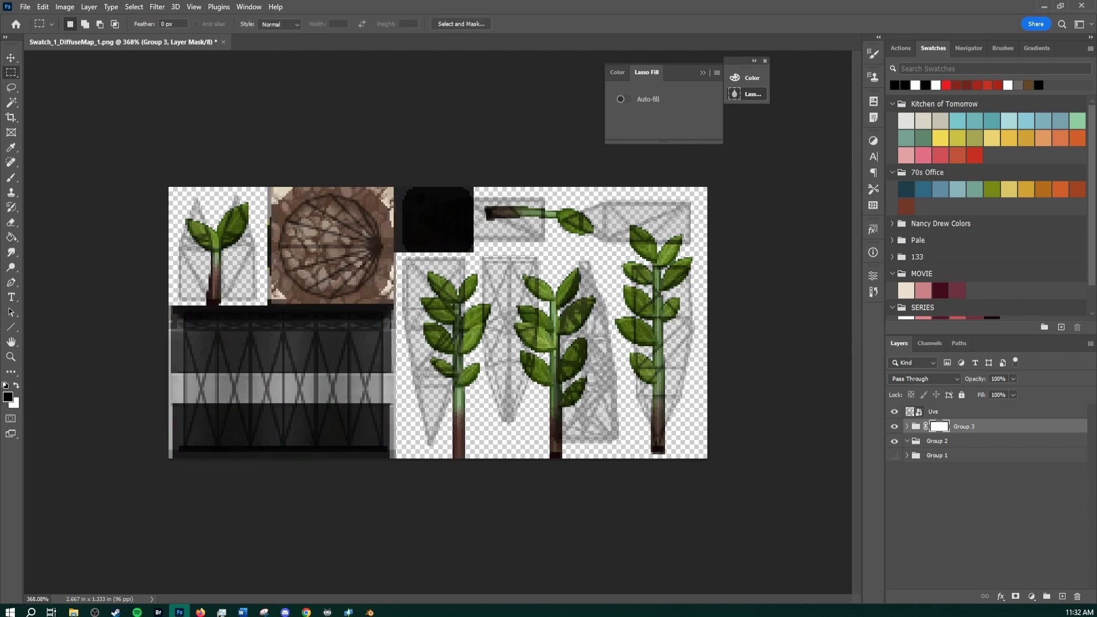
left_click_drag(405, 257, 737, 474)
left_click_drag(166, 173, 267, 305)
left_click_drag(451, 187, 508, 157, "ctrl")
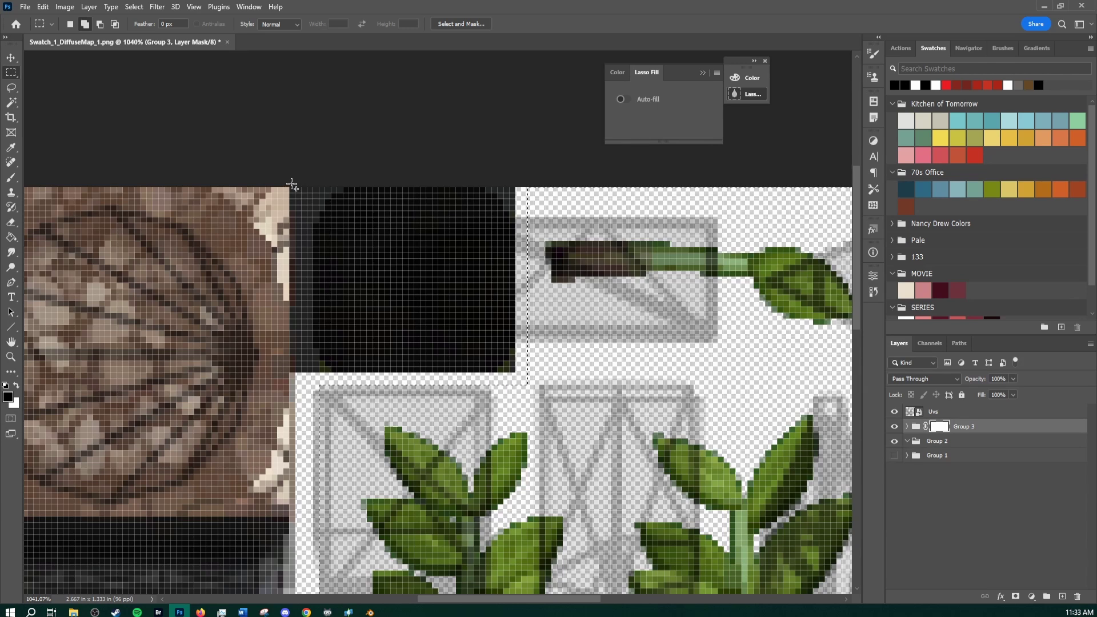
left_click_drag(293, 187, 560, 392, "shift")
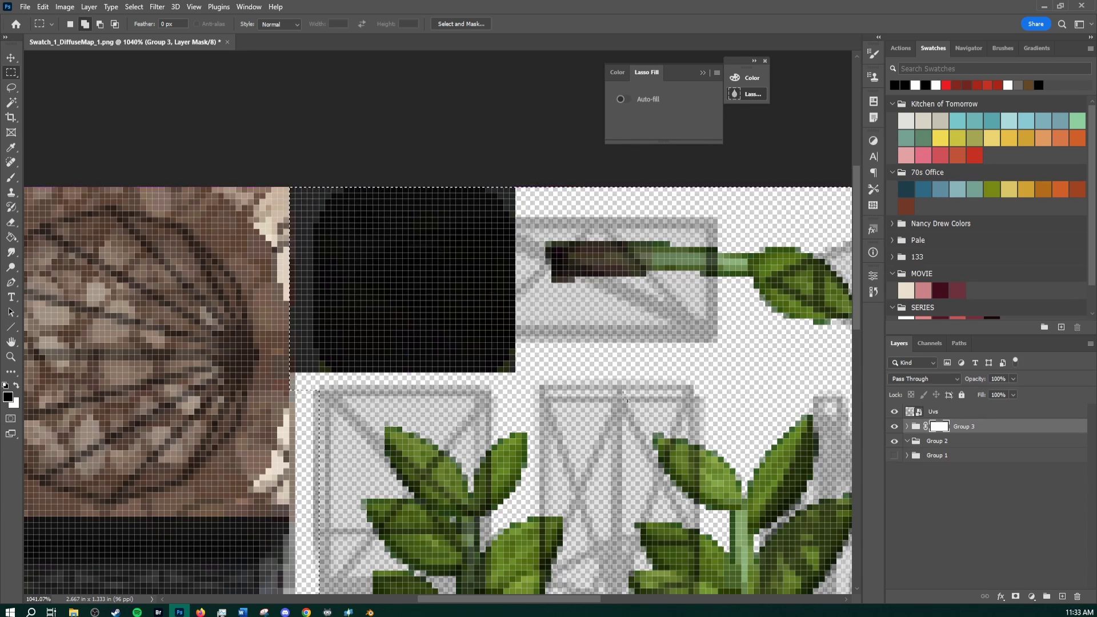
scroll(601, 324, "down", 5, "alt")
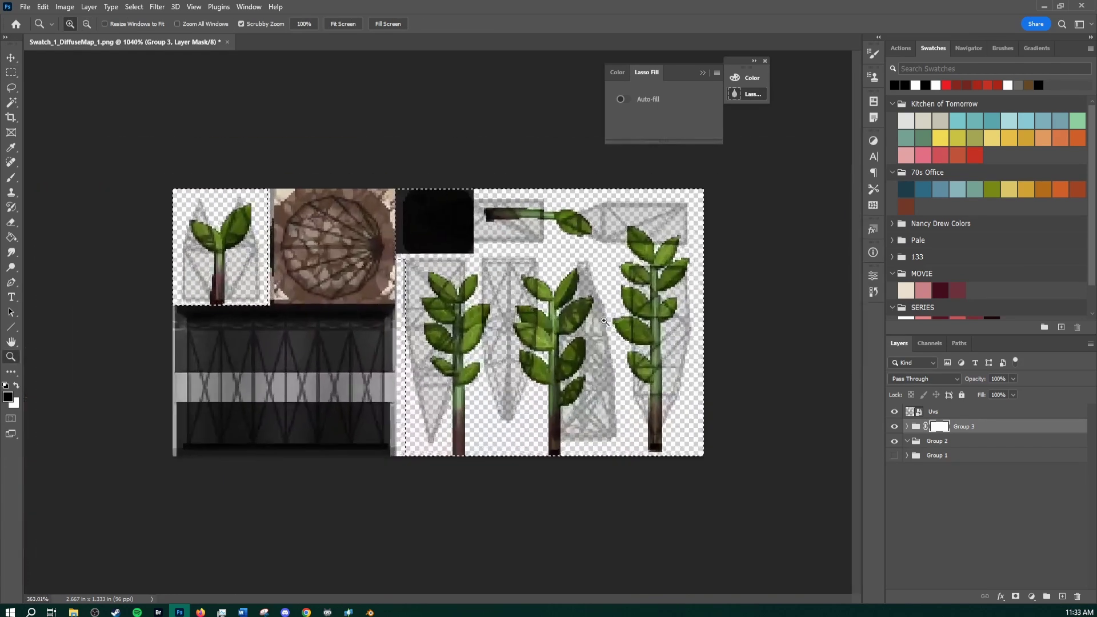
key("g")
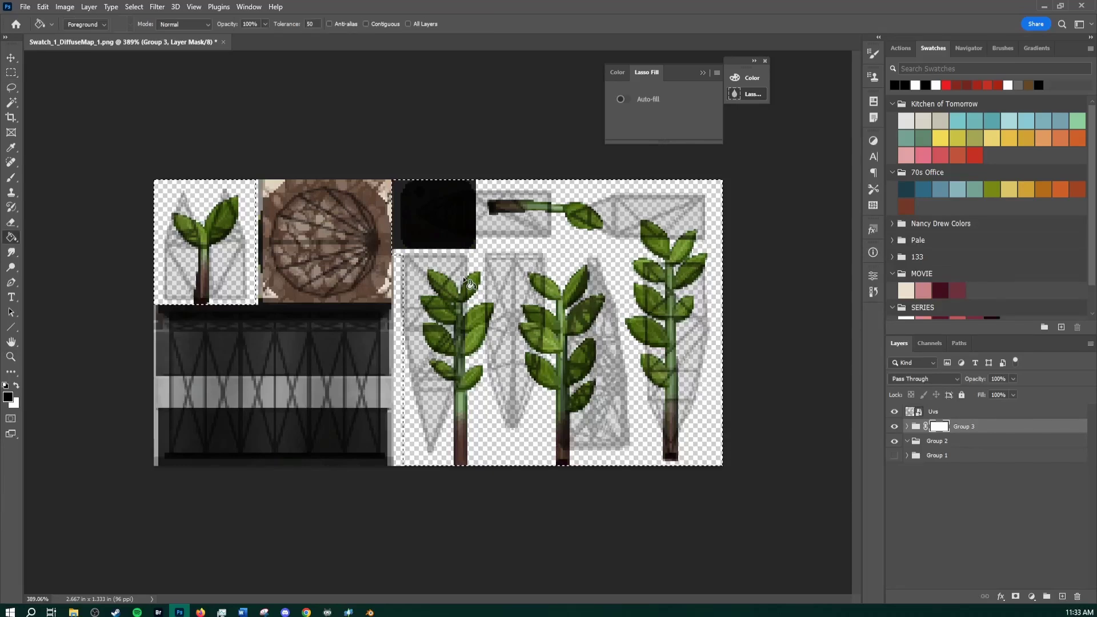
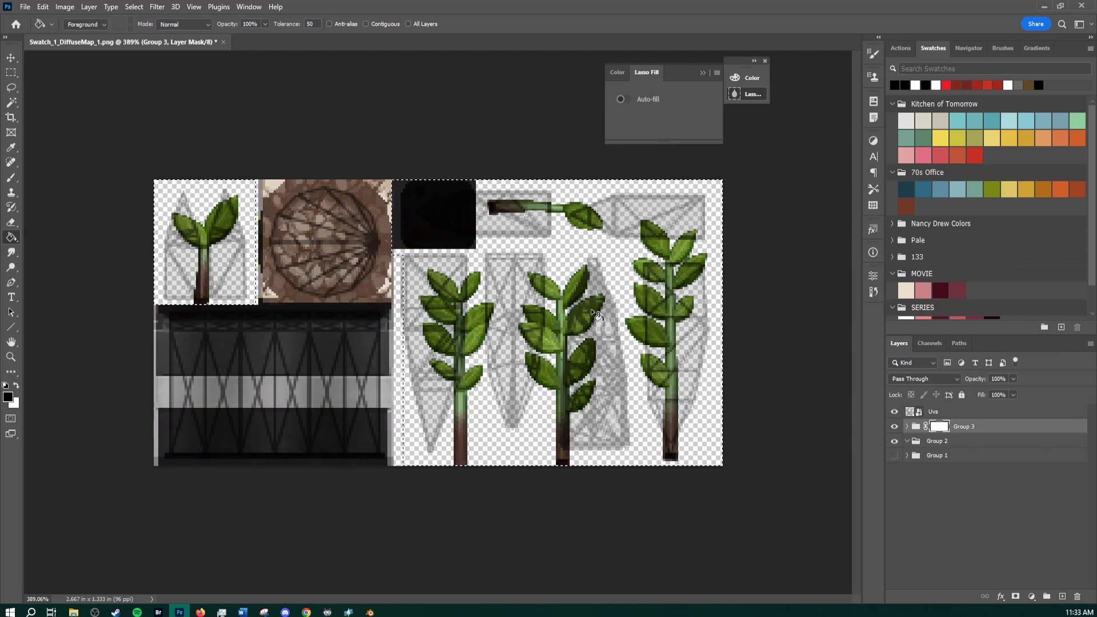
left_click(596, 315)
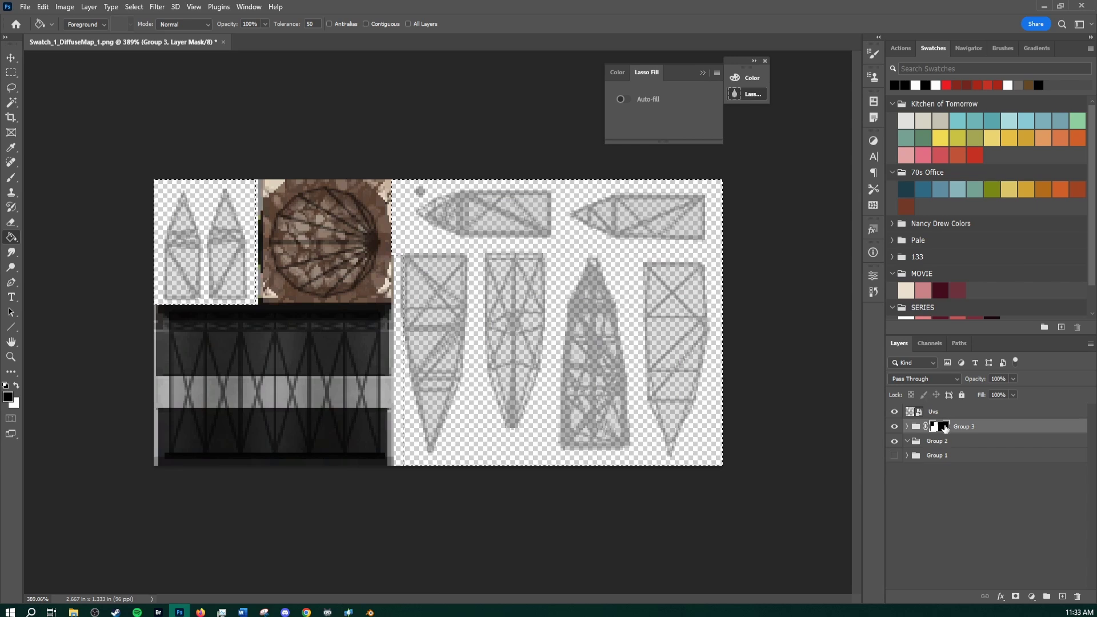
Step: Deselect, then marquee a small square around the UV dot beside the soil and fill it white on Group 3's mask
scroll(412, 178, "up", 5, "alt")
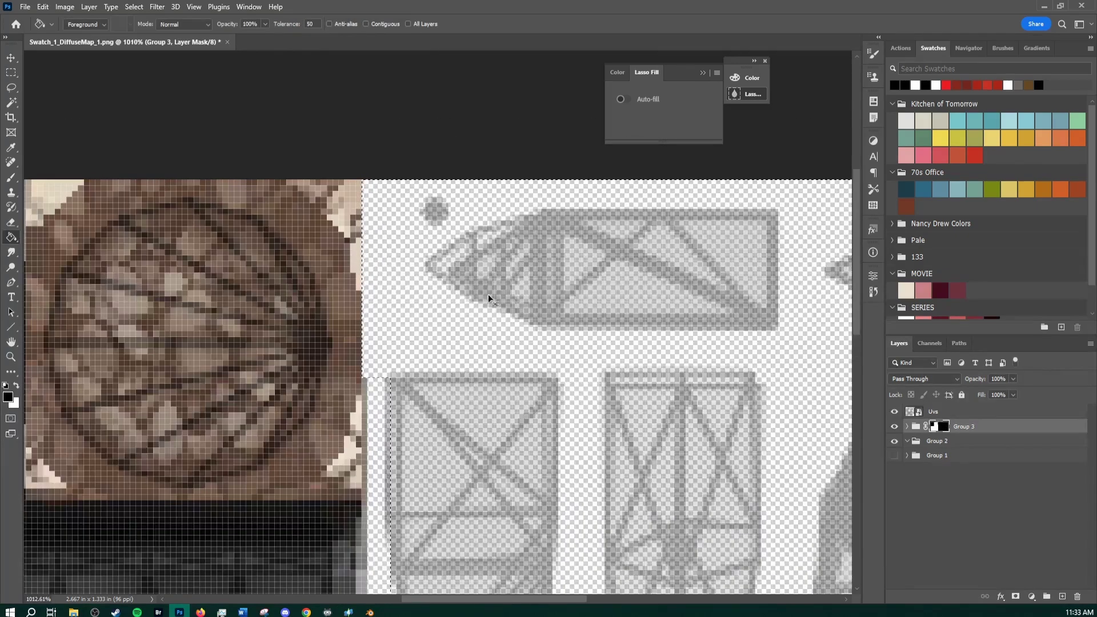
key("ctrl+d")
left_click_drag(494, 225, 516, 216, "ctrl")
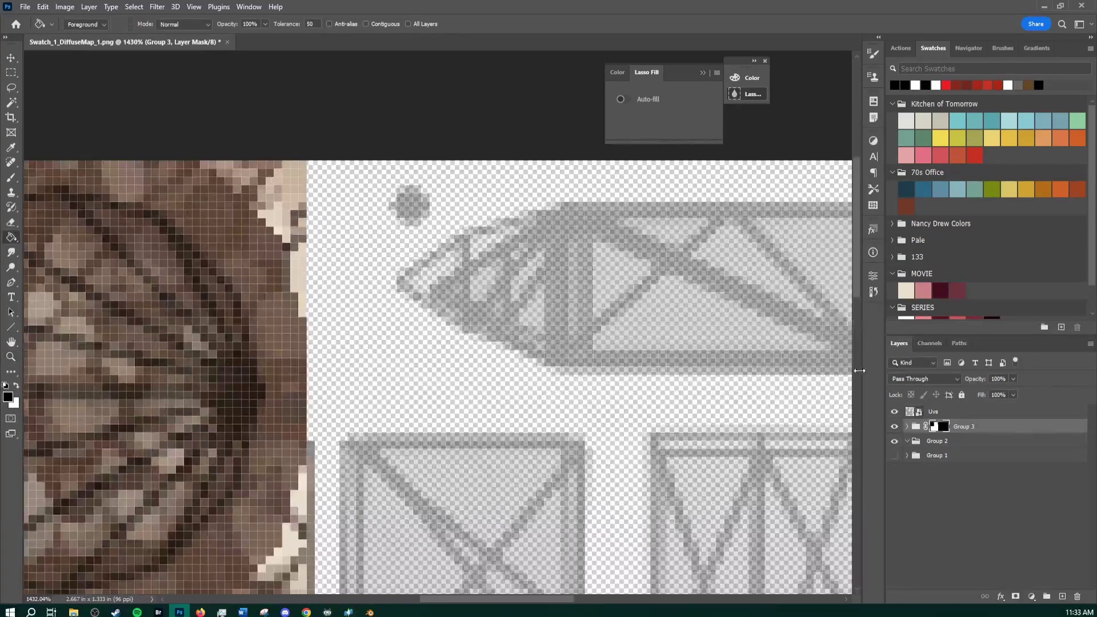
key("m")
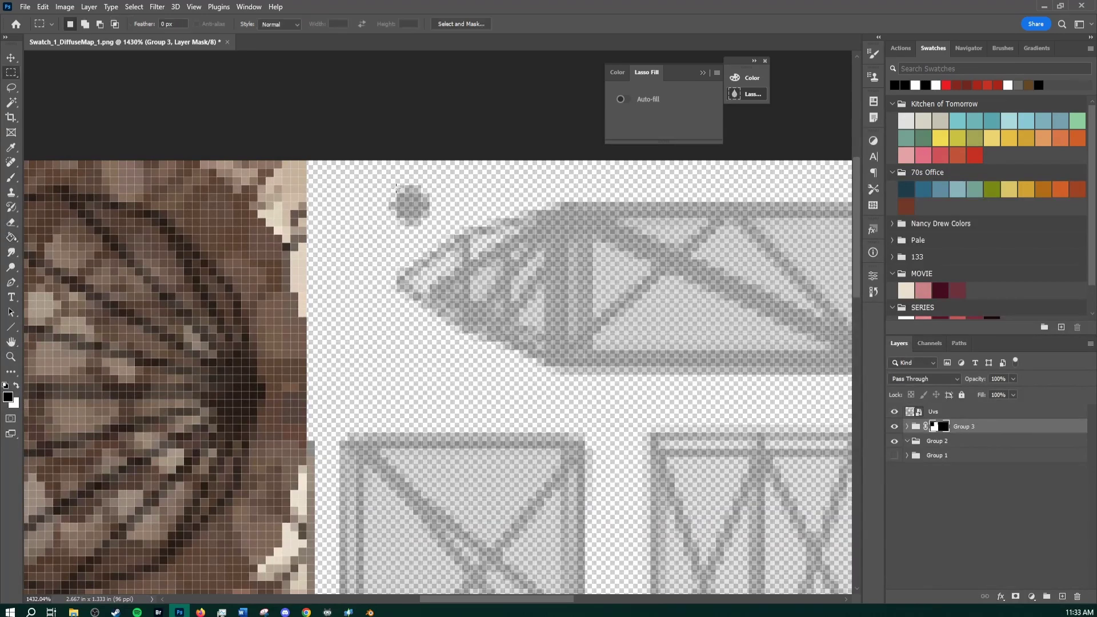
left_click_drag(373, 170, 437, 234)
key("x")
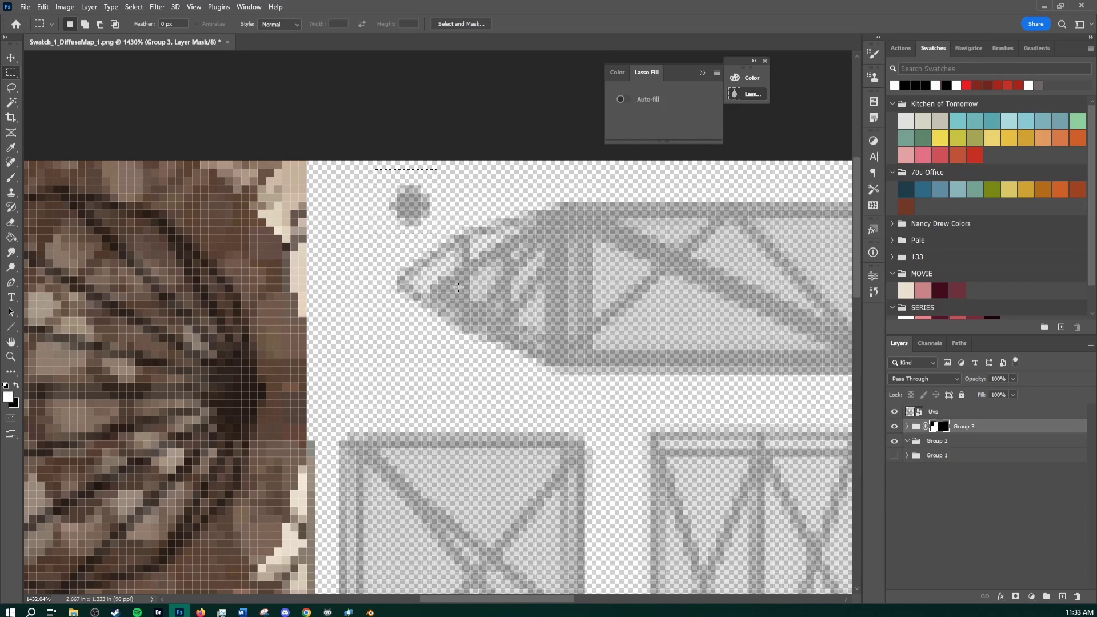
key("g")
left_click(414, 209)
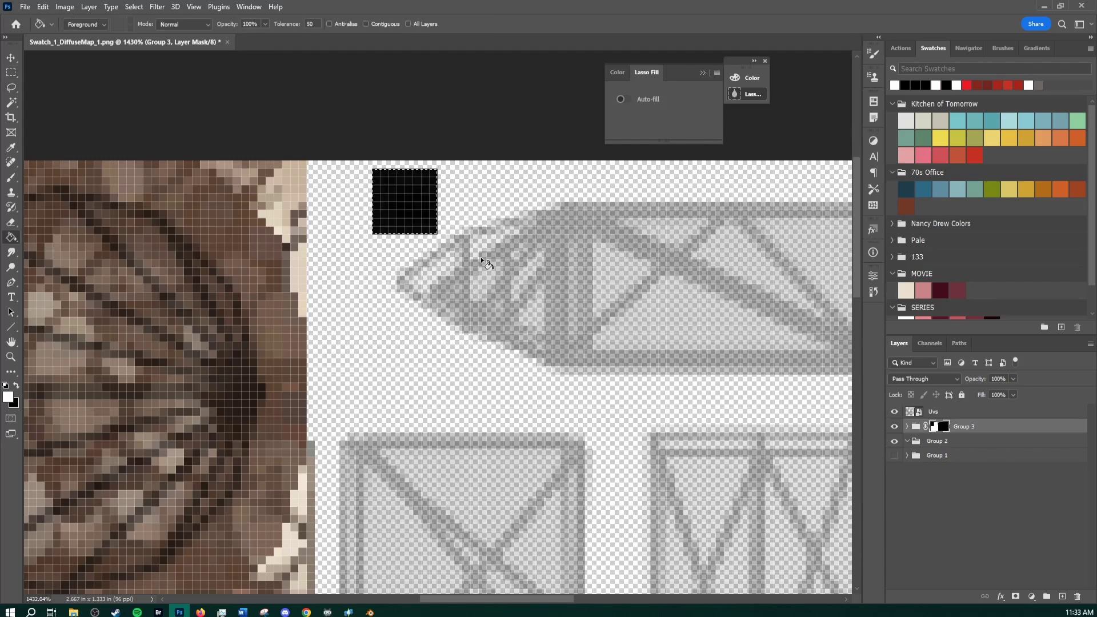
Step: Show Group 1 with the plant swatches and inspect its overlap with the masked pot texture in Group 3
scroll(473, 261, "down", 6, "alt")
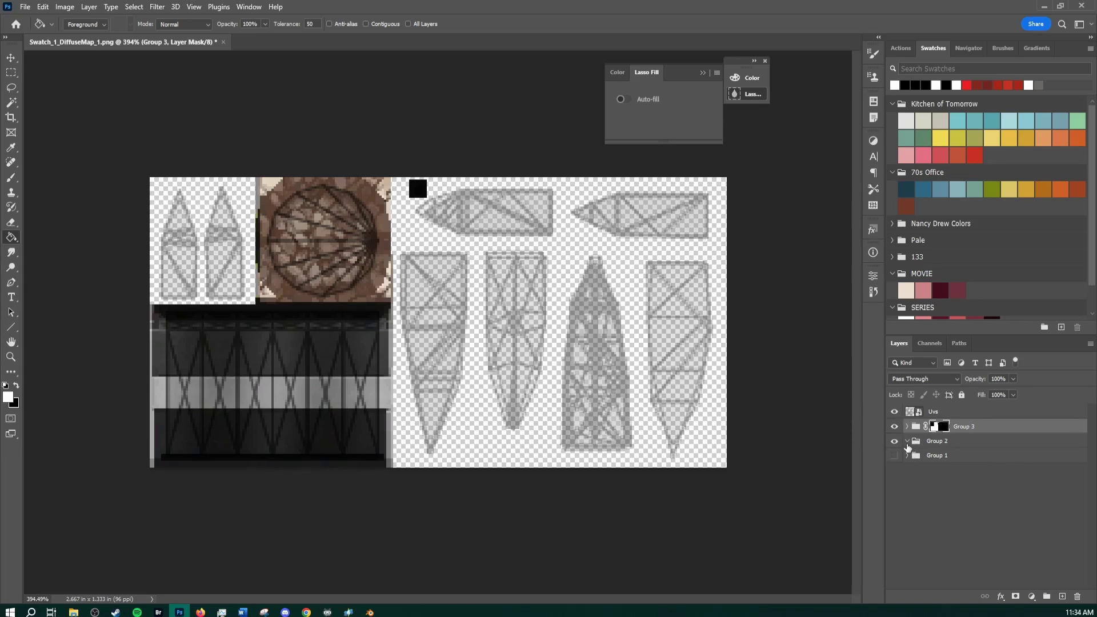
left_click(894, 456)
left_click(936, 455)
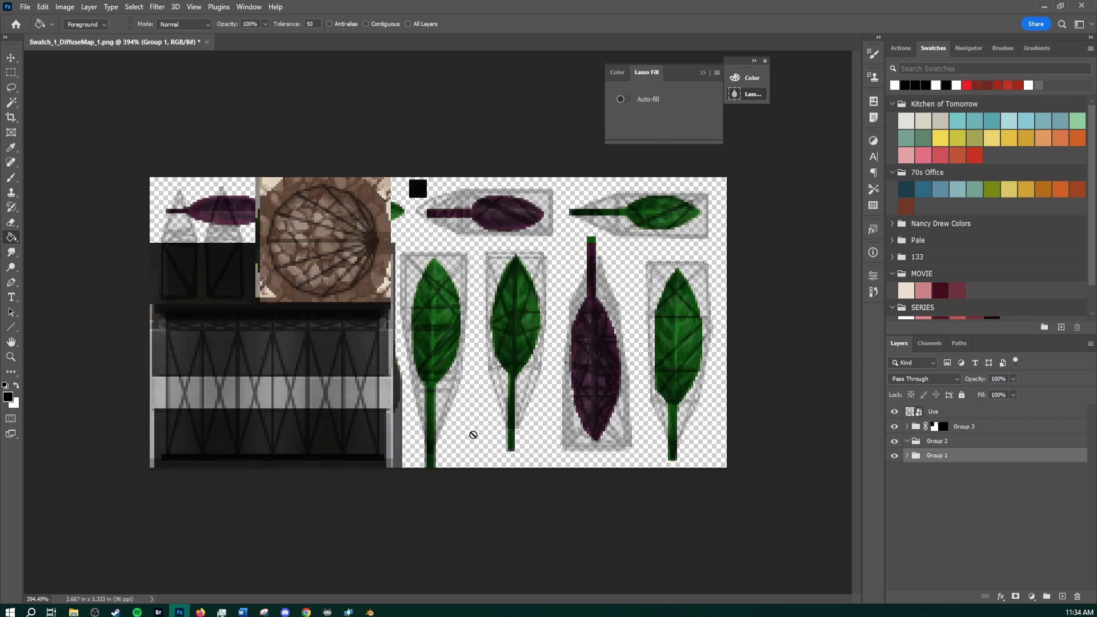
left_click(943, 428)
key("x")
key("z")
mouse_move(153, 240)
left_mouse_down()
mouse_move(209, 209)
mouse_move(345, 250)
left_mouse_up()
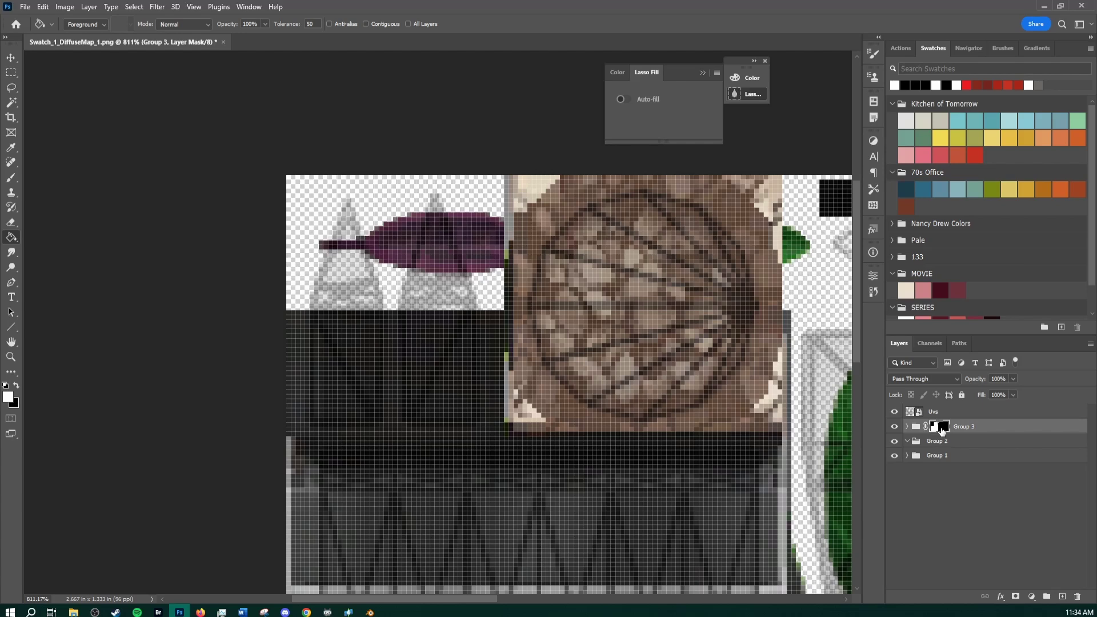
Step: Select the empty Group 2 and hide it
left_click(941, 445)
key("z")
left_click_drag(586, 316, 502, 325)
key("z")
left_click_drag(621, 331, 650, 307)
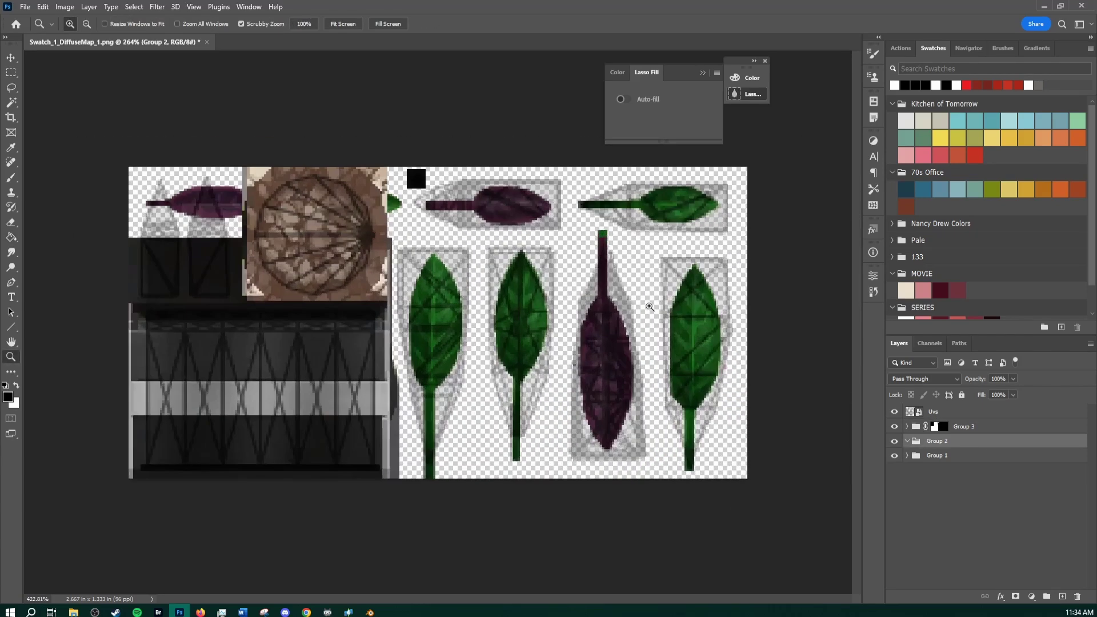
left_click(894, 442)
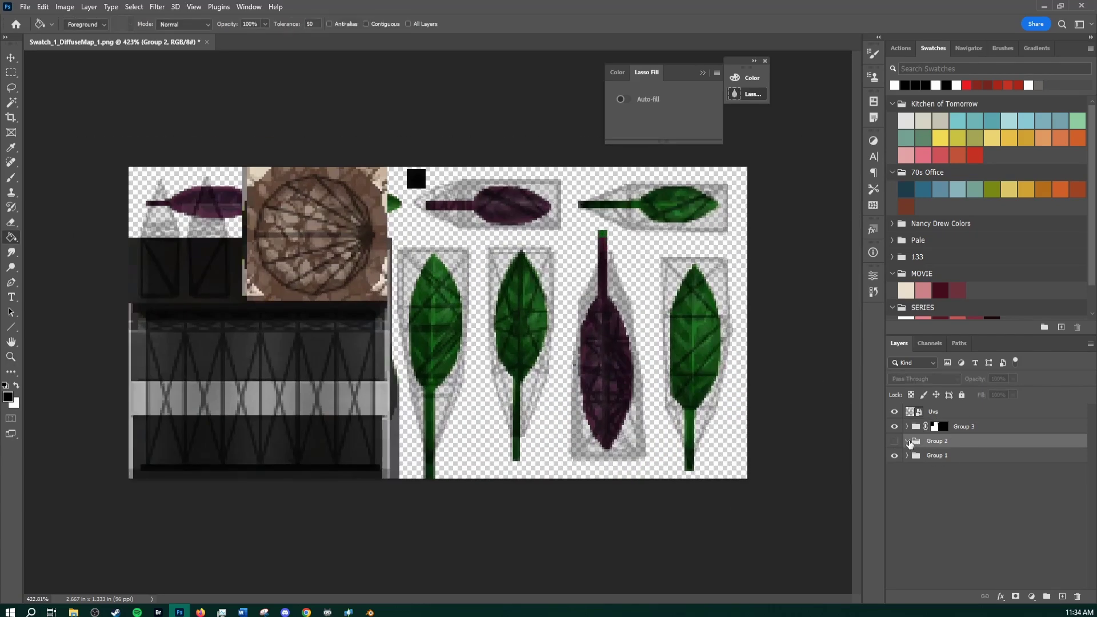
left_click(895, 442)
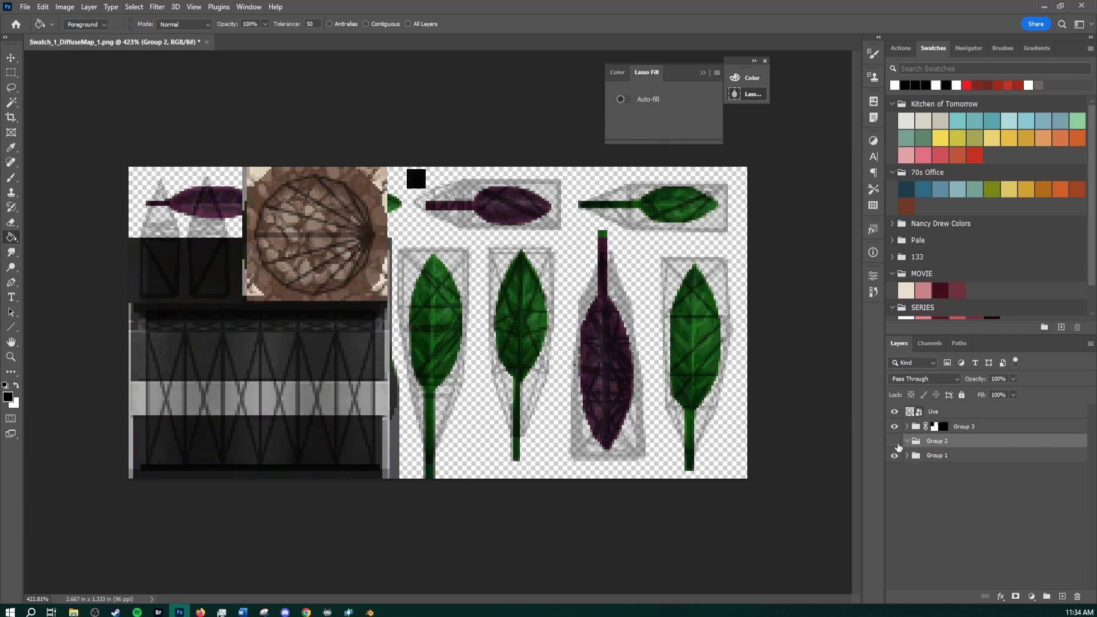
Step: Select the leaf area of the plant texture, excluding the strip beside the pot, and use it as a layer mask on Group 1
left_click(914, 455)
key("m")
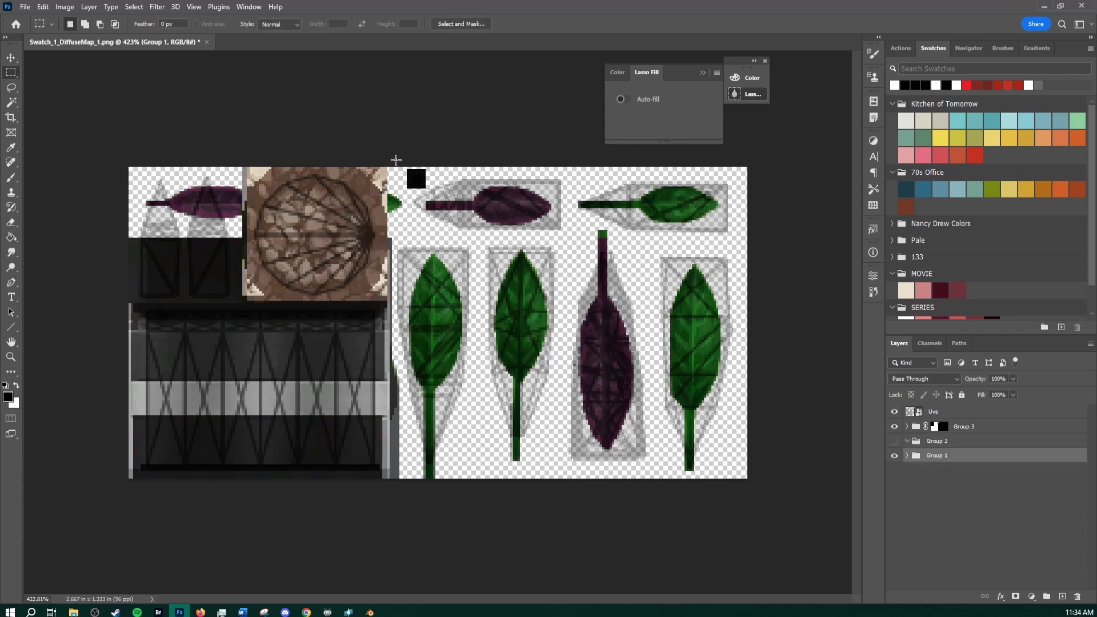
left_click_drag(396, 160, 773, 498)
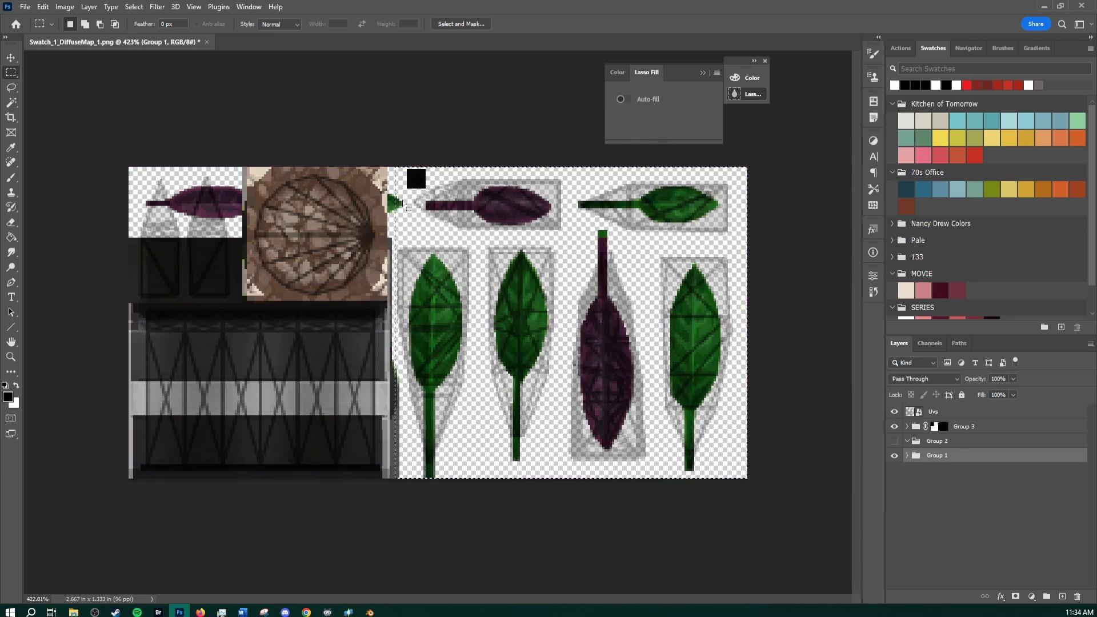
left_click_drag(349, 165, 400, 523, "alt")
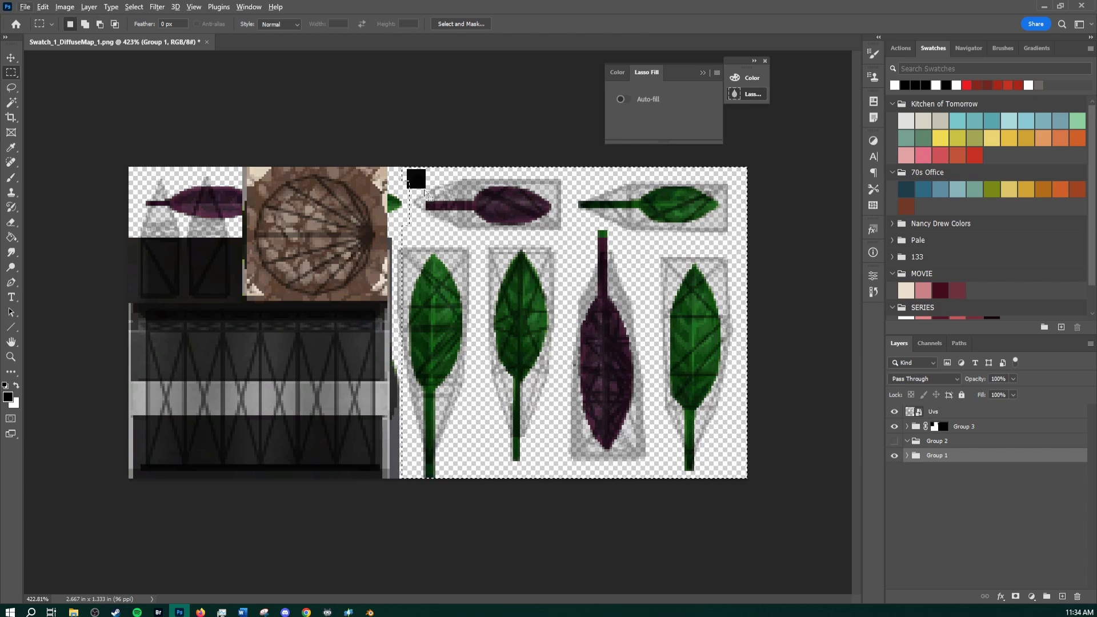
left_click(1015, 596)
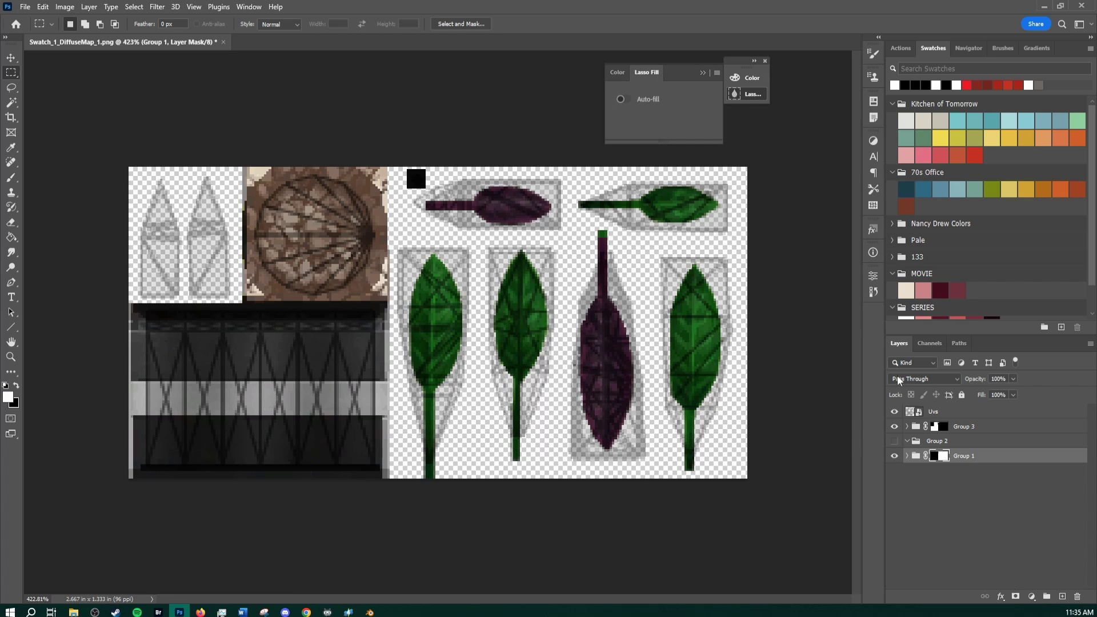
Step: Move the empty Group 2 above the Uvs layer and toggle its visibility
left_click_drag(946, 445, 906, 412)
left_click(895, 412)
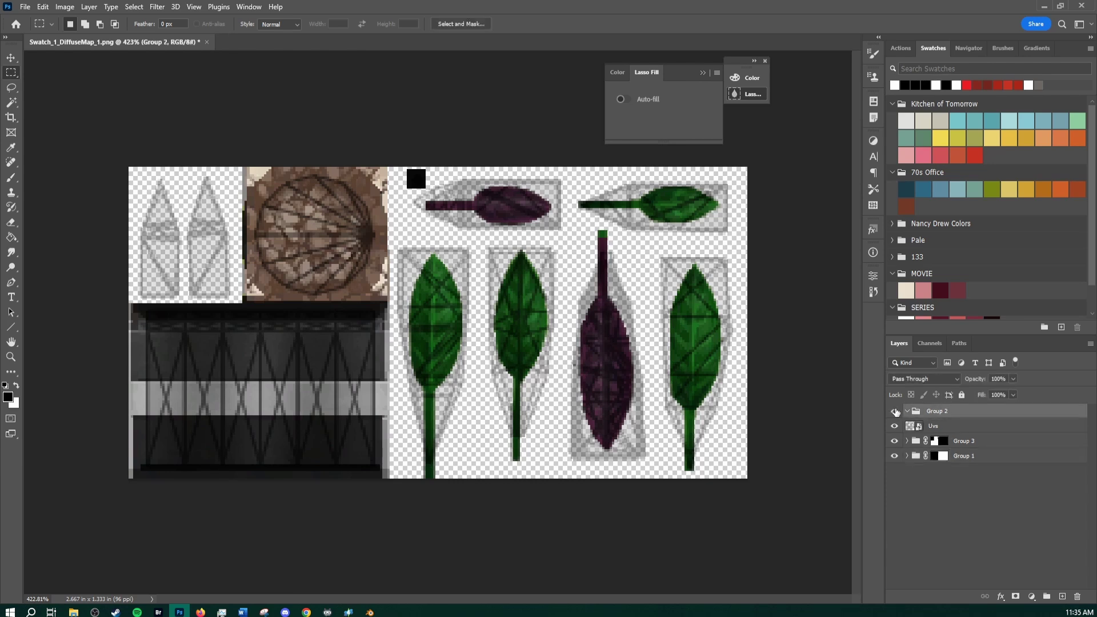
left_click(895, 411)
left_click(895, 411)
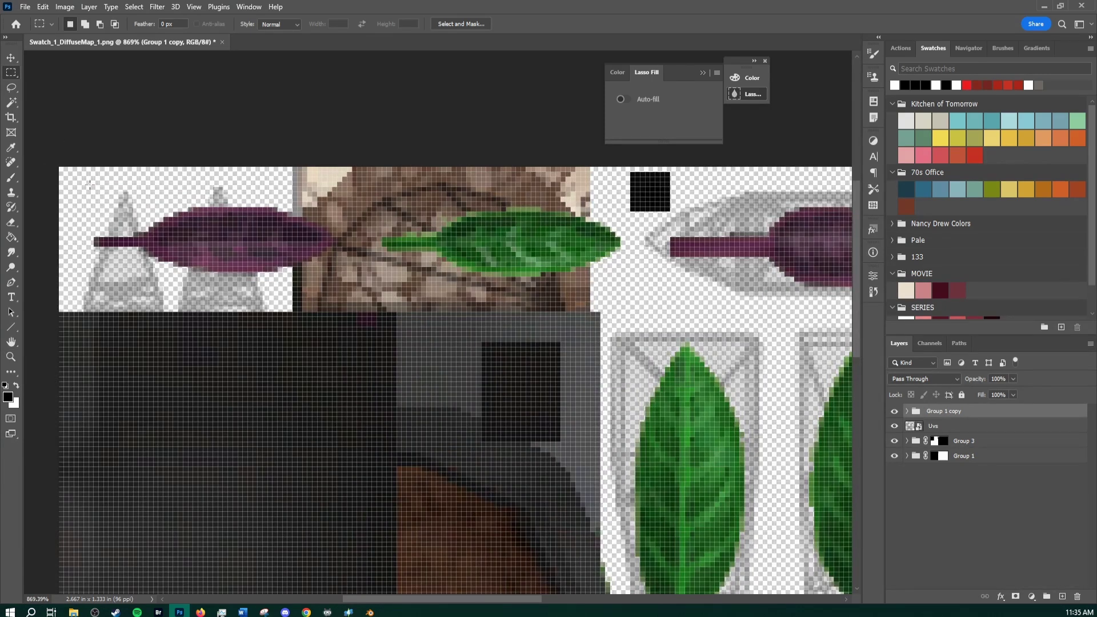
Step: Duplicate Group 1 without its mask above the Uvs layer and mask the copy to the small purple leaf
scroll(62, 129, "down", 3, "alt")
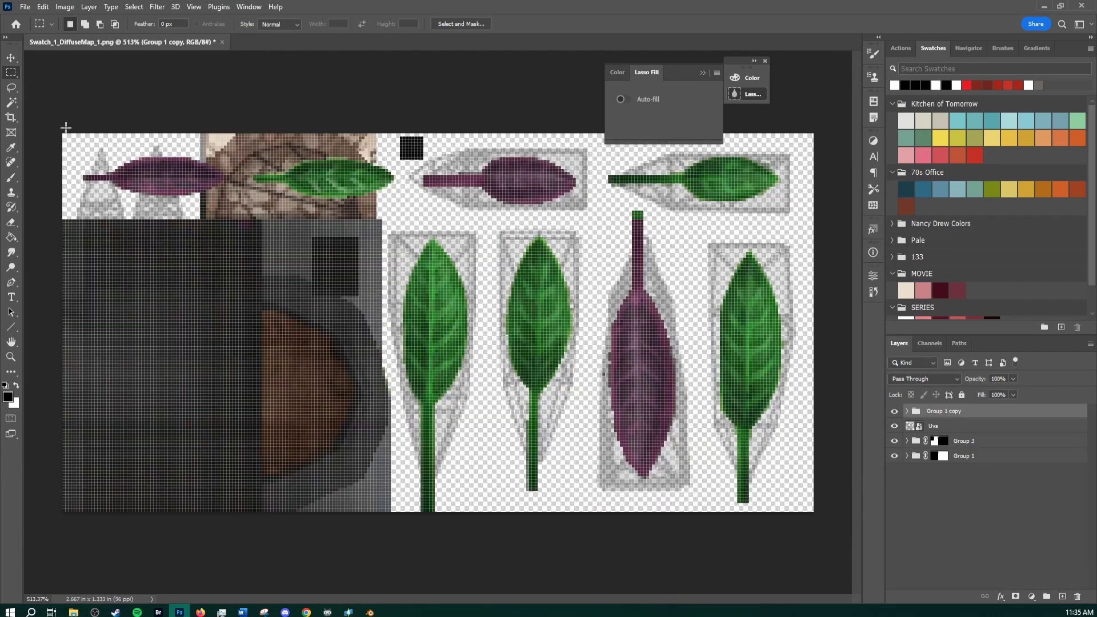
left_click_drag(65, 127, 235, 213)
left_click(1016, 598)
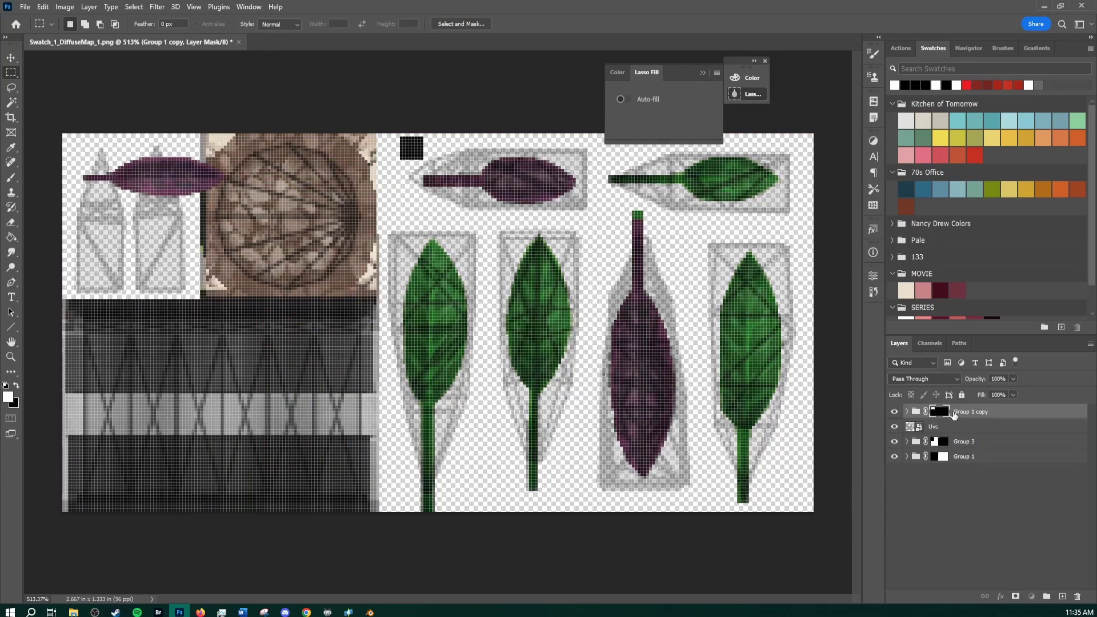
Step: Duplicate Group 1 copy, delete the duplicate's layer mask and mask it to the small green leaf instead
key("ctrl+j")
right_click(938, 411)
left_click(944, 434)
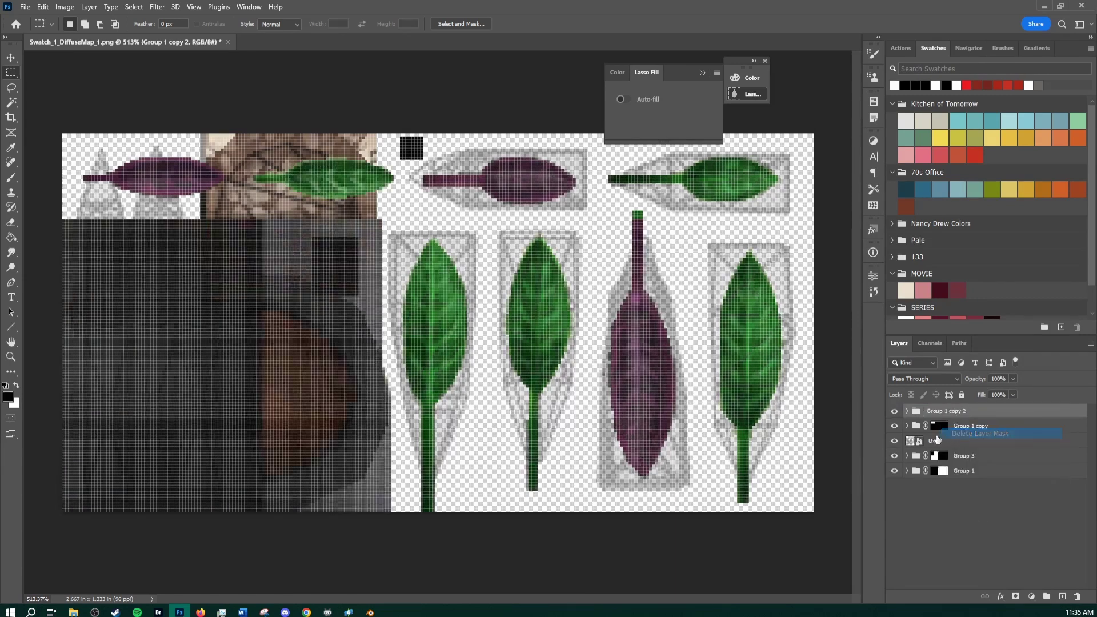
left_click_drag(242, 151, 402, 204)
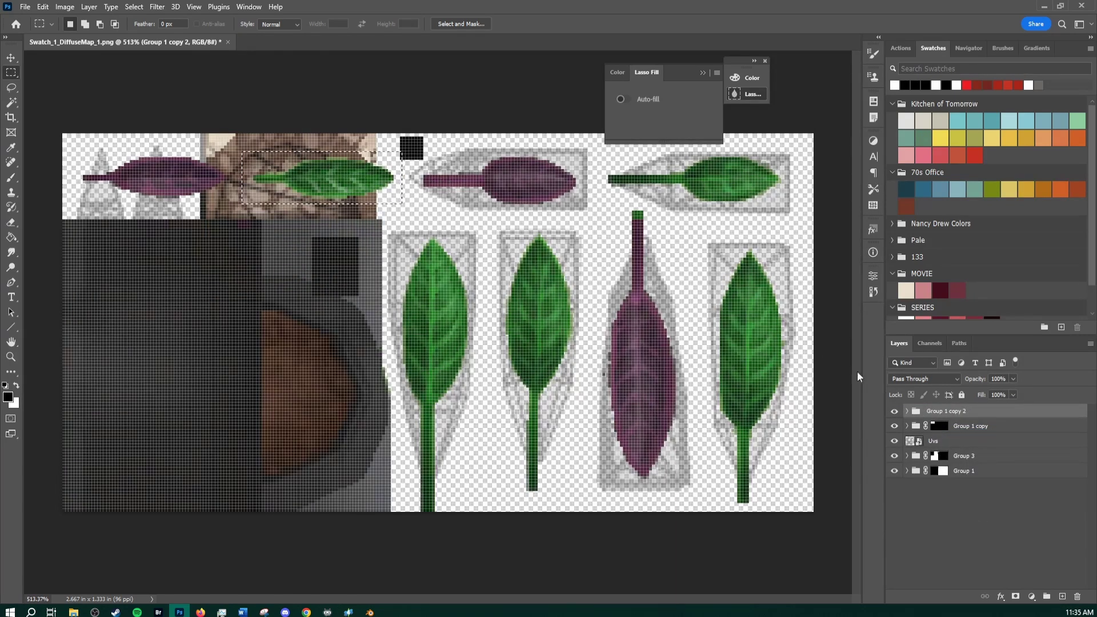
left_click(1015, 596)
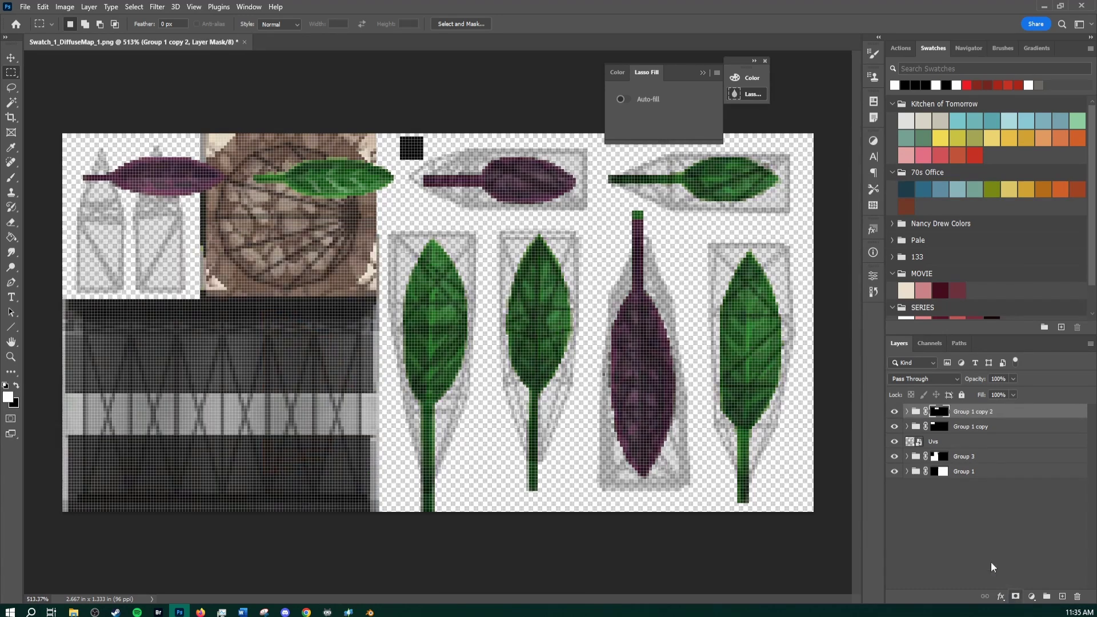
Step: Select both masked Group 1 copies and rotate them 90° with Free Transform so the leaf stems point up
left_click(980, 427)
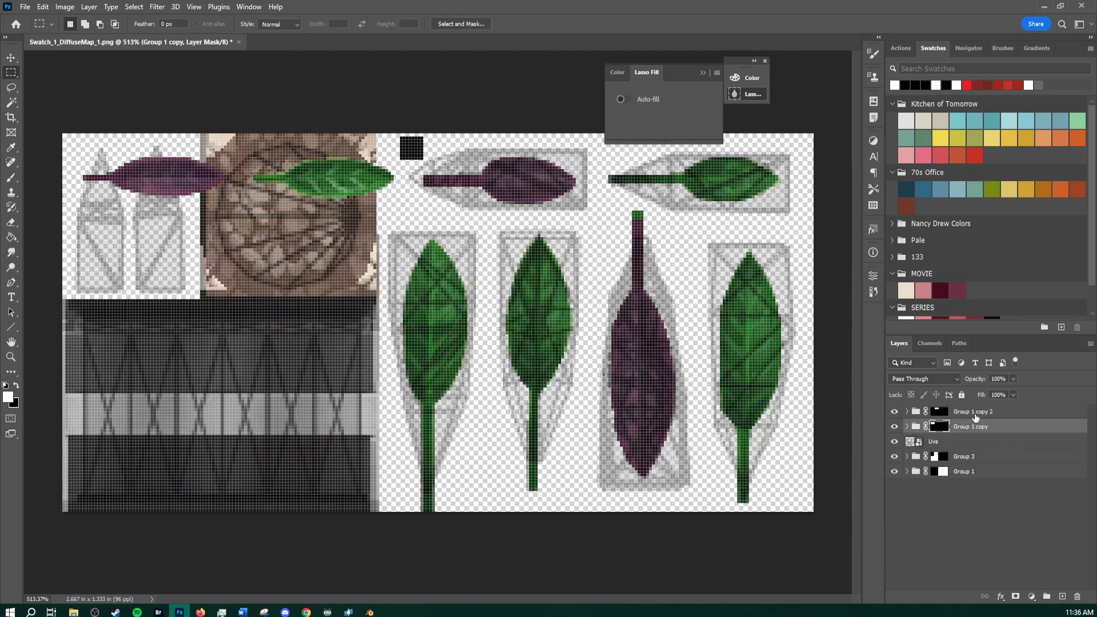
left_click(977, 412, "shift")
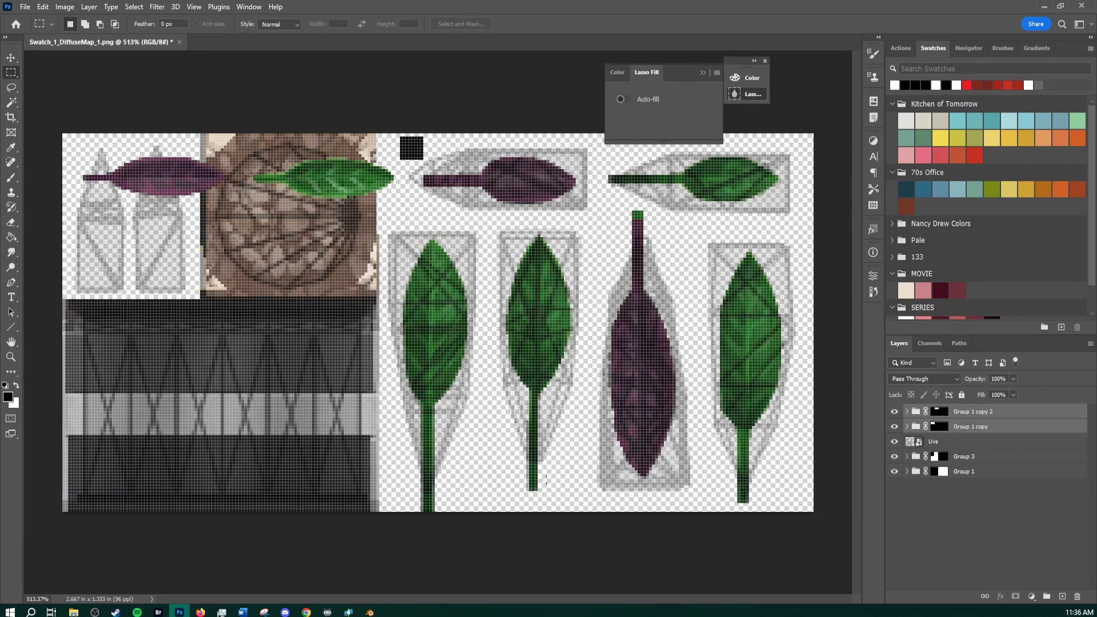
key("ctrl+t")
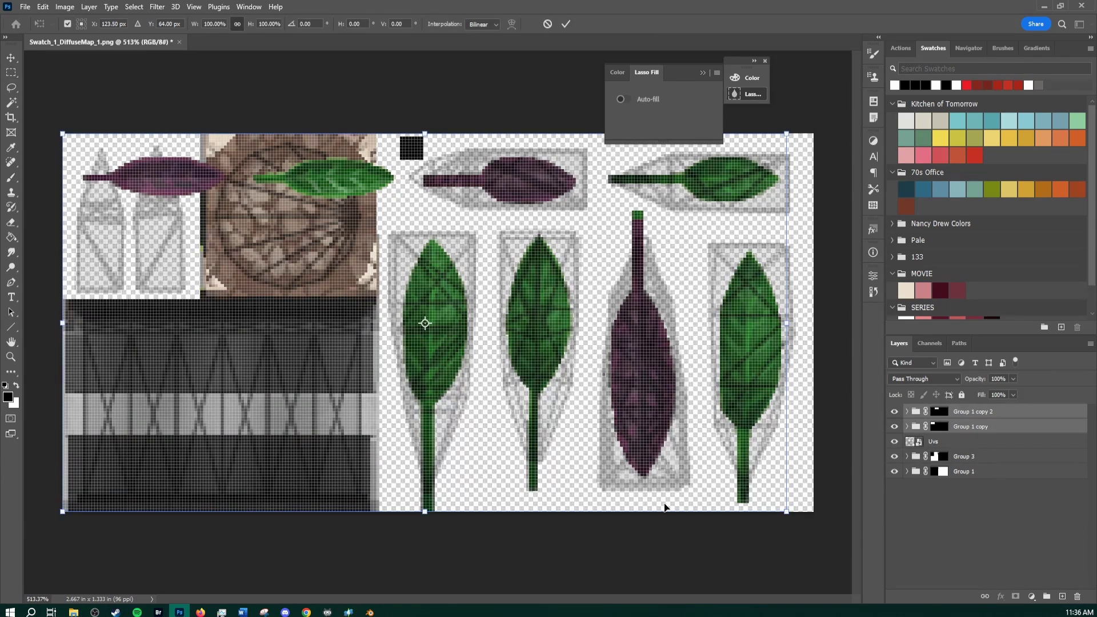
left_click_drag(624, 547, 547, 191, "shift")
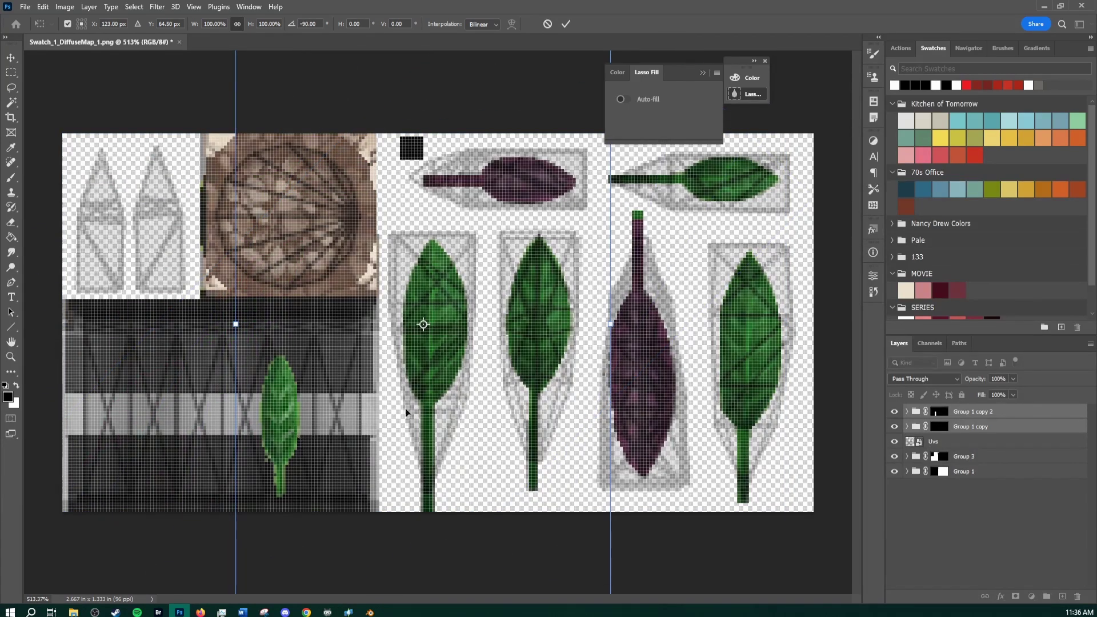
left_click_drag(667, 289, 598, 309, "shift")
left_click_drag(345, 462, 179, 237)
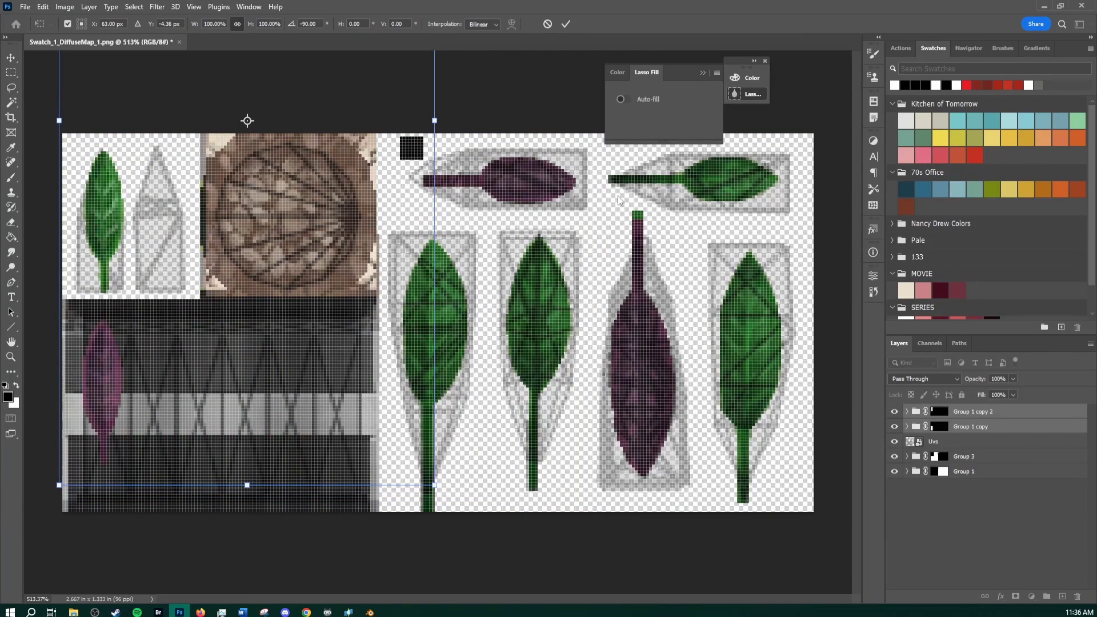
left_click_drag(400, 518, 226, 45)
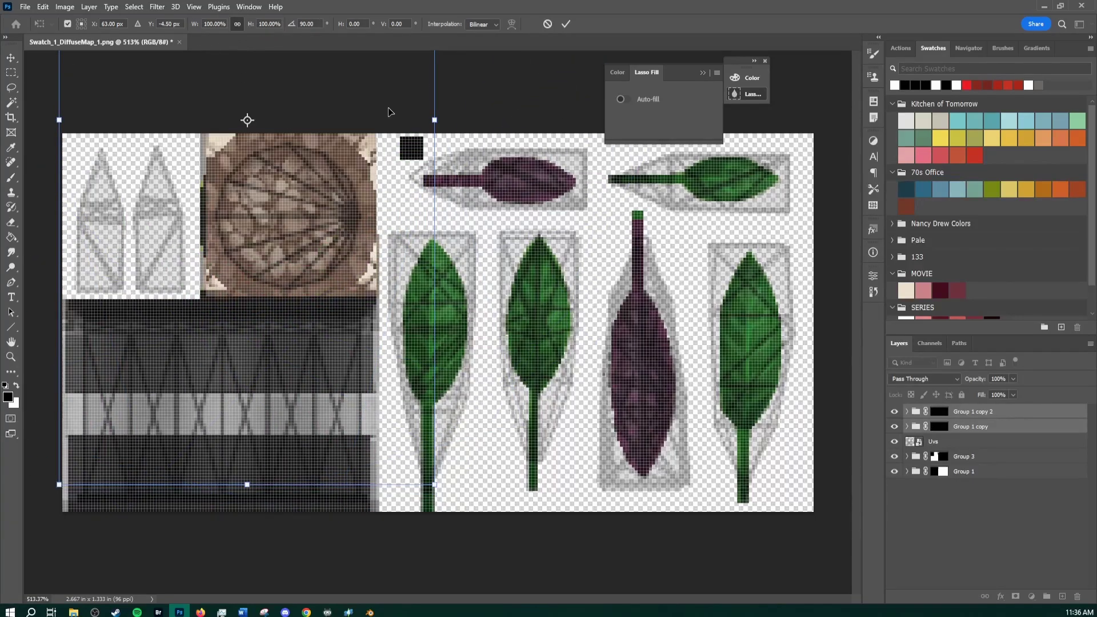
left_click_drag(386, 113, 159, 317)
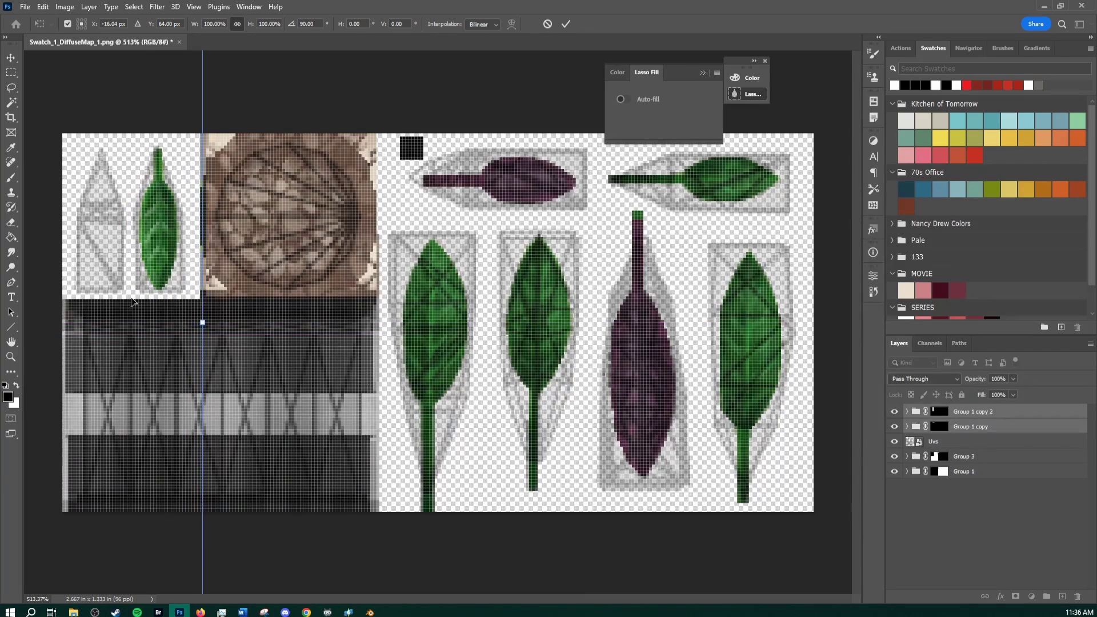
left_click_drag(128, 179, 384, 372)
key("Return")
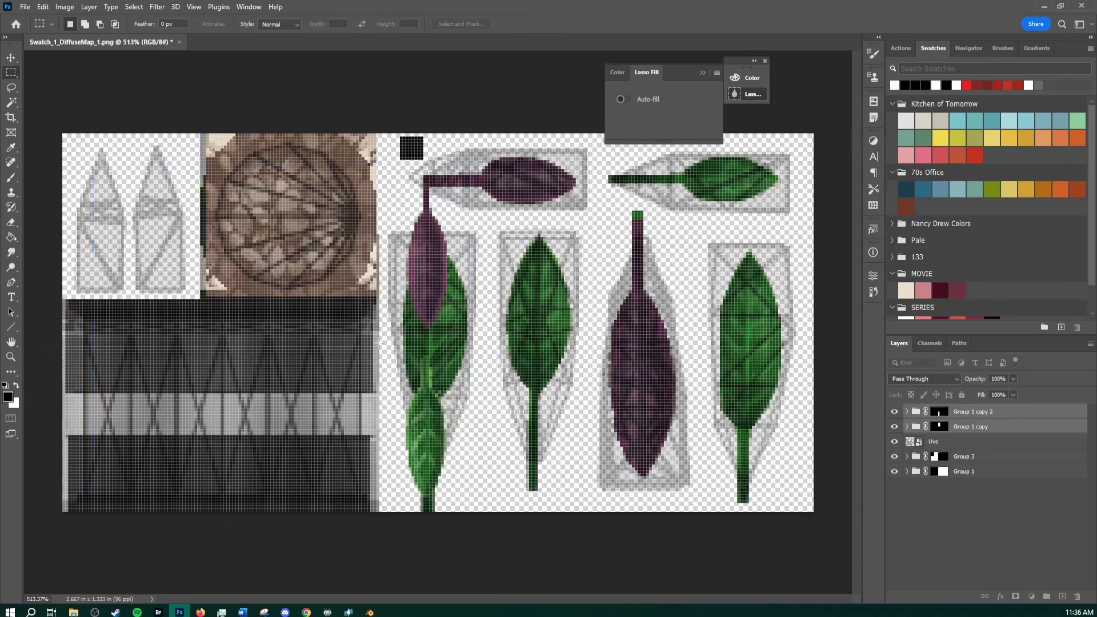
Step: Move the green leaf group beside the purple leaf and place both over the two narrow UV islands beside the soil
left_click(975, 412)
key("v")
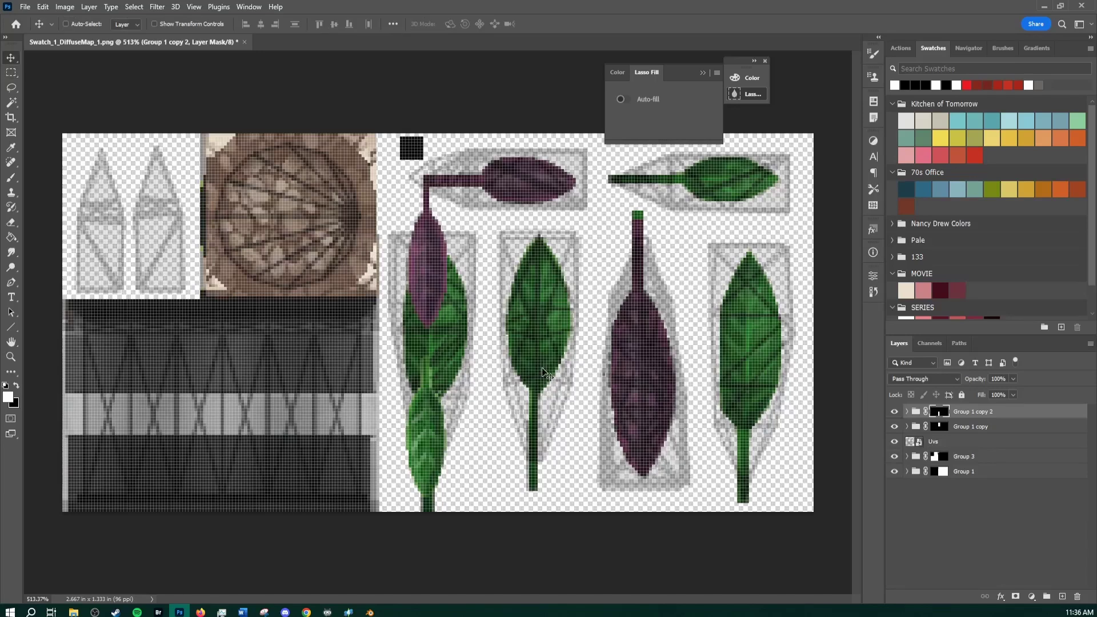
left_click_drag(540, 298, 483, 114)
left_click(969, 427, "shift")
left_click_drag(687, 365, 416, 327)
Step: Nudge the small green and purple leaves so each sits within its UV outline
key("z")
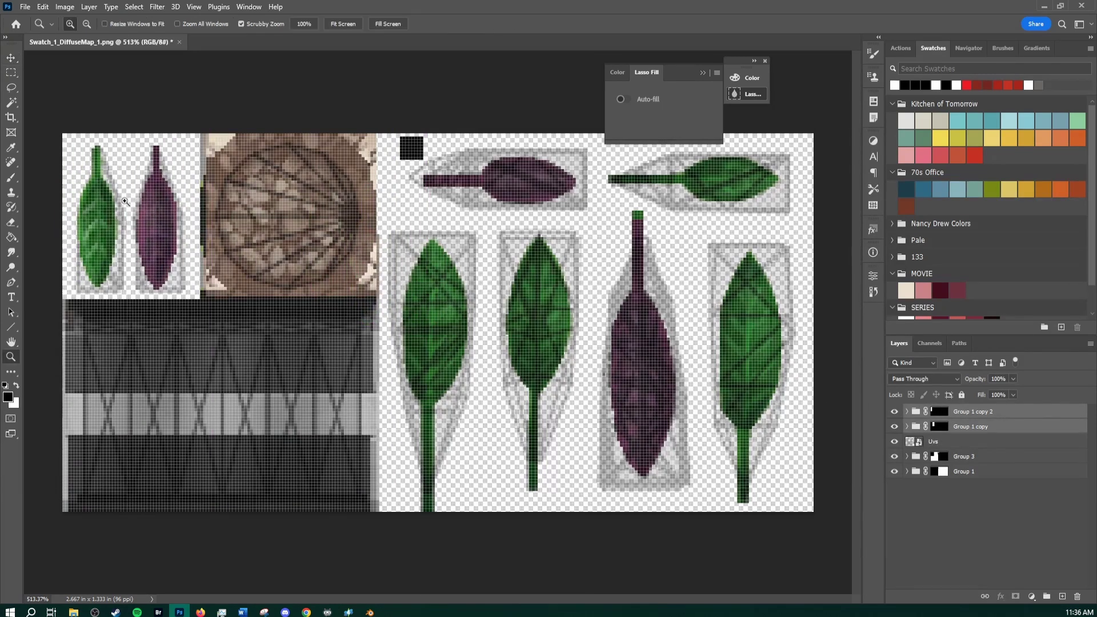
left_click_drag(124, 201, 167, 175)
left_click_drag(184, 226, 350, 255)
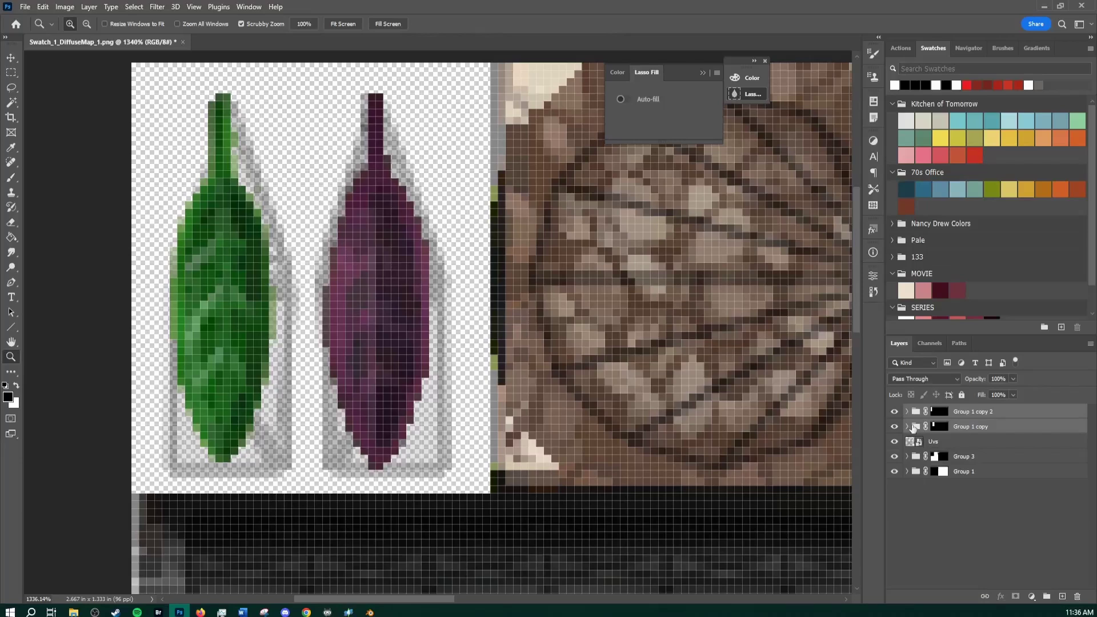
left_click(941, 428)
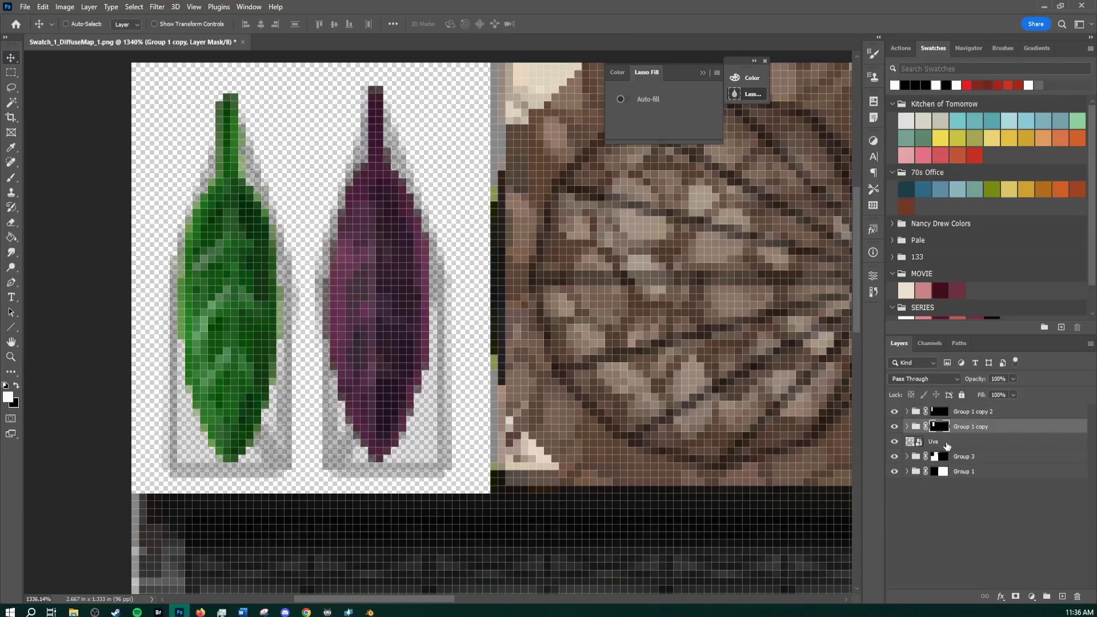
key("Right")
key("Left")
key("ctrl+minus")
key("ctrl+minus")
key("ctrl+minus")
key("ctrl+minus")
key("ctrl+minus")
key("ctrl+minus")
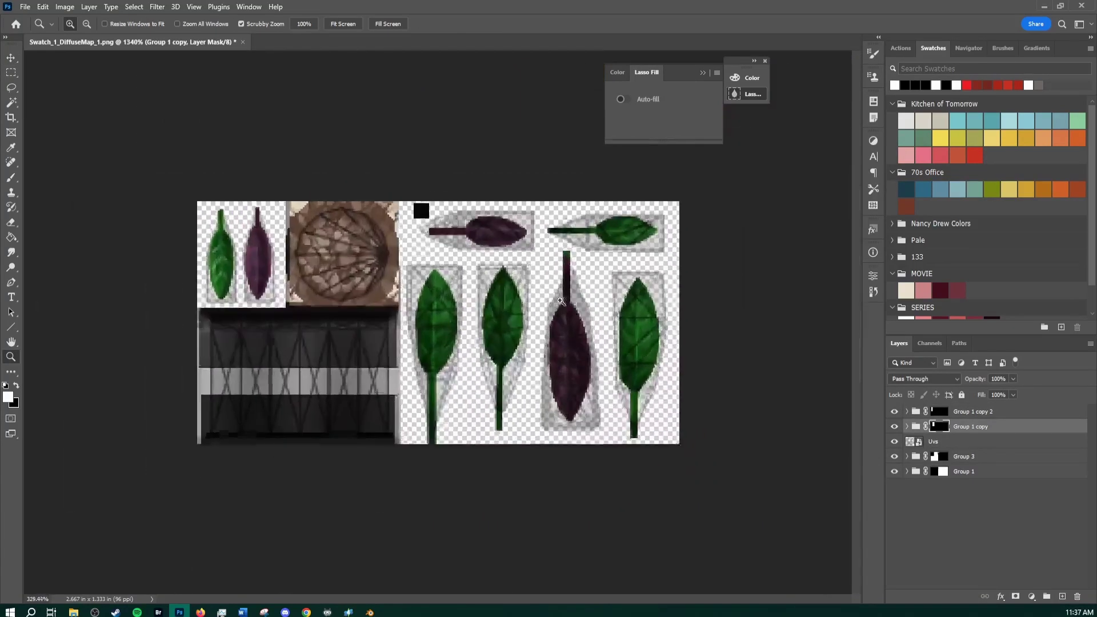
Step: Move the Uvs layer to the top of the layer stack, outside the groups, and hide it
left_click_drag(945, 442, 955, 411)
key("ctrl+z")
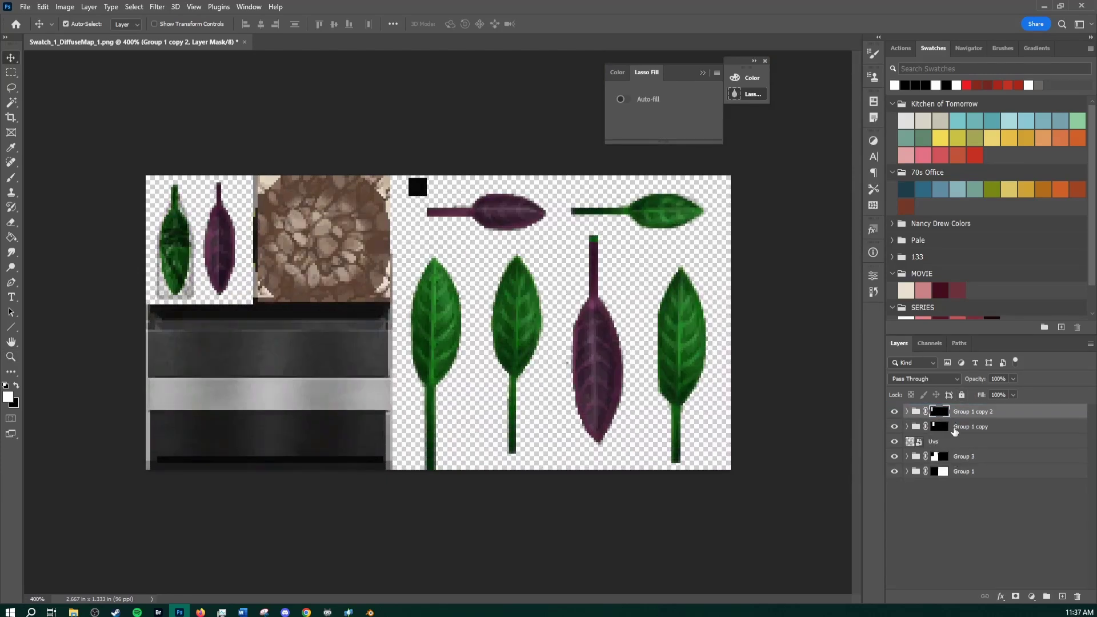
left_click(894, 412)
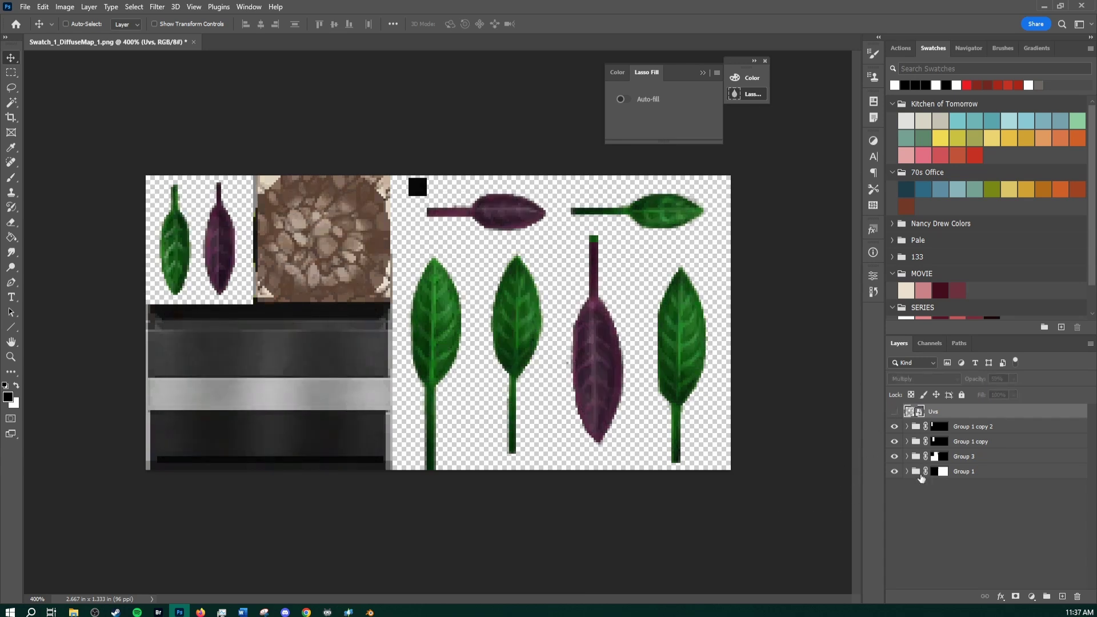
Step: In Group 3, hide Swatch_12 down through Swatch_8 so the pot uses the Swatch_7_DiffuseMap_1 texture
left_click(904, 457)
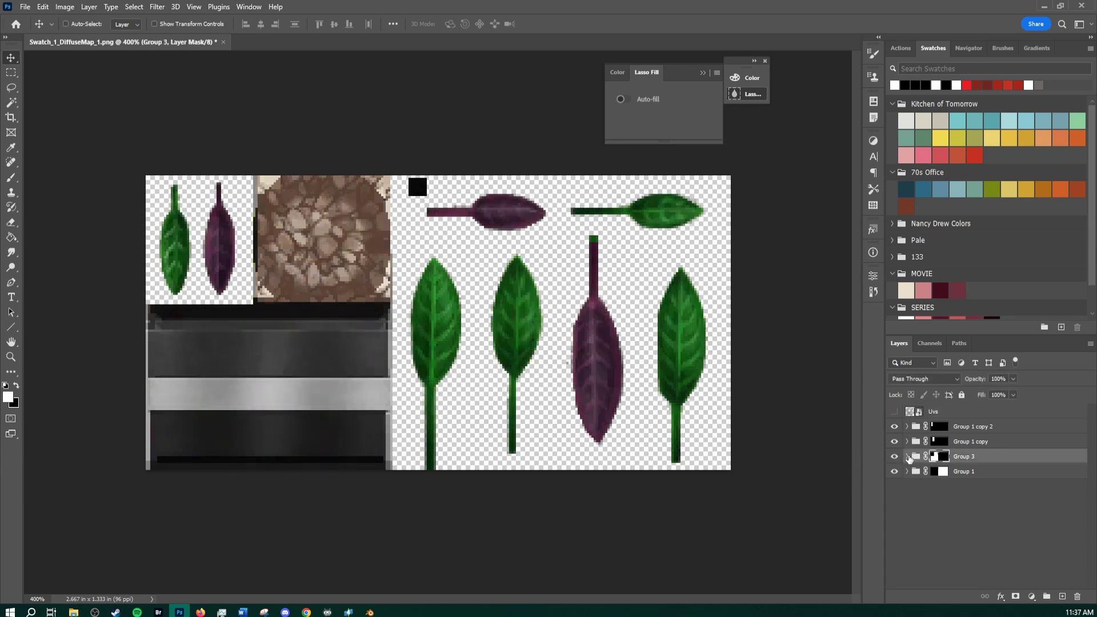
left_click(907, 457)
left_click(894, 471)
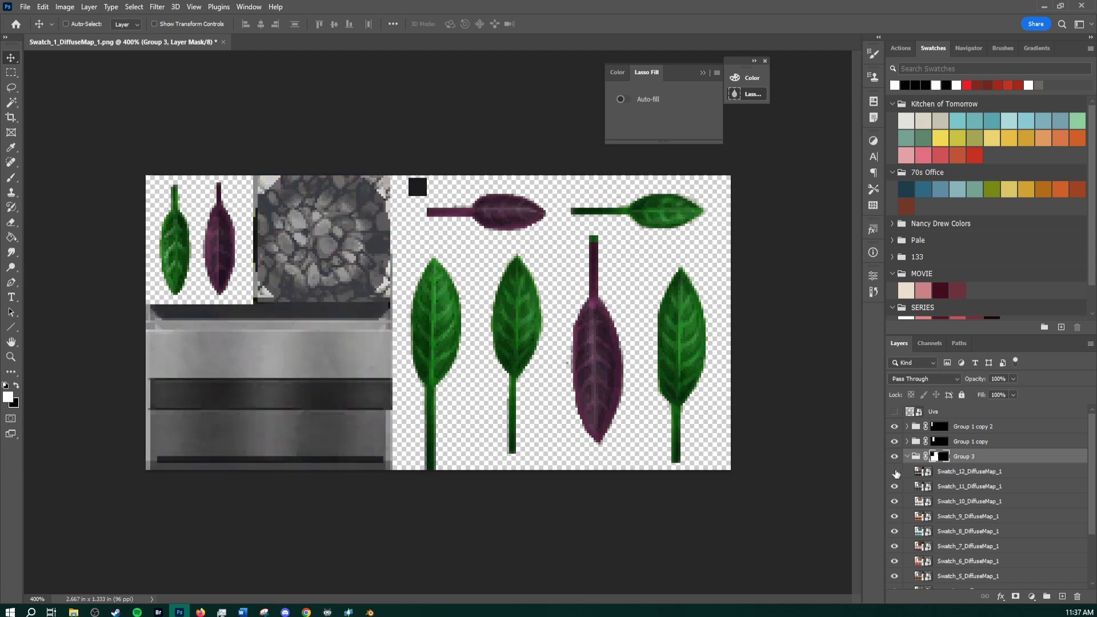
left_click(895, 502)
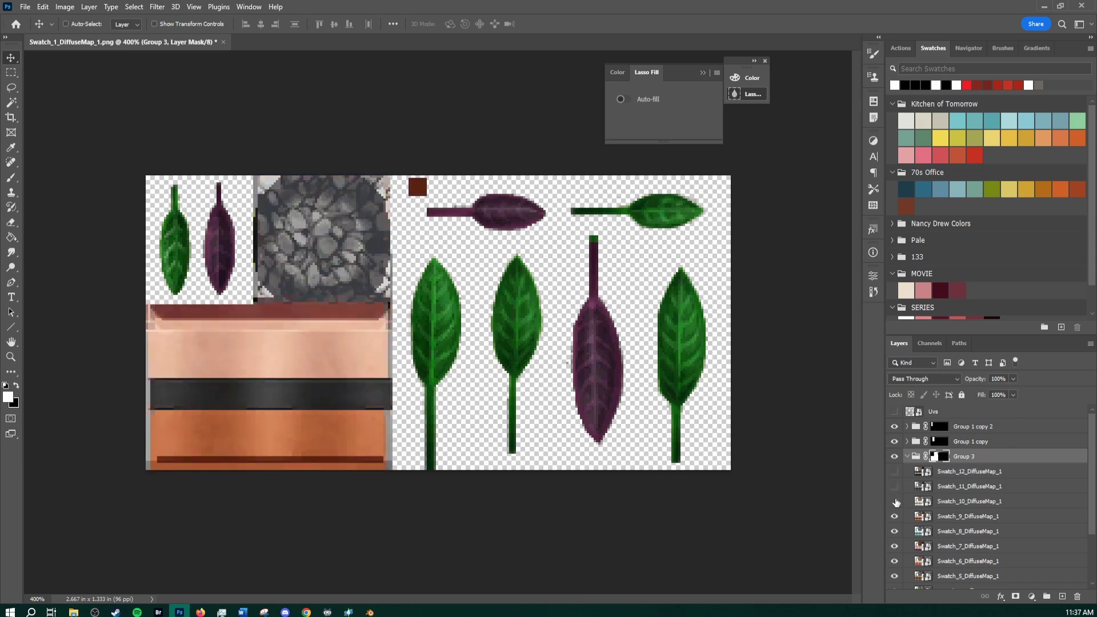
left_click(895, 516)
scroll(896, 516, "down", 3)
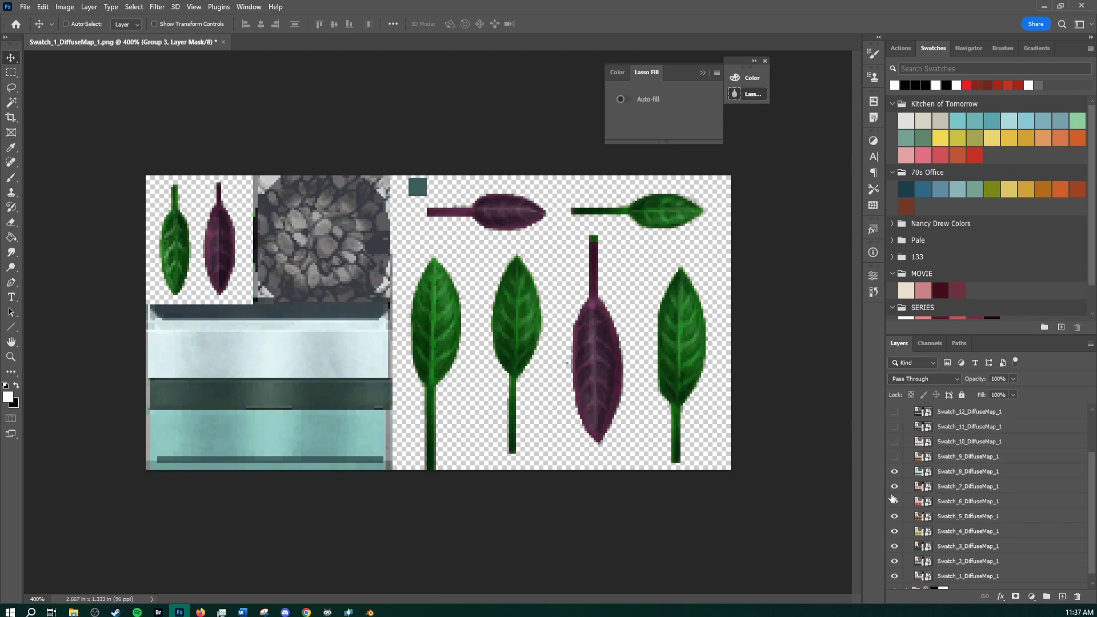
left_click(895, 471)
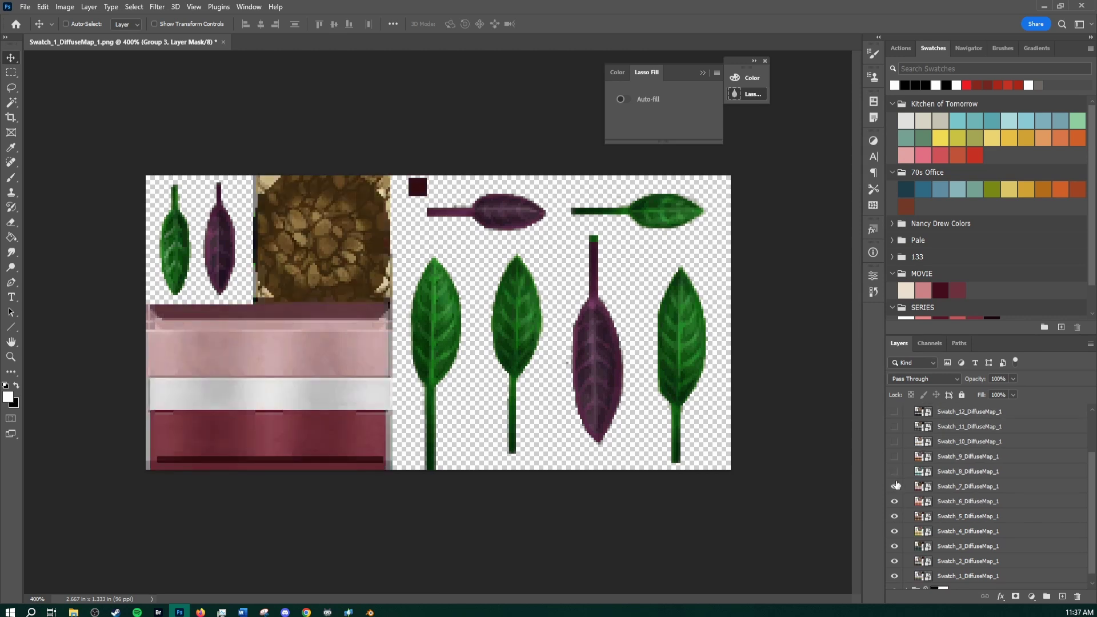
scroll(914, 480, "up", 3)
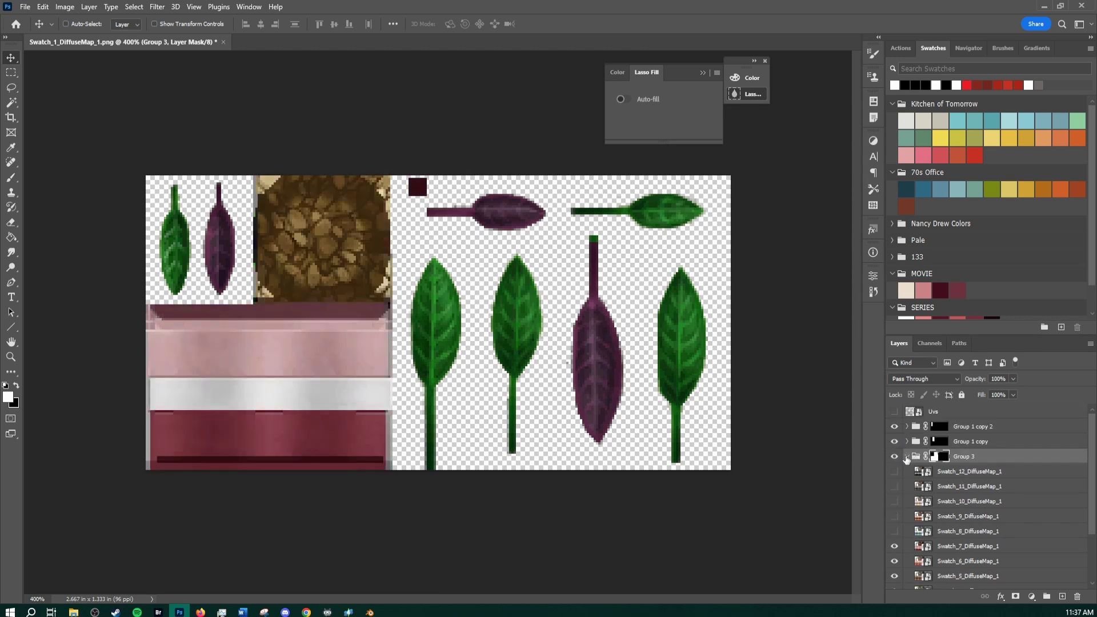
left_click(907, 457)
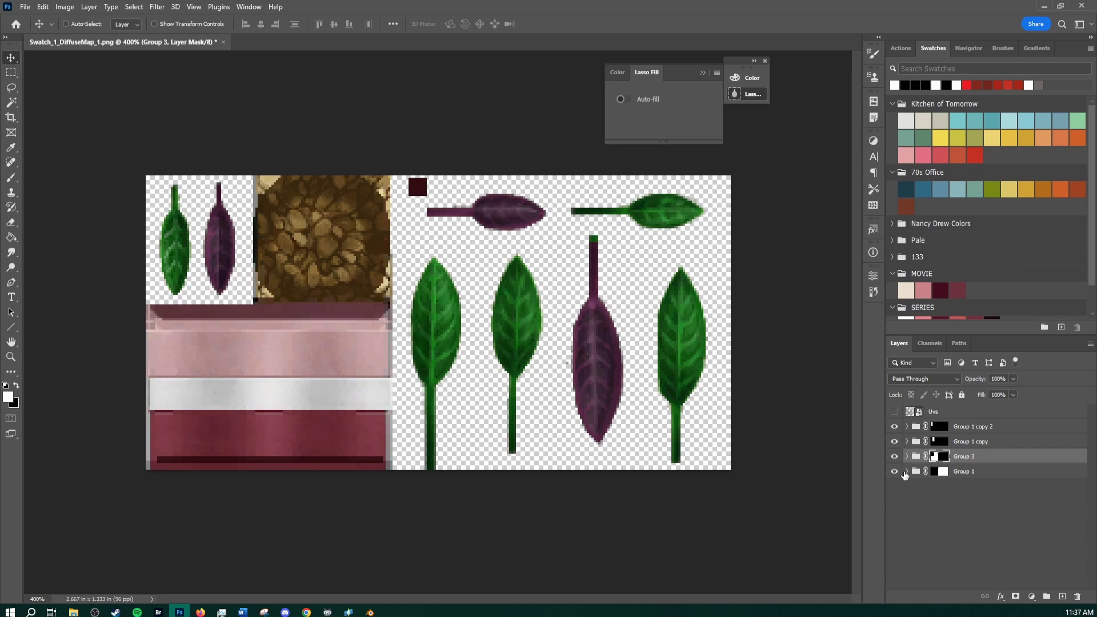
Step: In Group 1, hide Swatch_12_DiffuseMap_1 and Swatch_11_DiffuseMap_1 to give the large leaves the Swatch_10 colours
left_click(905, 472)
scroll(899, 474, "down", 1)
left_click(894, 463)
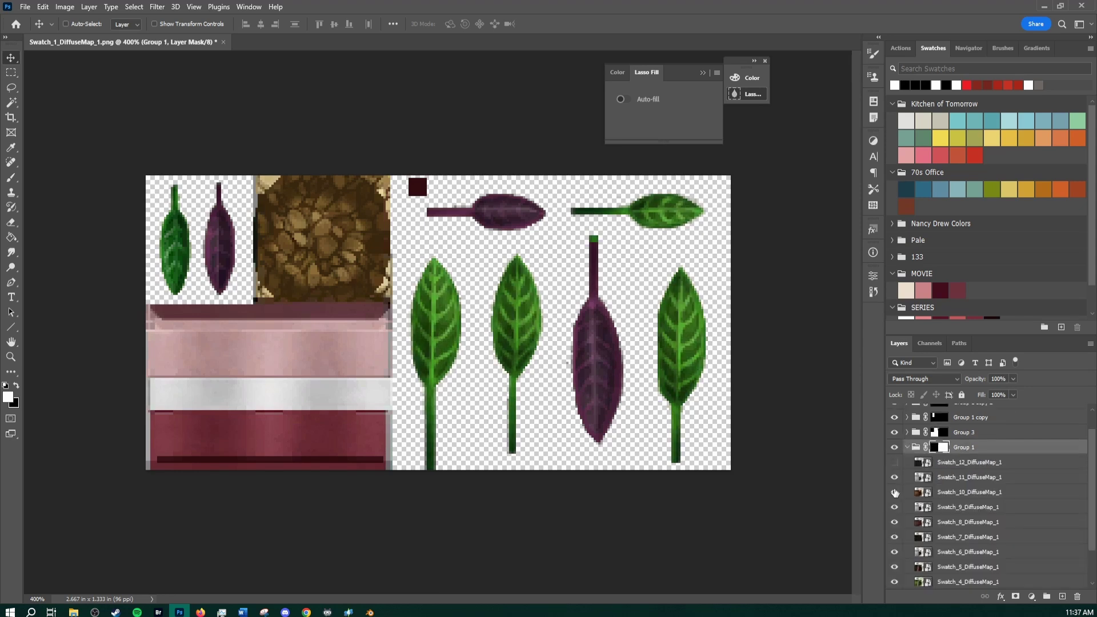
left_click(895, 480)
scroll(913, 479, "up", 1)
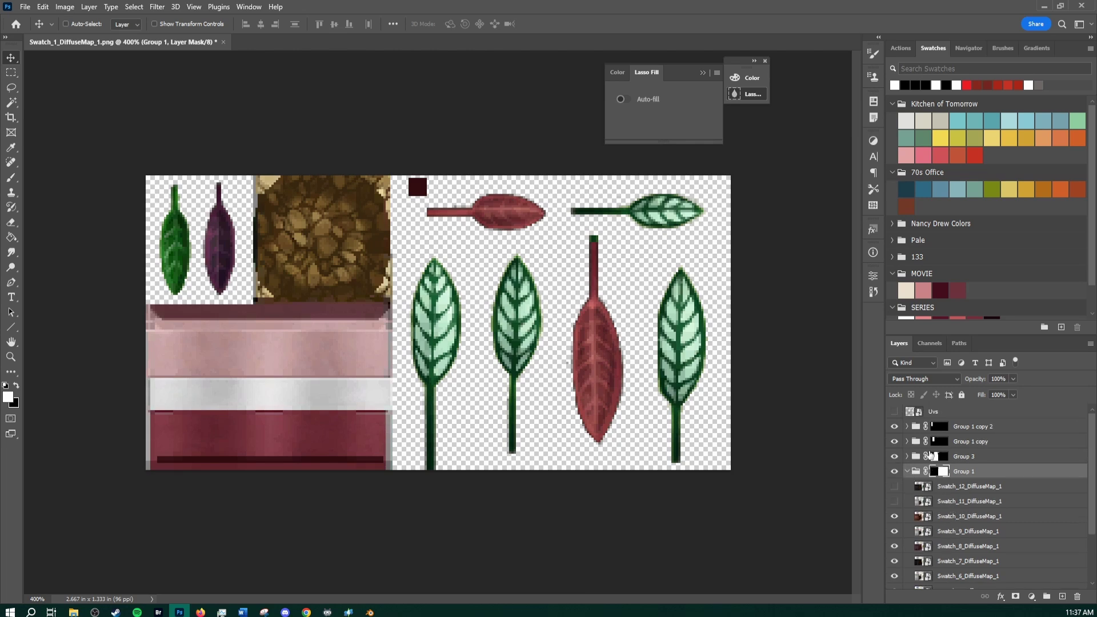
Step: Match both Group 1 copies to Swatch_10_DiffuseMap_1 and hide all other swatch layers in the leaf groups
left_click(908, 442)
left_click(906, 428)
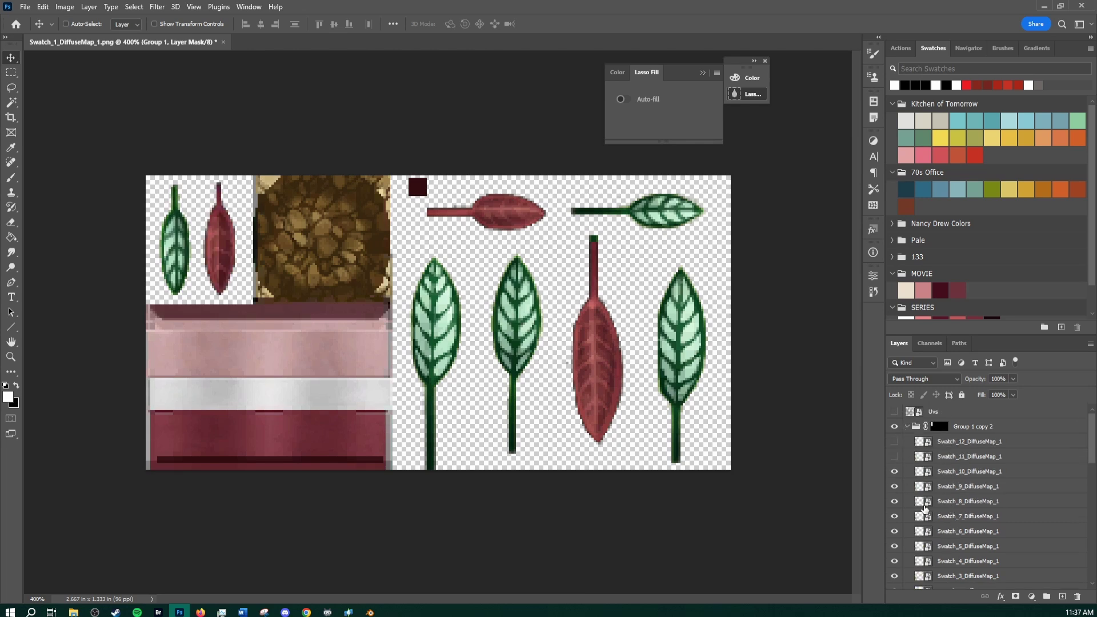
scroll(905, 441, "down", 10)
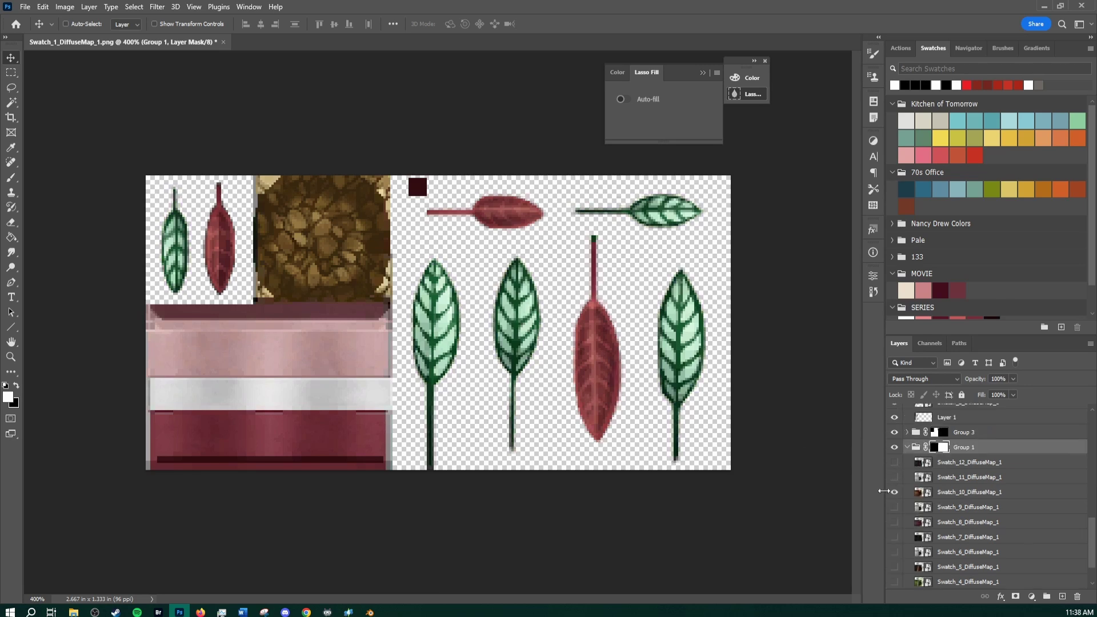
scroll(911, 507, "down", 5)
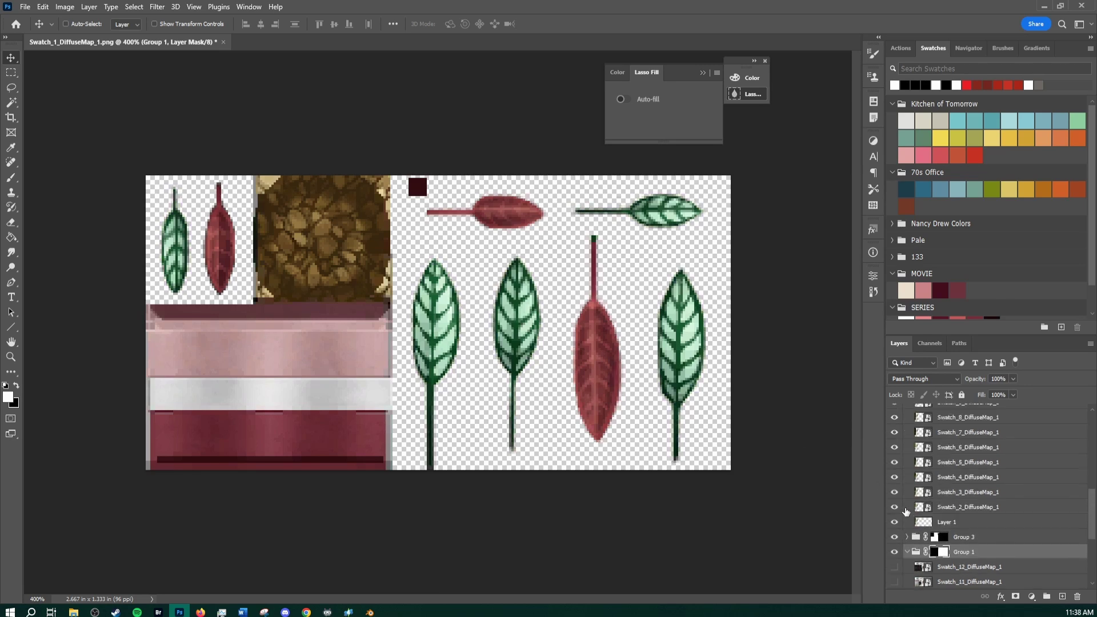
scroll(934, 531, "up", 3)
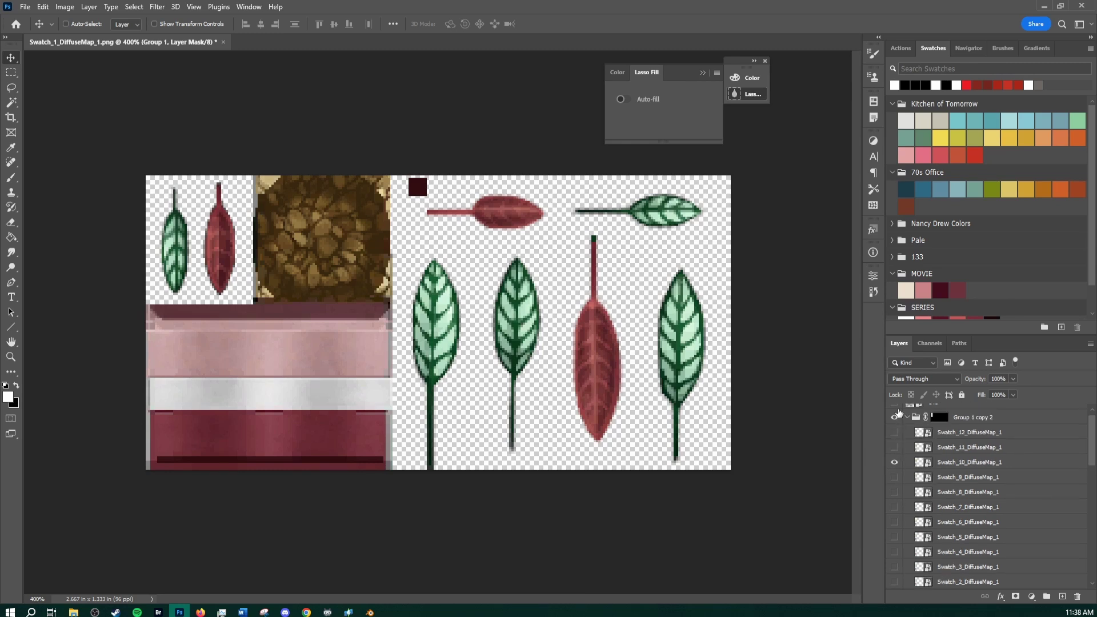
Step: In Group 1 copy, hide every layer from Swatch_9_DiffuseMap_1 down so only Swatch_10_DiffuseMap_1 remains shown
scroll(909, 454, "down", 4)
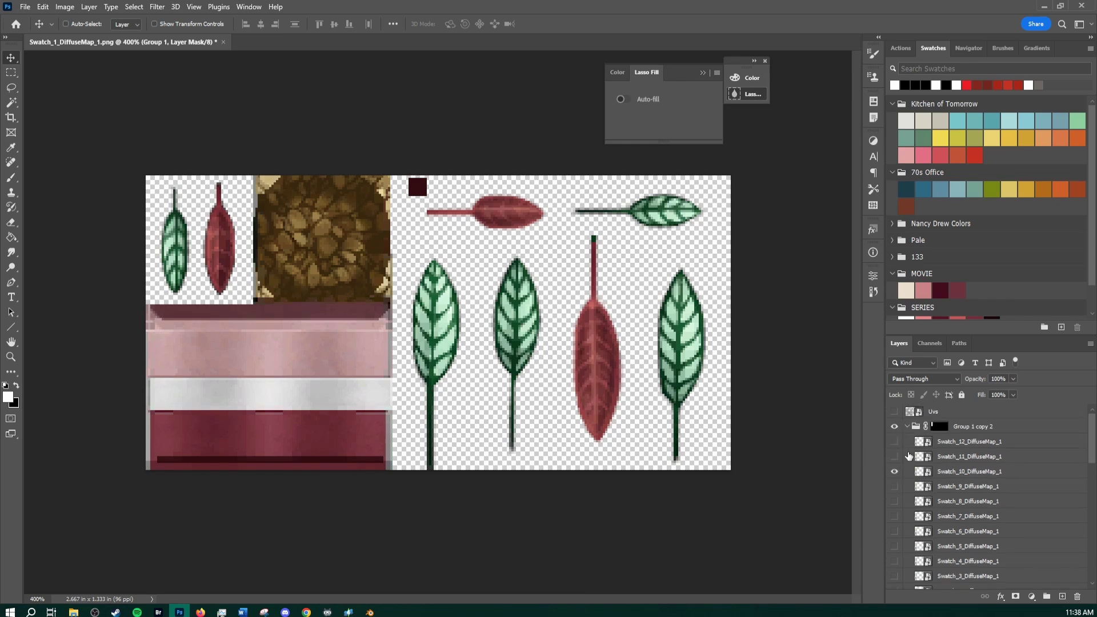
scroll(902, 478, "down", 5)
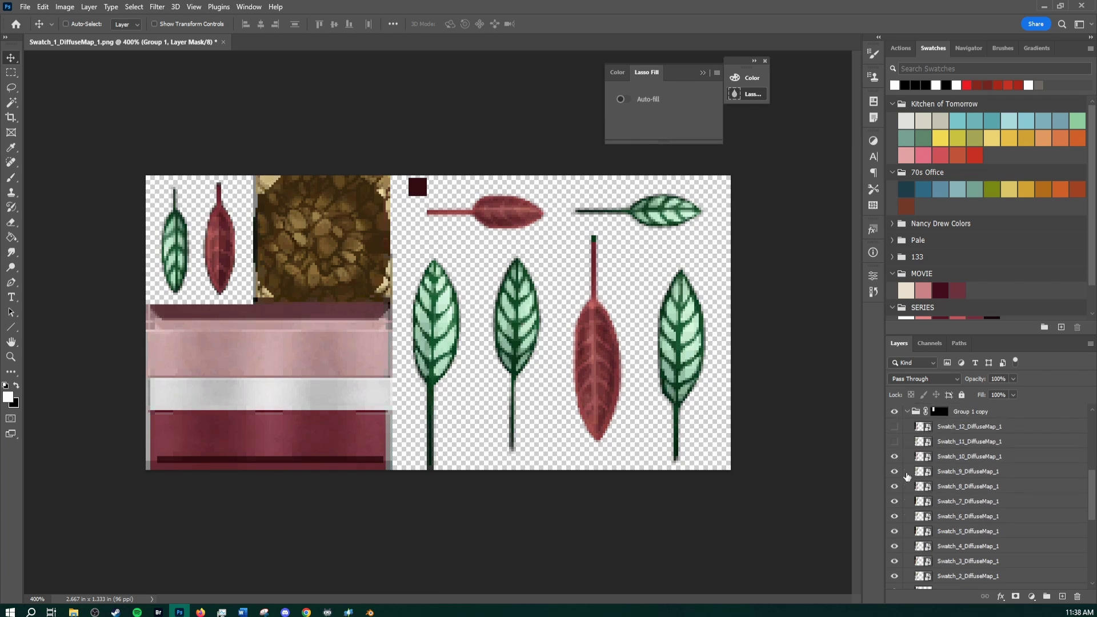
left_click_drag(895, 457, 892, 577)
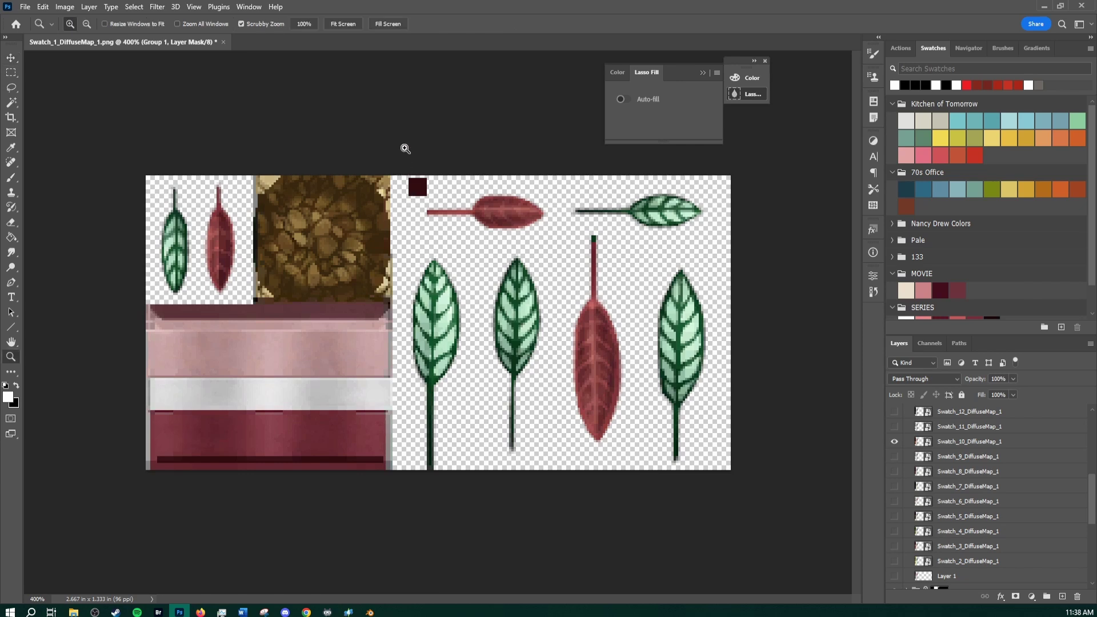
Step: Save the combined texture as the PNG file 01 in the 07_Frankenmeshing folder
mouse_move(404, 147)
left_mouse_down("ctrl")
mouse_move(387, 157)
mouse_move(403, 155)
left_mouse_up("ctrl")
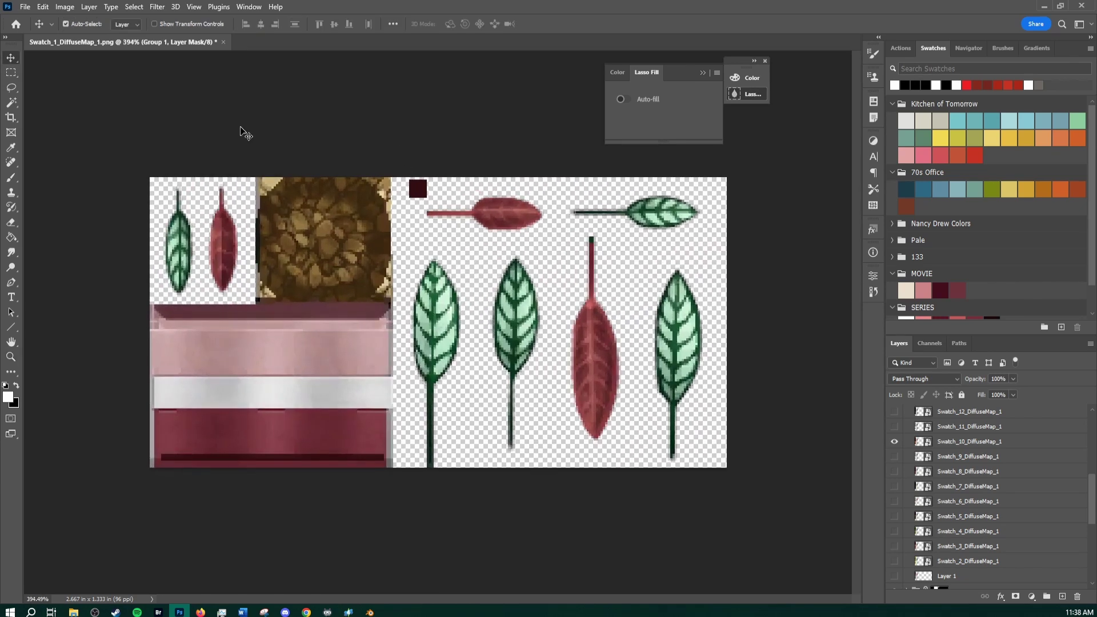
key("ctrl+shift+s")
type("S")
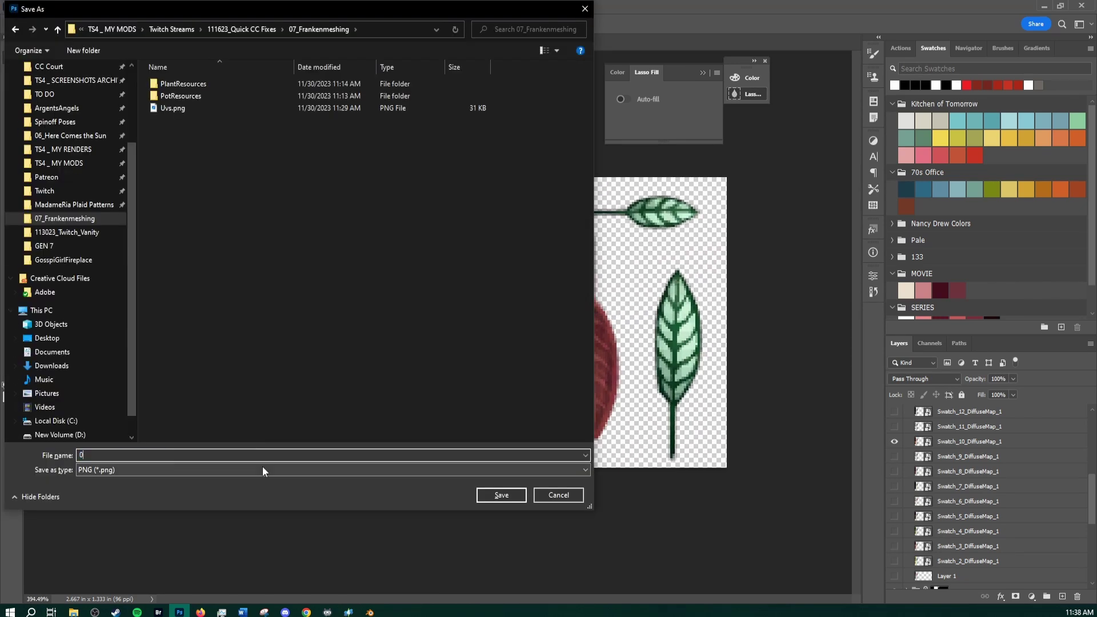
key("Escape")
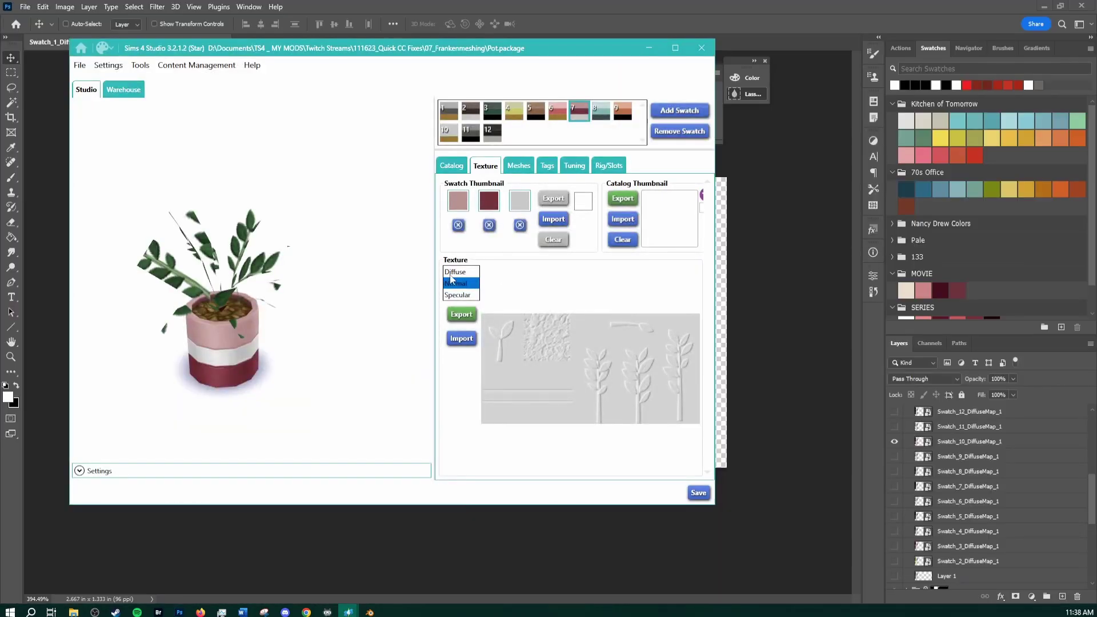
Step: In Sims 4 Studio's Pot.package, import 01.png as the Diffuse texture of swatch 7 and inspect the plant from several angles
left_click(455, 272)
left_click(449, 111)
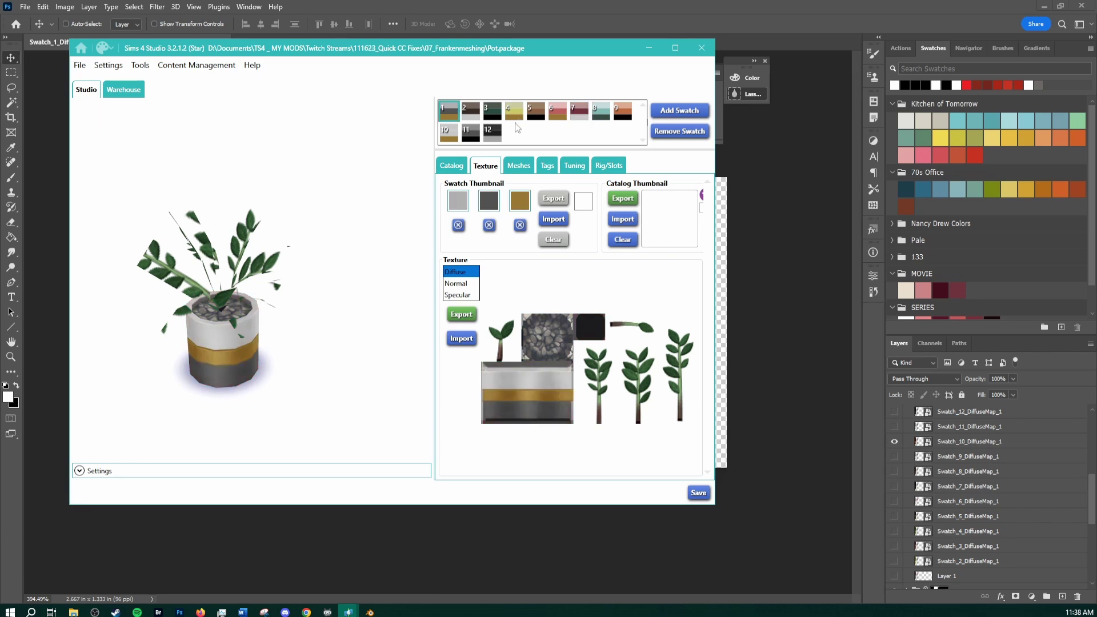
left_click(583, 111)
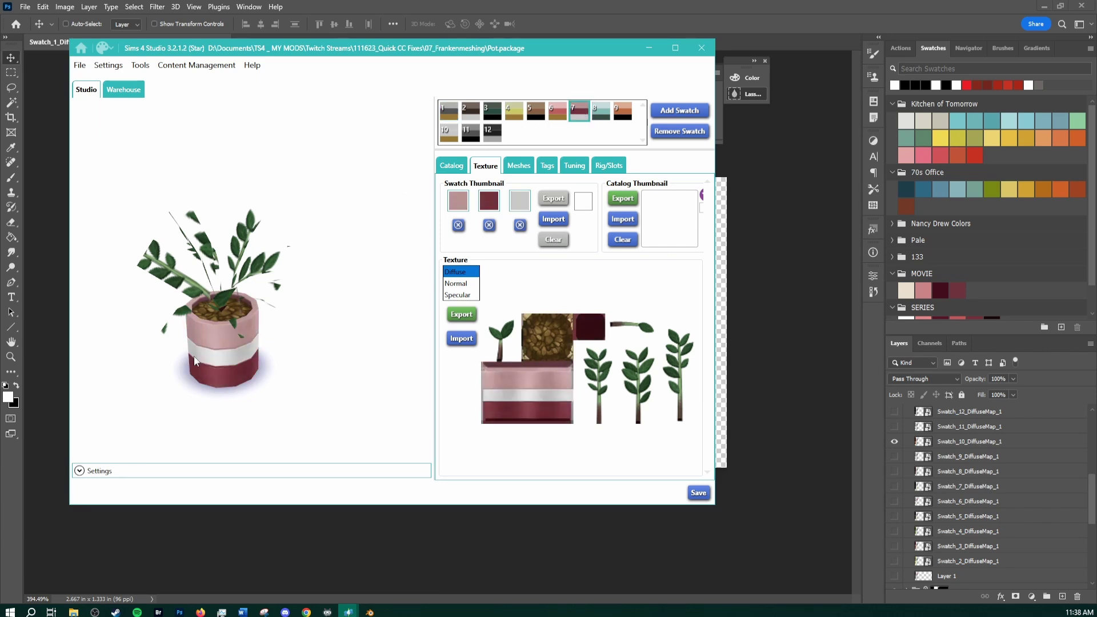
left_click(462, 339)
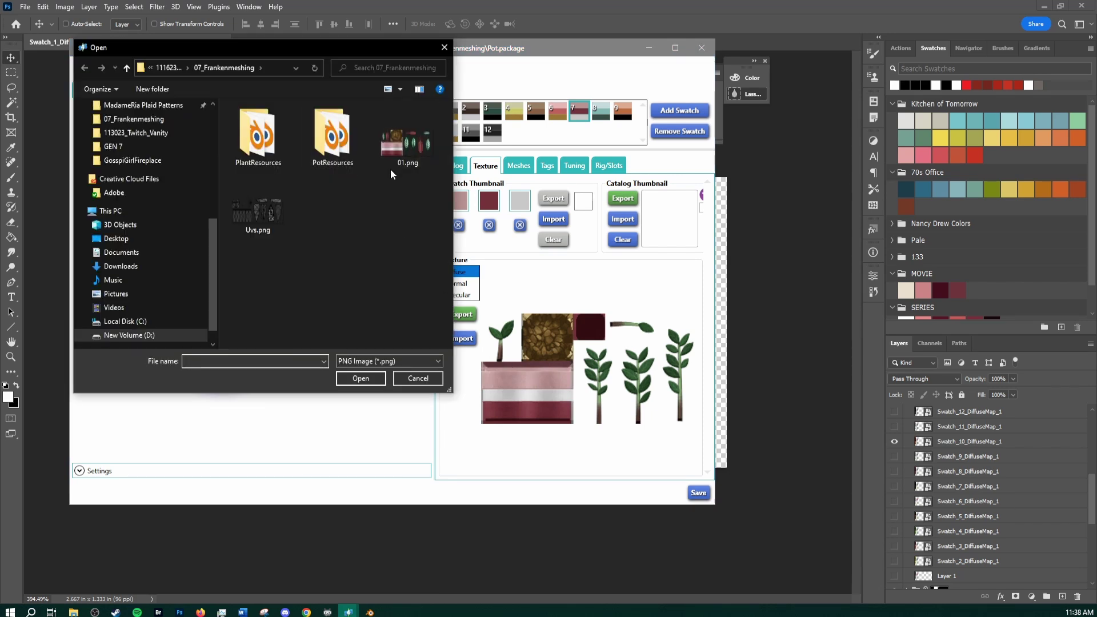
double_click(393, 165)
left_click_drag(302, 291, 392, 430)
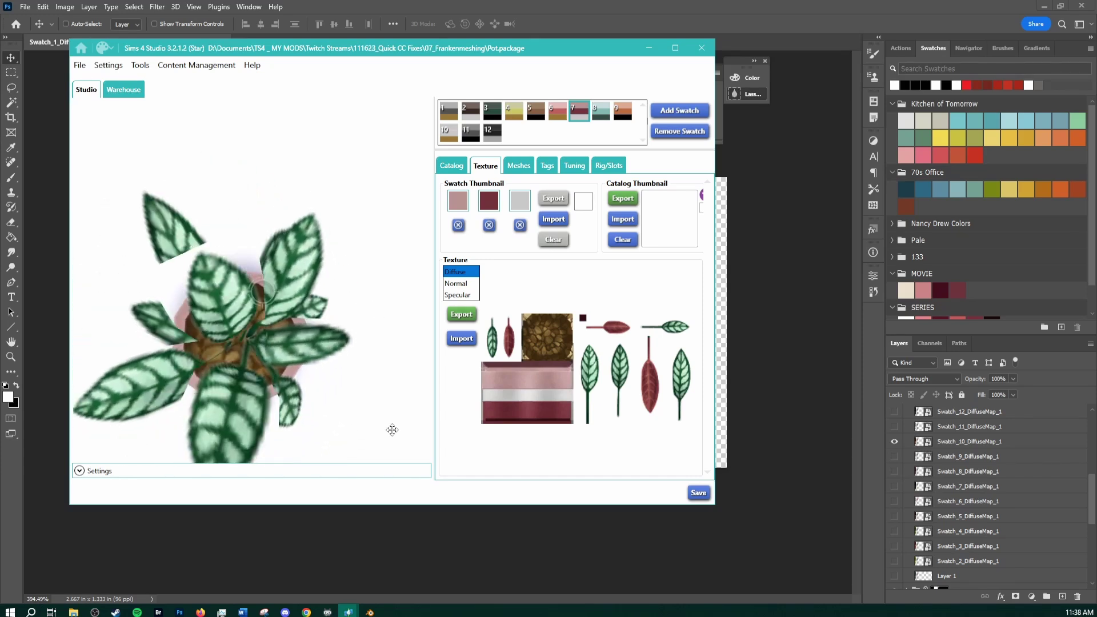
right_click_drag(392, 430, 567, 140)
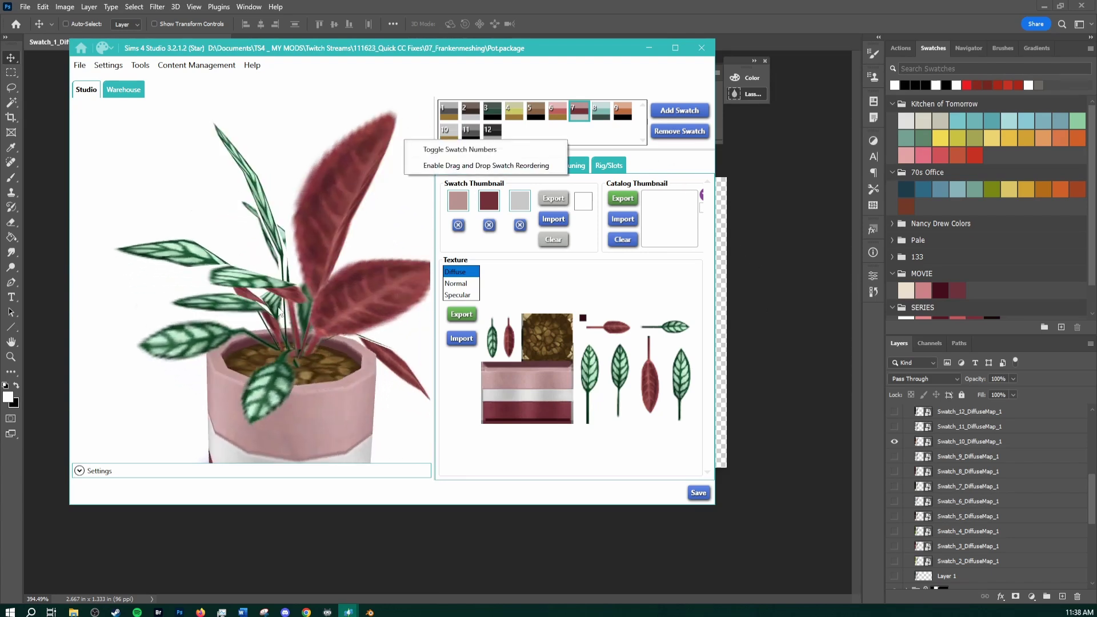
left_click(335, 264)
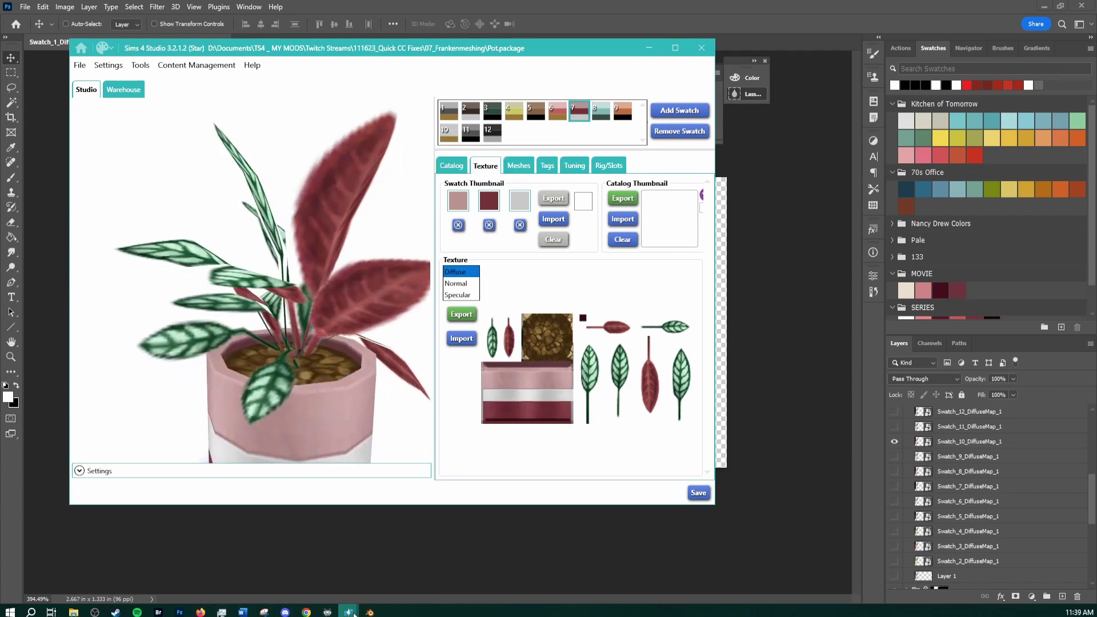
Step: Switch to the Plant.package window and preview its swatches 8, 6, 4 and 5 on the plant
mouse_move(353, 613)
left_click(402, 595)
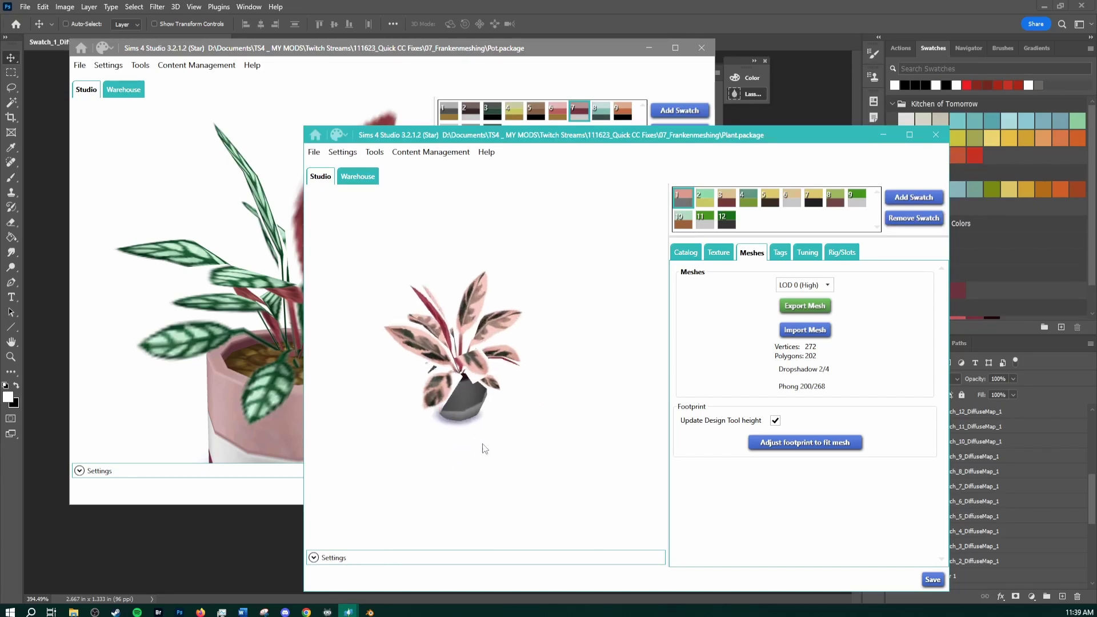
left_click(840, 200)
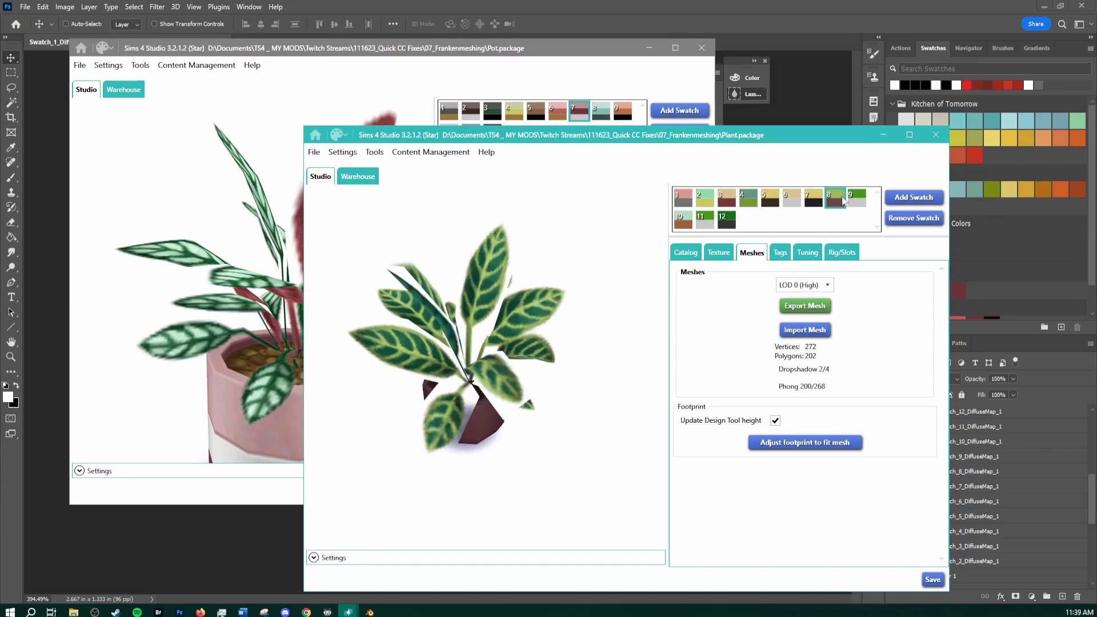
left_click(797, 195)
left_click(751, 207)
left_click(779, 195)
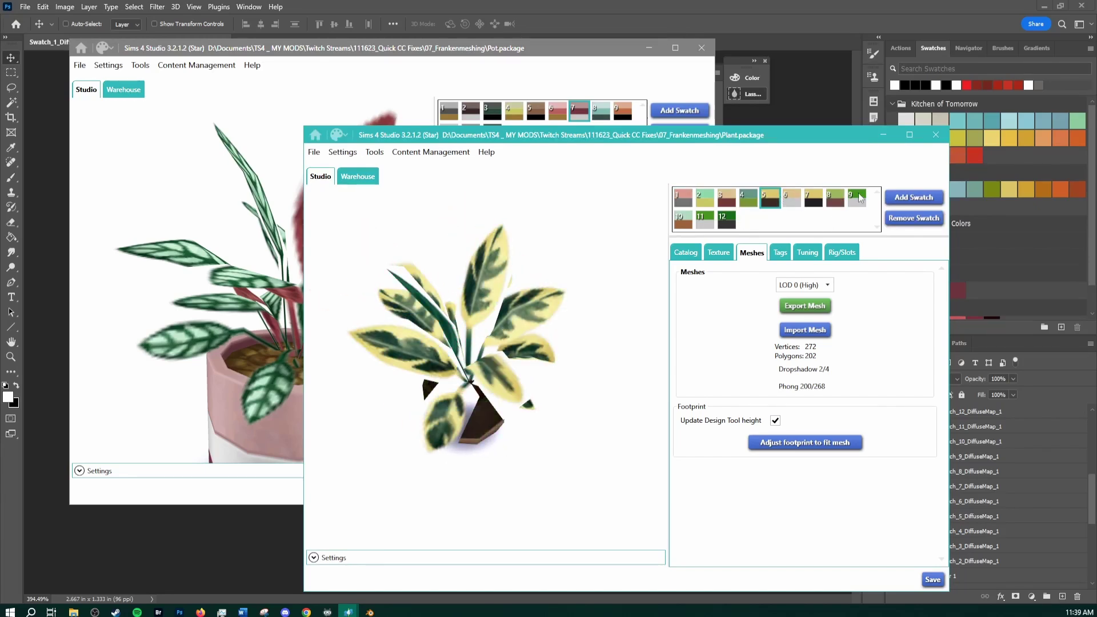
Step: Dismiss the Plant.package window, orbit the pot preview and display the Normal texture map of Pot.package's swatch 7
left_click(935, 135)
left_click_drag(172, 252, 348, 264)
left_click(452, 284)
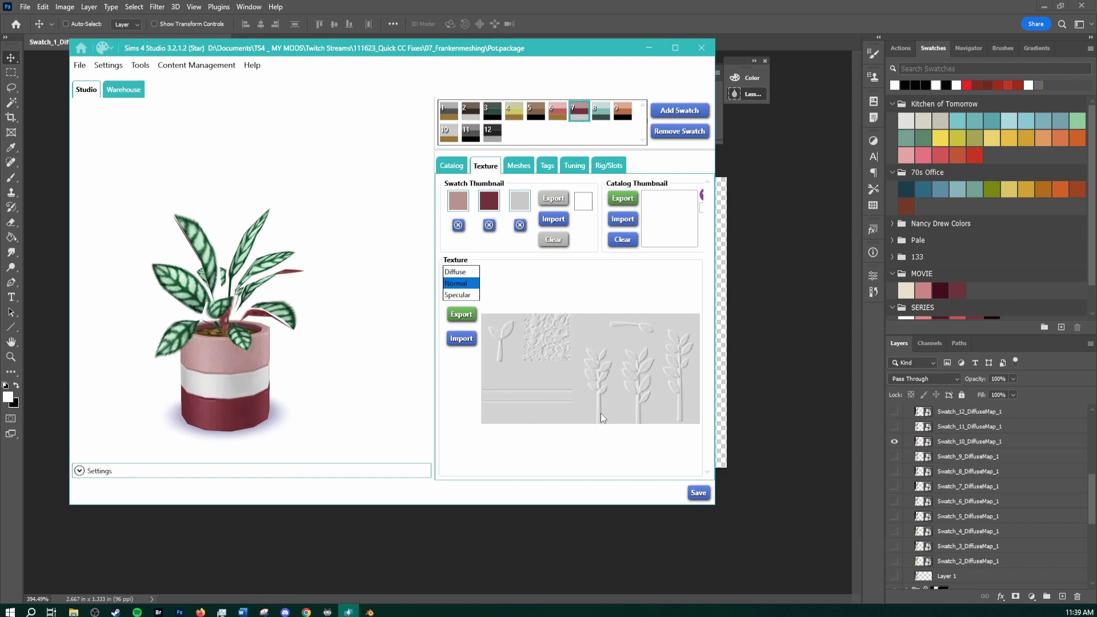
Step: Back in Photoshop, collapse the four mask groups and put them together in a new group named diffuse
left_click(621, 22)
scroll(905, 436, "up", 2)
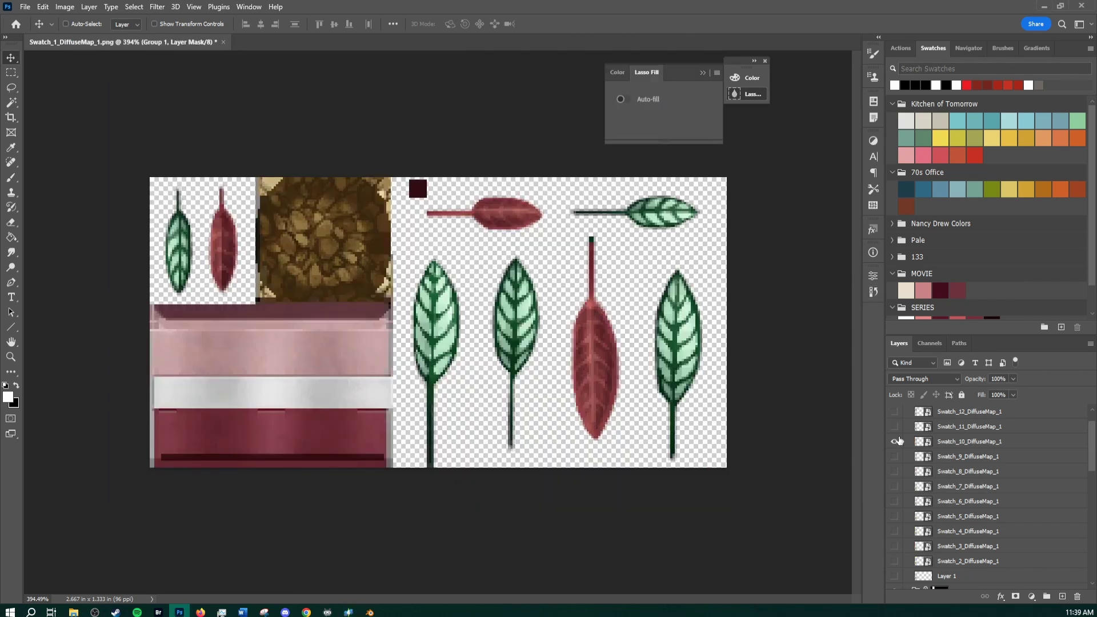
left_click(908, 427)
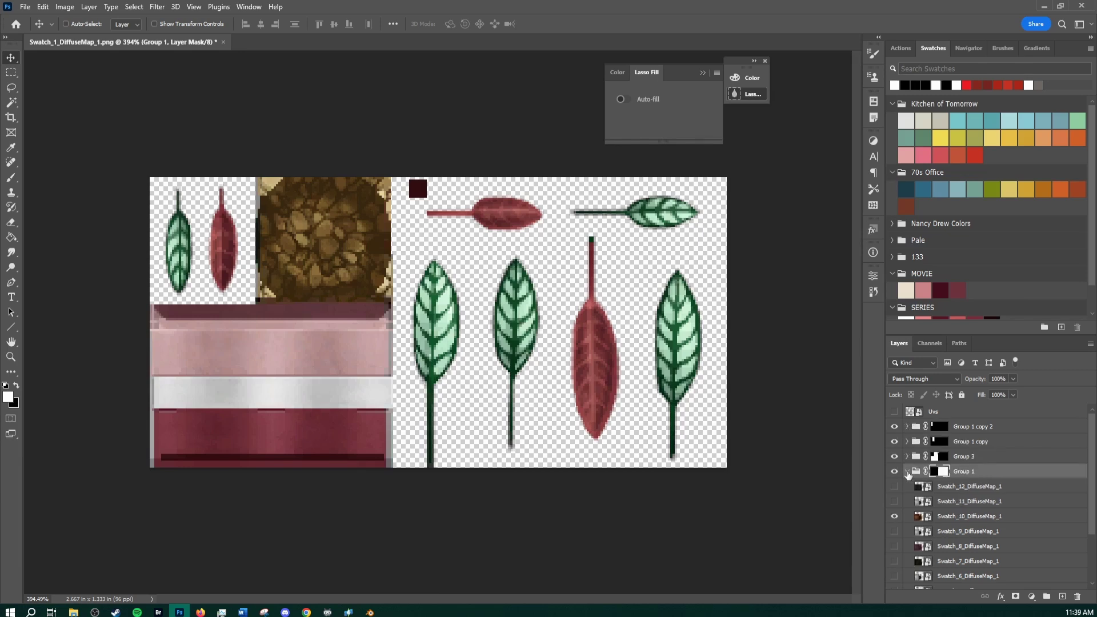
left_click(907, 472)
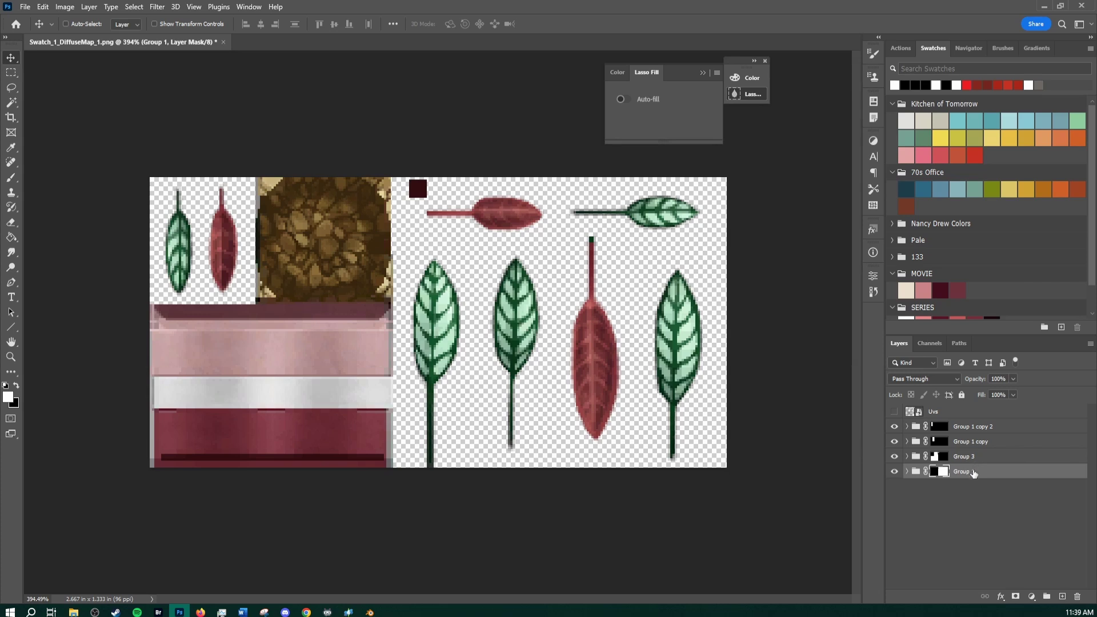
left_click(974, 473)
left_click(971, 430)
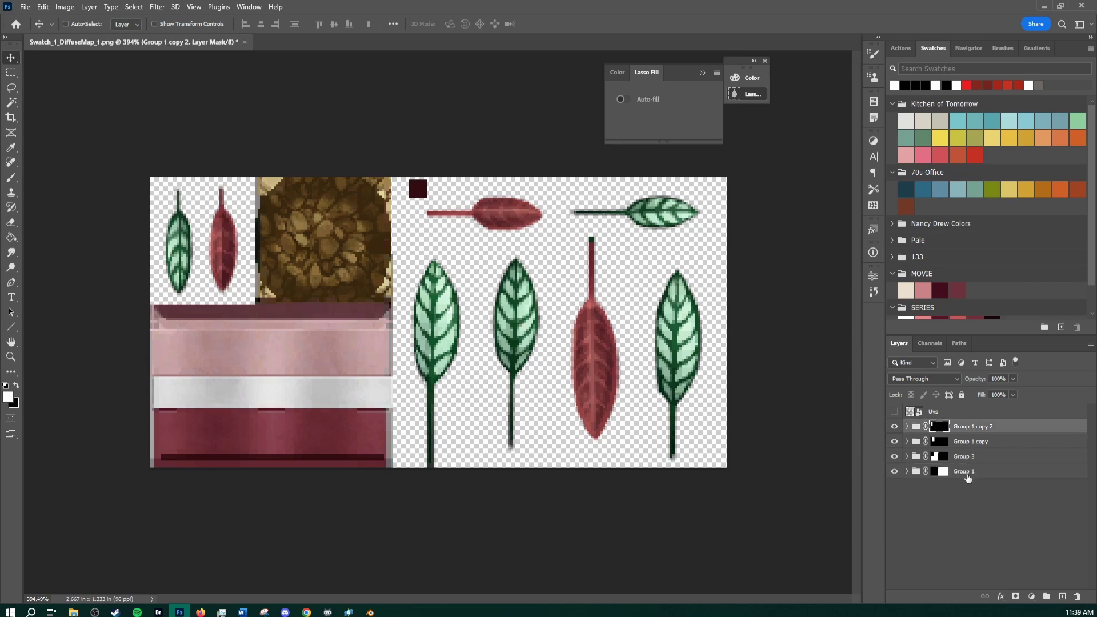
left_click(967, 473, "shift")
left_click(1046, 596)
double_click(935, 428)
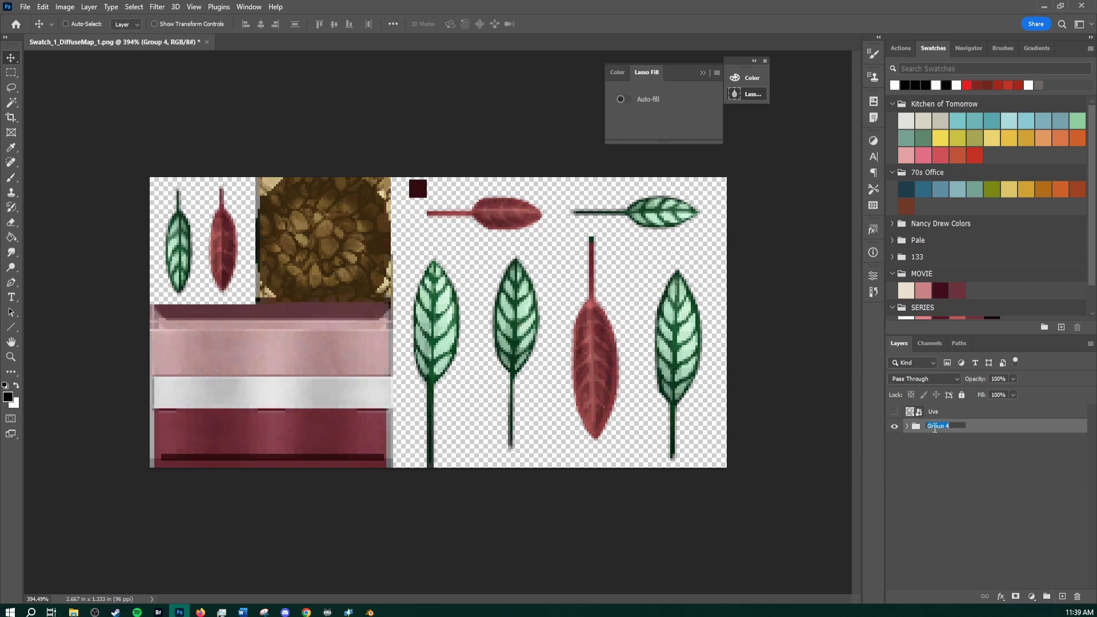
type("diffuse")
key("Return")
Step: Duplicate the diffuse group and rename the copy normals
left_click_drag(955, 430, 943, 426, "alt")
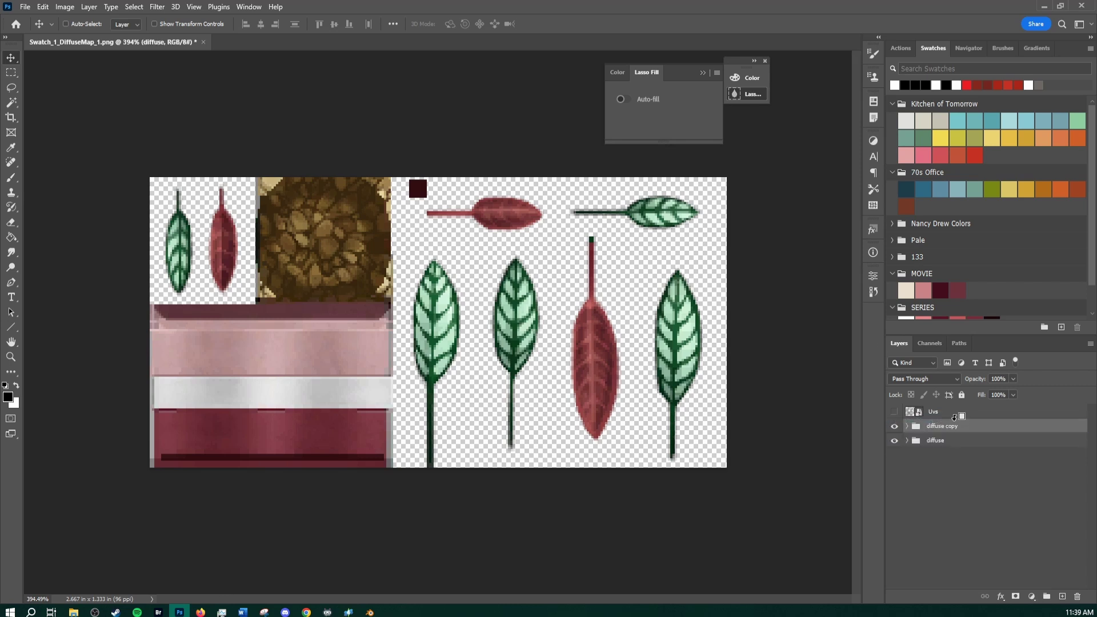
double_click(942, 428)
type("nor")
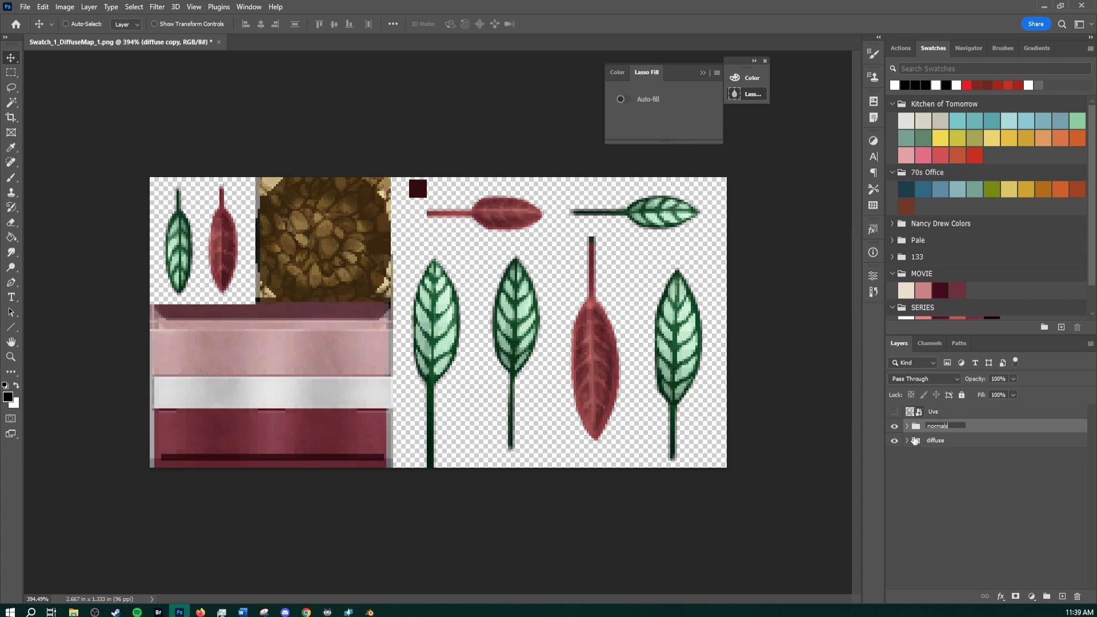
type("mals")
key("Return")
Step: In Group 3 of normals, make an independent smart object copy of Swatch_7_DiffuseMap_1 and move it above Swatch_12_DiffuseMap_1
left_click(907, 426)
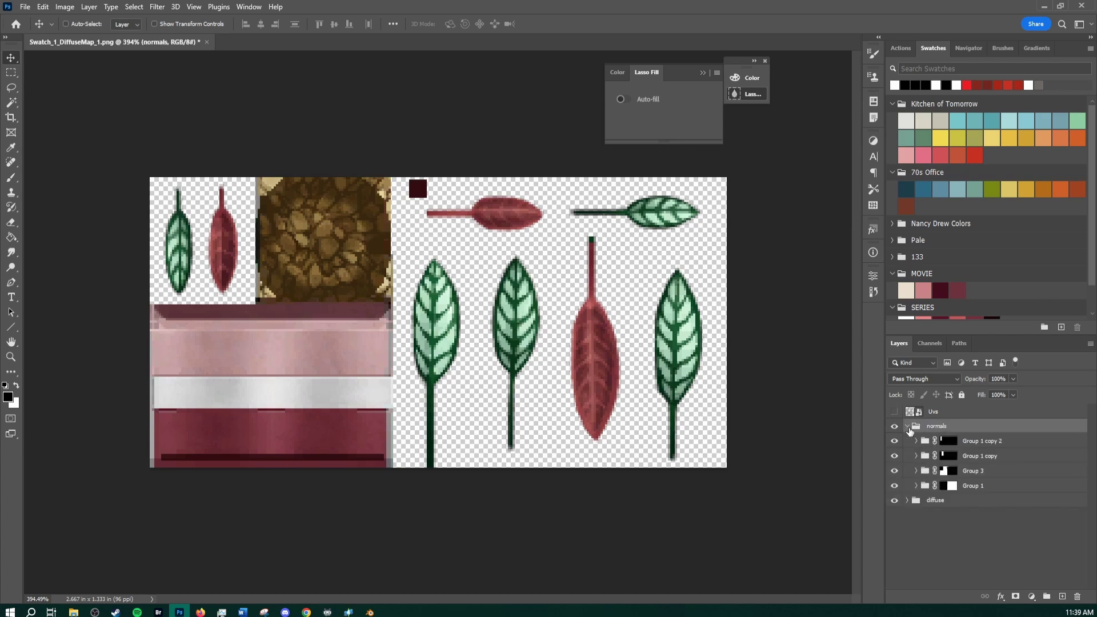
left_click(918, 472)
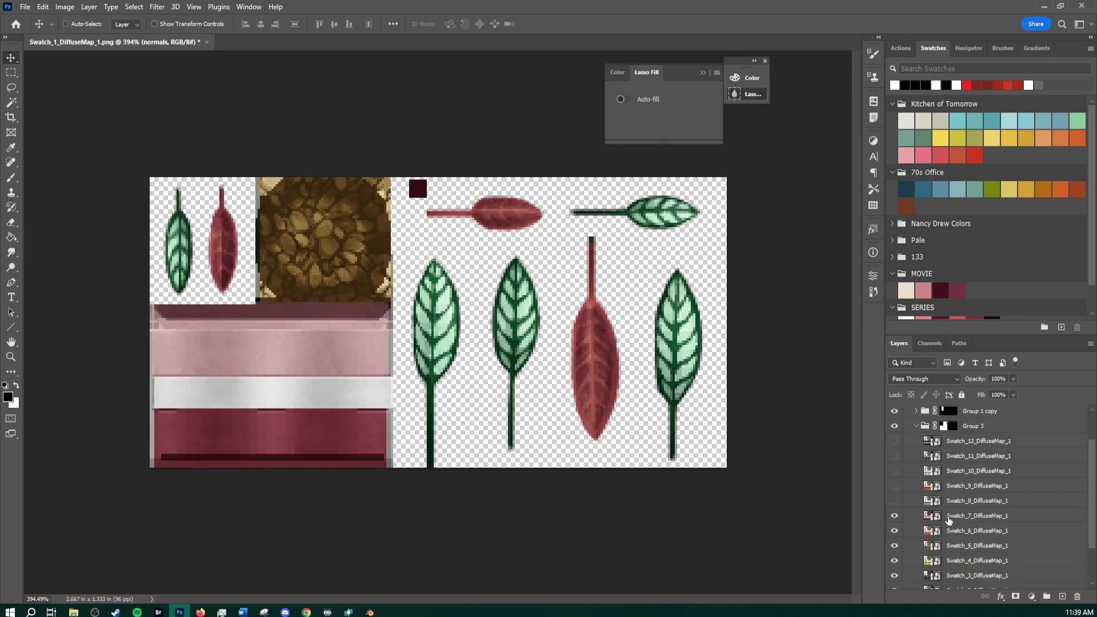
left_click(952, 517)
right_click(962, 517)
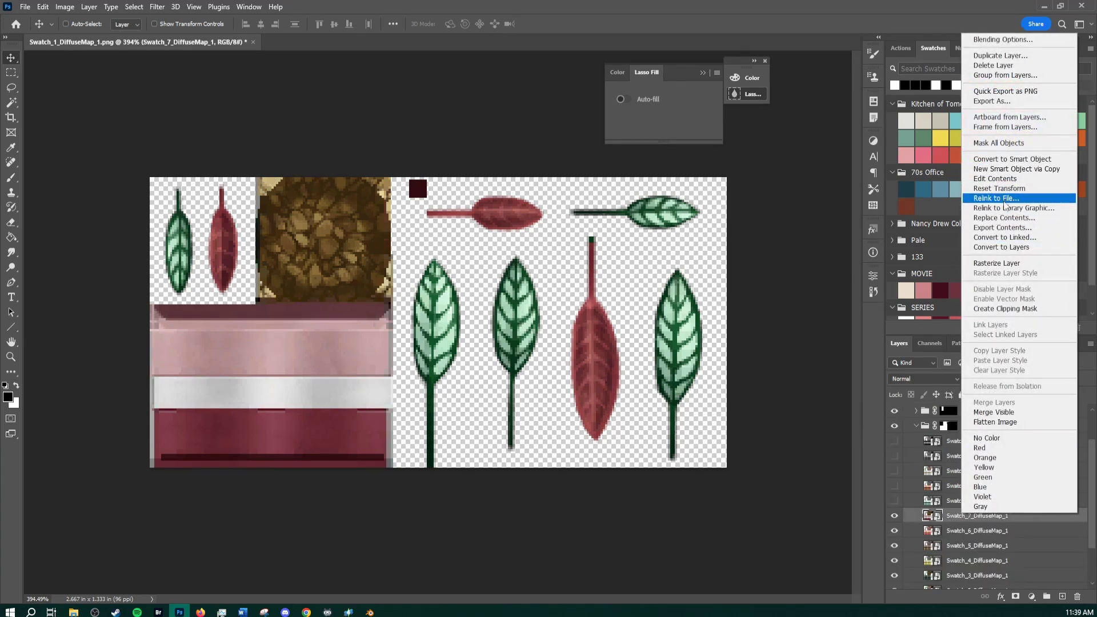
left_click(1016, 170)
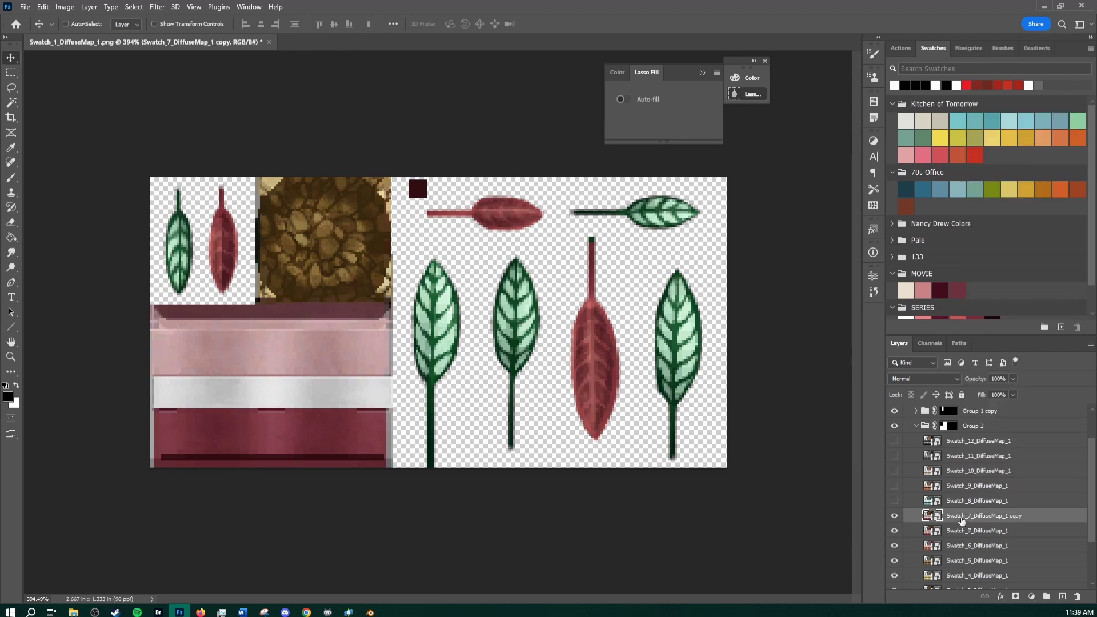
left_click_drag(982, 517, 979, 443)
Step: Replace the contents of the Swatch_7_DiffuseMap_1 copy with Shared_NormalMap_1.png from the PotResources folder
right_click(956, 445)
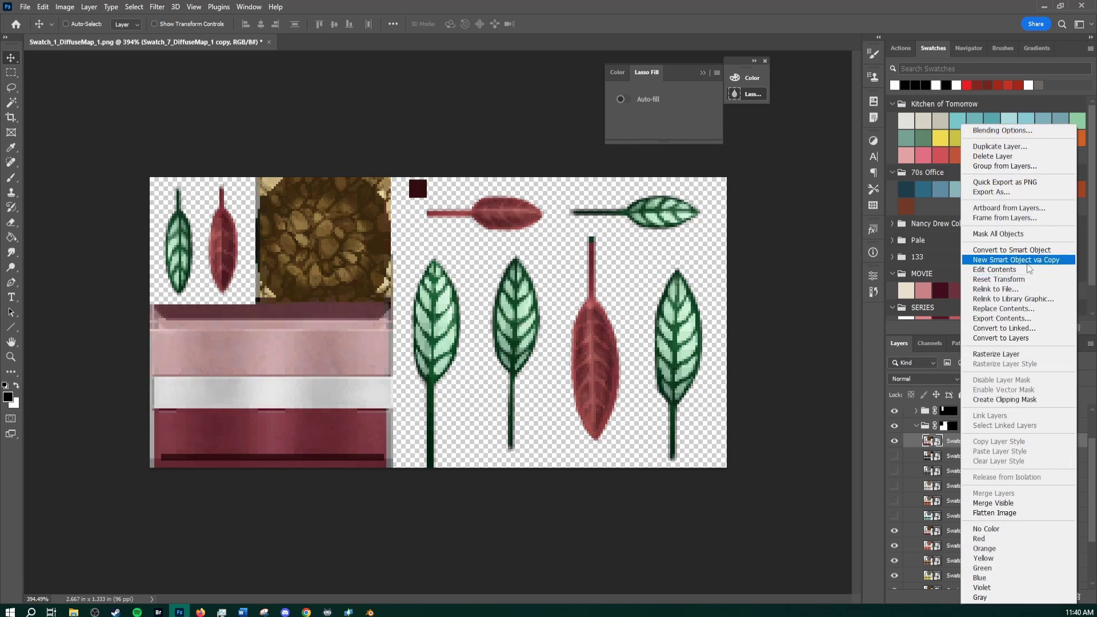
left_click(1022, 312)
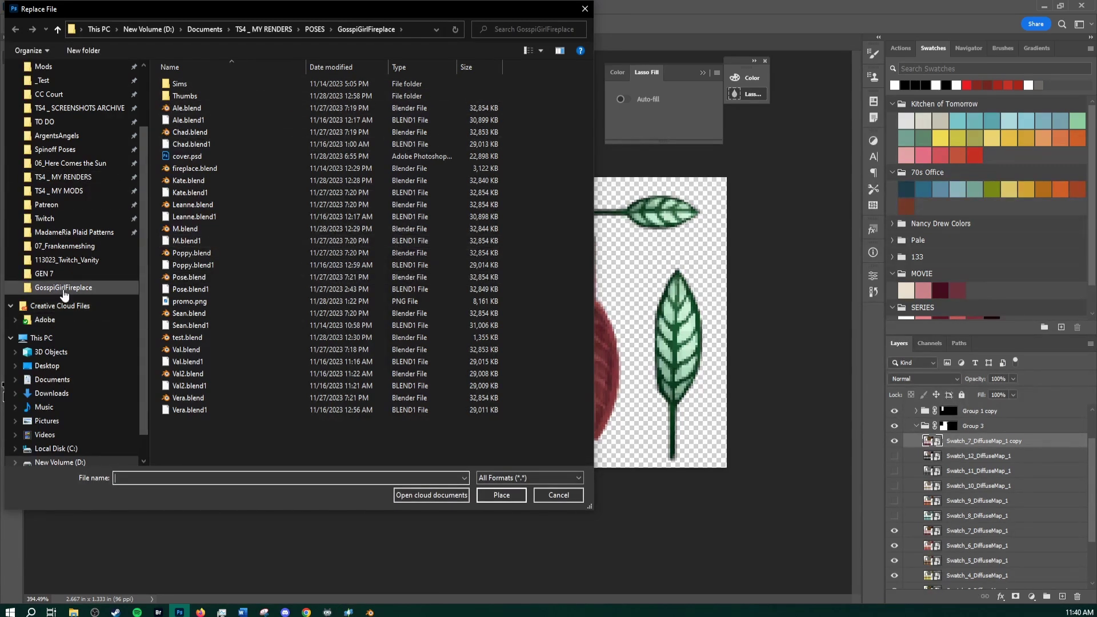
left_click(66, 260)
left_click(66, 254)
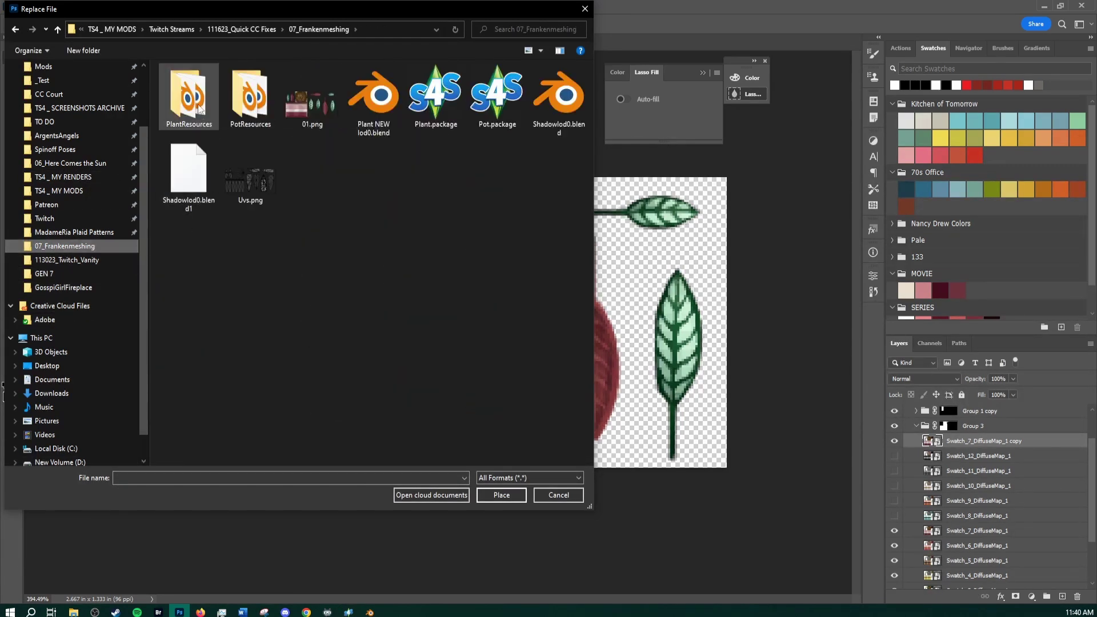
double_click(249, 94)
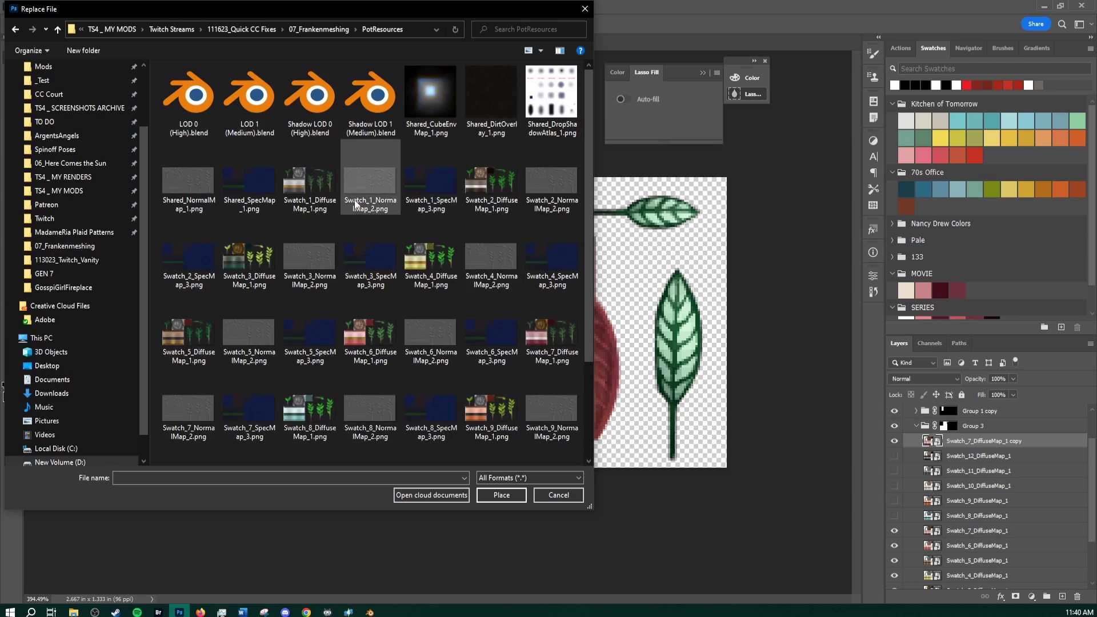
left_click(179, 183)
double_click(191, 184)
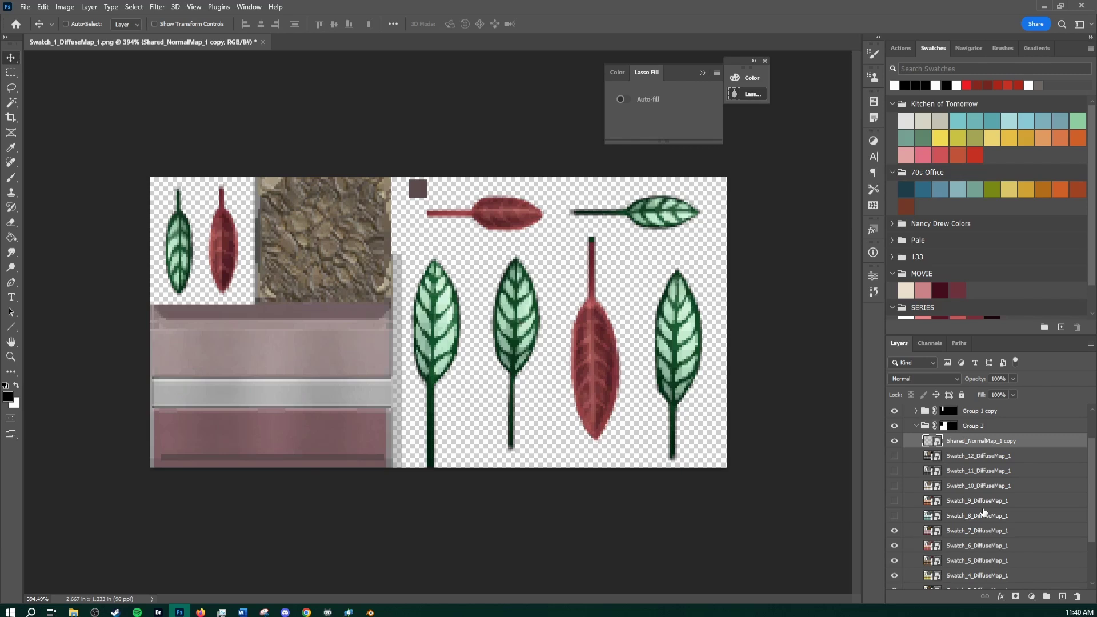
Step: In Group 3 of normals, hide the diffuse layers from Swatch_7_DiffuseMap_1 down to Swatch_1_DiffuseMap_1
scroll(965, 542, "down", 1)
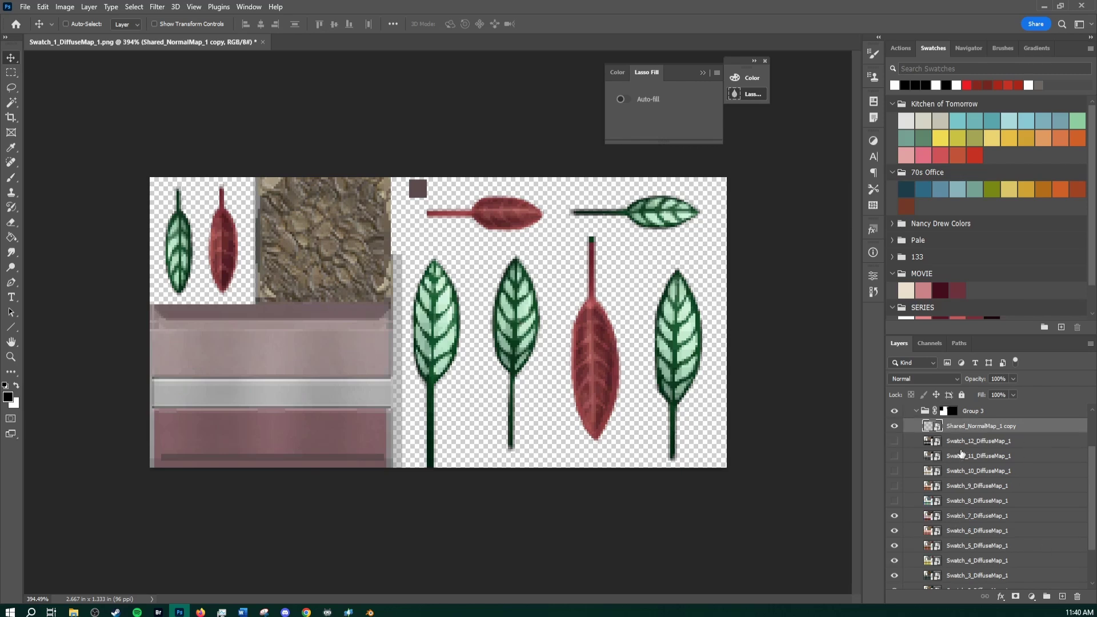
scroll(964, 445, "down", 3)
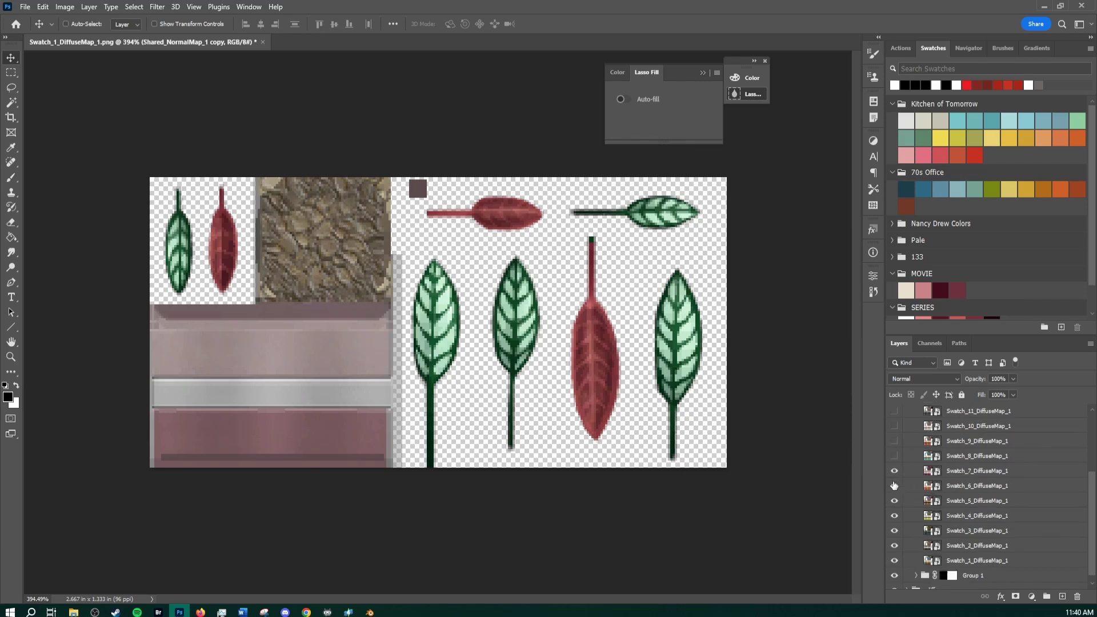
right_click(957, 474)
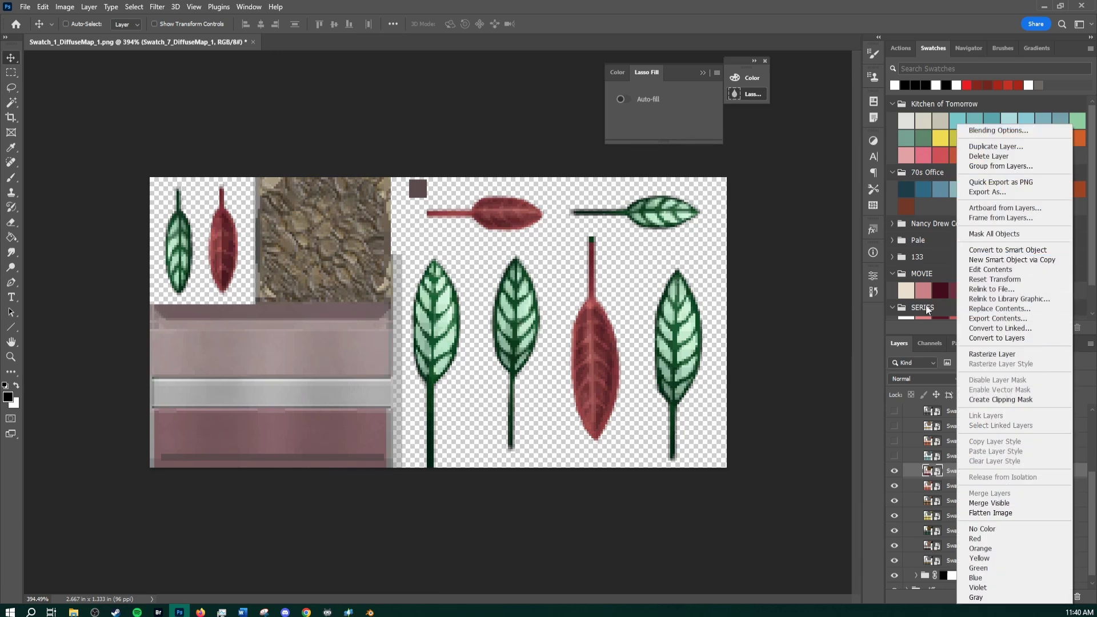
left_click(901, 483)
left_click_drag(894, 473, 895, 561)
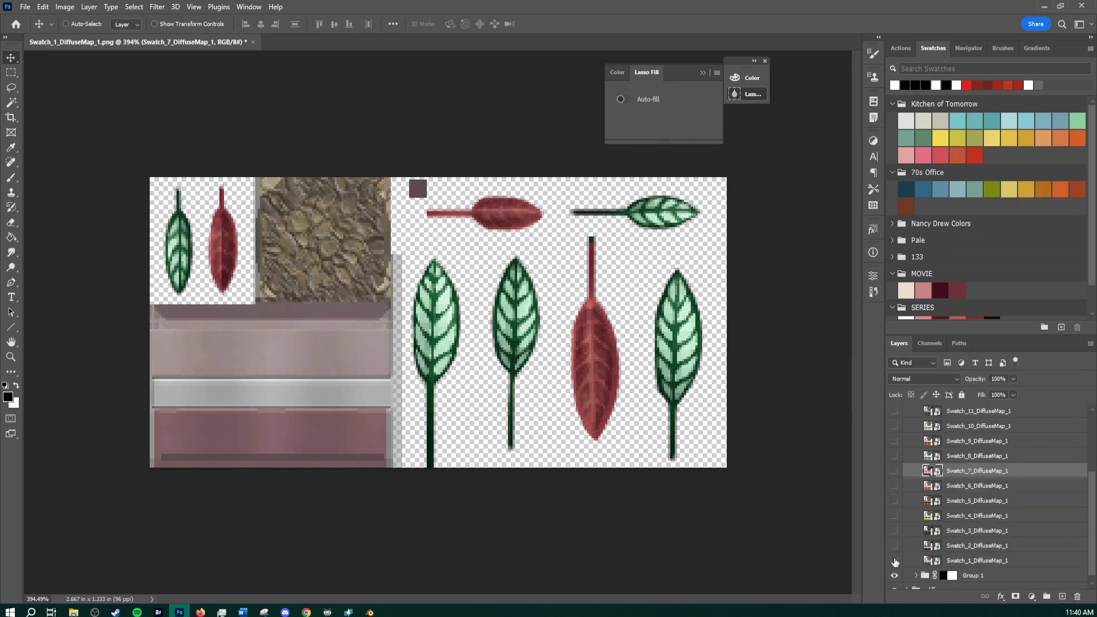
Step: Expand Group 1 inside normals and select its Swatch_10_DiffuseMap_1 layer
scroll(998, 532, "down", 1)
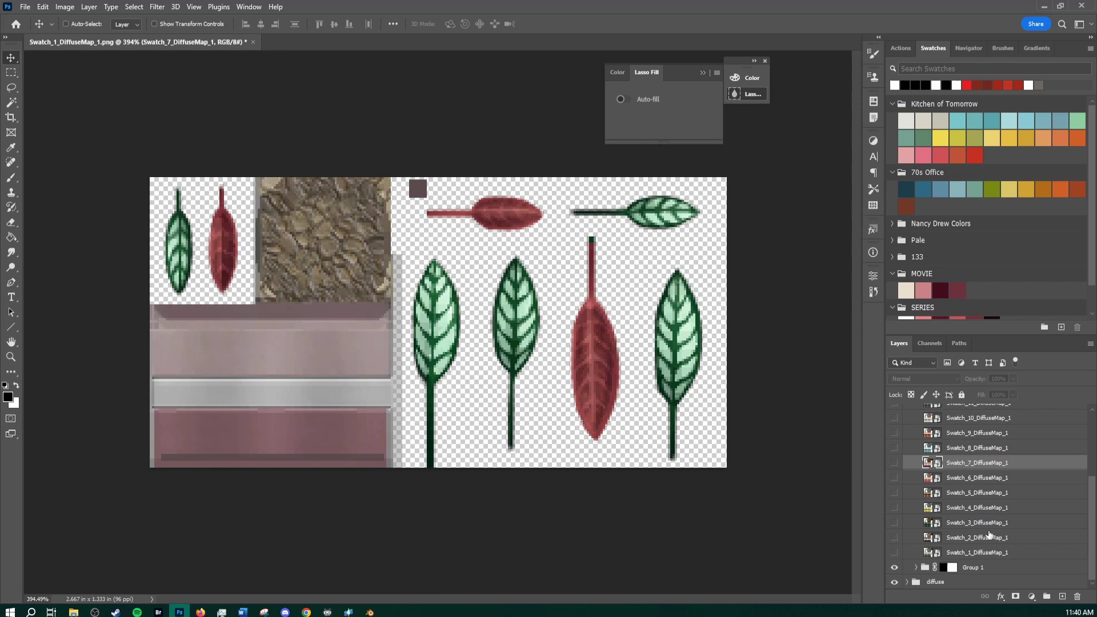
left_click(914, 568)
left_click(916, 567)
scroll(925, 560, "down", 3)
left_click(952, 508)
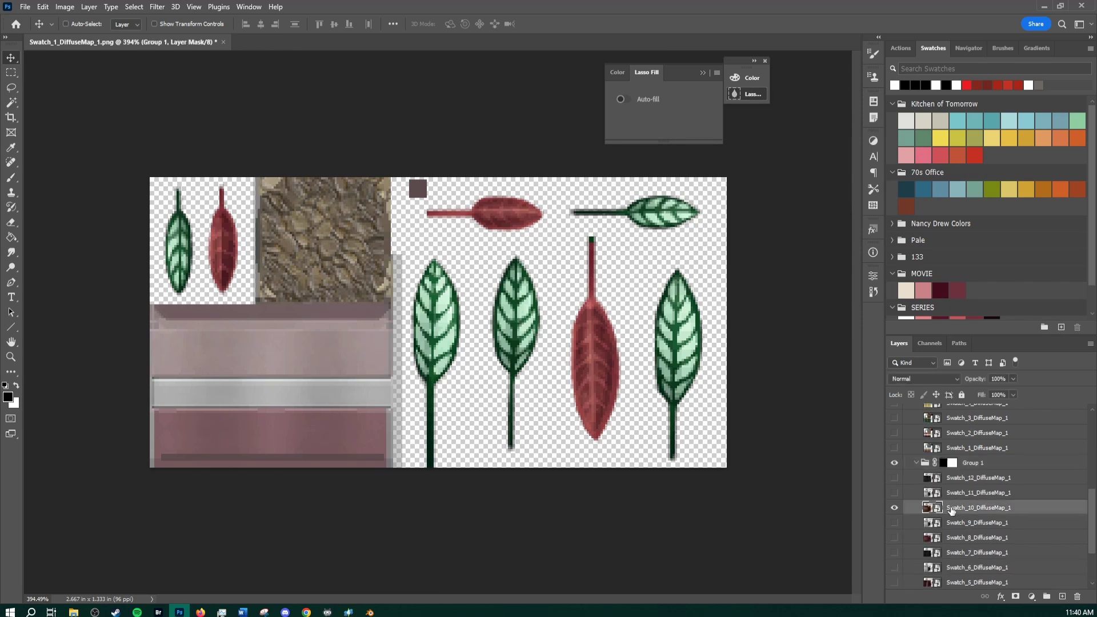
Step: Preview Shared_NormalMap_2.png in the PlantResources folder in File Explorer, then return to Photoshop
right_click(959, 508)
left_click(73, 612)
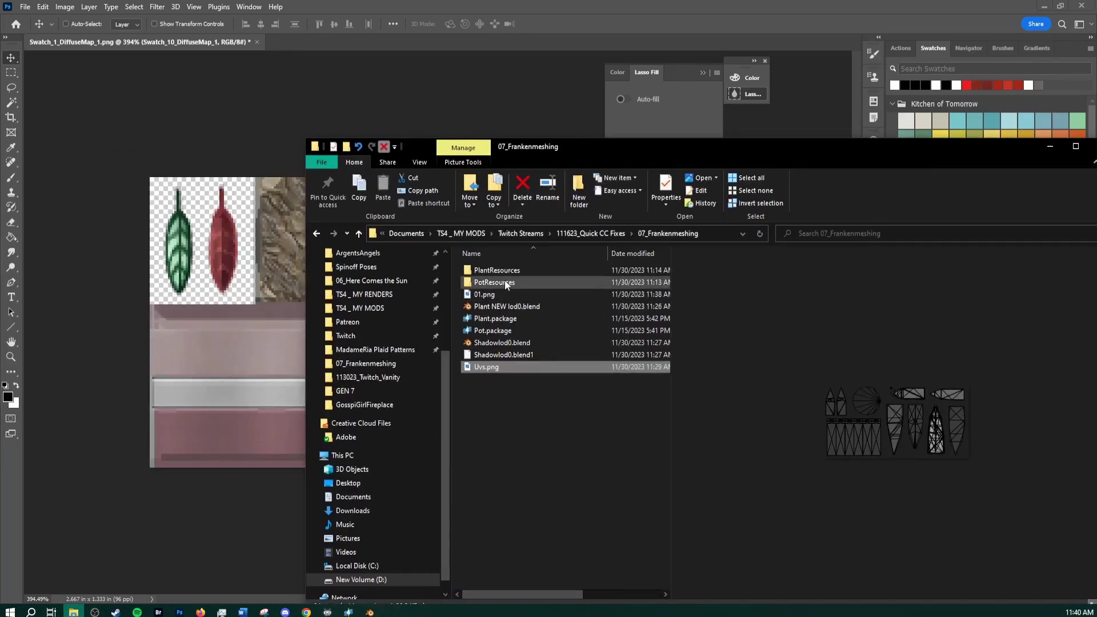
left_click(348, 612)
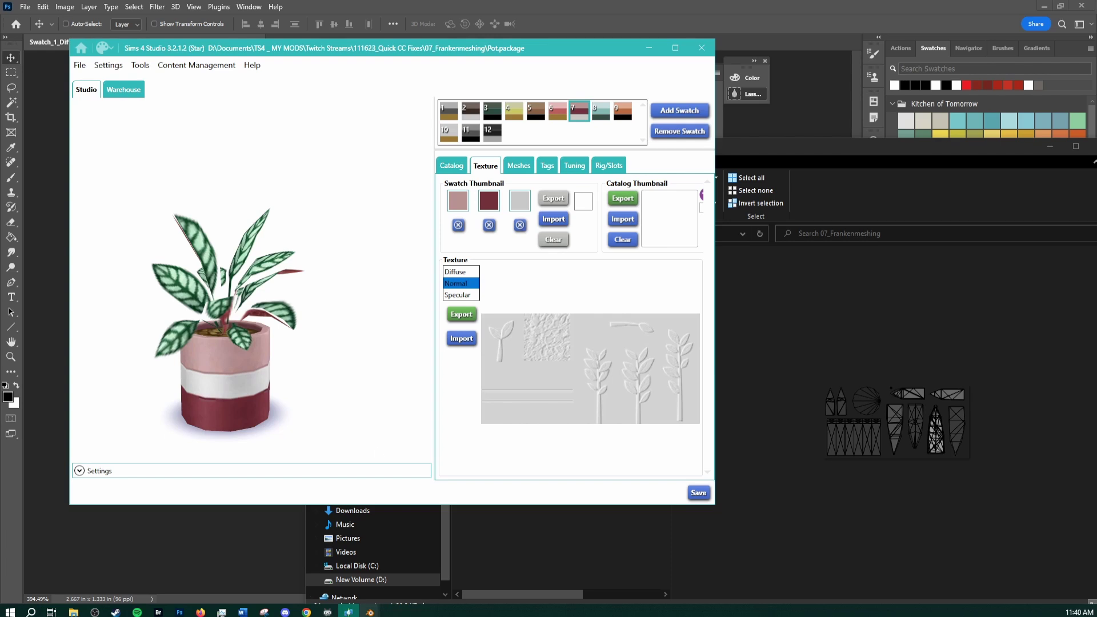
left_click(649, 47)
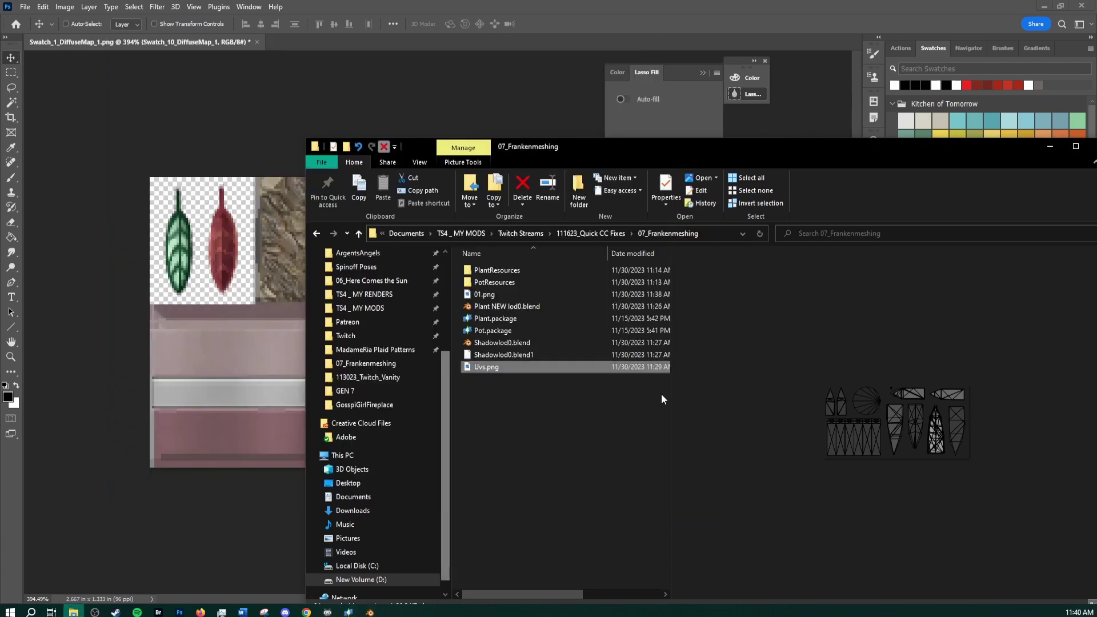
double_click(503, 278)
left_click(620, 441)
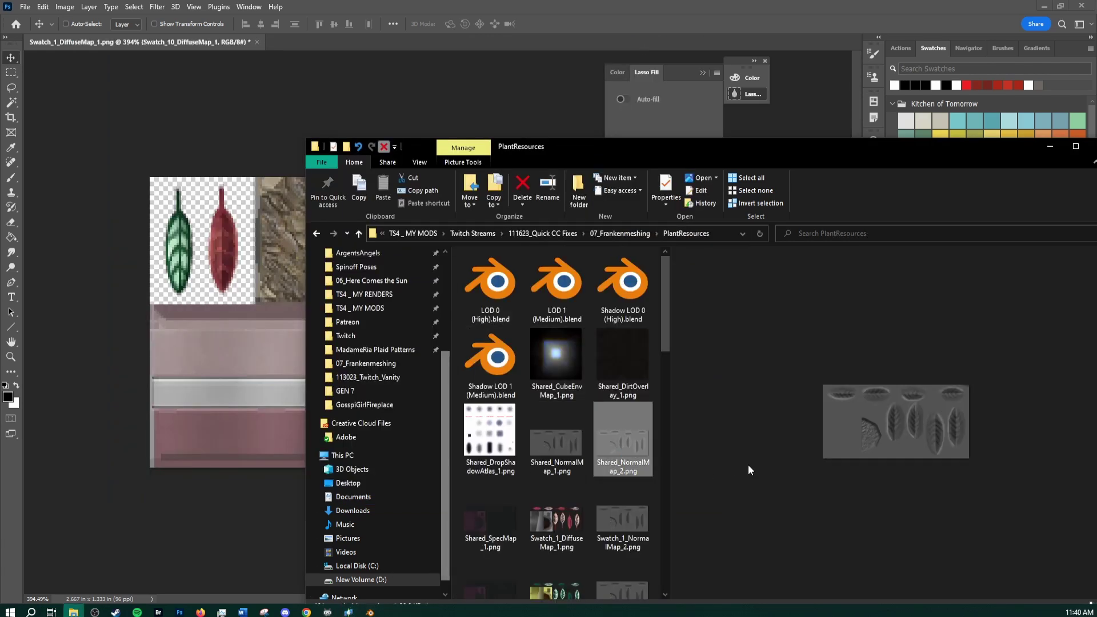
left_click(1050, 147)
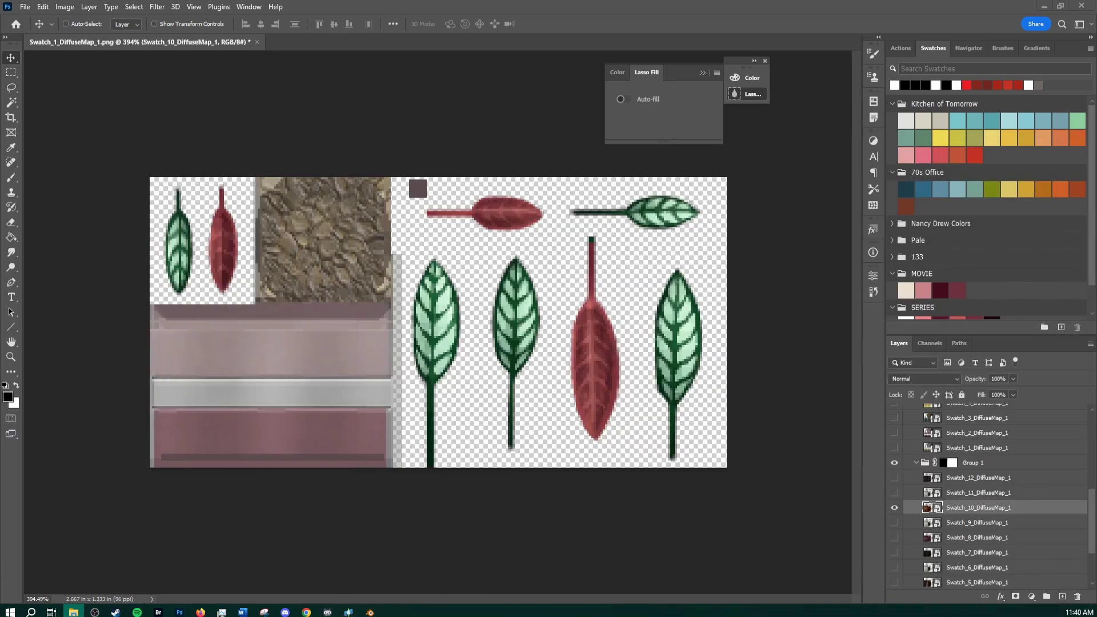
Step: Put an independent smart object copy of Swatch_10_DiffuseMap_1 at the top of Group 1 and hide the original
right_click(969, 507)
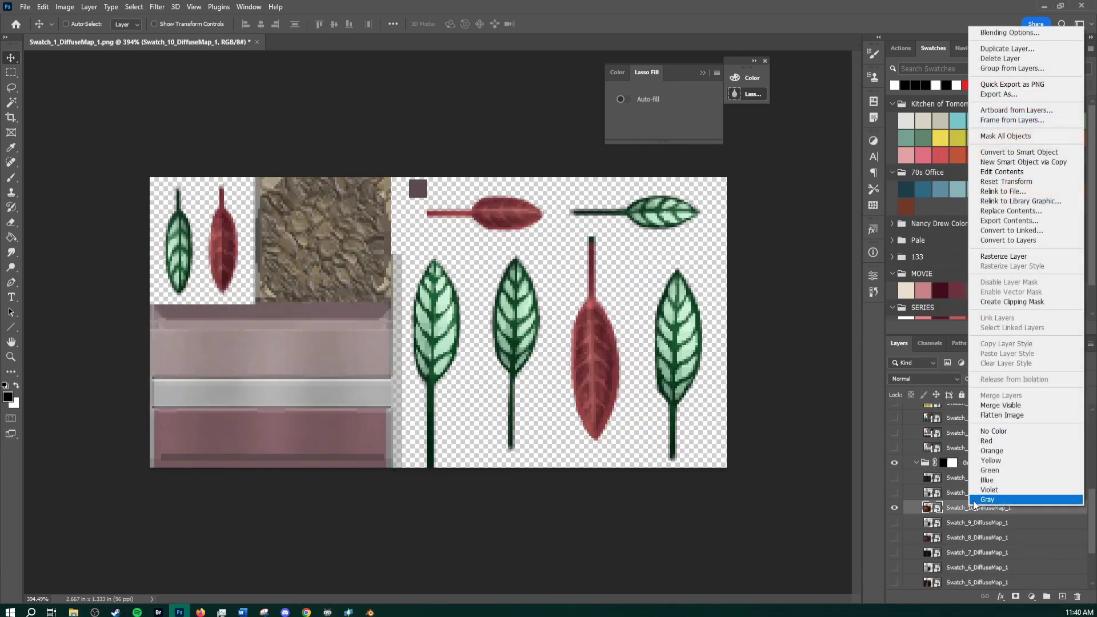
left_click(1006, 162)
left_click_drag(973, 511, 965, 484)
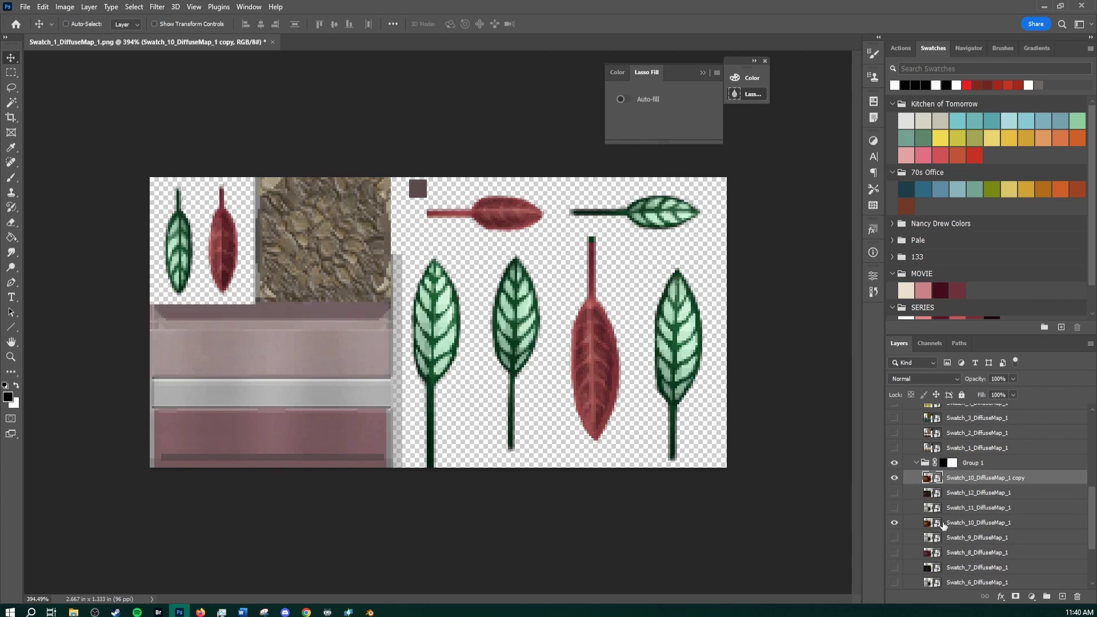
Step: Replace the contents of the Swatch_10_DiffuseMap_1 copy in Group 1 with Swatch_1_NormalMap_2.png from the PlantResources folder
right_click(963, 485)
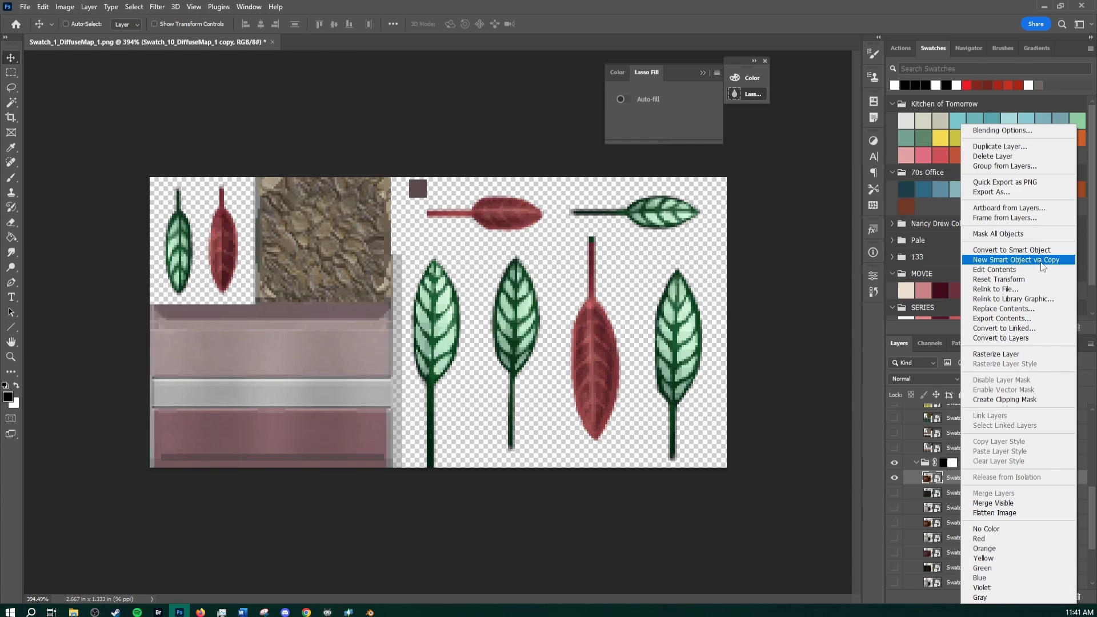
left_click(1023, 309)
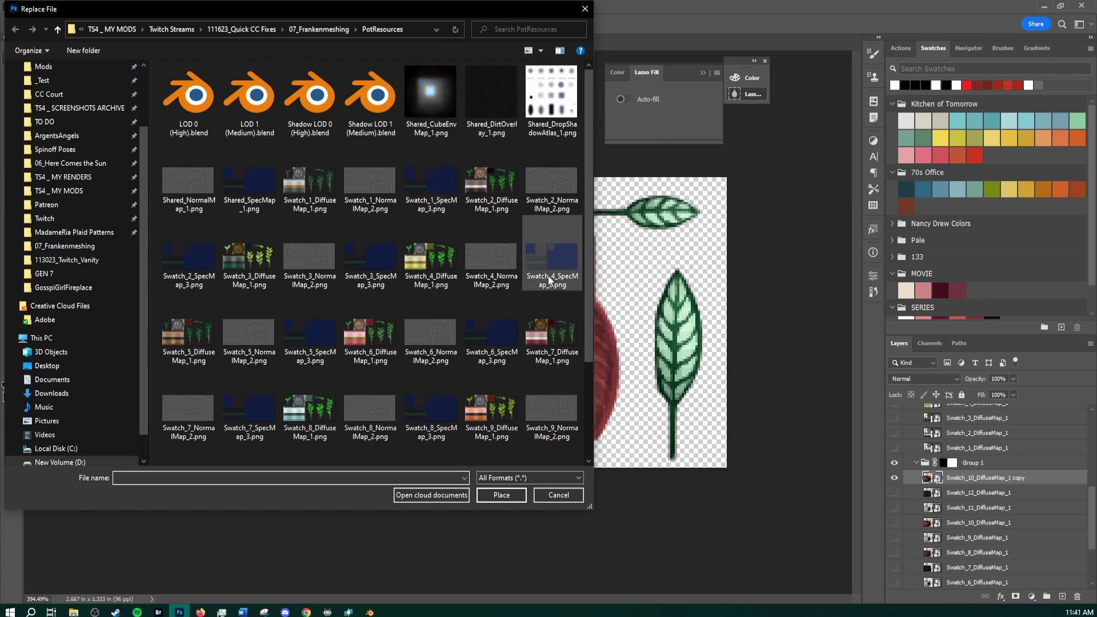
left_click(299, 32)
double_click(198, 103)
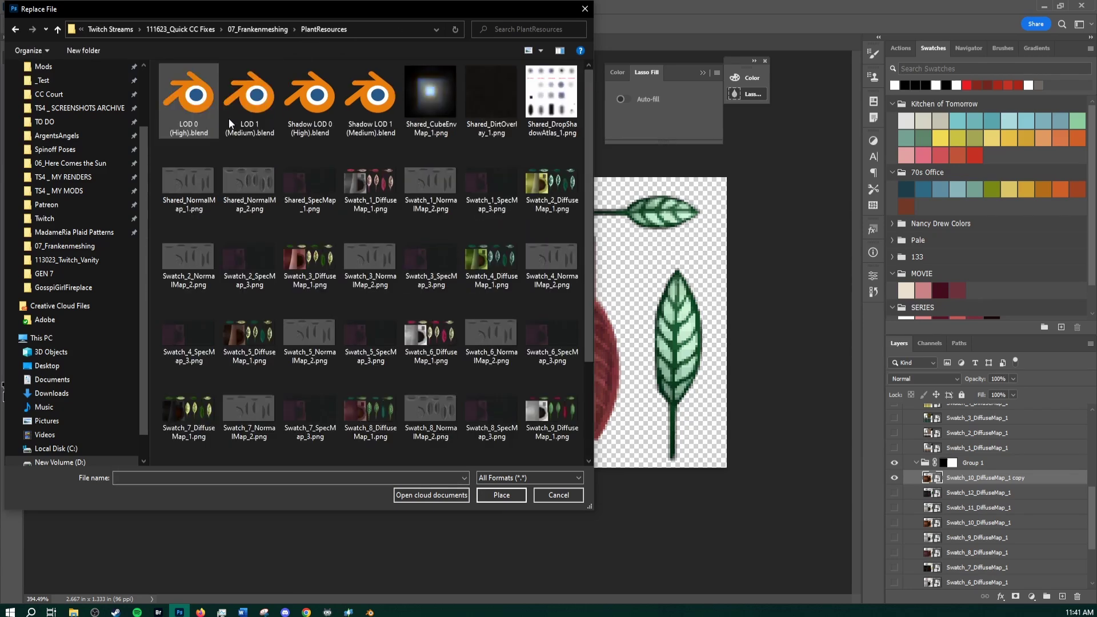
double_click(429, 186)
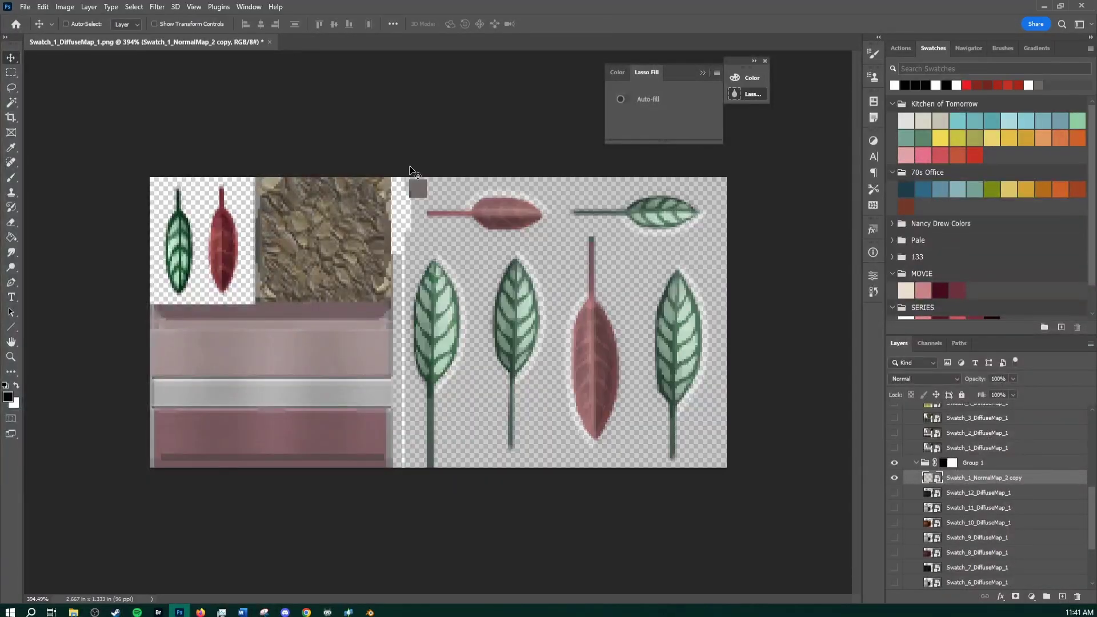
Step: Hide the whole diffuse group at the bottom of the layer stack
scroll(949, 476, "down", 3)
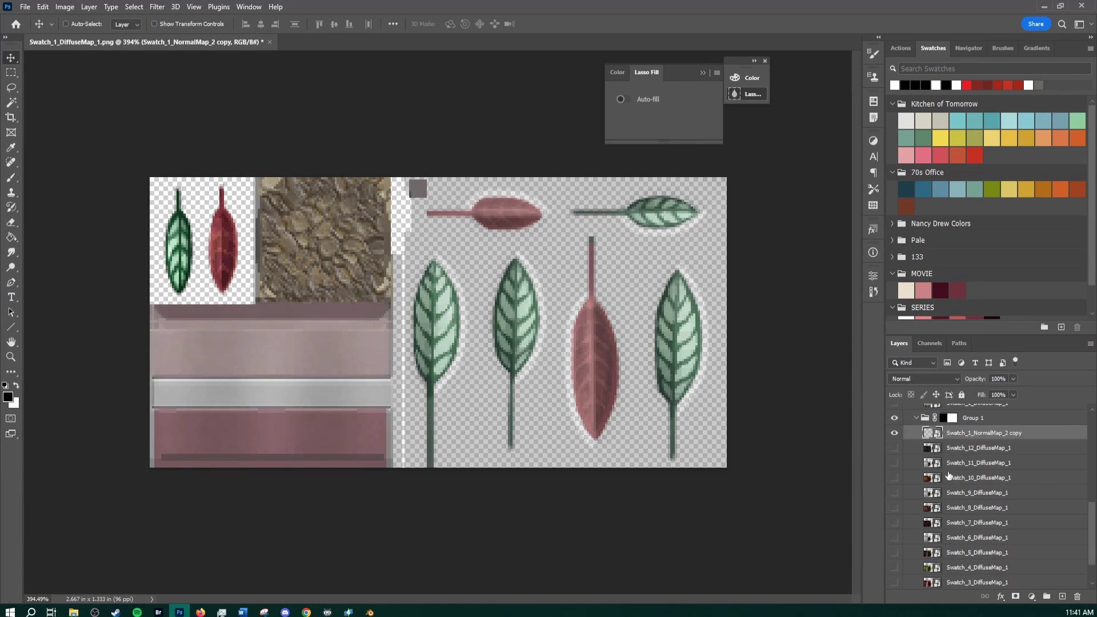
scroll(948, 477, "up", 3)
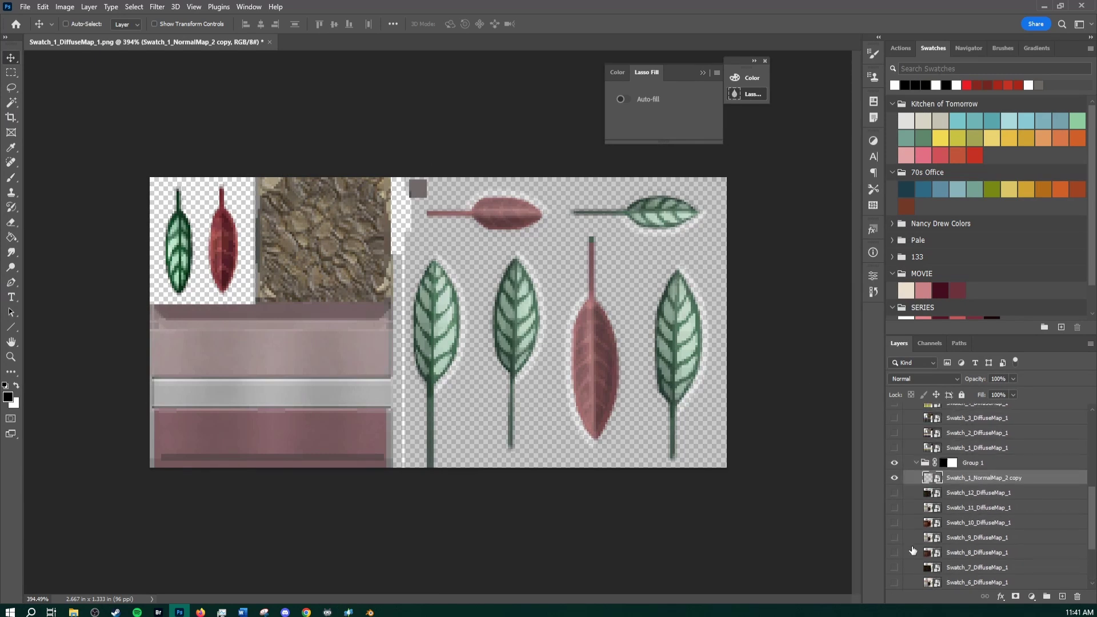
scroll(923, 531, "up", 3)
scroll(972, 517, "down", 9)
left_click(894, 583)
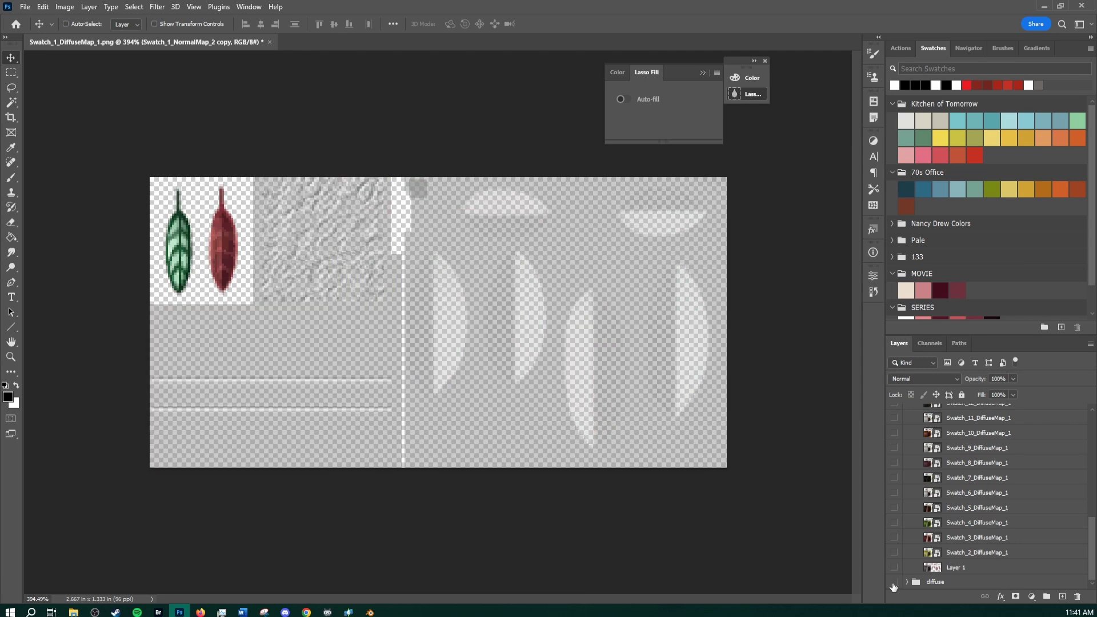
Step: In Group 1 copy 2 of normals, make an independent smart object copy of Swatch_10_DiffuseMap_1 and move it above Swatch_12_DiffuseMap_1
scroll(993, 487, "up", 10)
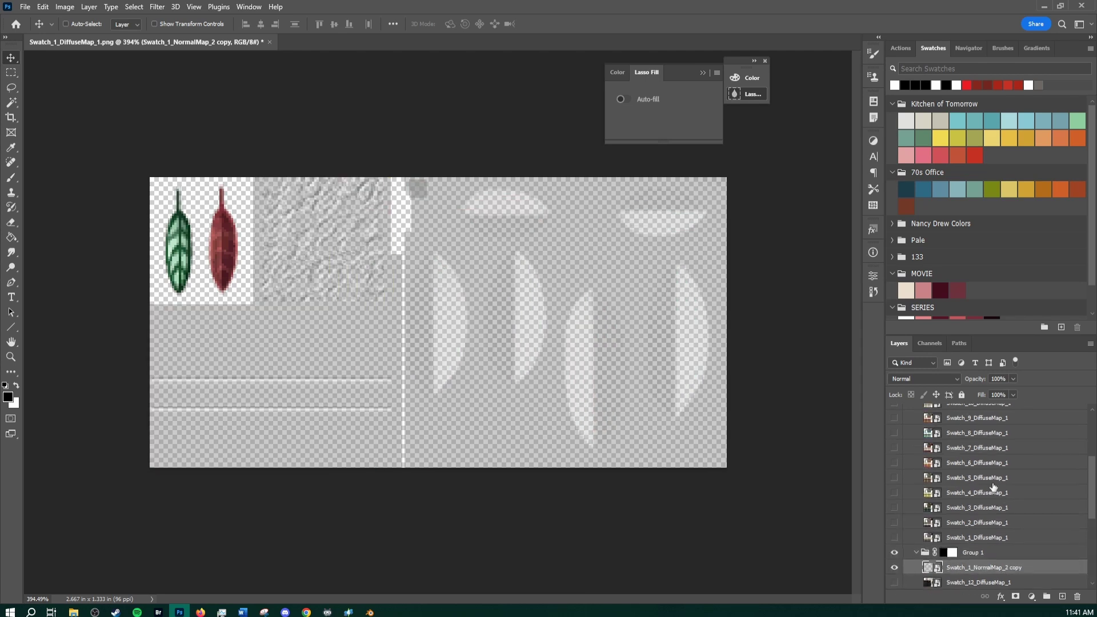
scroll(993, 487, "up", 9)
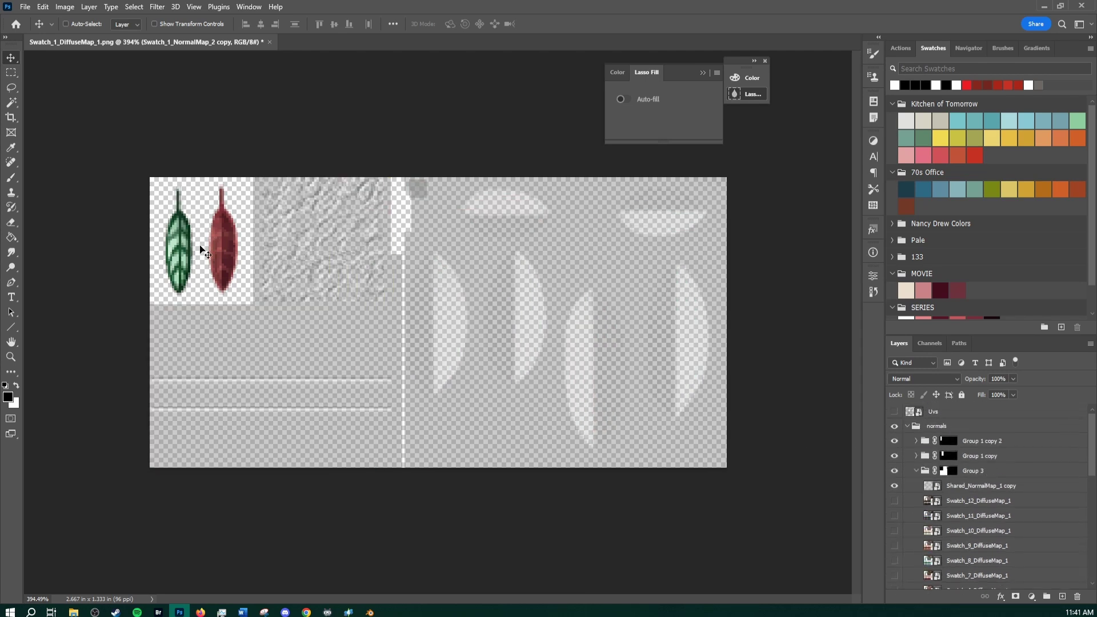
left_click(917, 441)
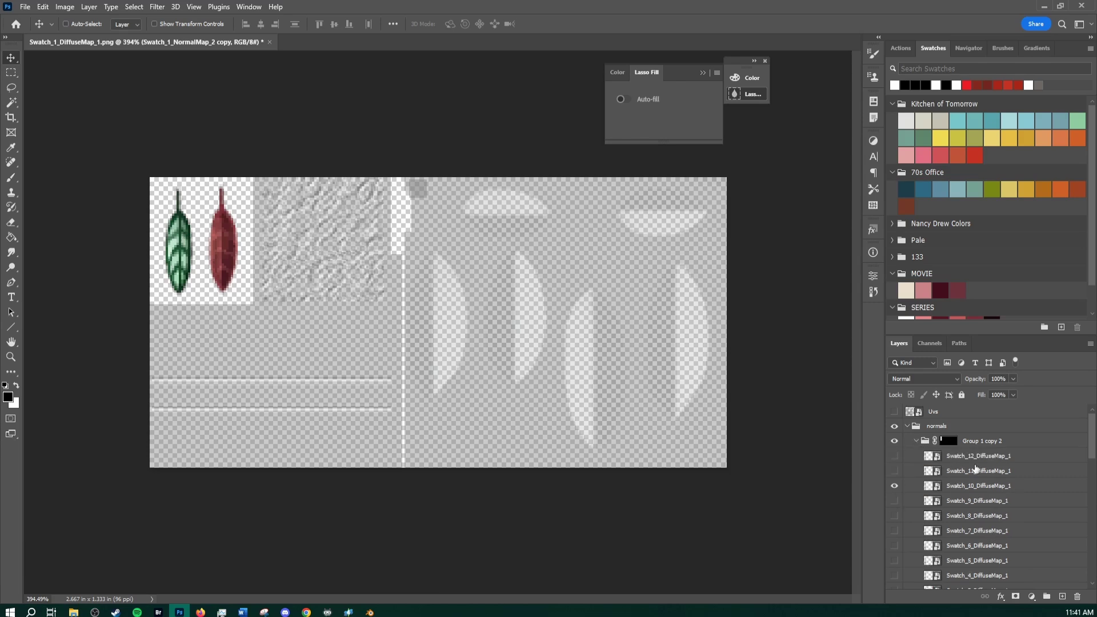
right_click(957, 489)
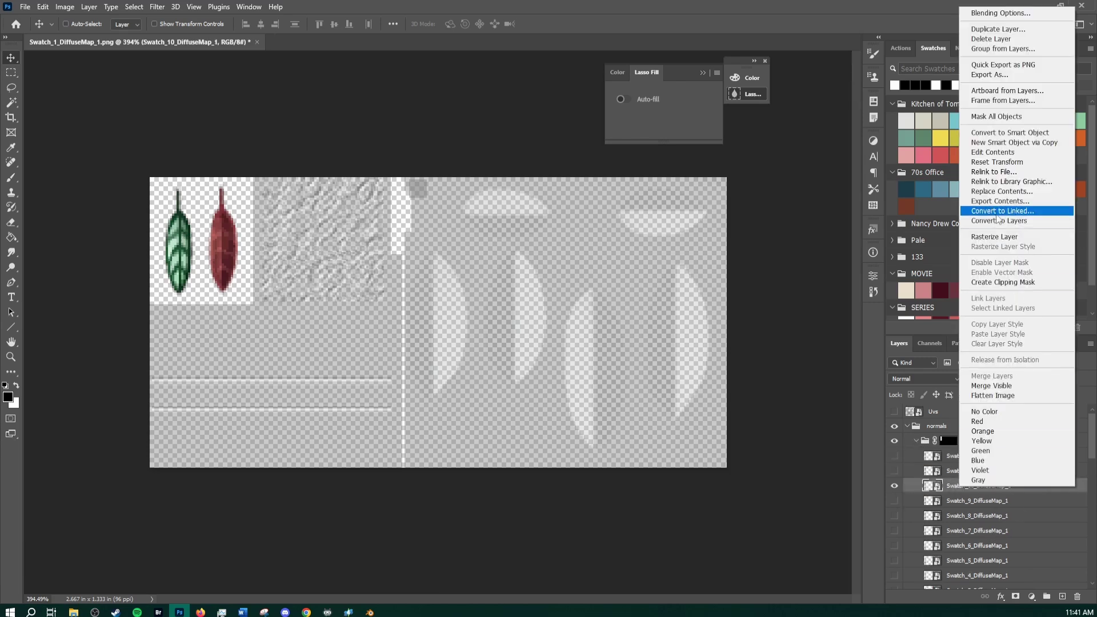
left_click(993, 492)
right_click(993, 489)
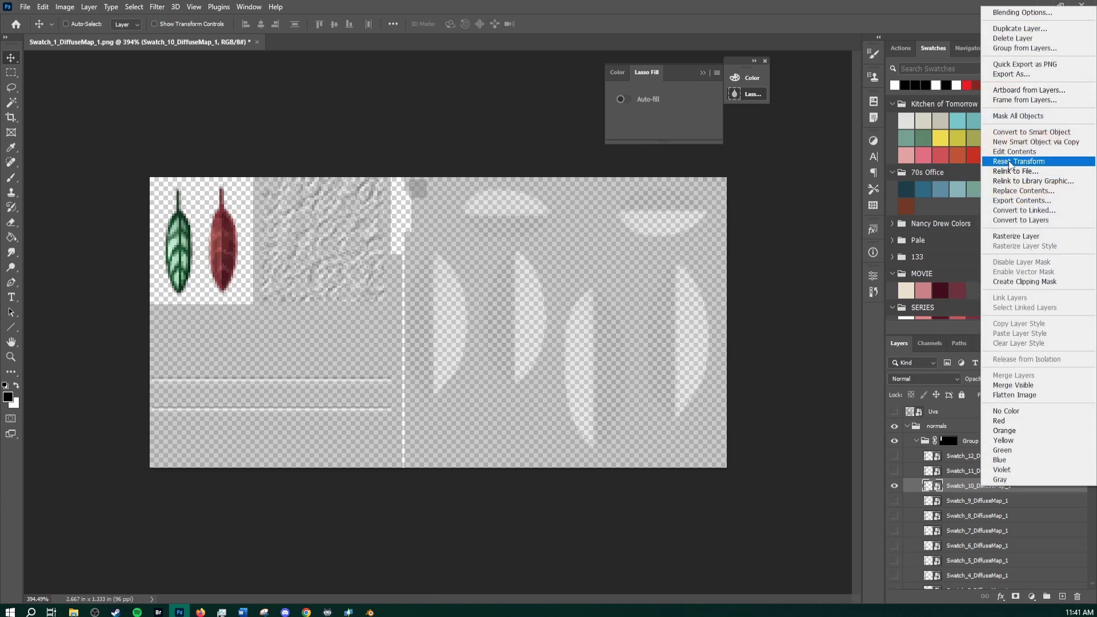
left_click(1016, 144)
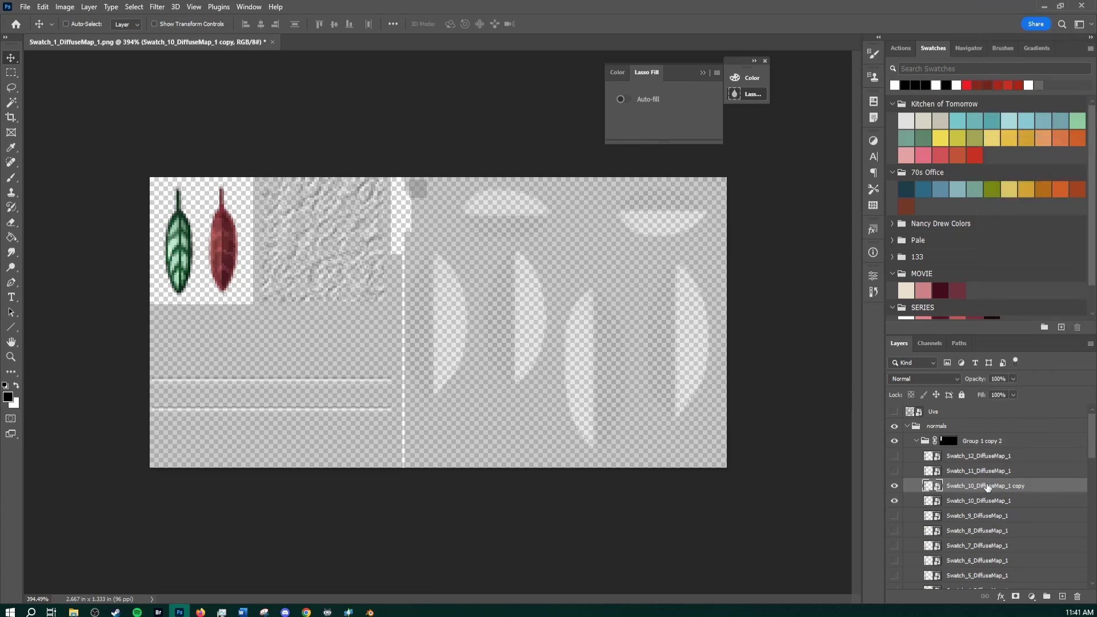
left_click_drag(986, 486, 972, 451)
Step: Replace the contents of the copy in Group 1 copy 2 with Swatch_1_NormalMap_2.png and hide the original Swatch_10_DiffuseMap_1
right_click(972, 460)
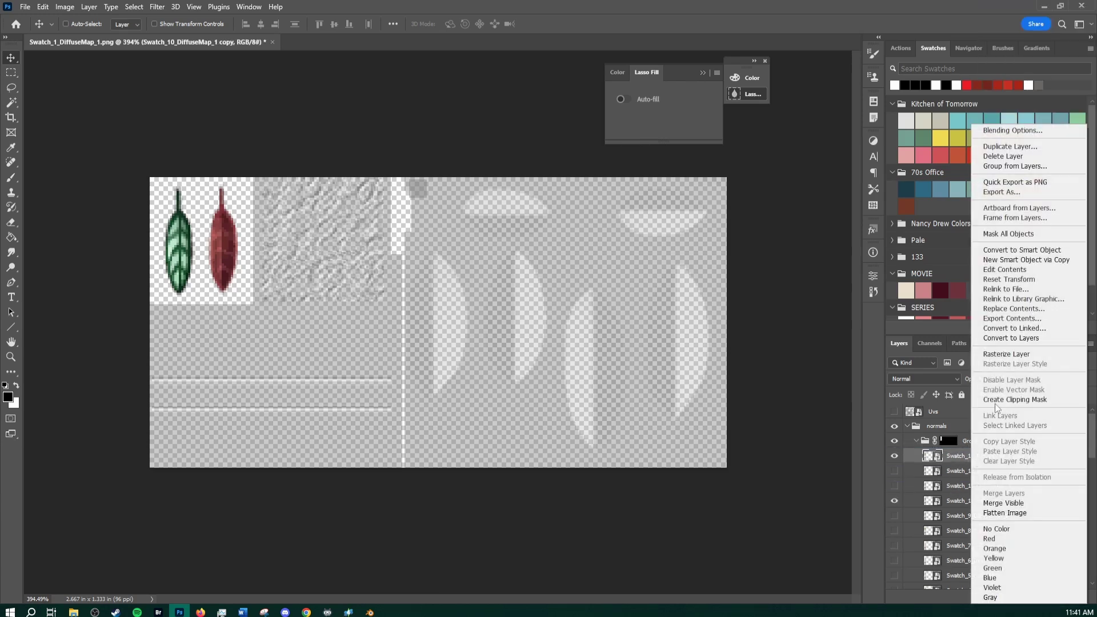
left_click(1016, 309)
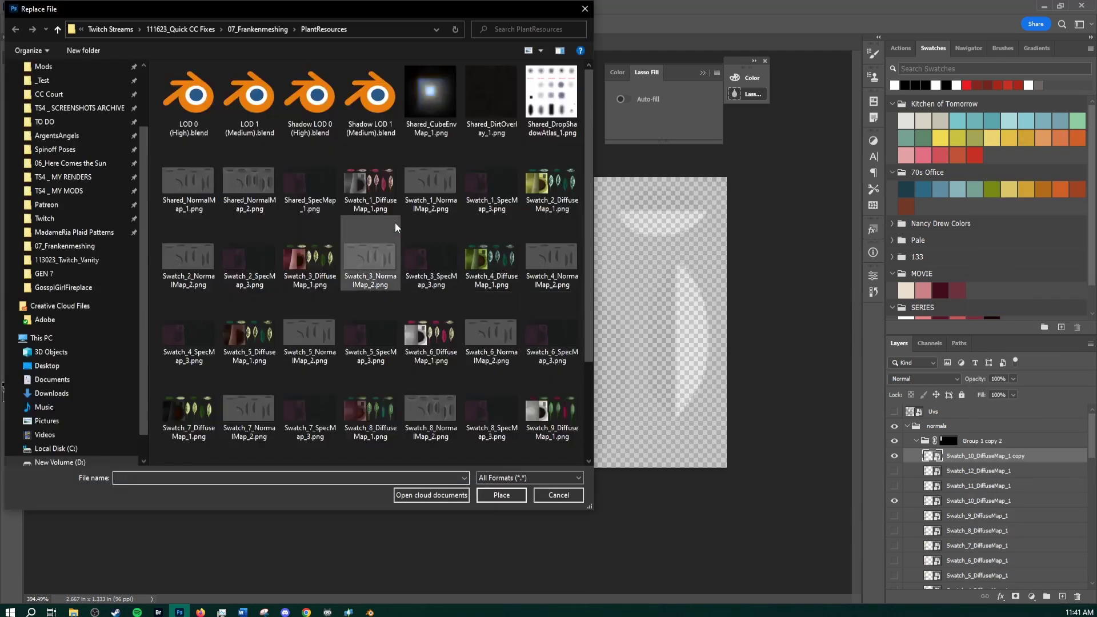
double_click(421, 183)
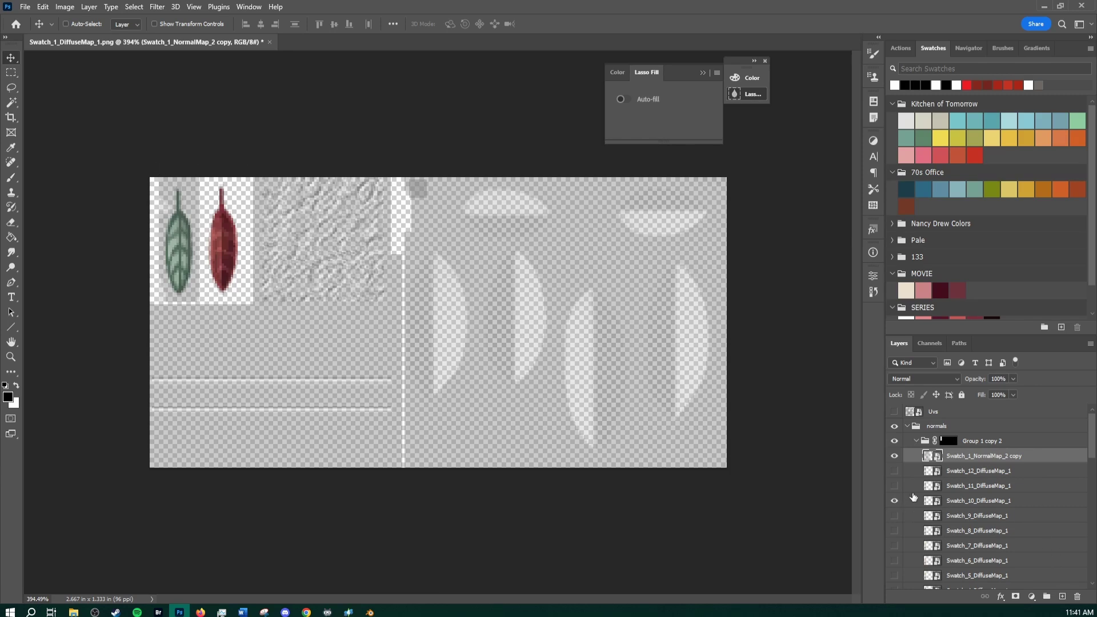
left_click(895, 503)
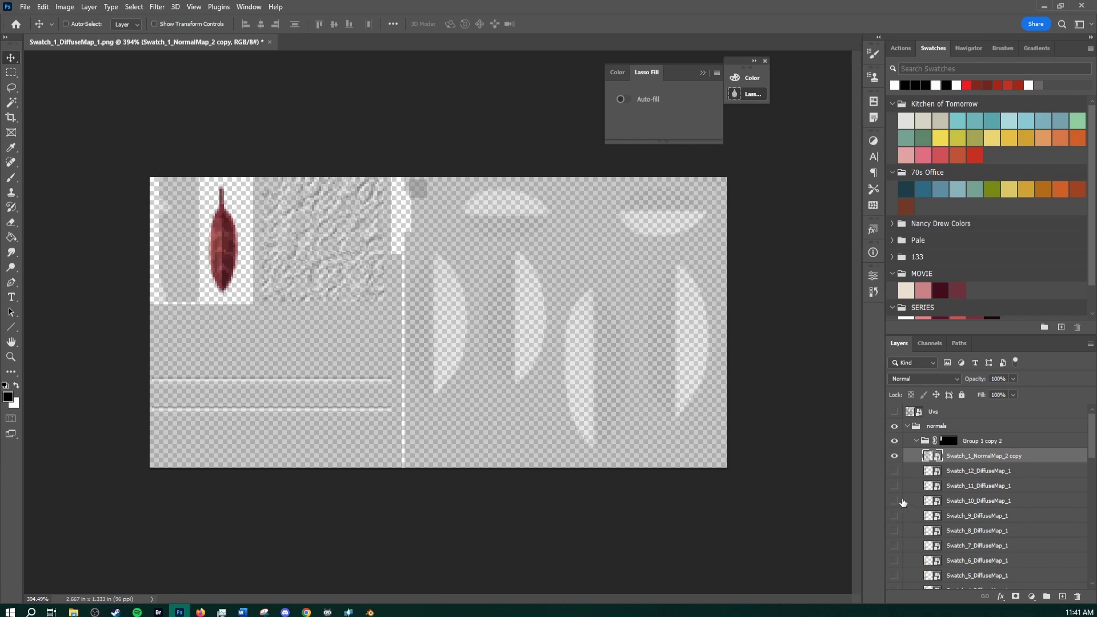
Step: Add a new layer at the bottom of the layer stack and fill it with the mid-gray swatch using the Paint Bucket
scroll(906, 503, "down", 5)
scroll(953, 515, "down", 5)
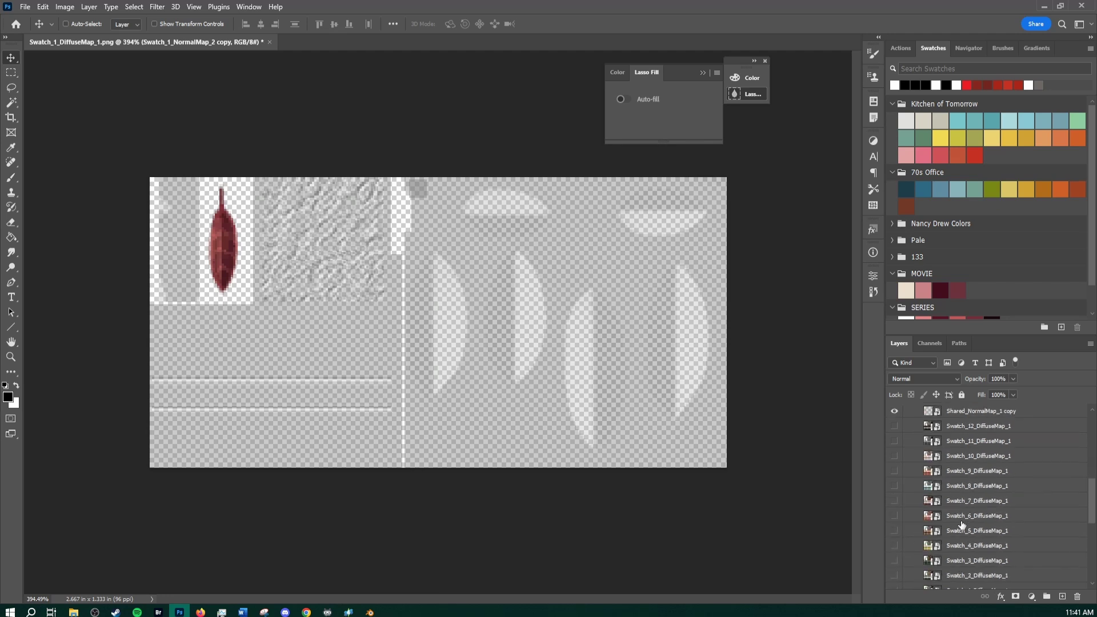
left_click(1061, 596)
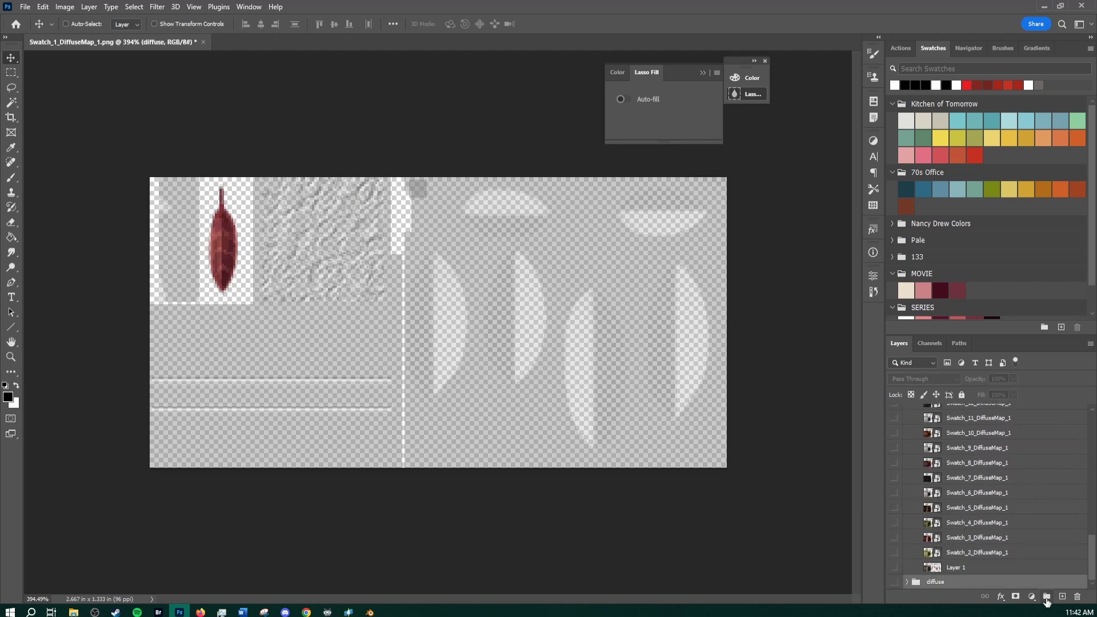
scroll(1002, 170, "down", 1)
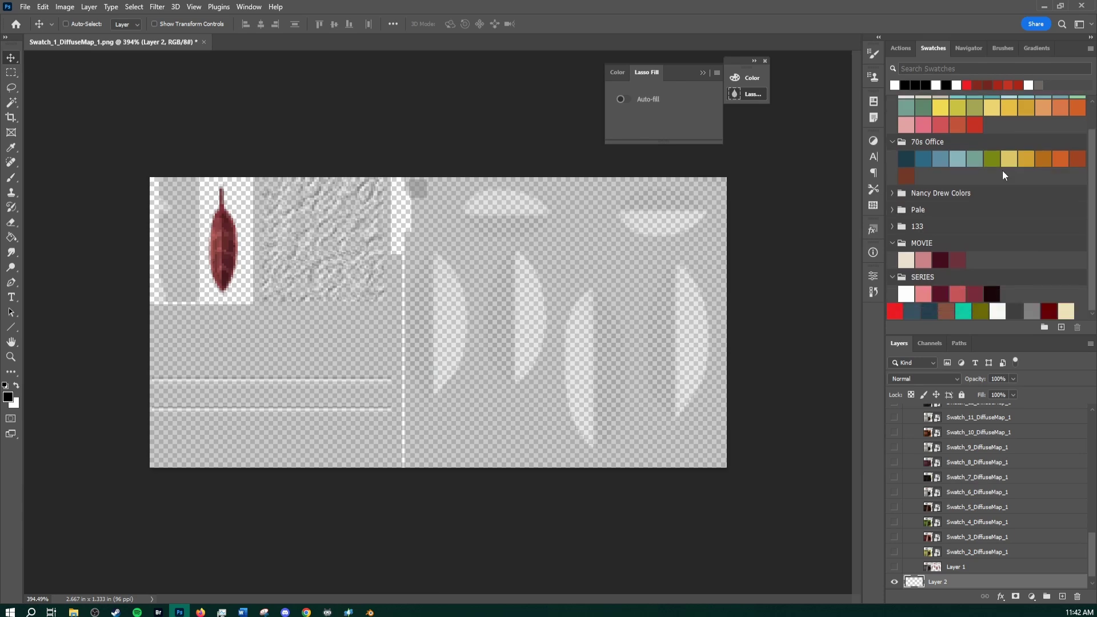
left_click(1035, 309)
key("g")
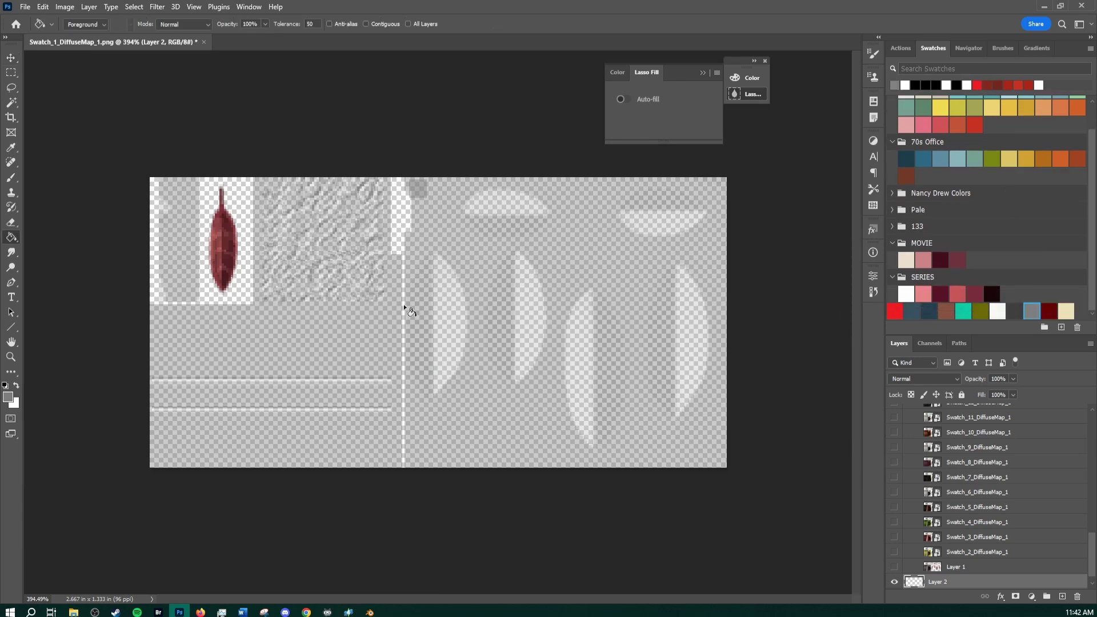
left_click(409, 312)
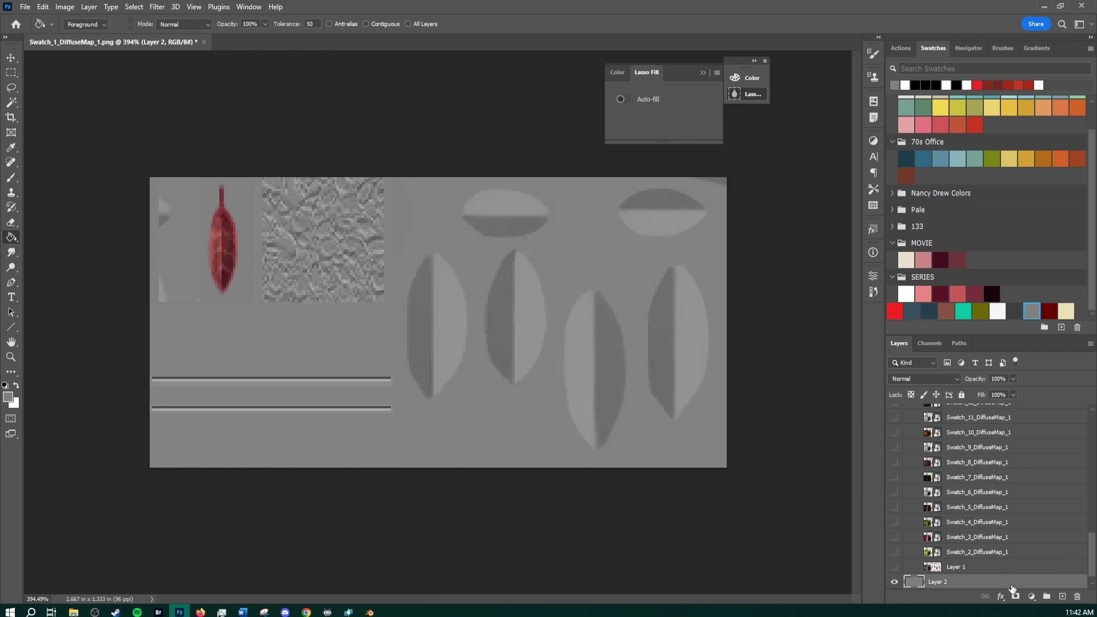
Step: In Group 1 copy of normals, make an independent smart object copy of Swatch_10_DiffuseMap_1 and hide the original layer
scroll(1005, 585, "up", 4)
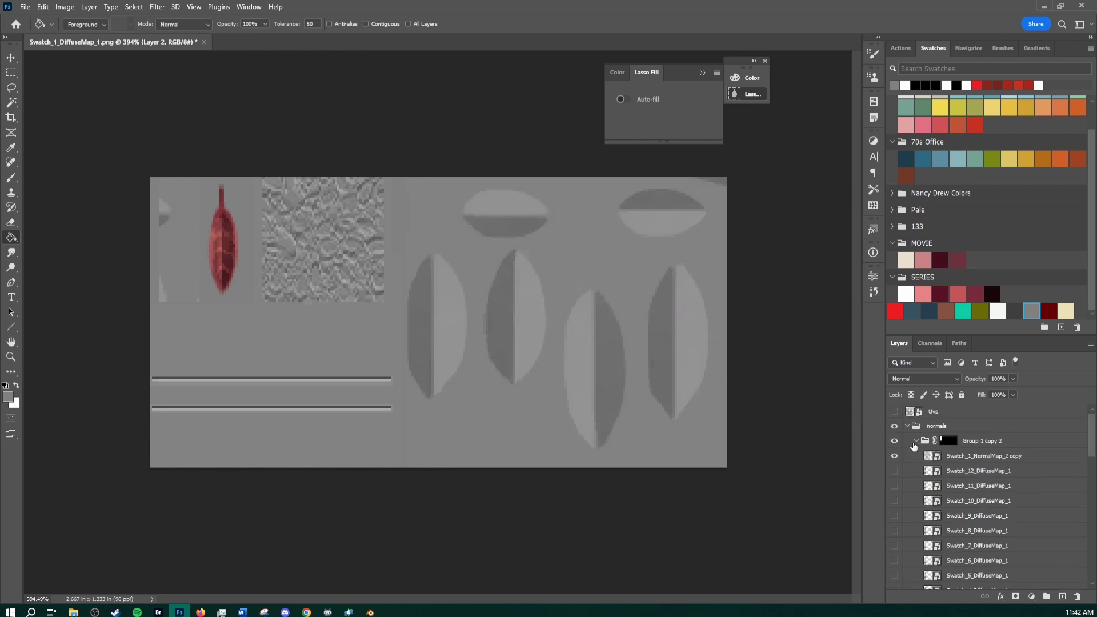
left_click(916, 442)
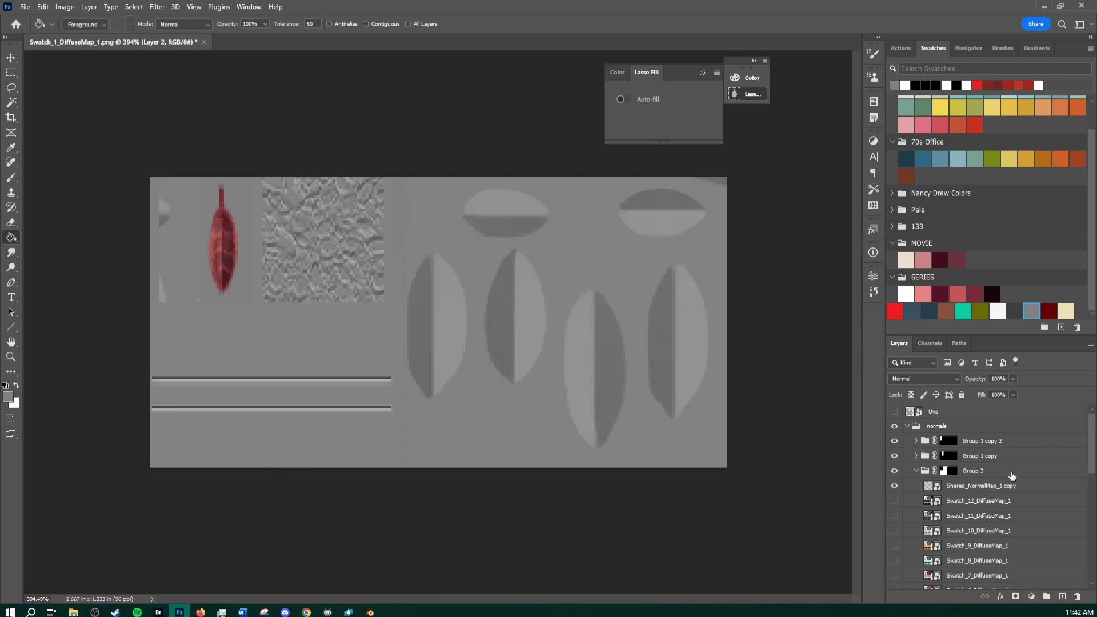
left_click(895, 456)
left_click(894, 455)
left_click(916, 456)
right_click(965, 507)
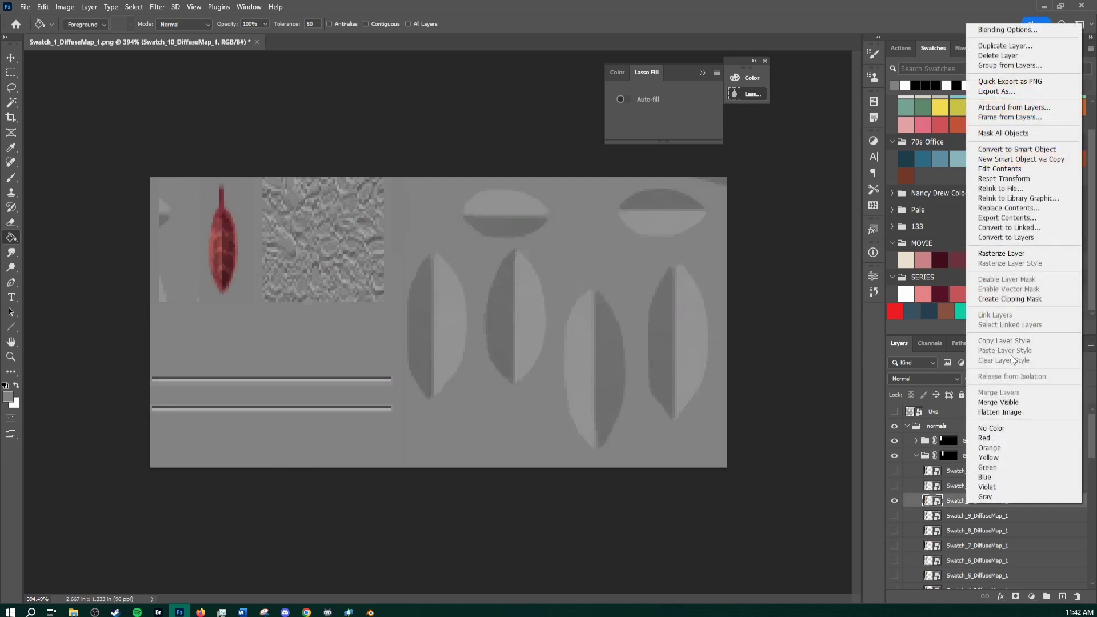
left_click(1006, 150)
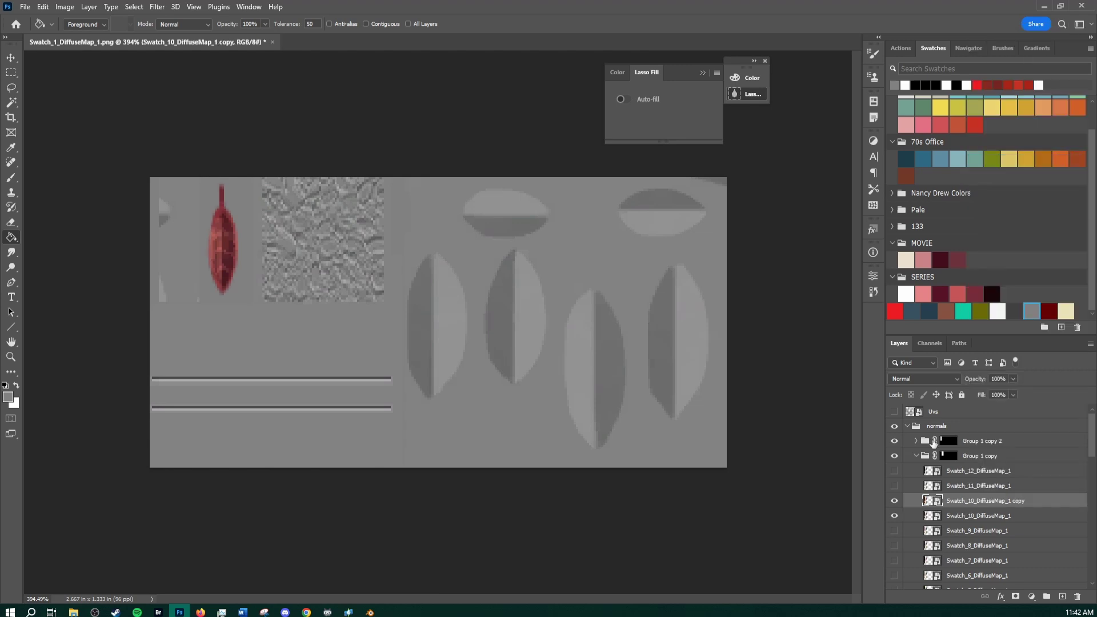
left_click(895, 516)
Step: Replace the contents of the smart object copy in Group 1 copy with Swatch_1_NormalMap_2.png
right_click(972, 505)
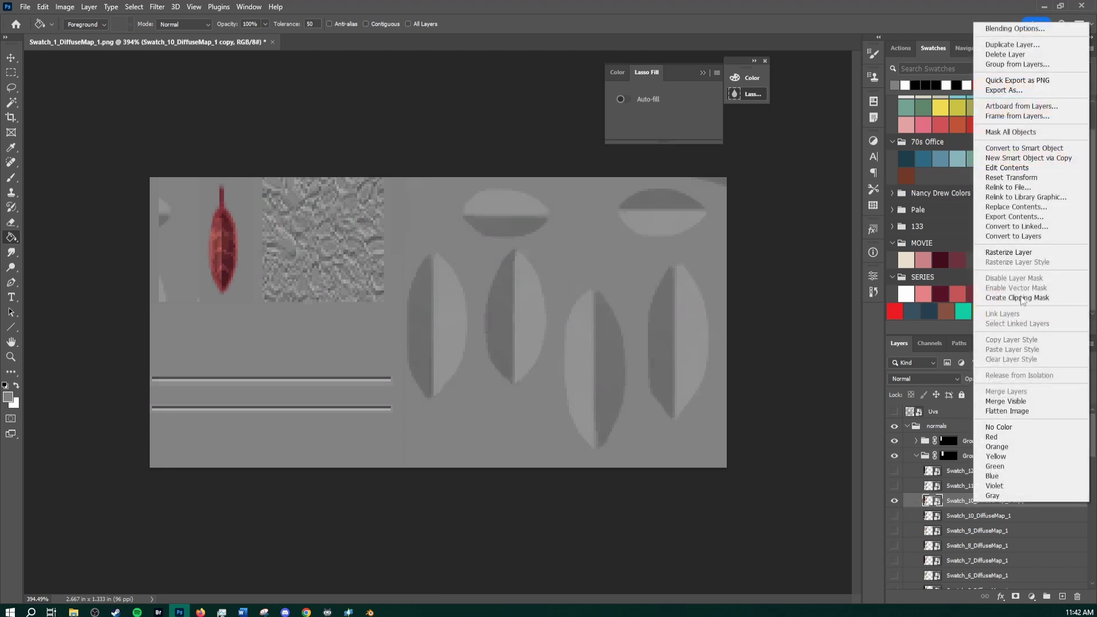
left_click(1031, 207)
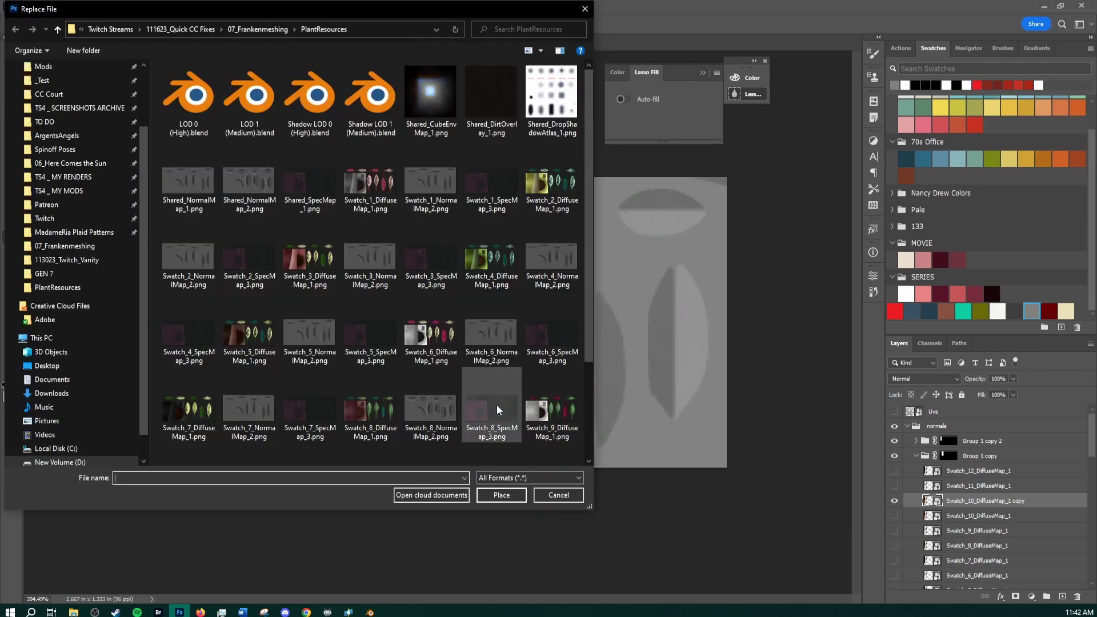
double_click(427, 183)
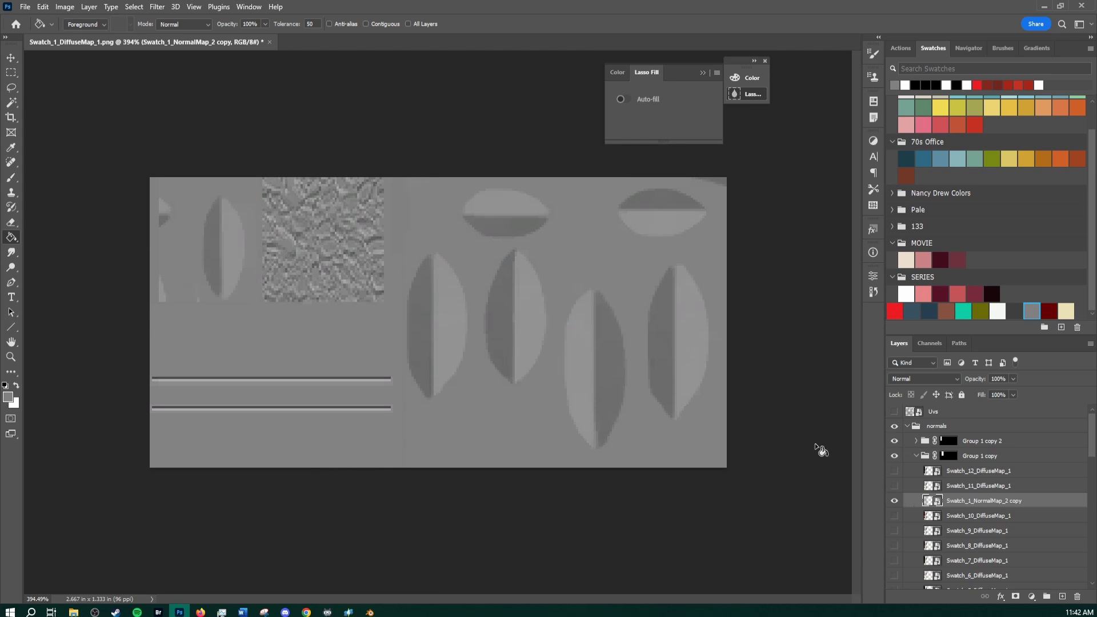
Step: In Group 1 copy 2, replace the contents of the Swatch_1_NormalMap_2 copy layer with Shared_NormalMap_2.png
left_click(916, 441)
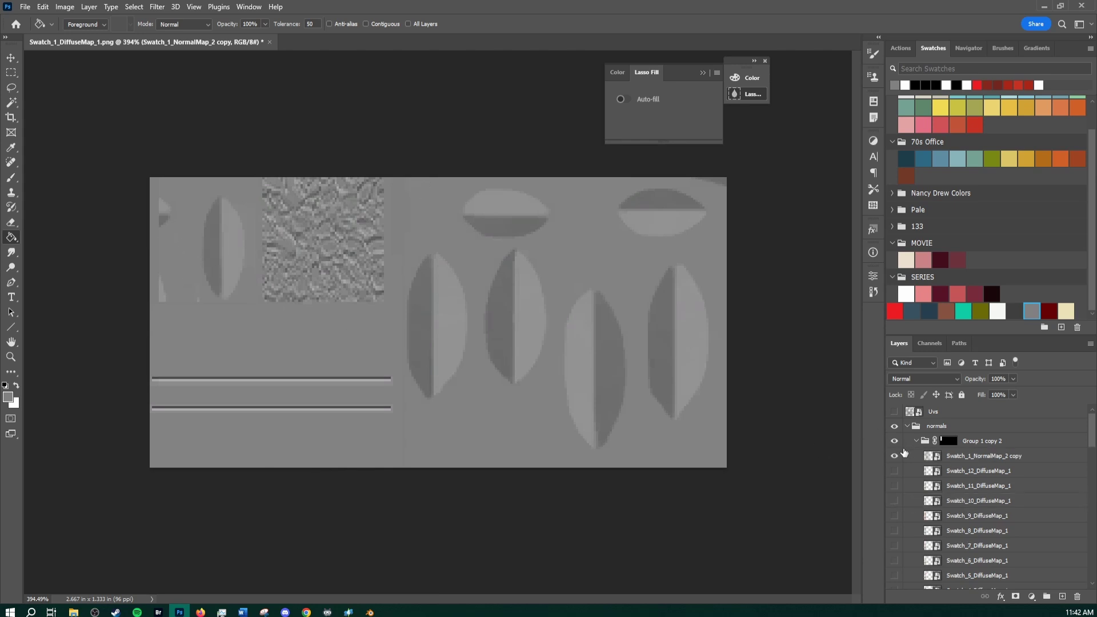
right_click(973, 466)
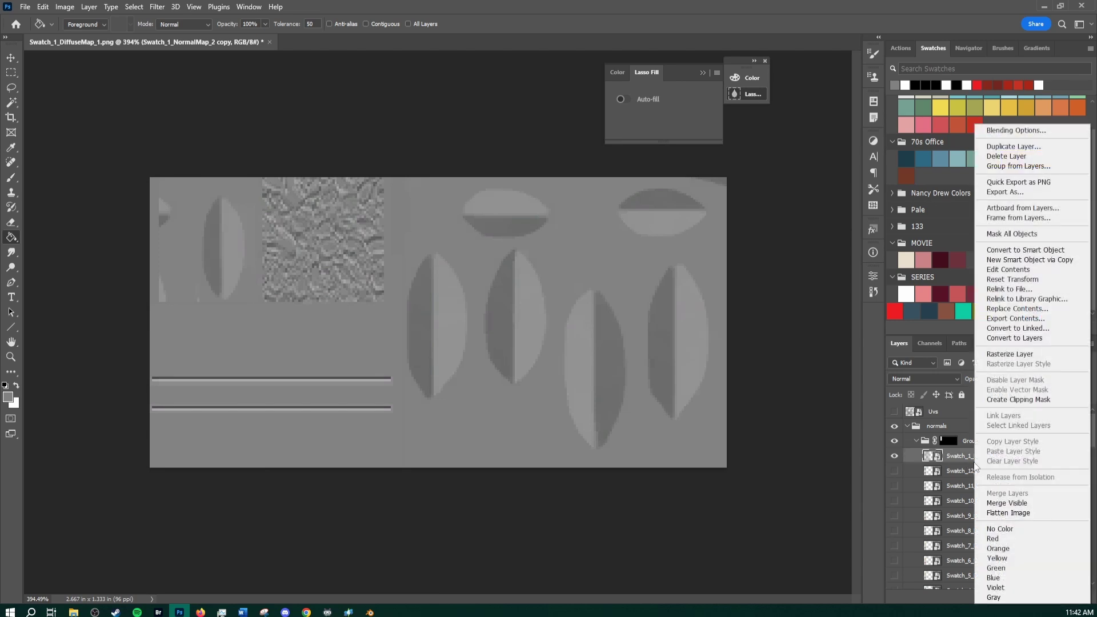
left_click(1017, 308)
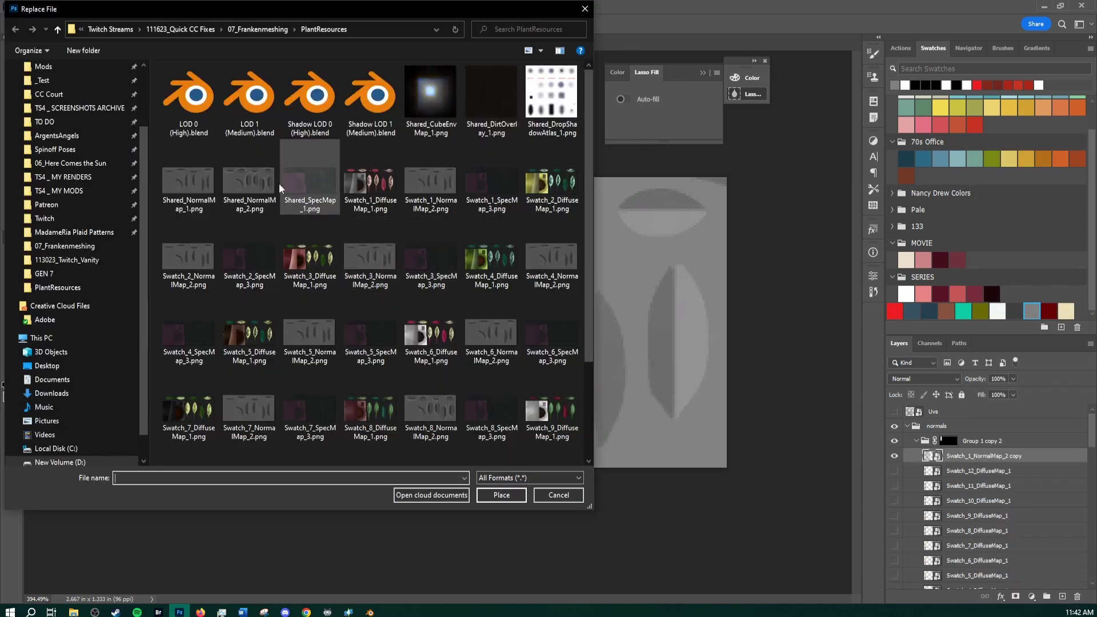
double_click(281, 189)
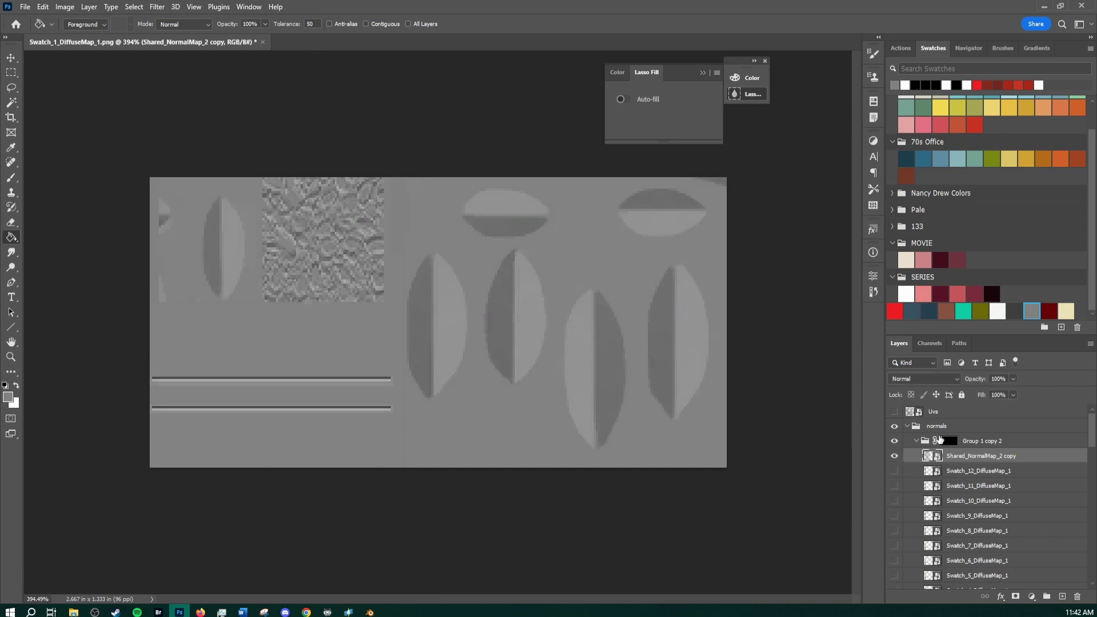
Step: Collapse the groups inside normals, then hide and select the gray Layer 2
left_click(918, 443)
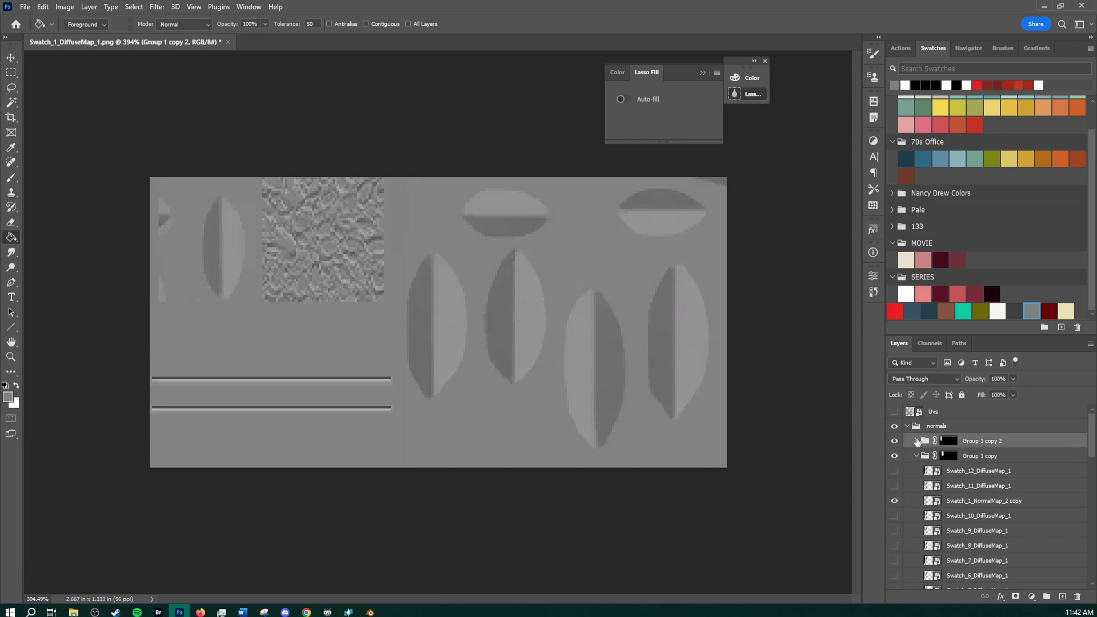
left_click(917, 456)
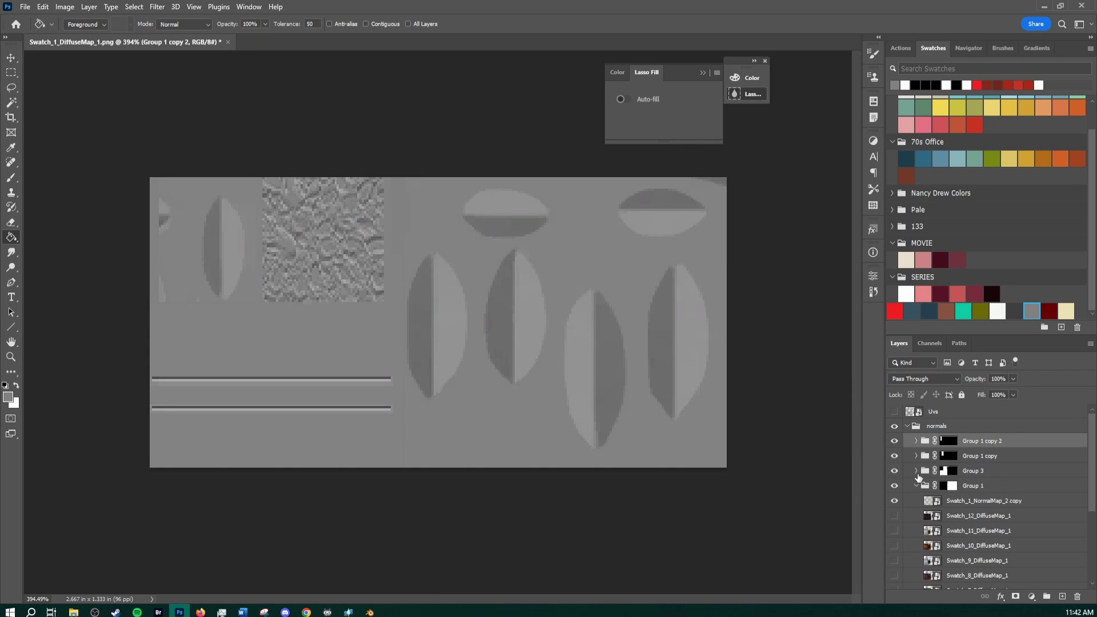
left_click(916, 486)
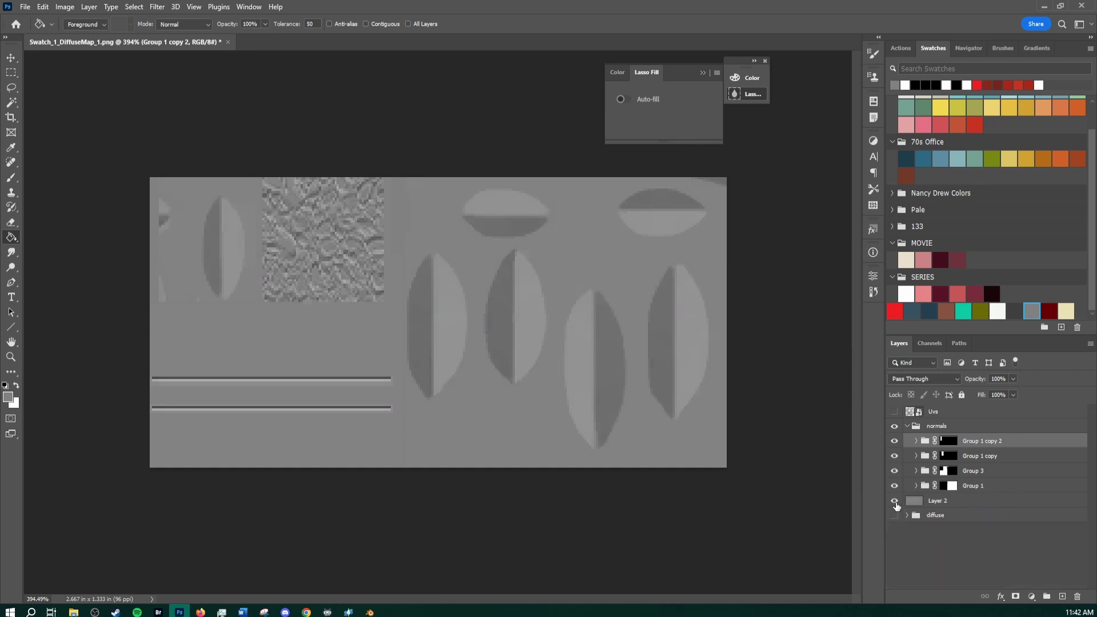
left_click(894, 501)
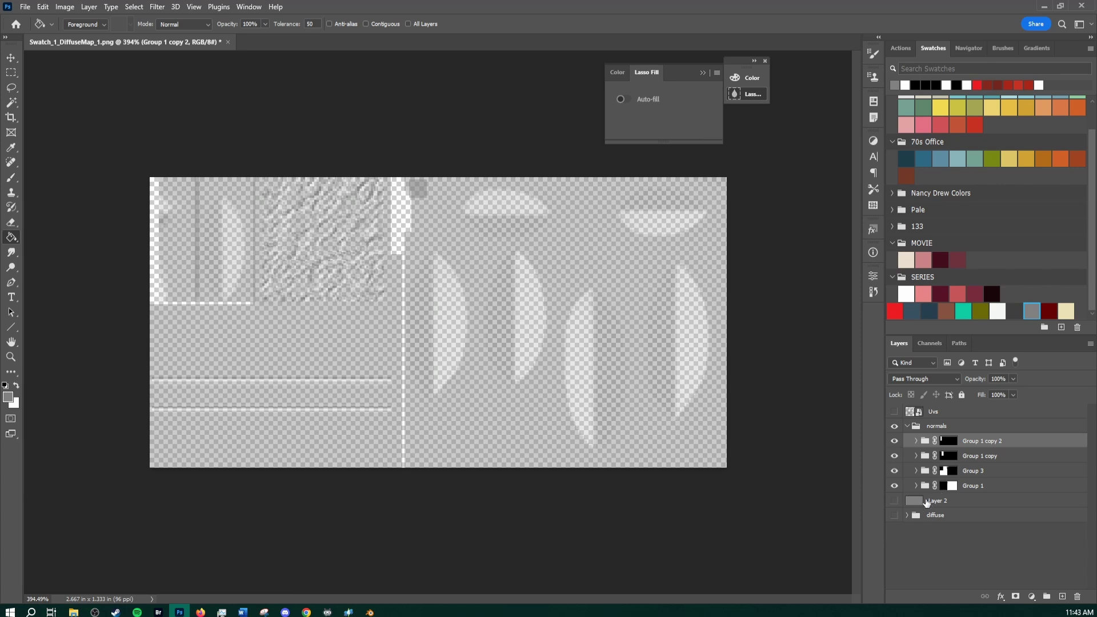
left_click(927, 502)
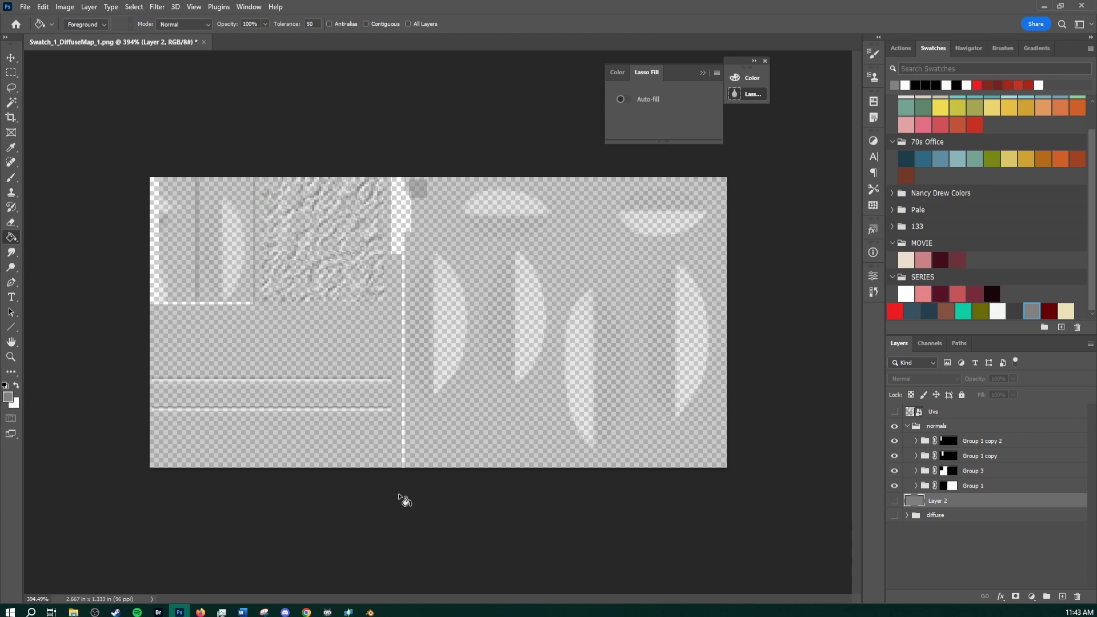
Step: Replace Group 3's layer mask with a new one made from the inverted selection of Group 1's mask
left_click(953, 486, "ctrl")
left_click(951, 456, "ctrl+shift")
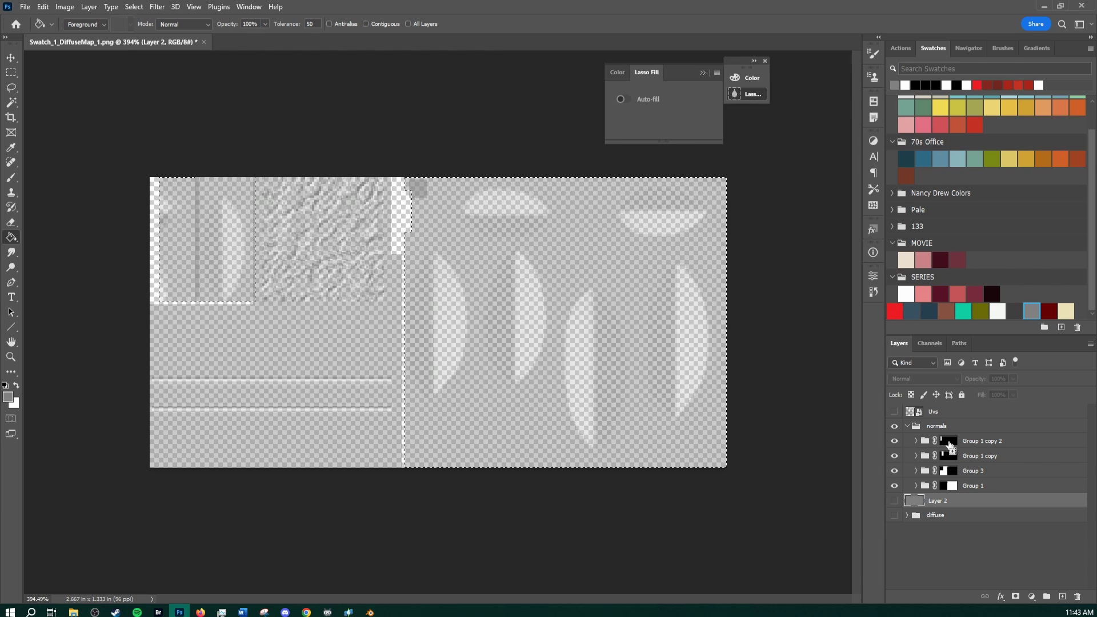
left_click(946, 457)
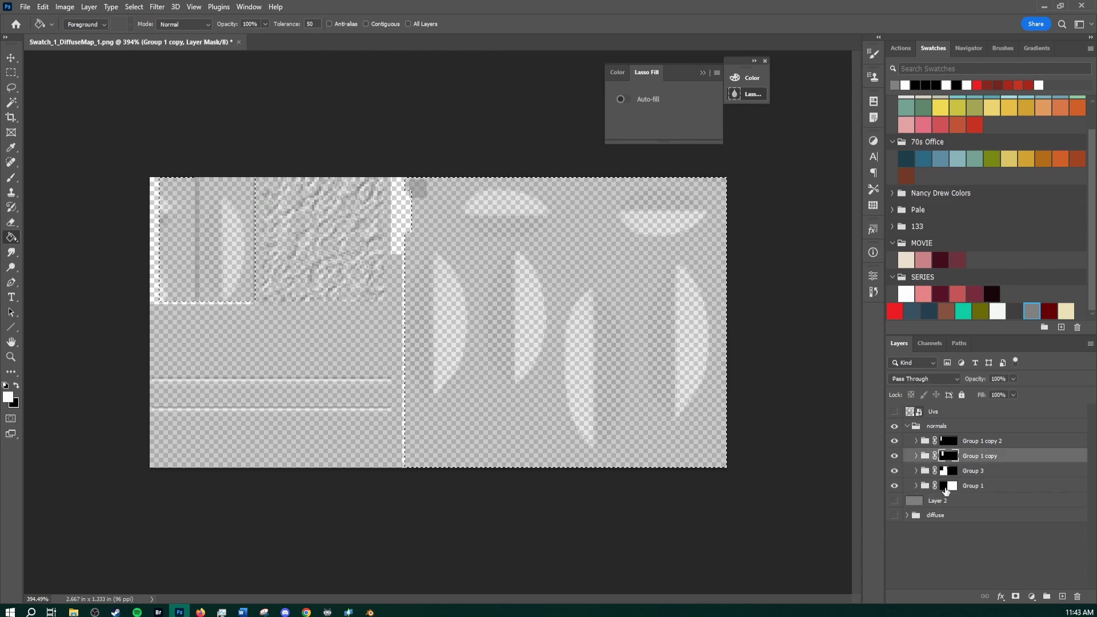
left_click(948, 485, "ctrl")
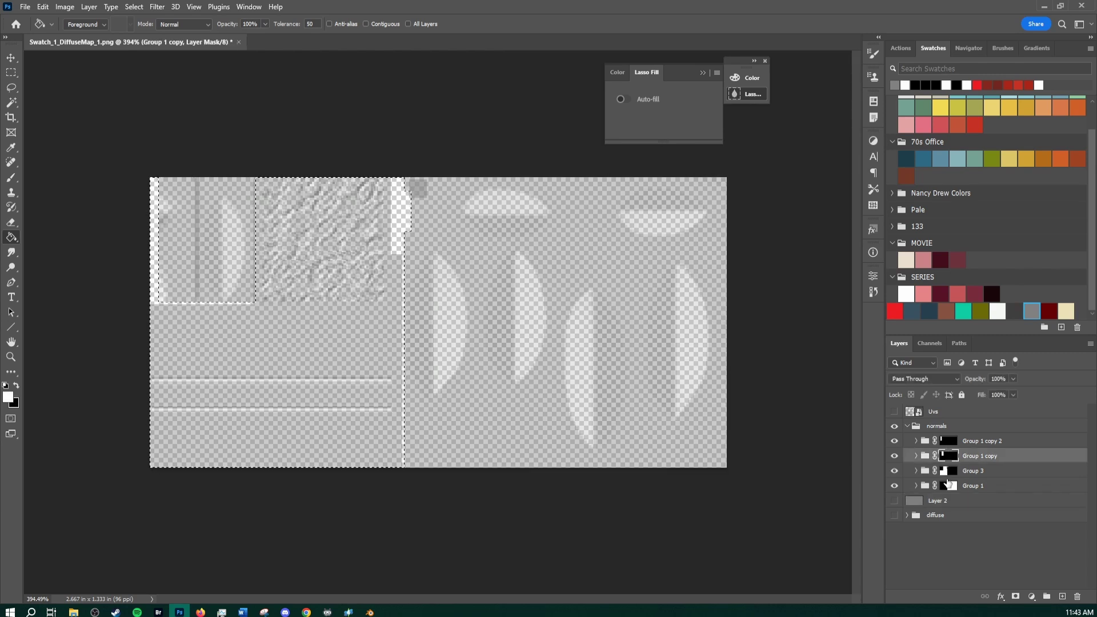
left_click(949, 471)
right_click(953, 471)
left_click(973, 495)
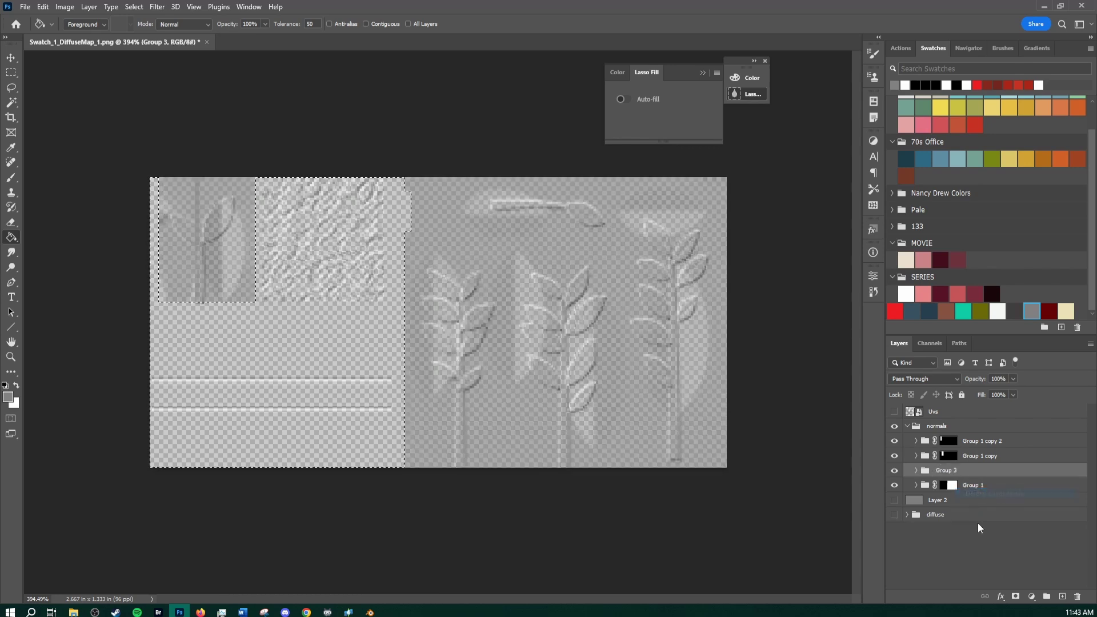
left_click(1015, 597)
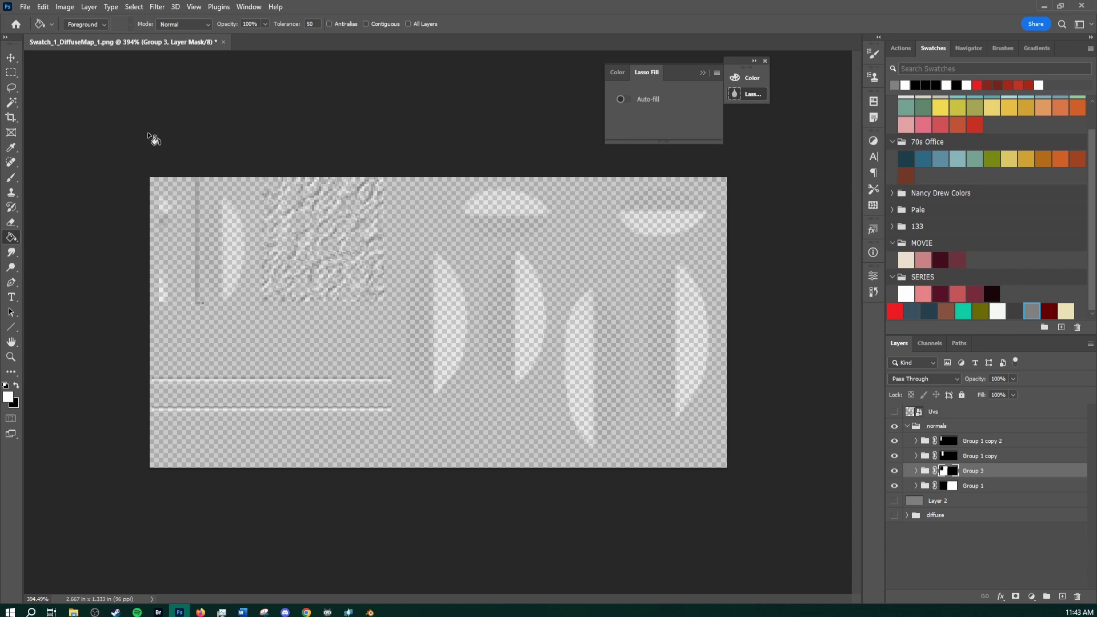
left_click(11, 58)
left_click(895, 501)
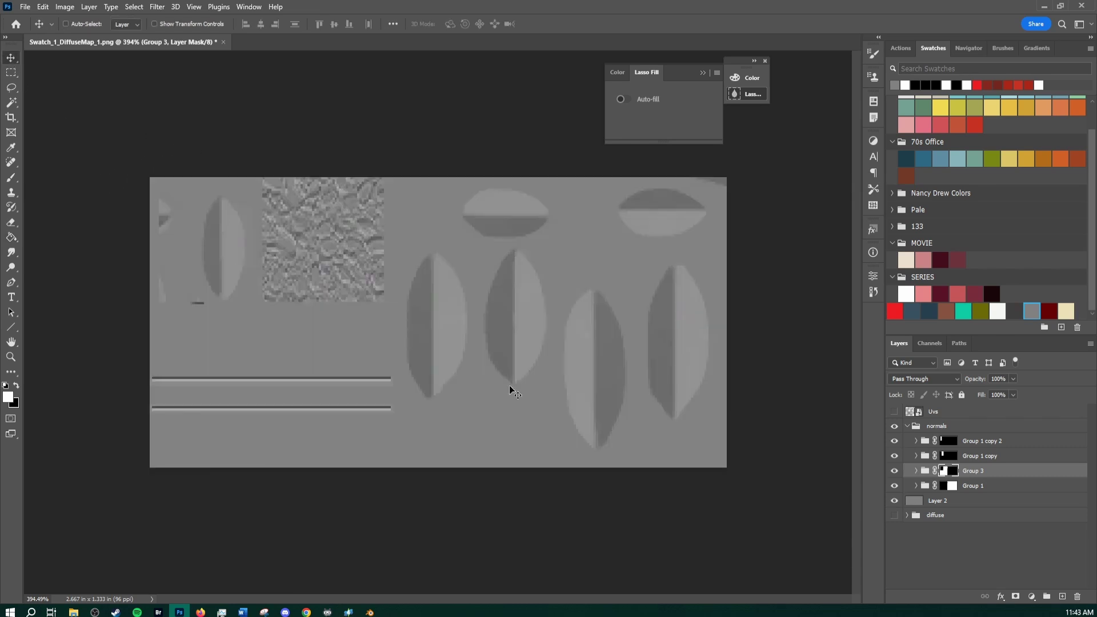
left_click(895, 501)
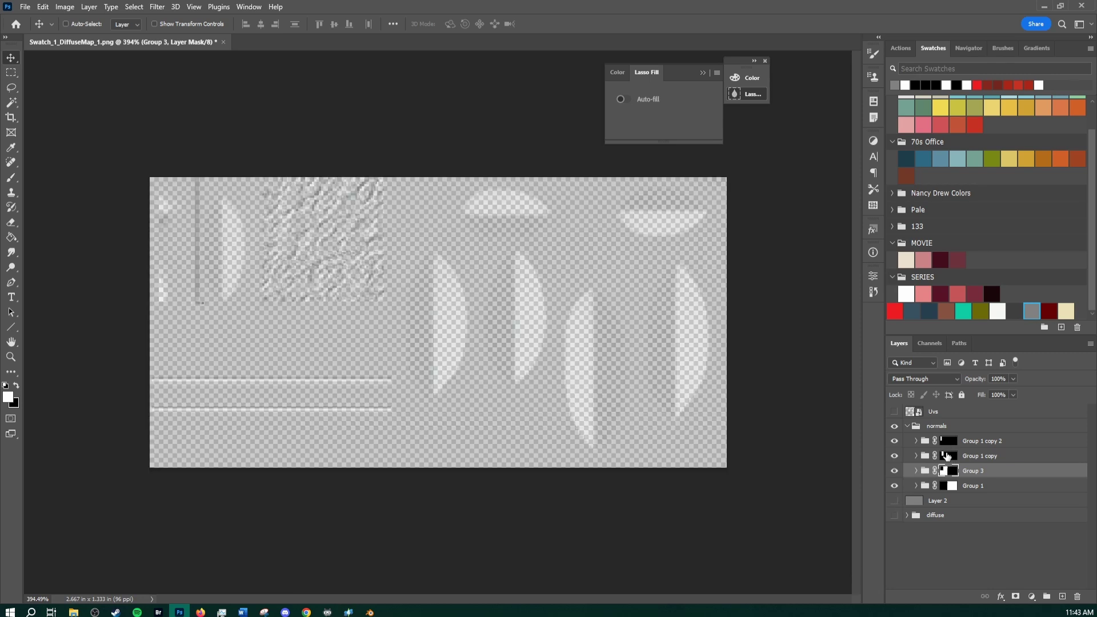
Step: Load Group 1 copy 2's mask as a selection, fill it with black on Group 1 copy's mask, and deselect
left_click(947, 444, "ctrl")
left_click(947, 447)
left_click(946, 457)
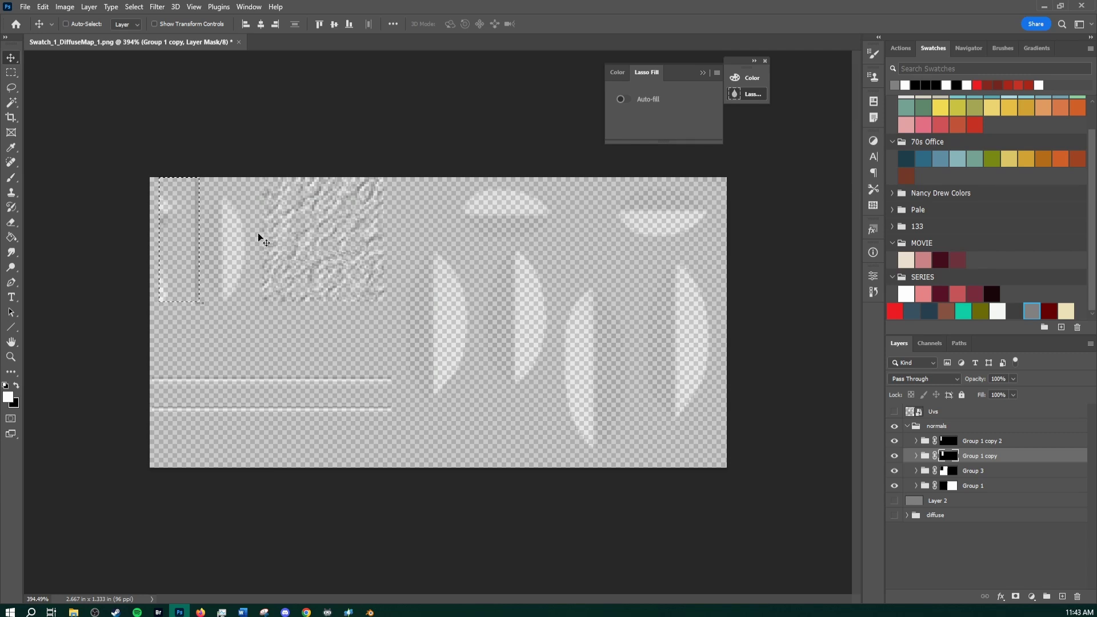
left_click_drag(950, 463, 950, 448)
key("g")
key("x")
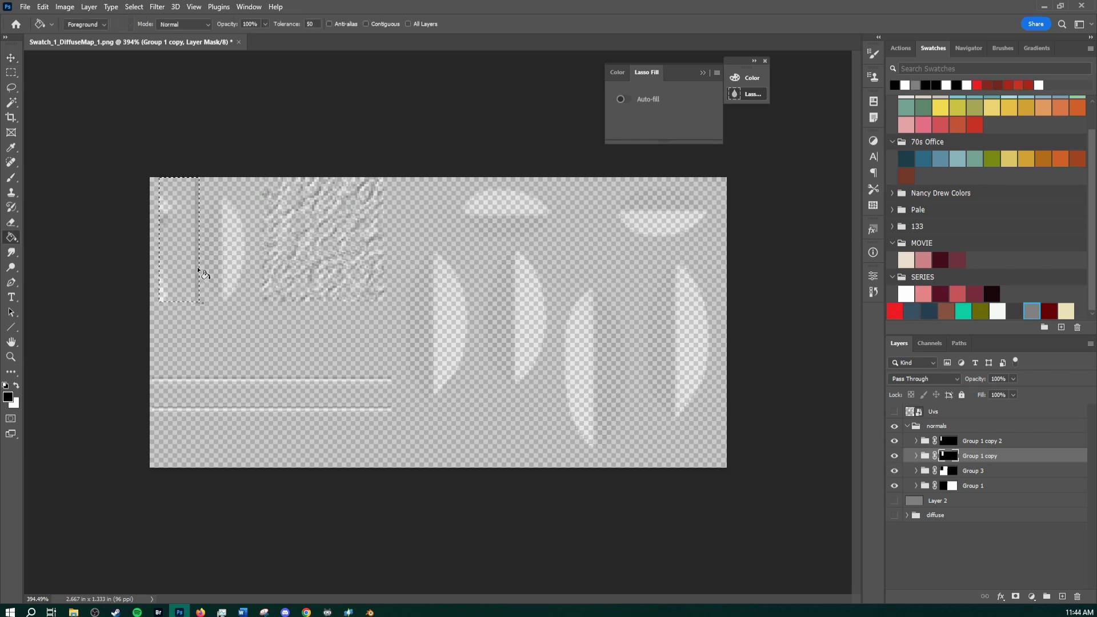
key("ctrl+d")
left_click(11, 58)
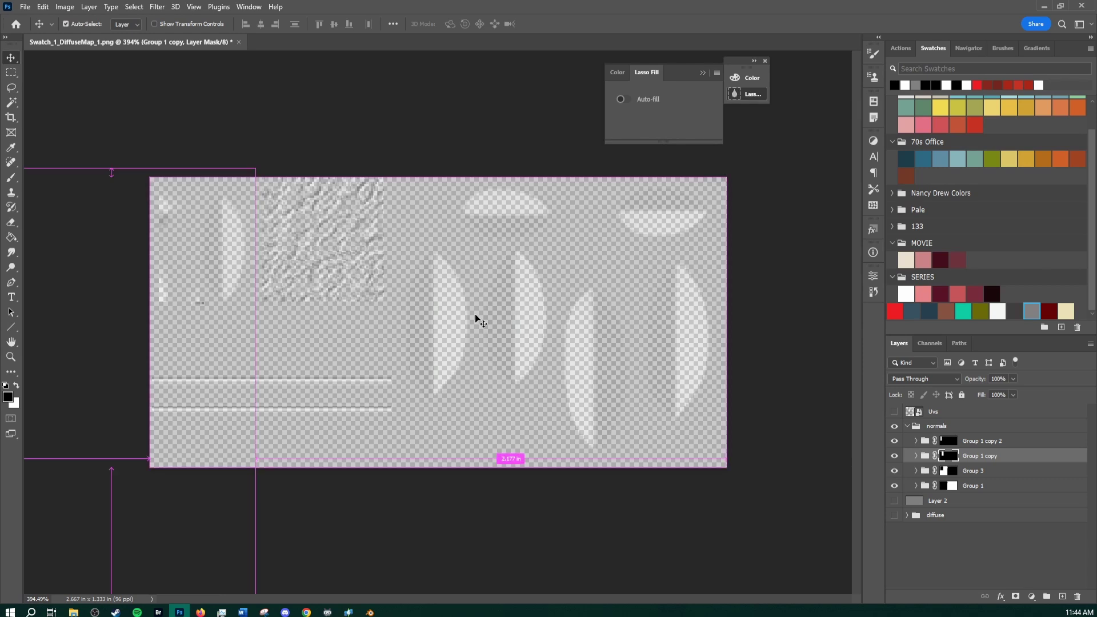
Step: Save the normals composition as a PNG named bump in the 07_Frankenmeshing folder
key("ctrl+shift+s")
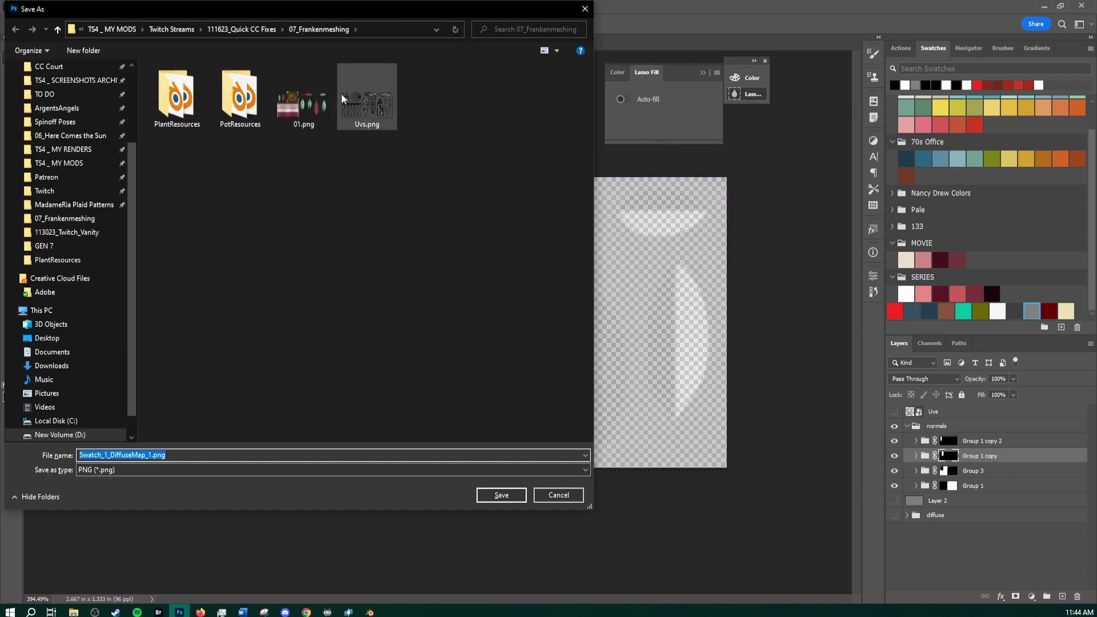
type("bump")
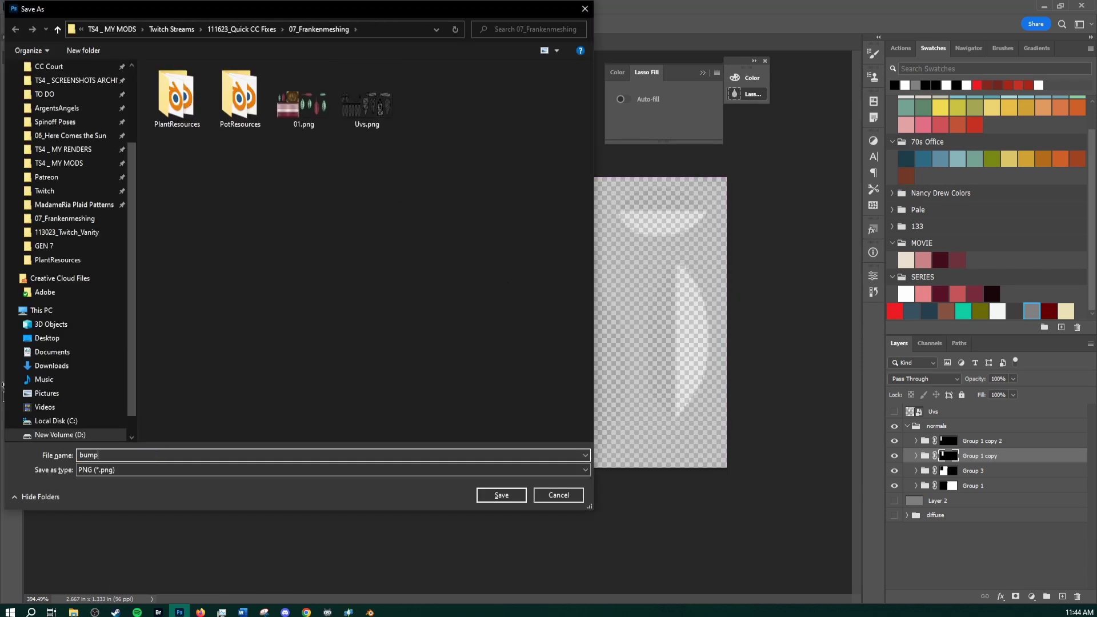
key("Return")
Step: Switch to Sims 4 Studio and import bump.png as the Normal texture of swatch 7
mouse_move(356, 615)
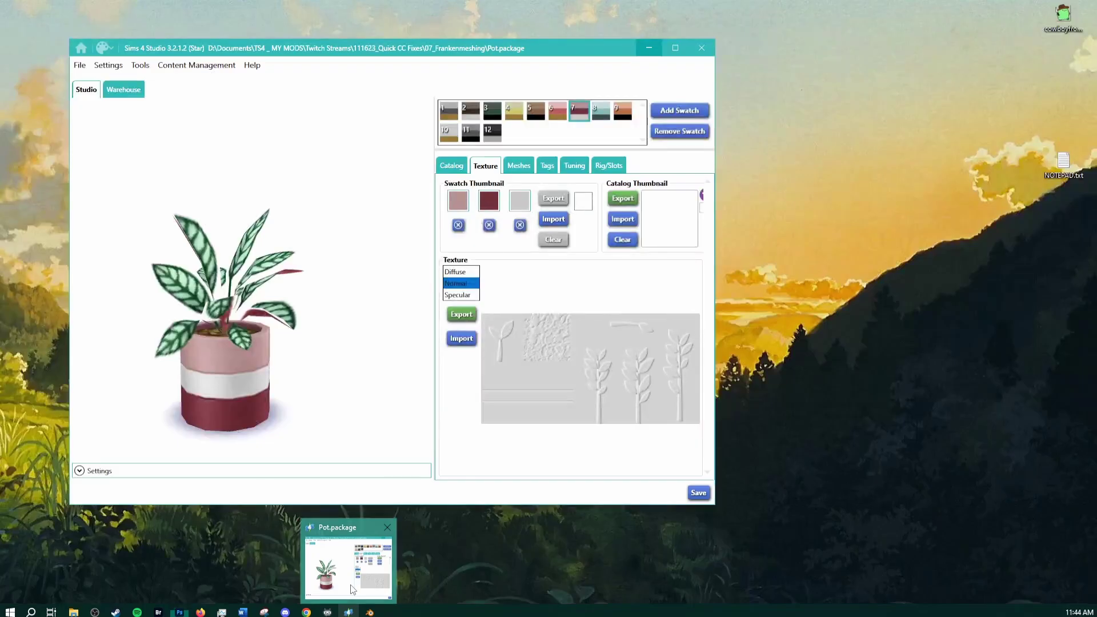
left_click(353, 592)
left_click(462, 338)
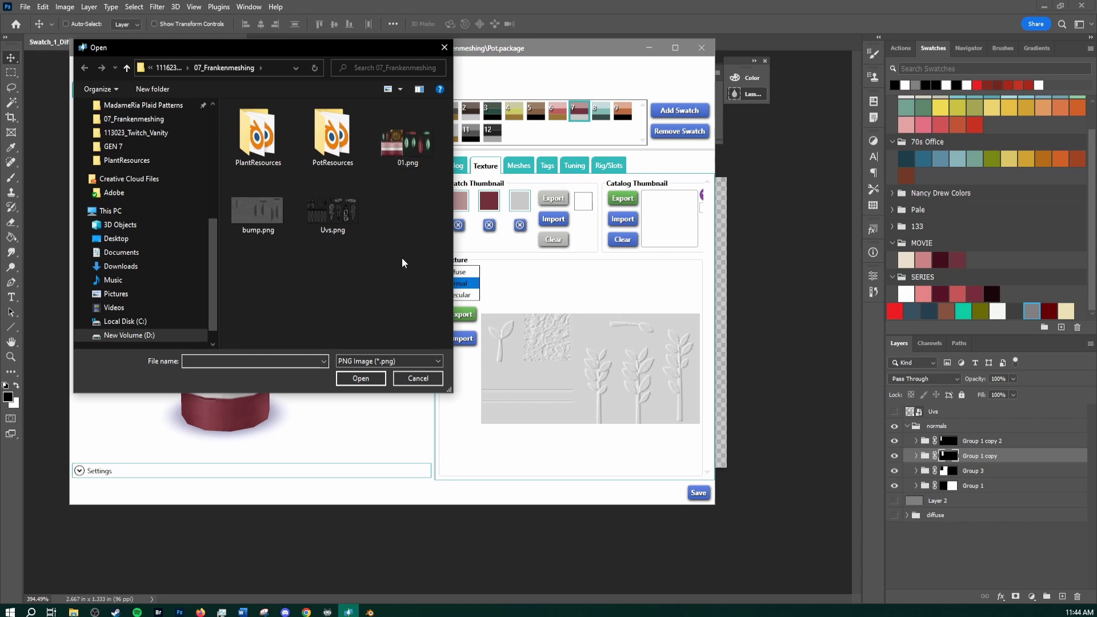
double_click(252, 210)
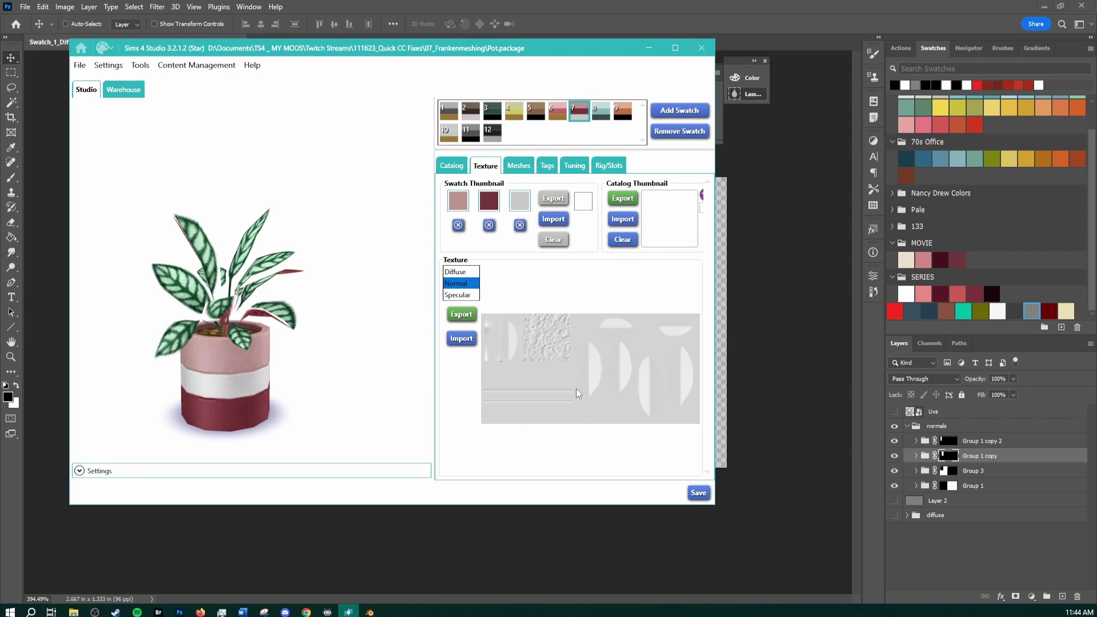
Step: Check the Normal texture on other swatches, then examine swatch 7's specular, normal and diffuse textures
left_click(521, 114)
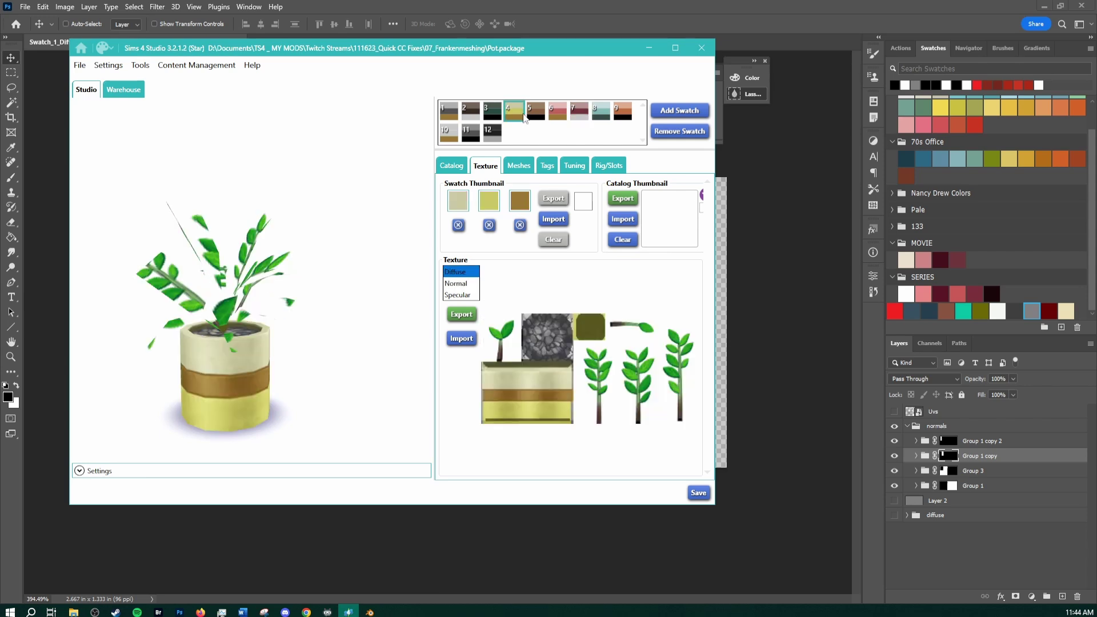
left_click(540, 117)
left_click(461, 283)
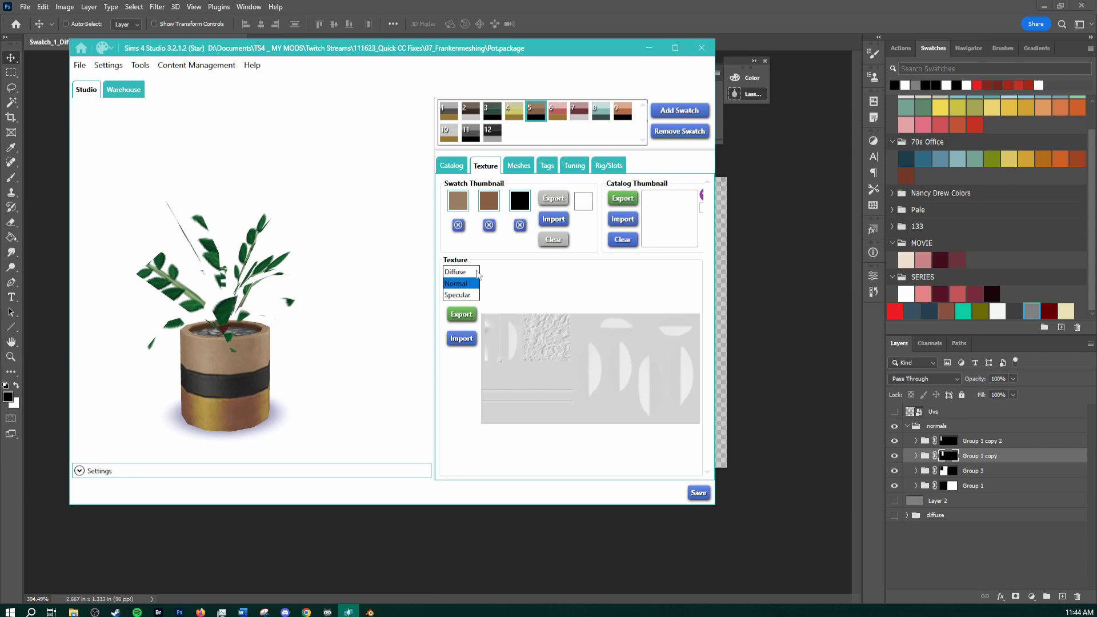
left_click(561, 115)
left_click(571, 114)
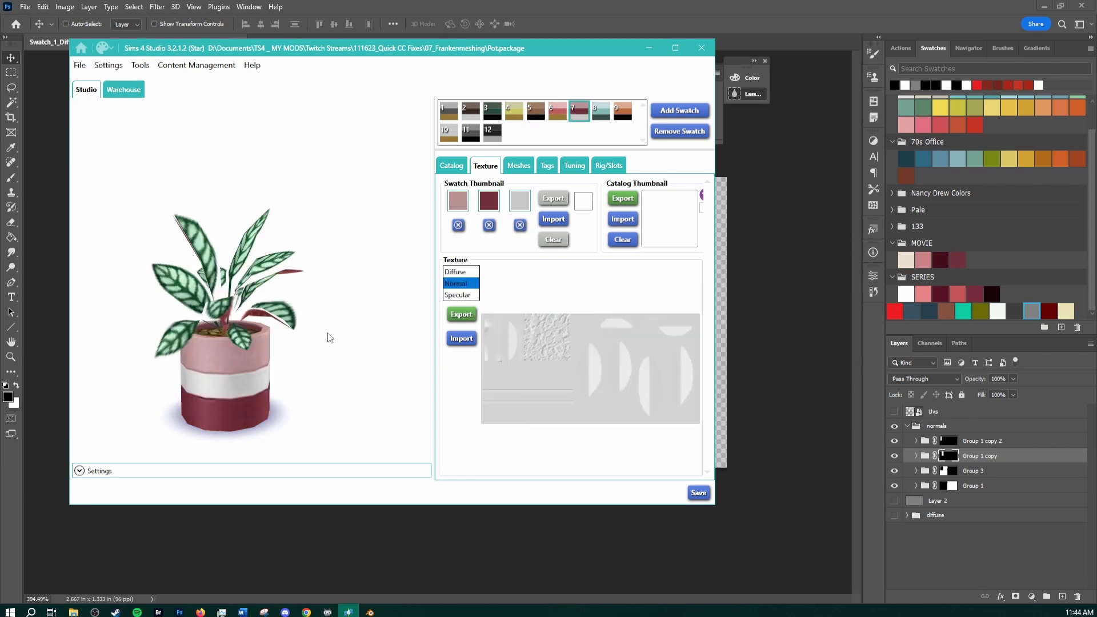
left_click(461, 295)
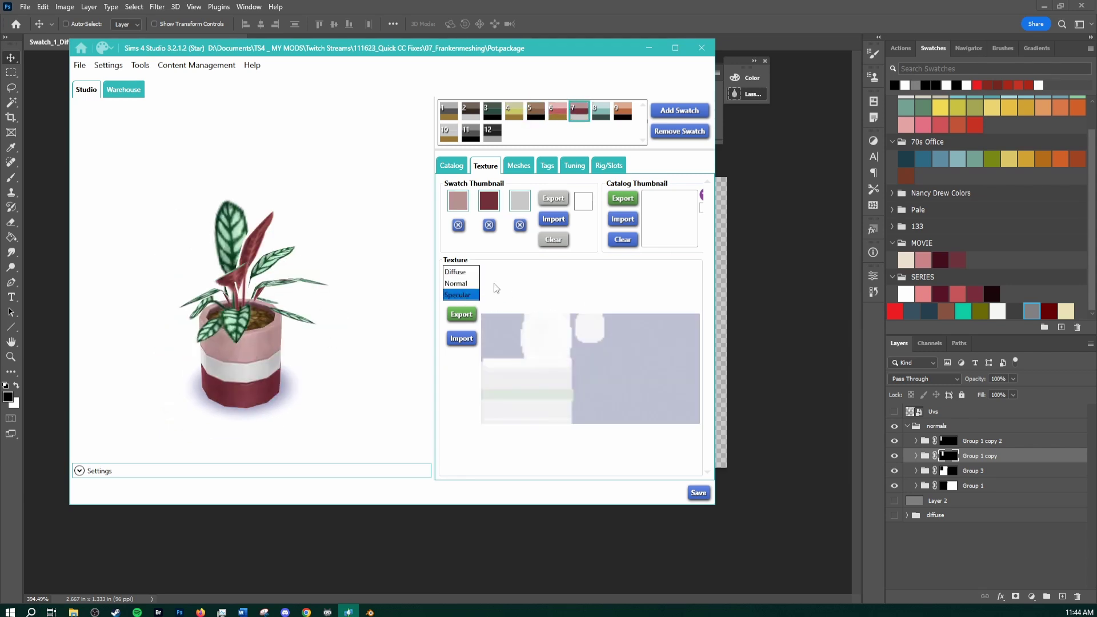
left_click(464, 285)
left_click(466, 295)
left_click(472, 273)
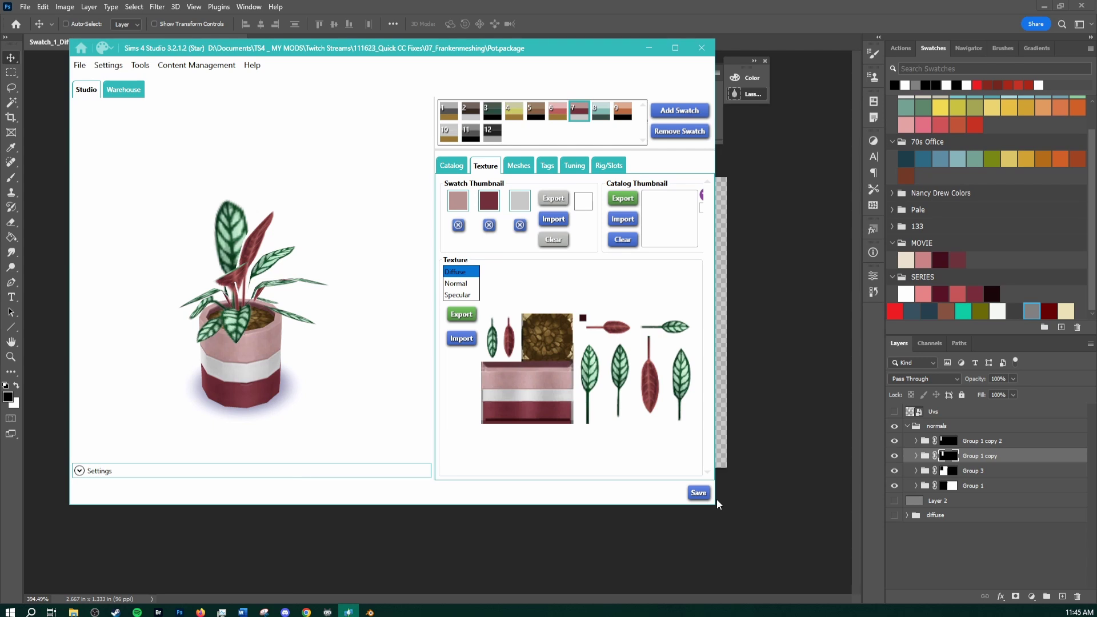
Step: Save the Pot package and dismiss the save confirmation
left_click(698, 493)
left_click(567, 355)
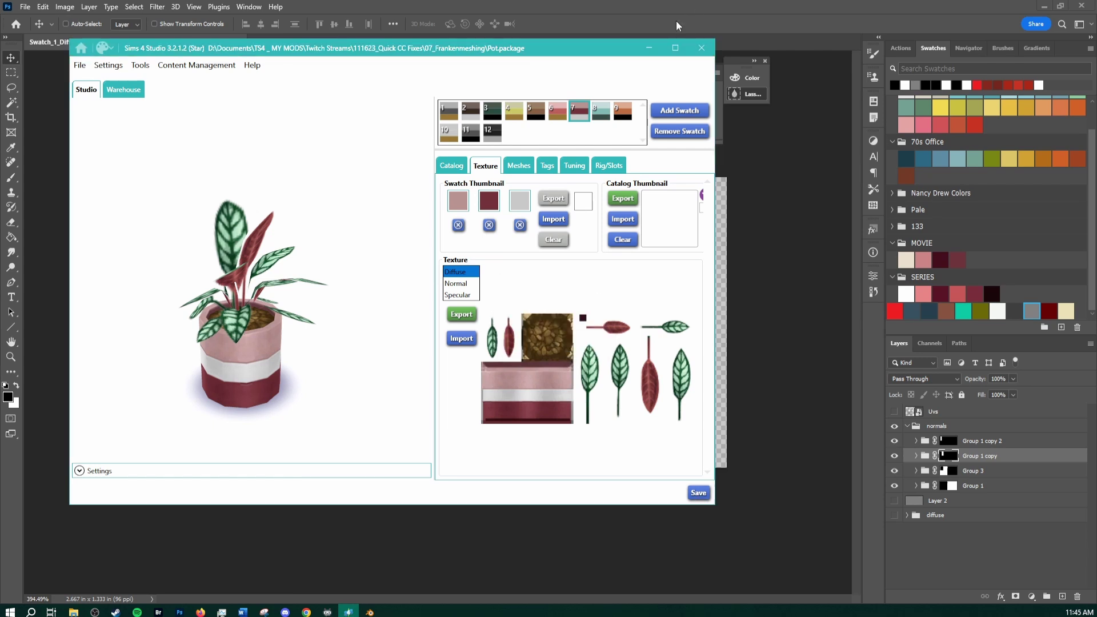